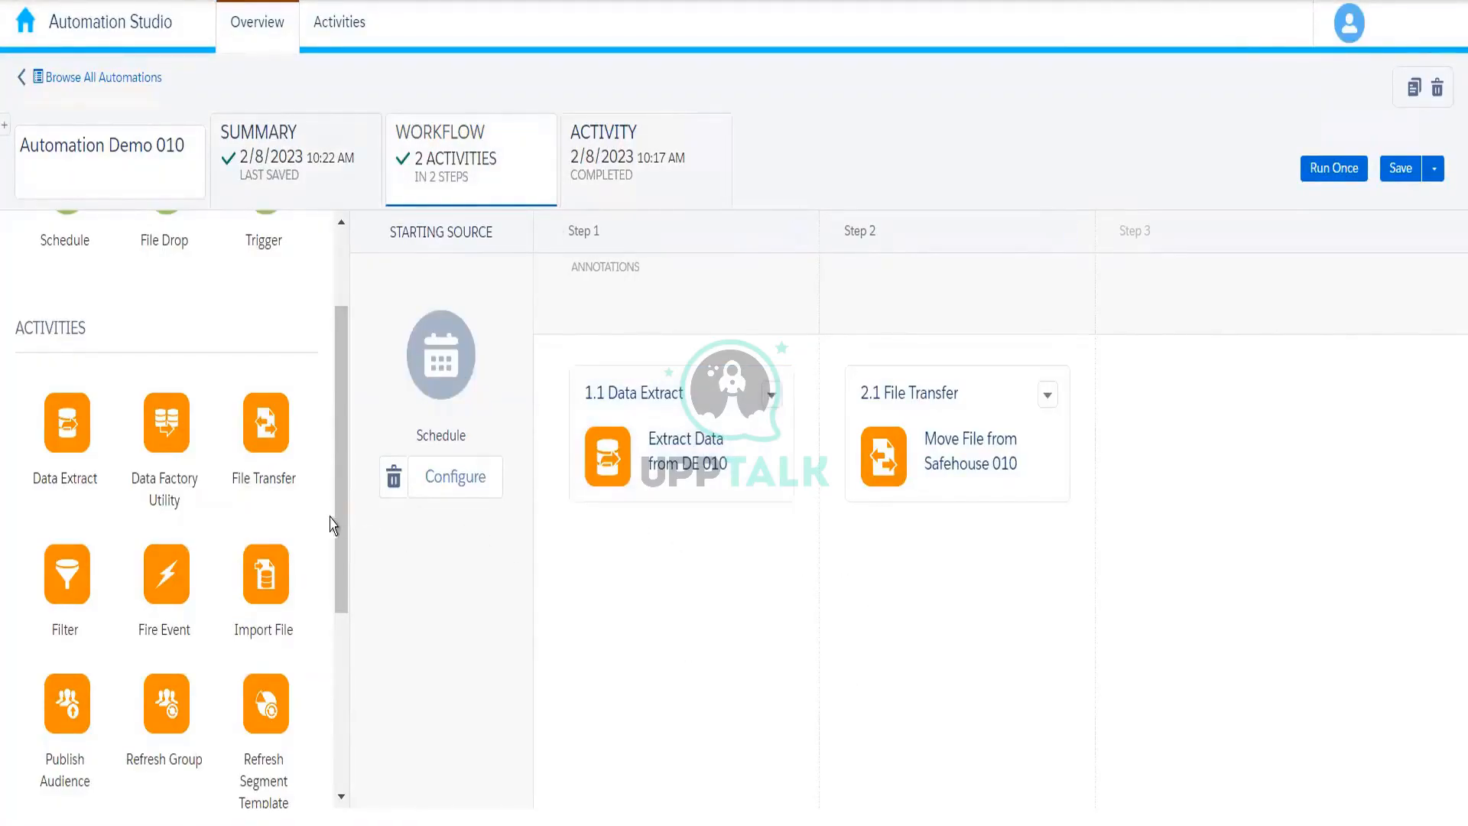
Add a Data Extract activity to Step 1 of the automation and start creating a new data extract activity for it.
left_click_drag(341, 520, 341, 588)
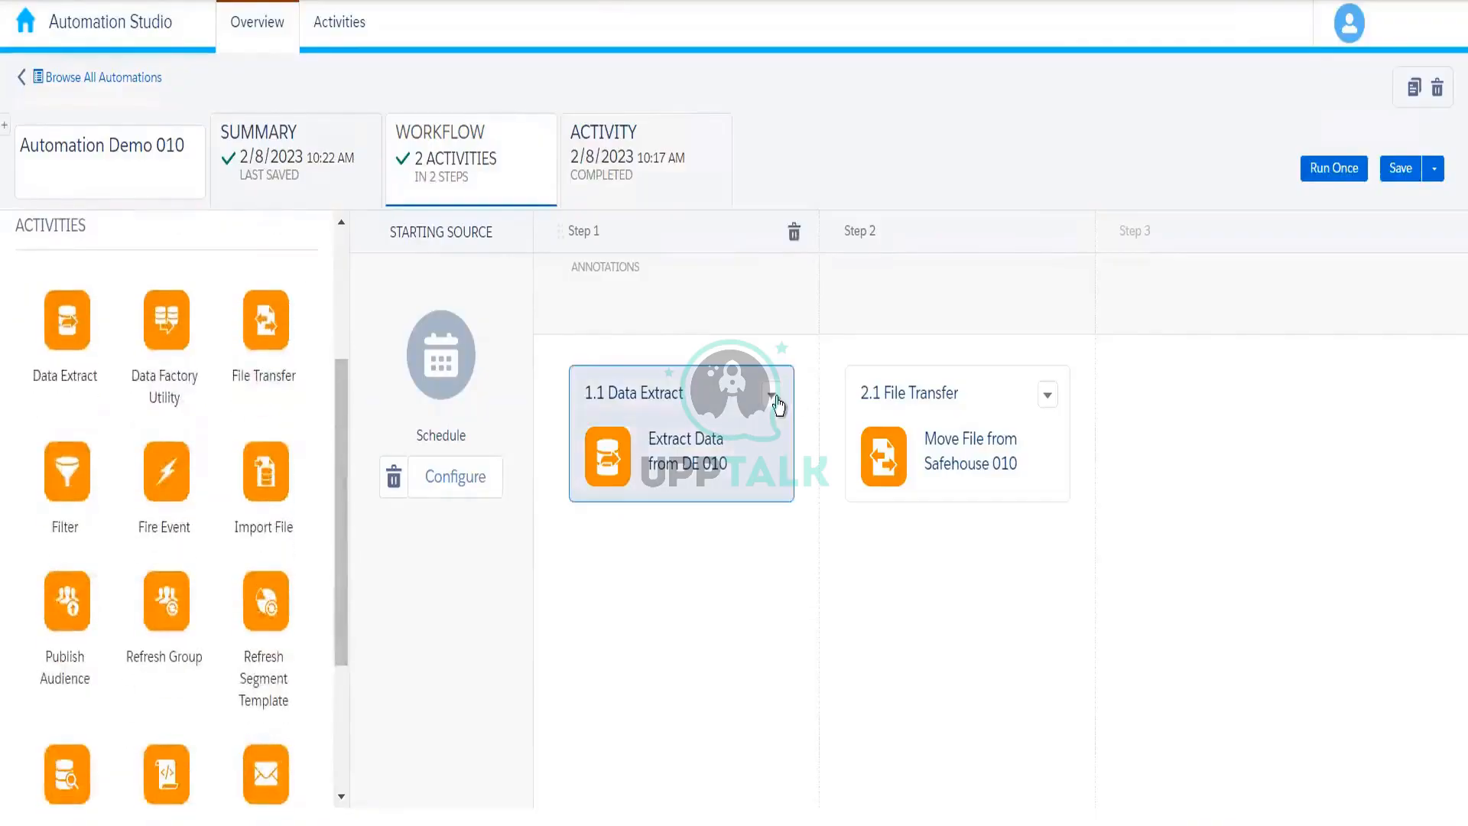
left_click_drag(77, 315, 673, 582)
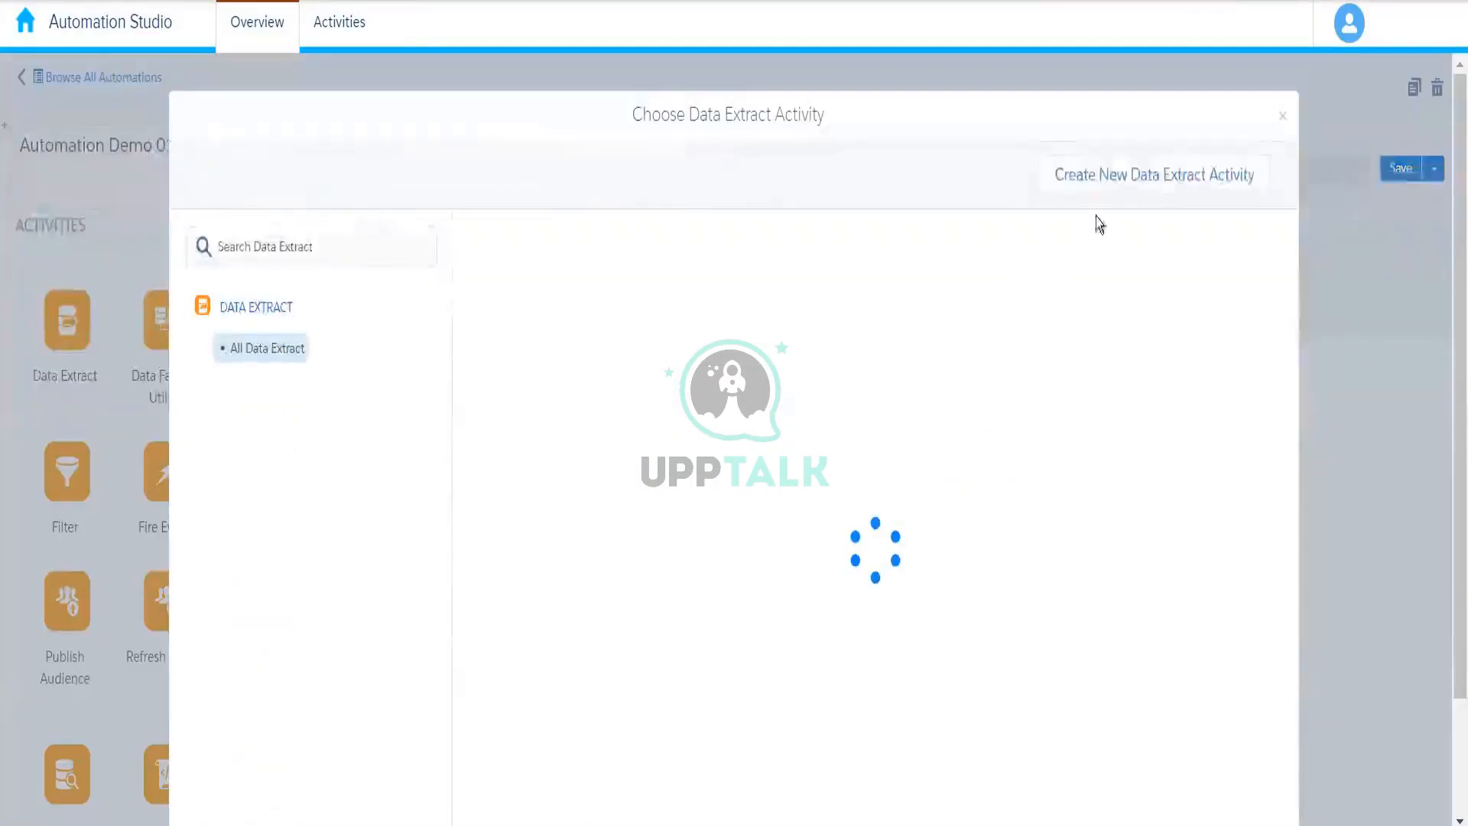
left_click(1182, 178)
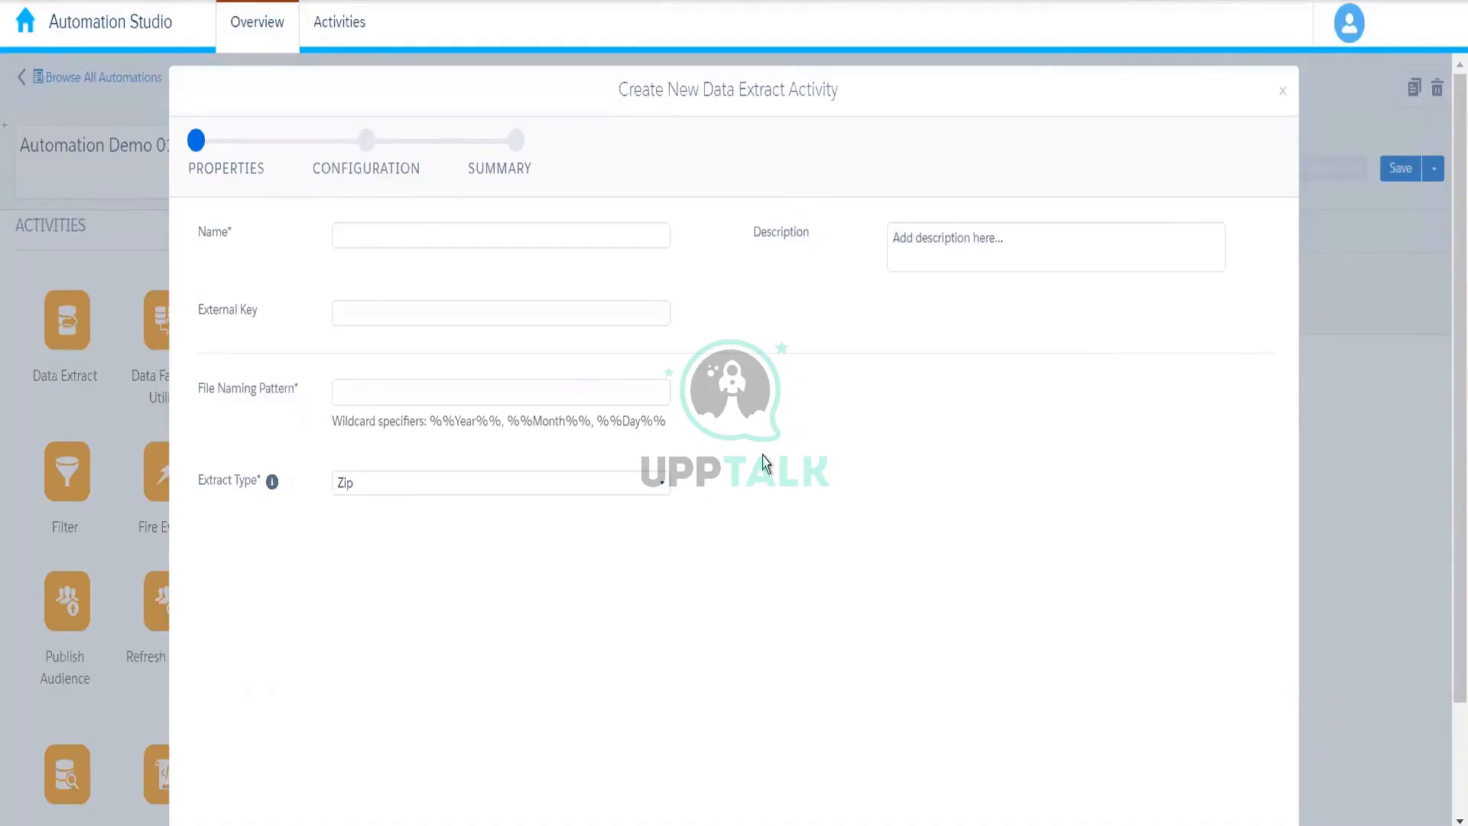
Set the extract type to Tracking Extract and name the activity Email Tracking Information.
left_click(435, 490)
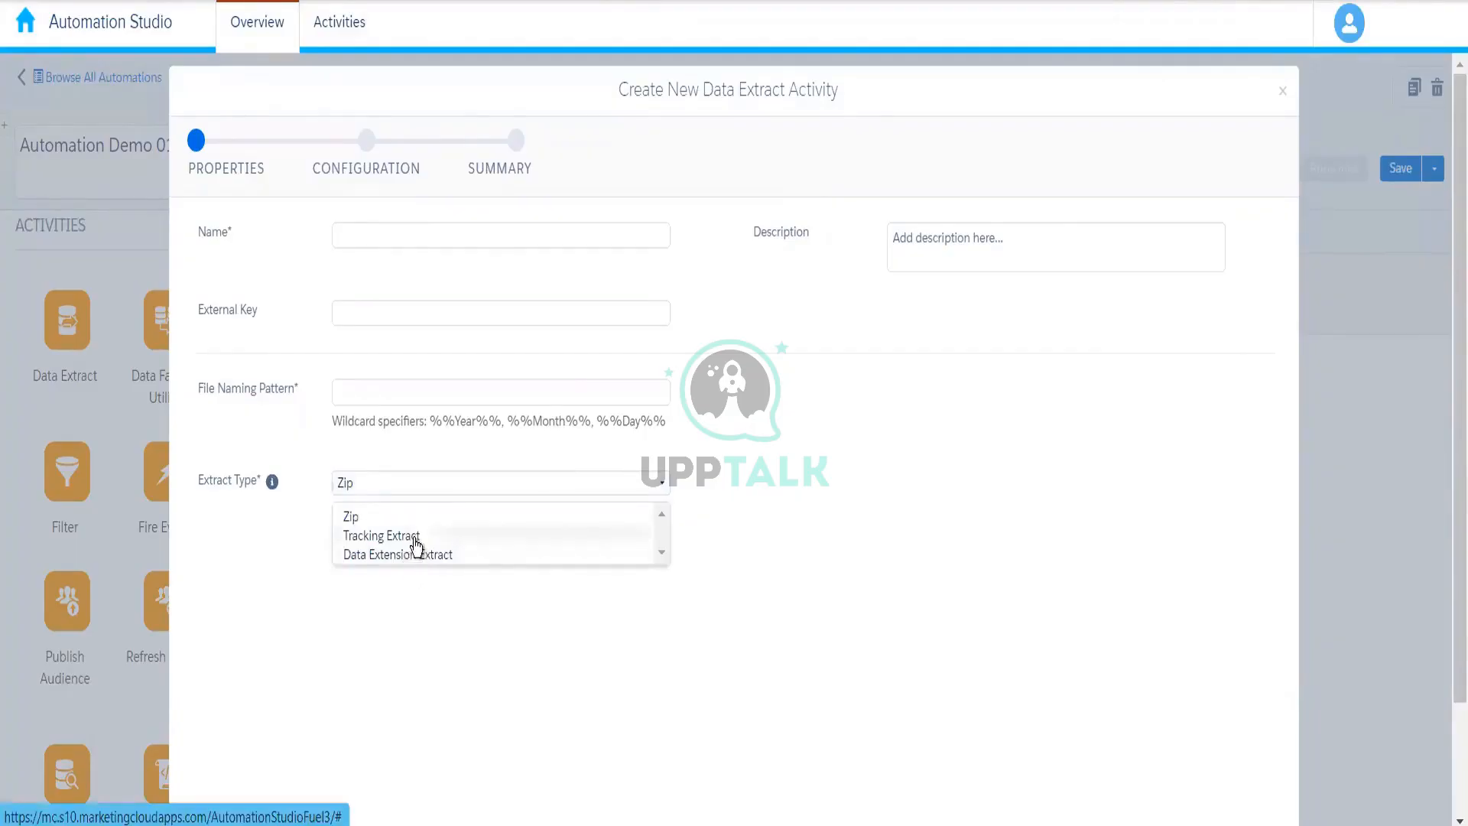
left_click(415, 539)
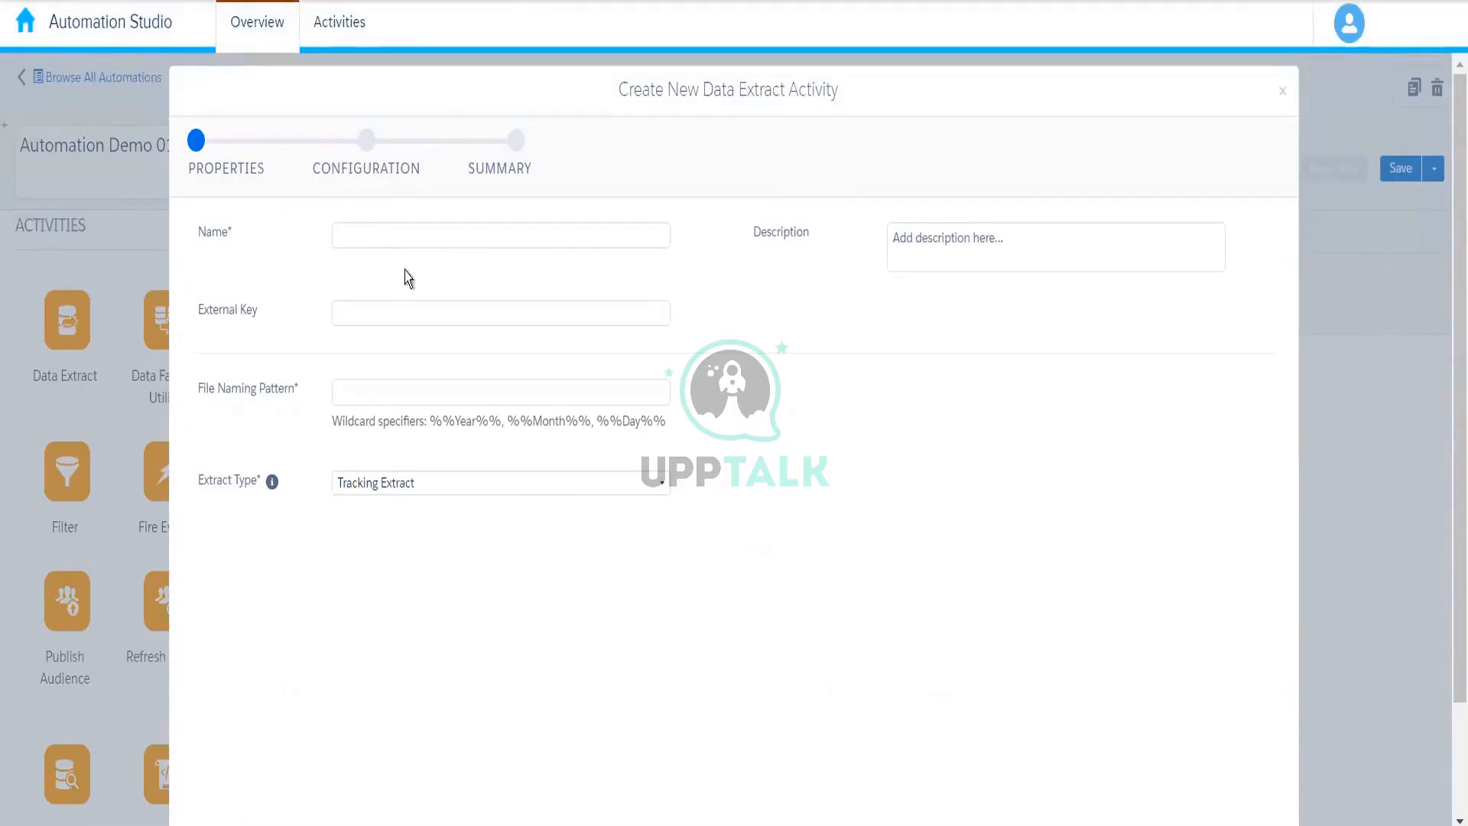
left_click(412, 238)
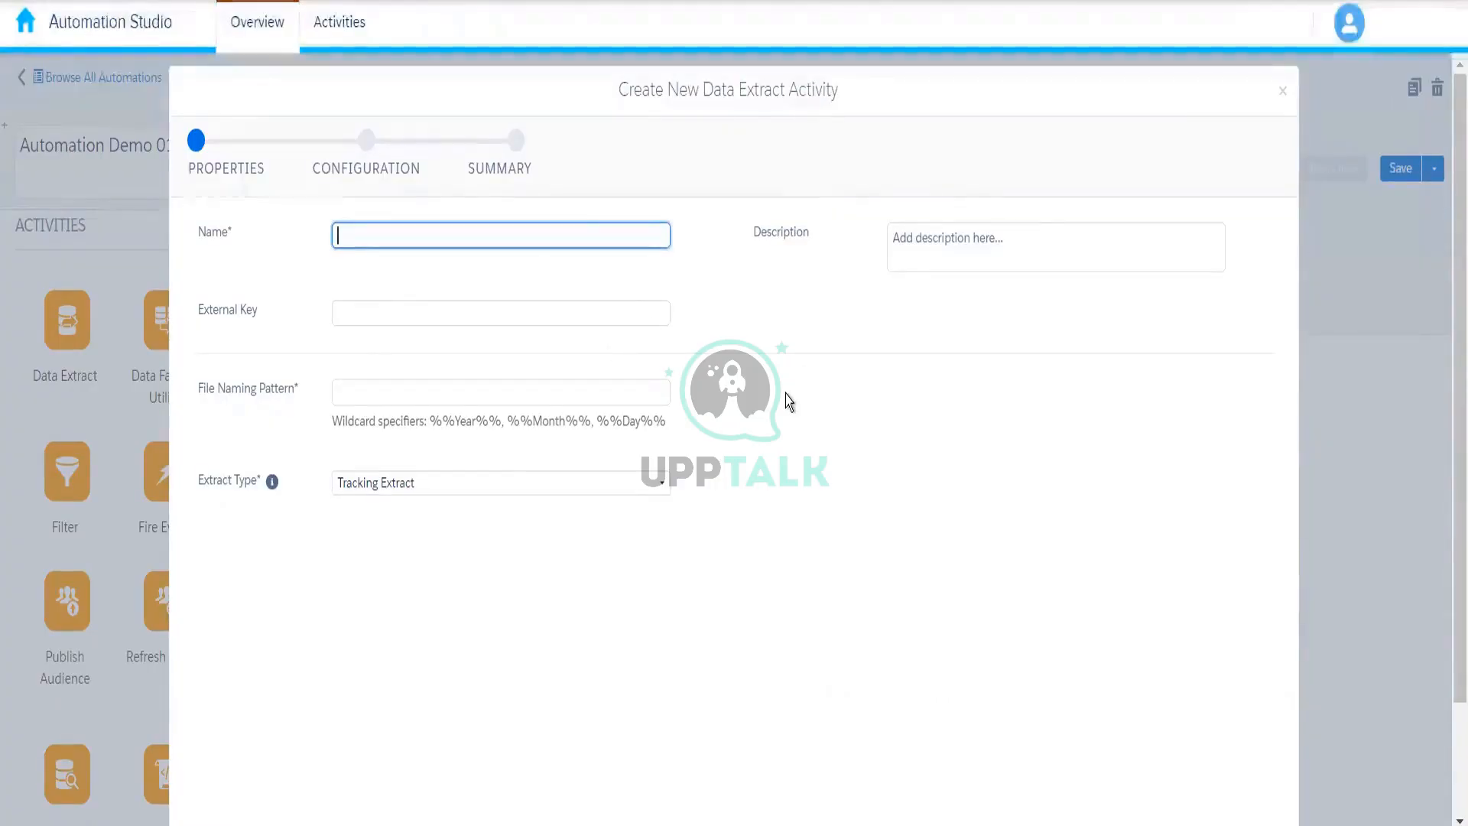
type("Tra")
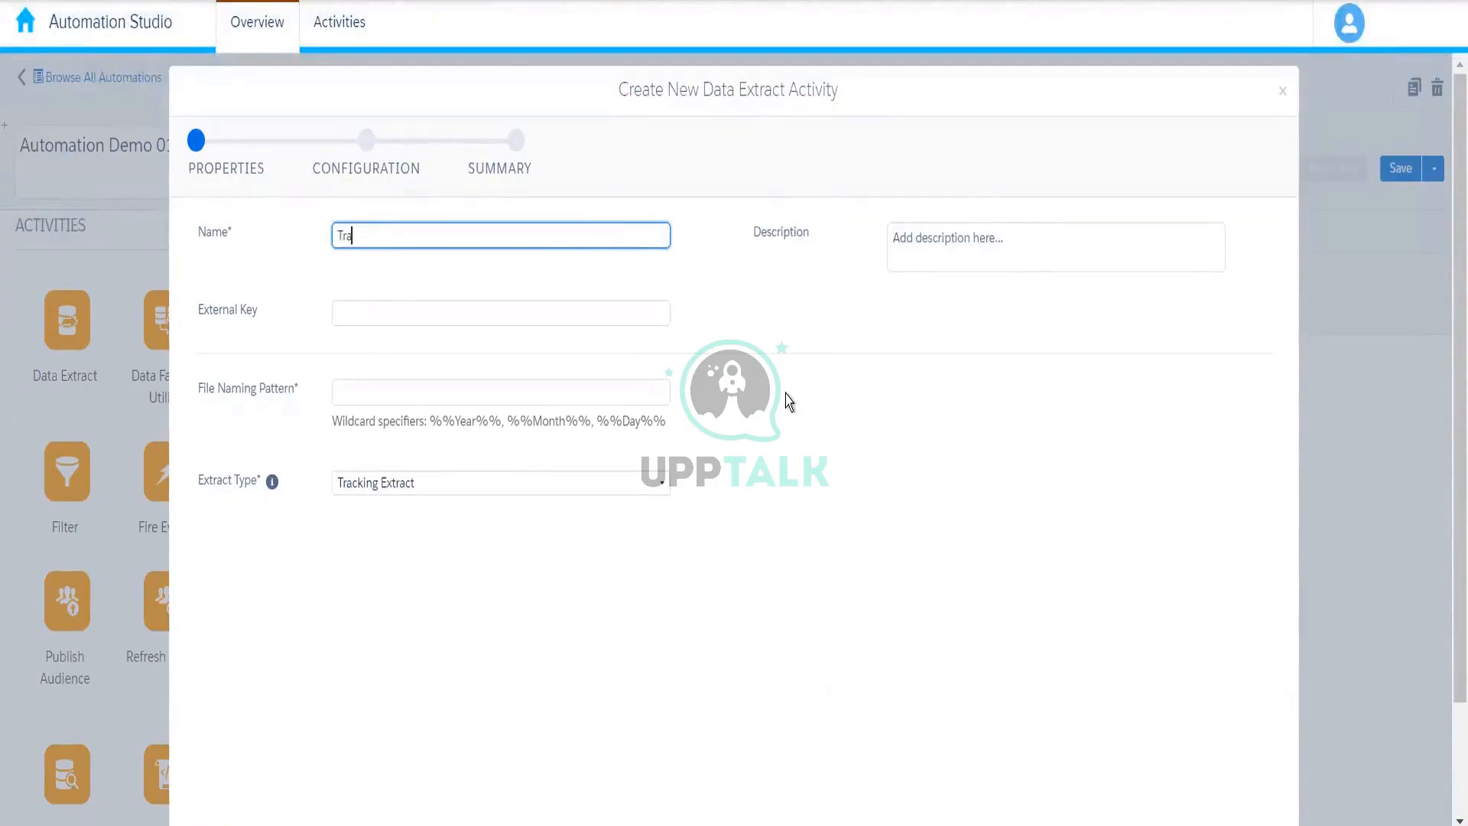
type("cking Information")
left_click(339, 234)
type("Email")
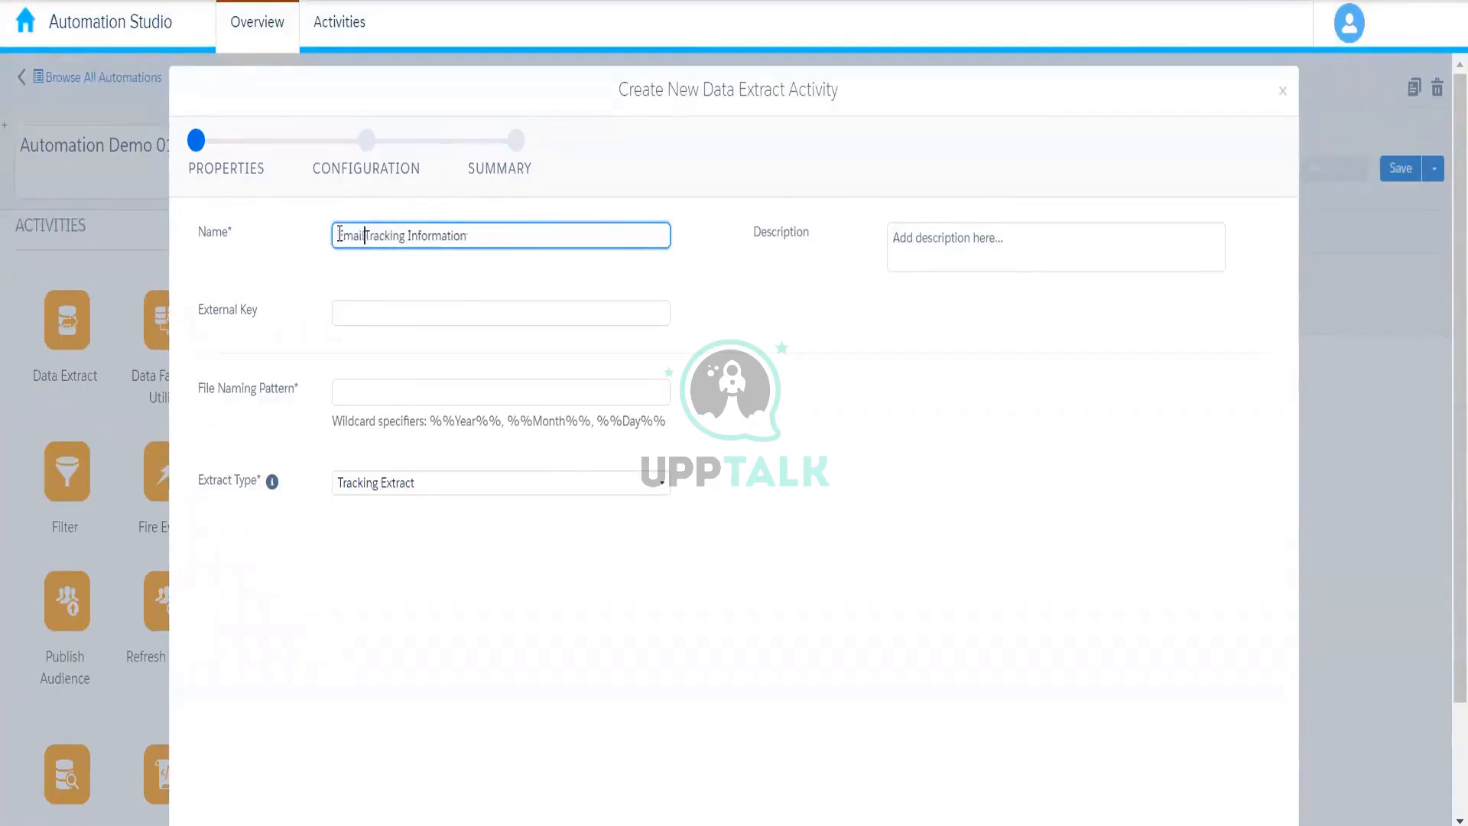
Set the file naming pattern to email_tracking_info%%Year%%, %%Month%%, %%Day%%.zip, copying the wildcard specifiers from the hint below the field.
left_click(335, 391)
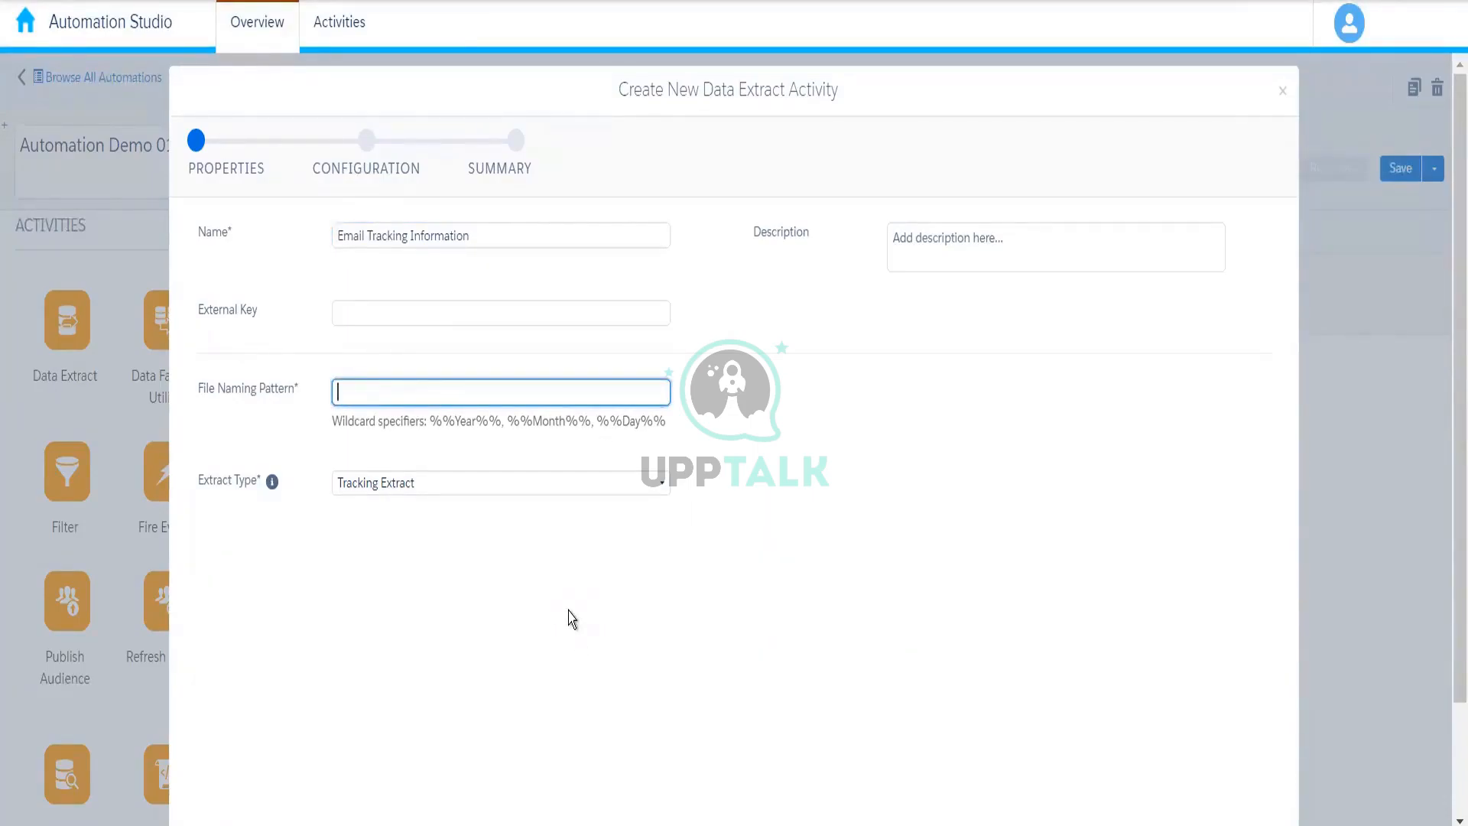
type("email_track")
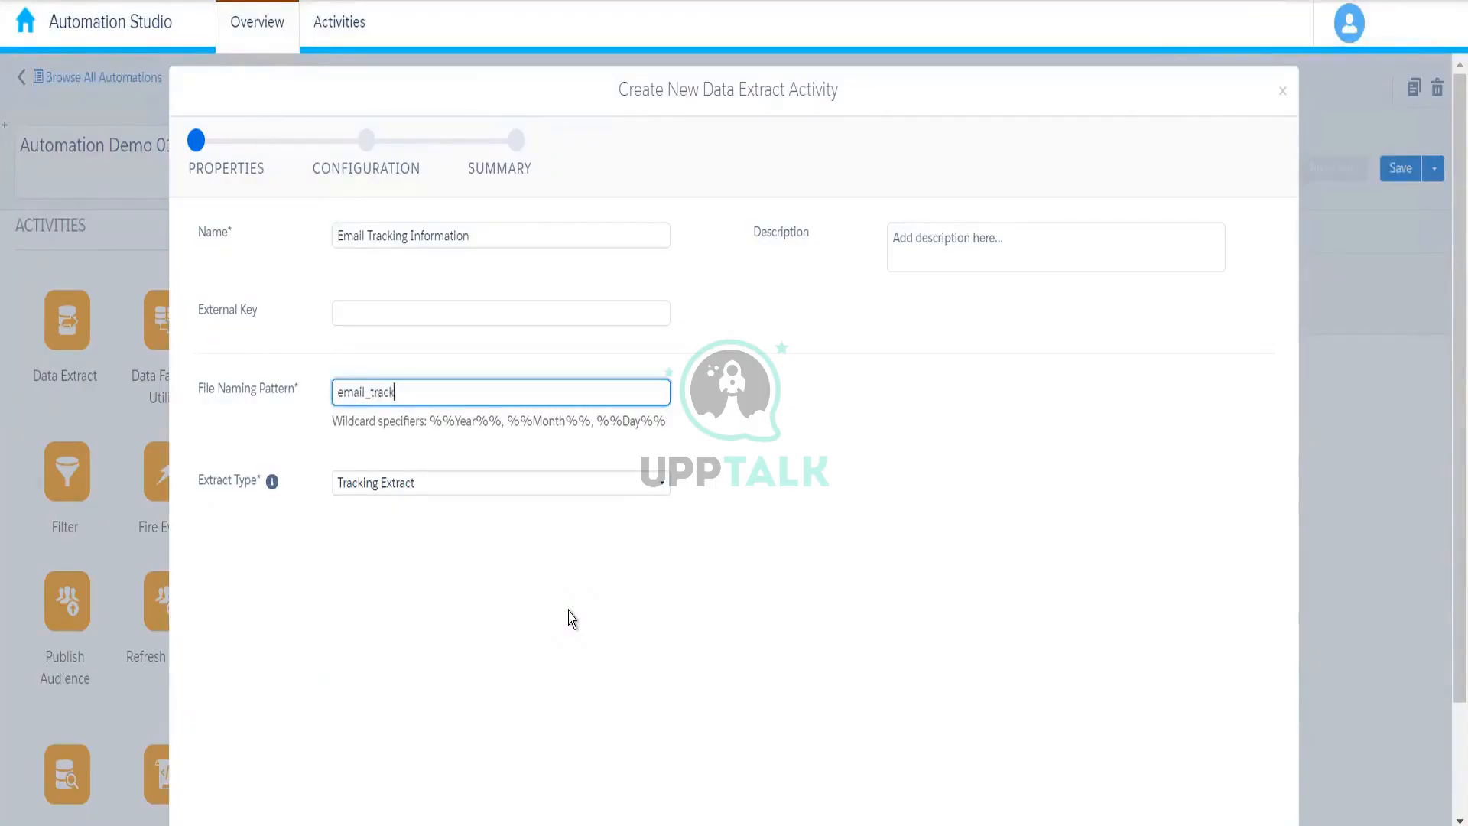
type("ing_info")
left_click_drag(430, 422, 460, 421)
left_click_drag(590, 442, 676, 433)
key("ctrl+c")
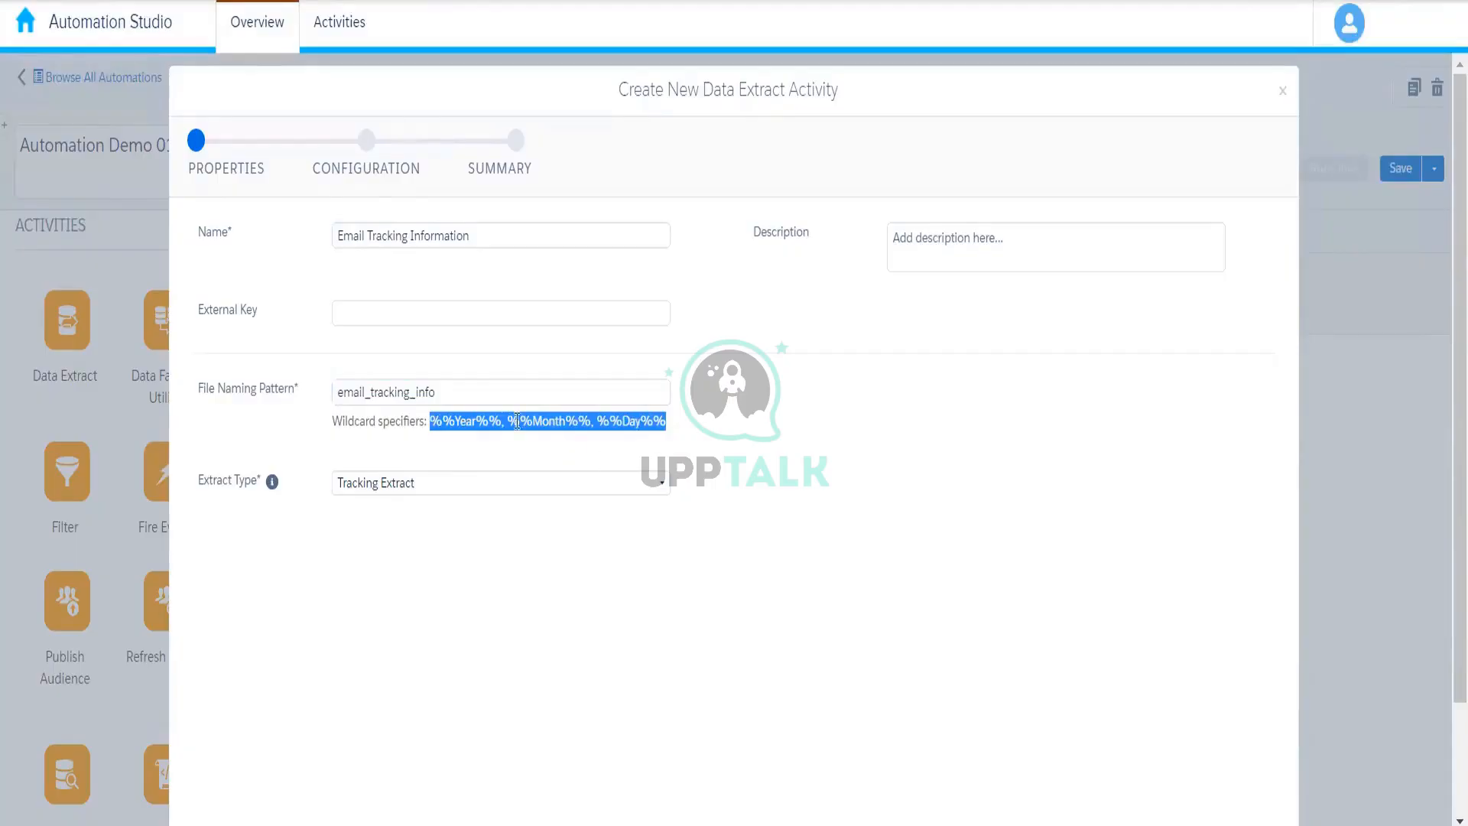
left_click(497, 393)
key("ctrl+v")
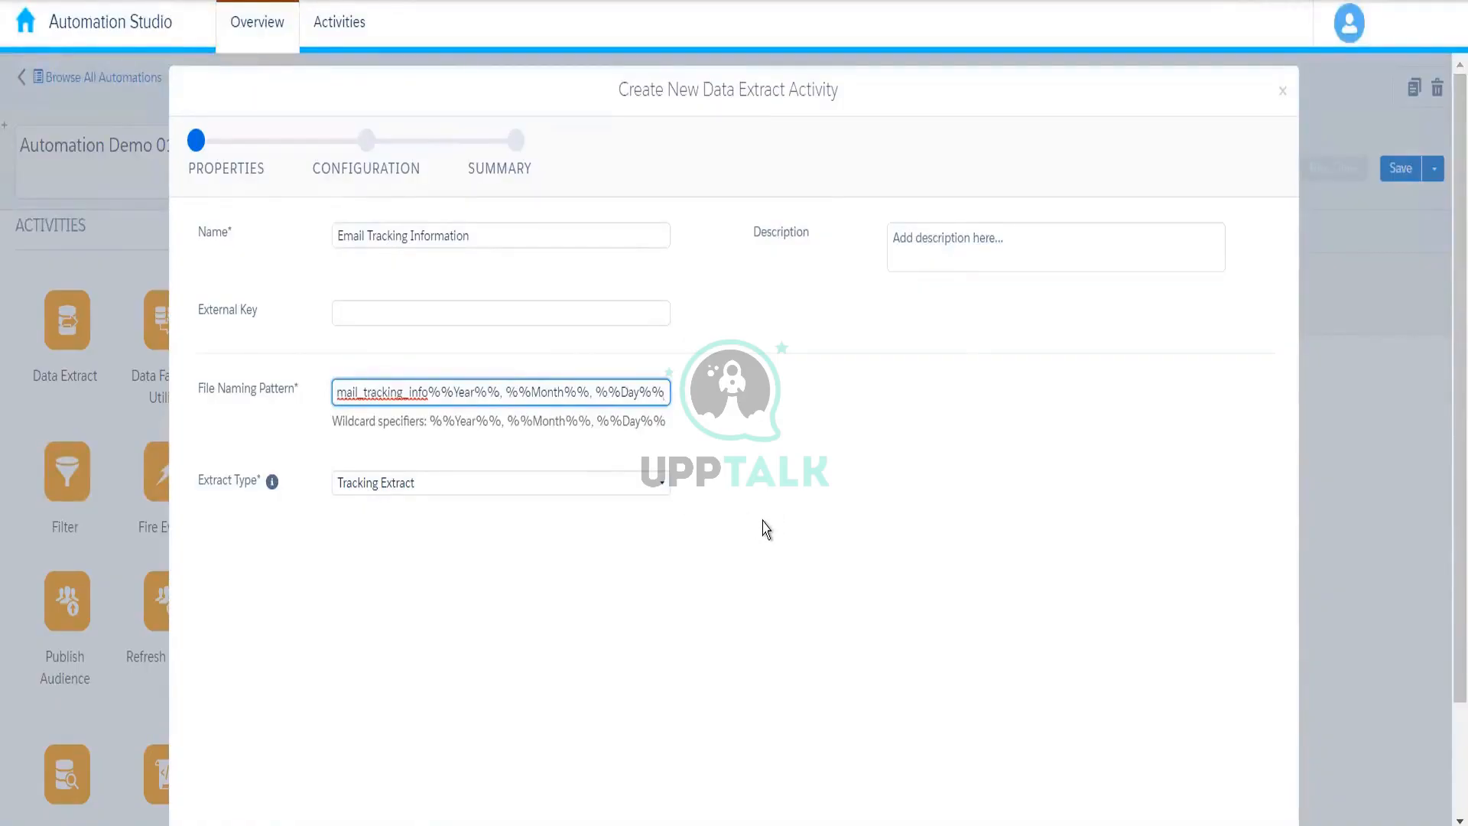
type(".csv")
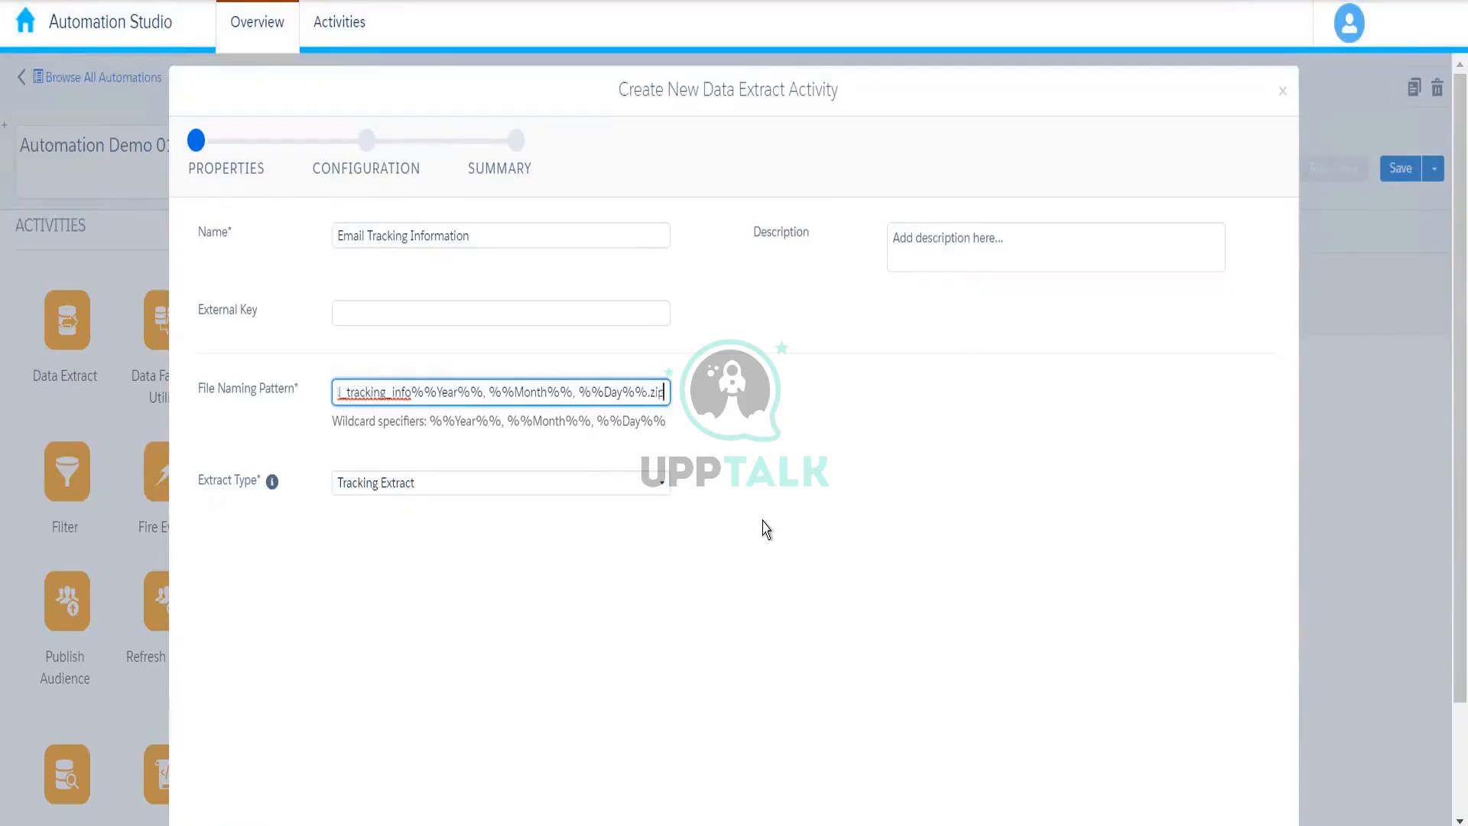
Check the date wildcard and file extension at the end of the file naming pattern.
left_click(545, 610)
left_click_drag(664, 393, 592, 393)
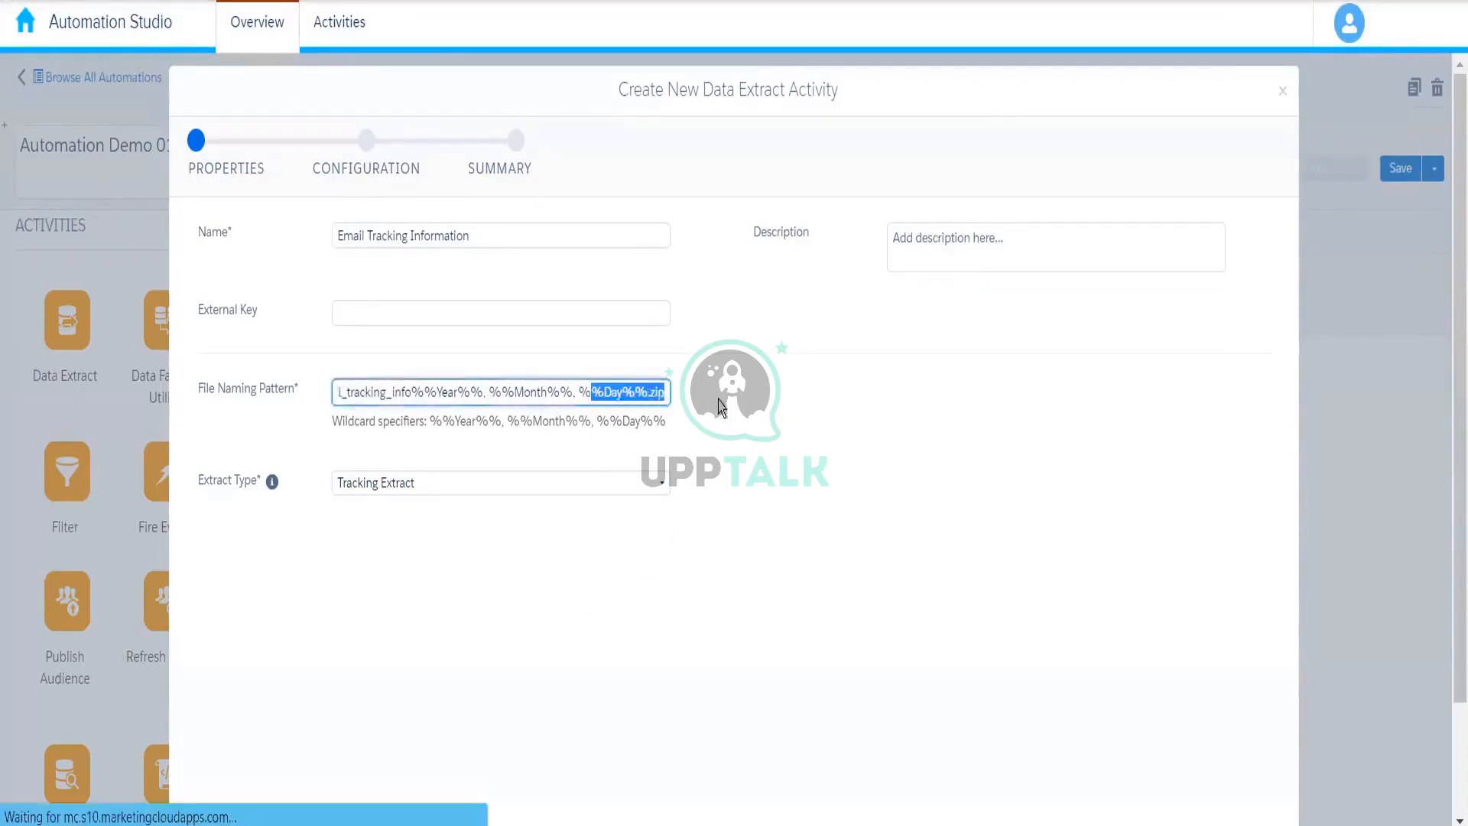
left_click(736, 482)
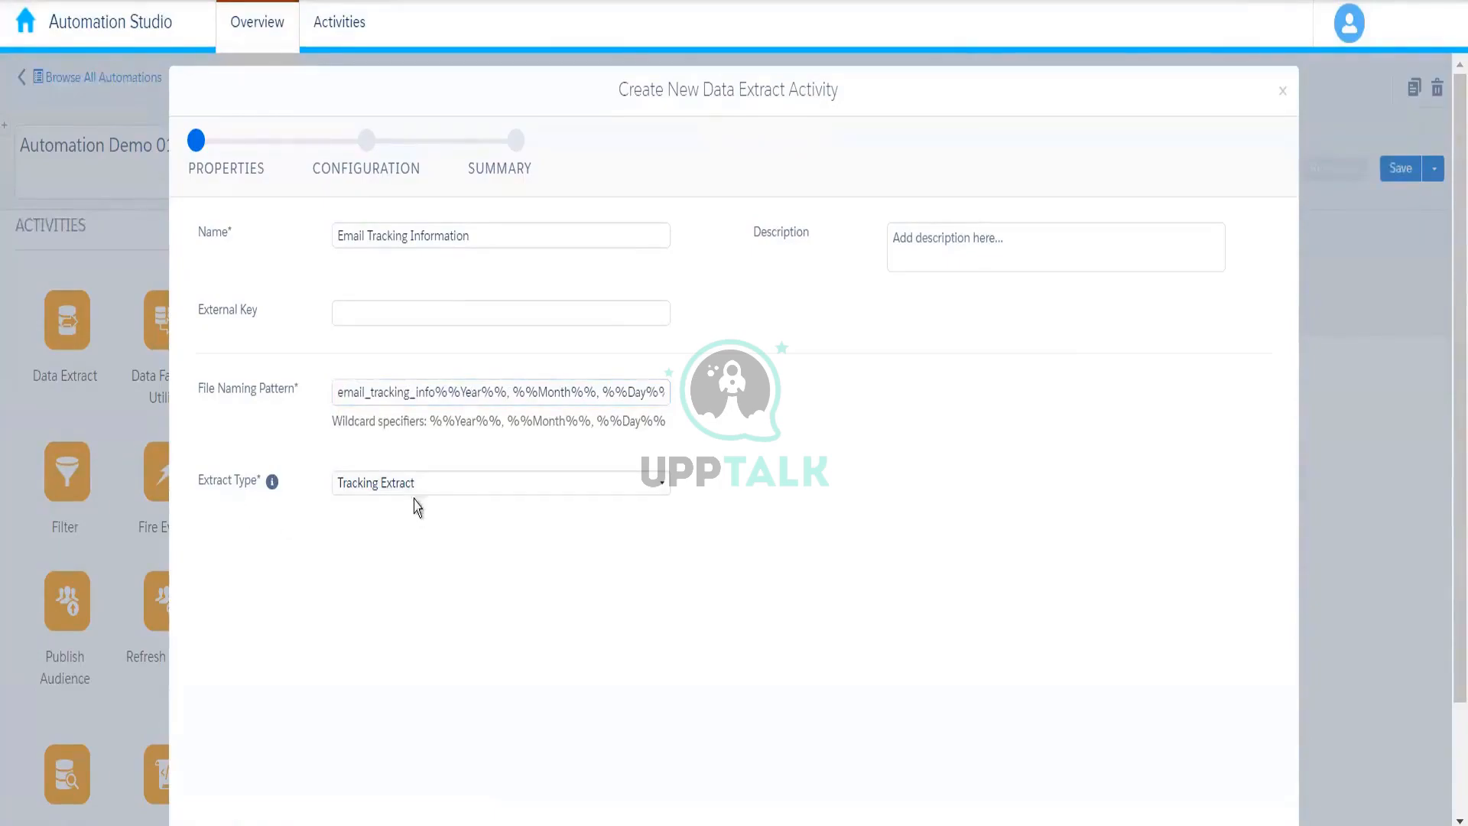
left_click_drag(592, 390, 751, 397)
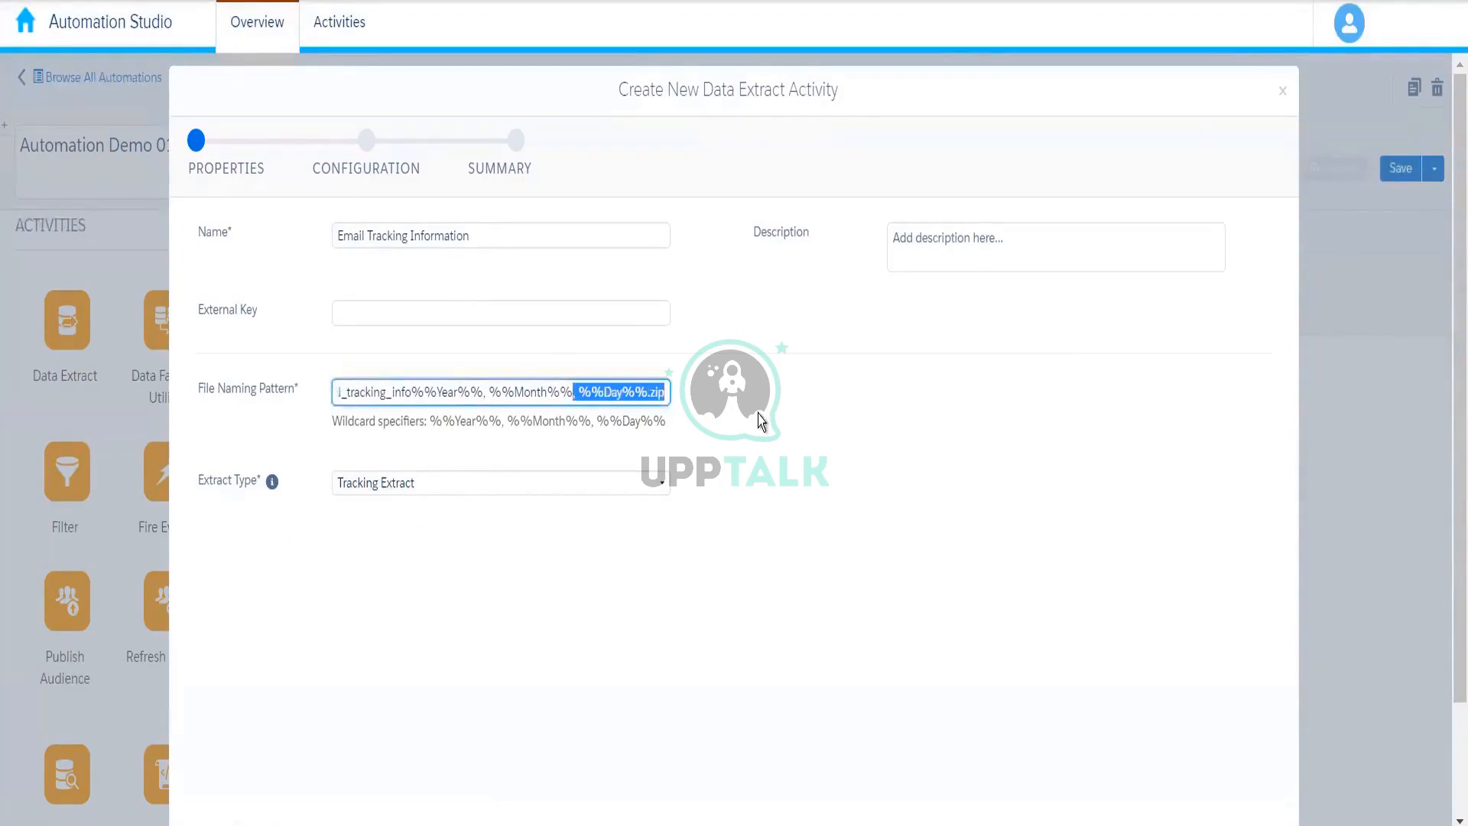
left_click(698, 411)
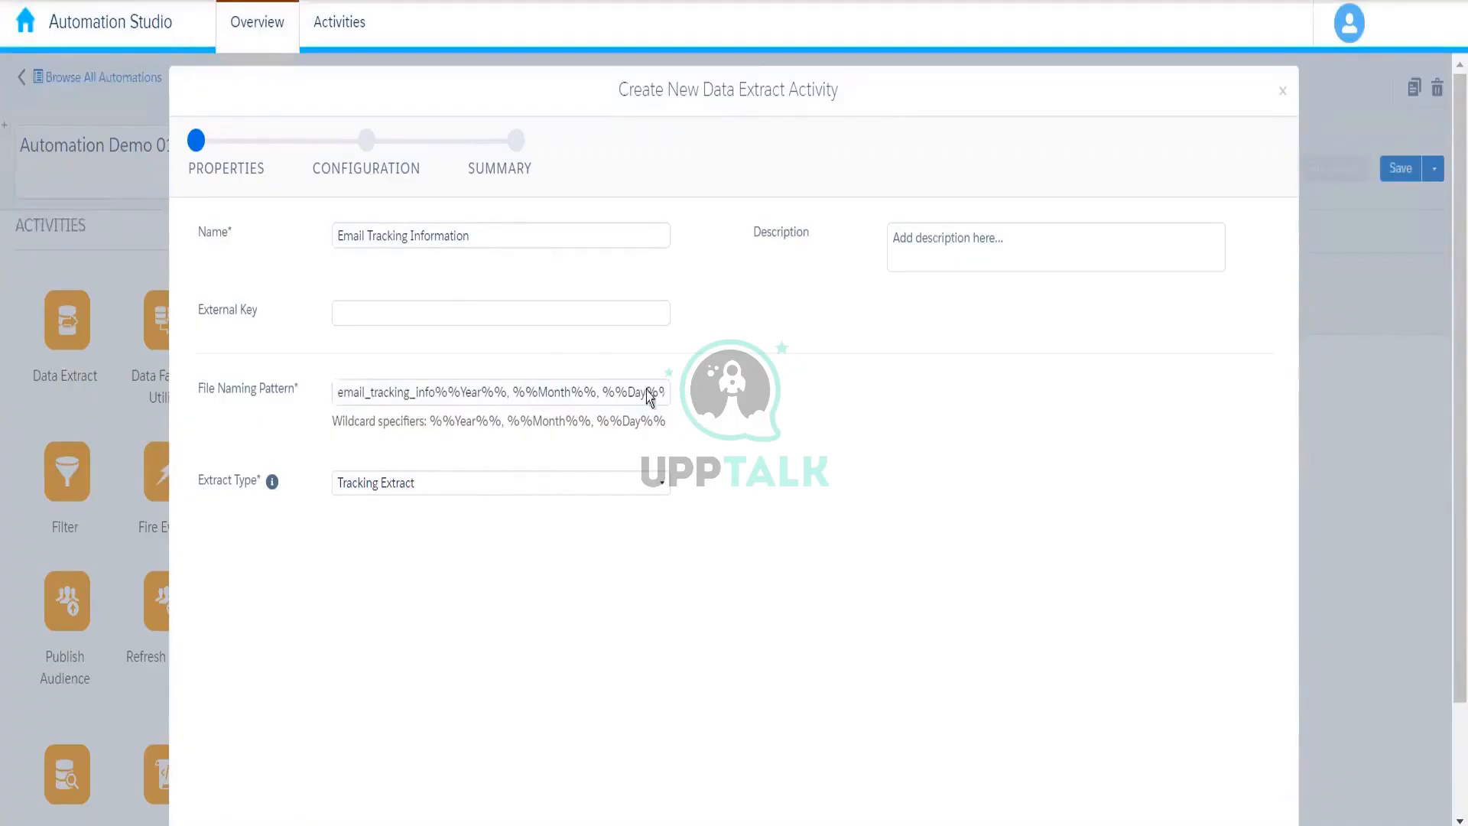
left_click_drag(612, 390, 662, 395)
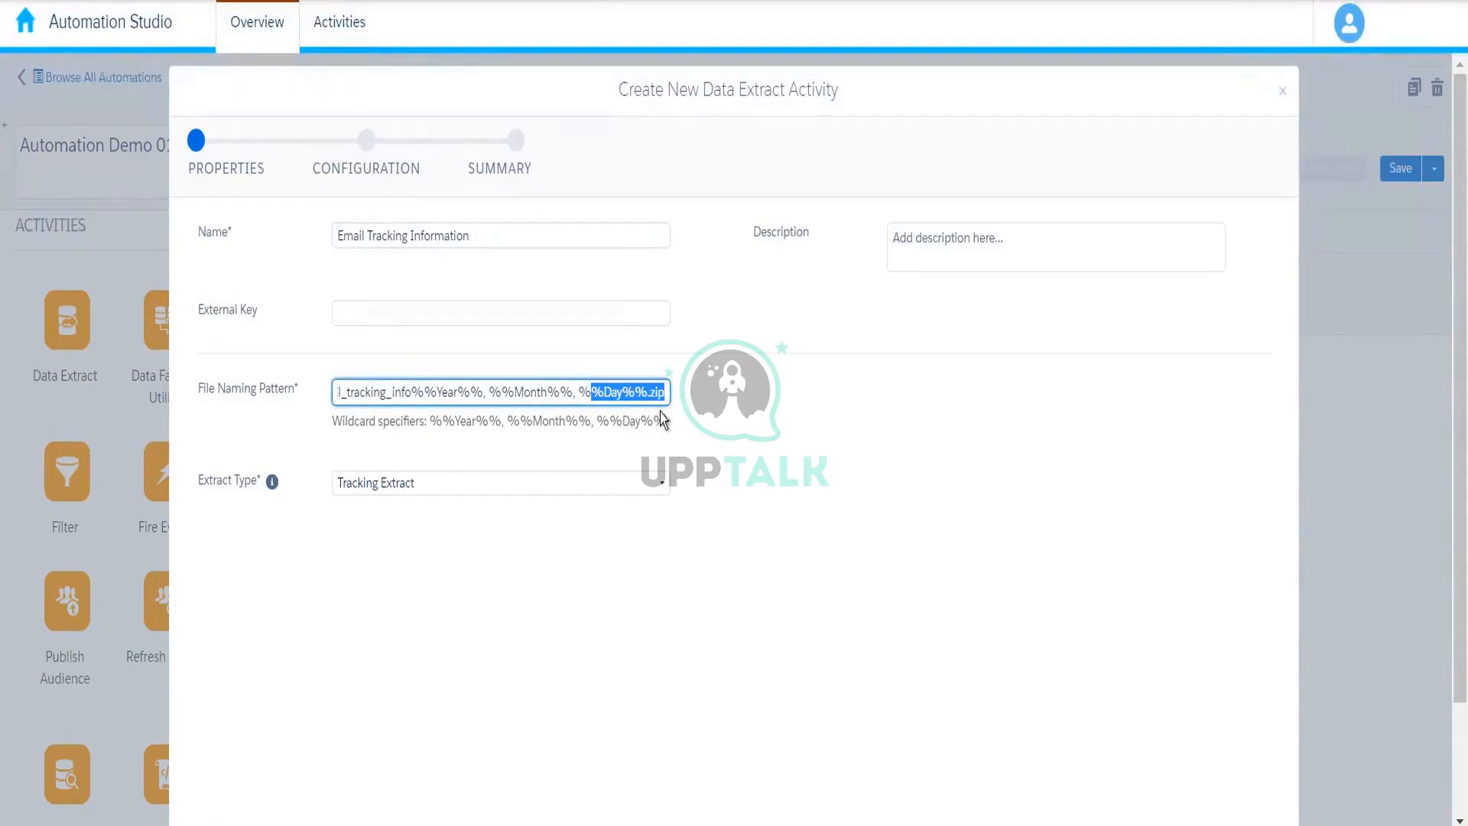
Proceed to the extract's configuration page and set the rolling range to 30 Days.
left_click_drag(1453, 430, 1447, 796)
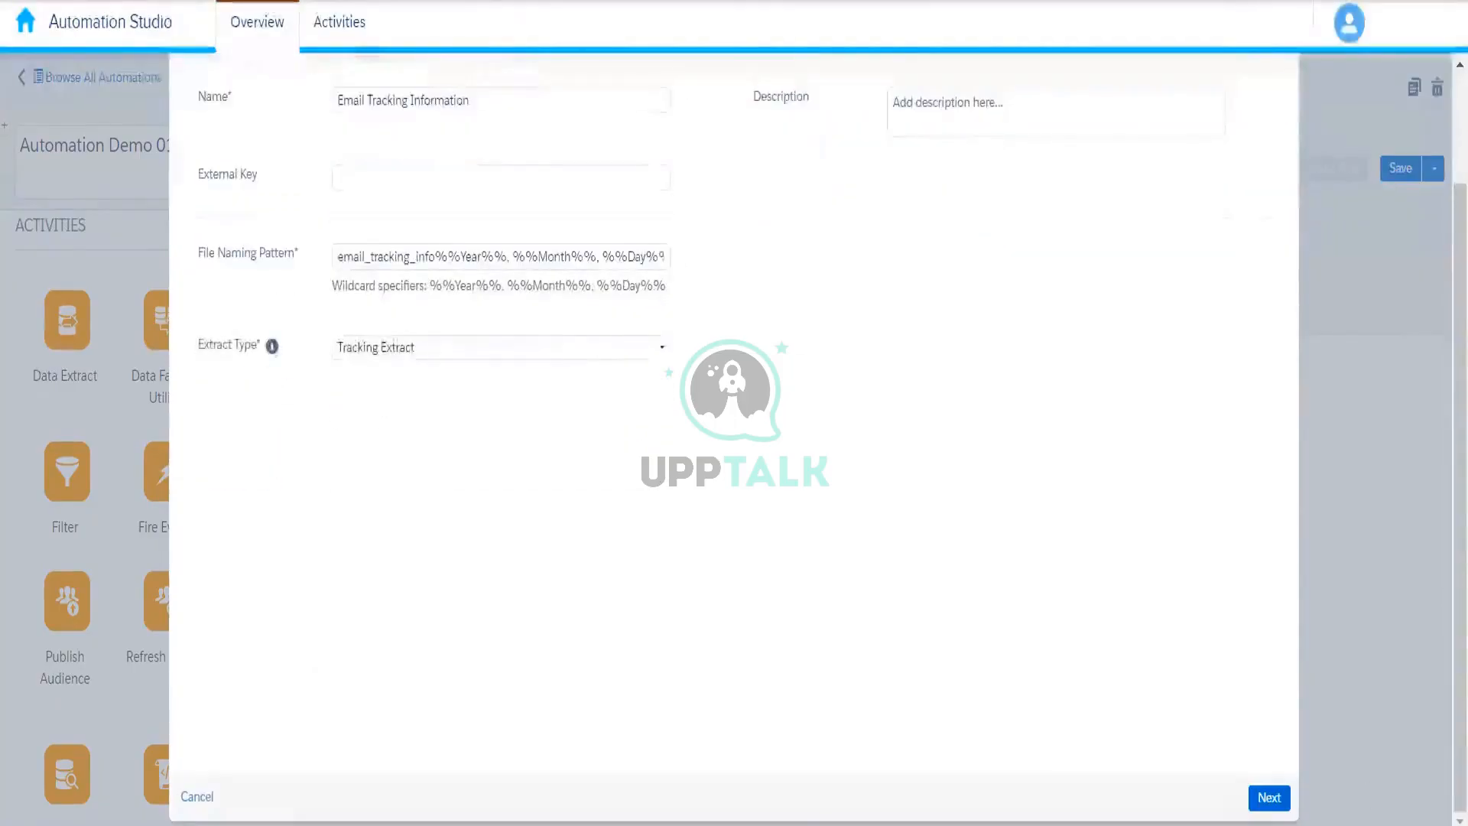
left_click(1274, 799)
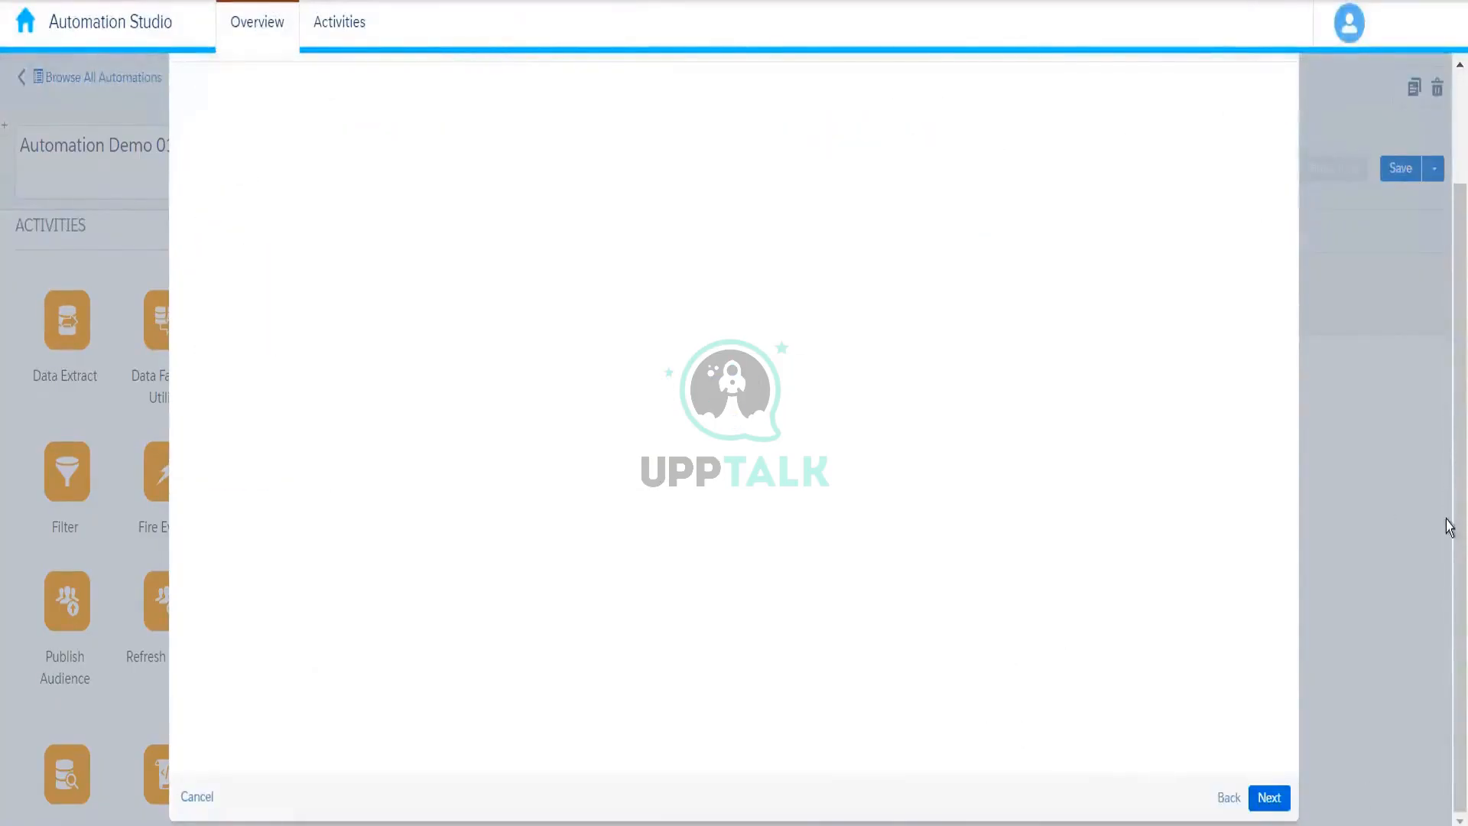
left_click_drag(1454, 464, 1450, 405)
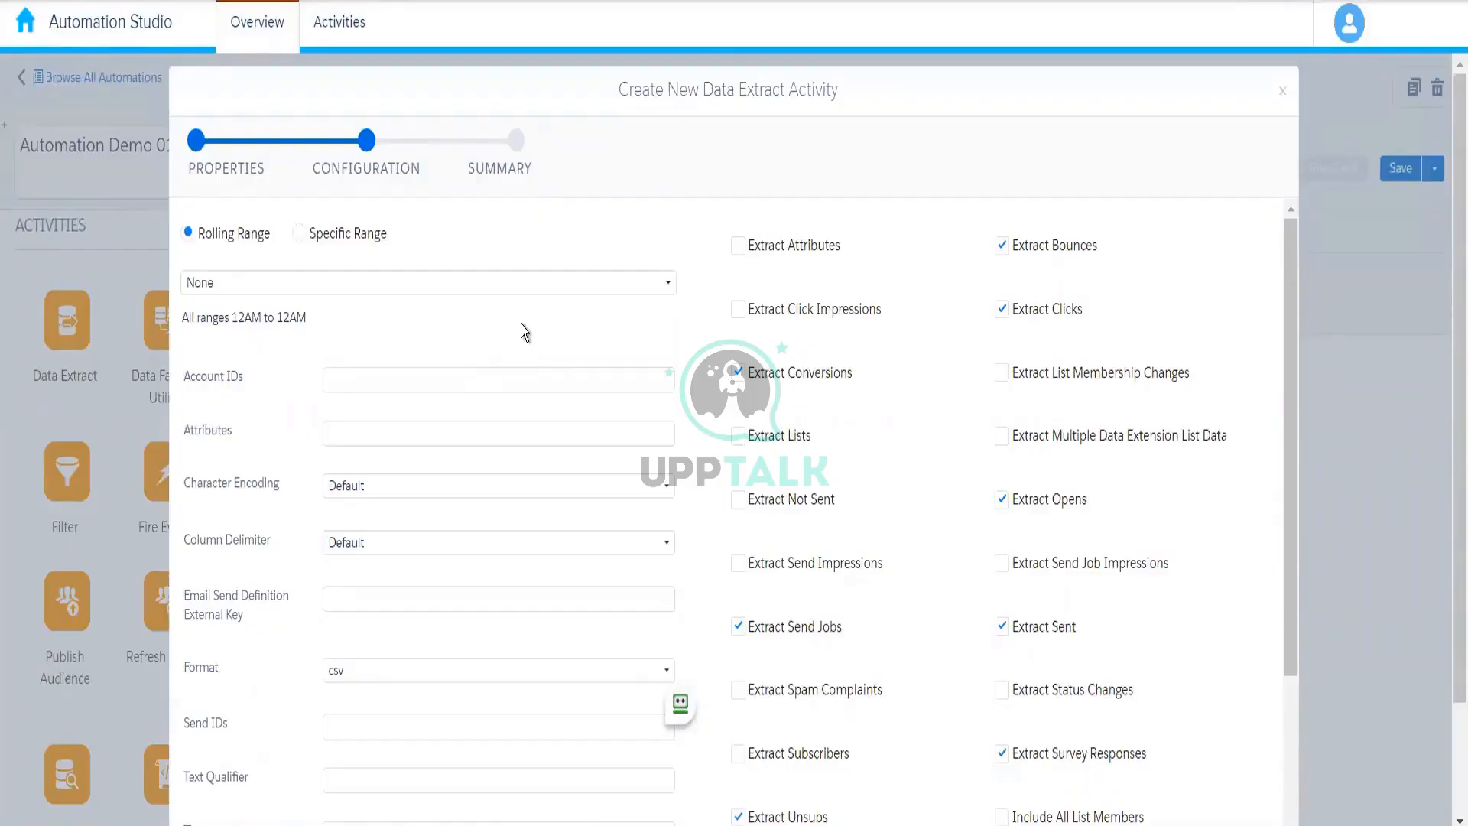
left_click(508, 288)
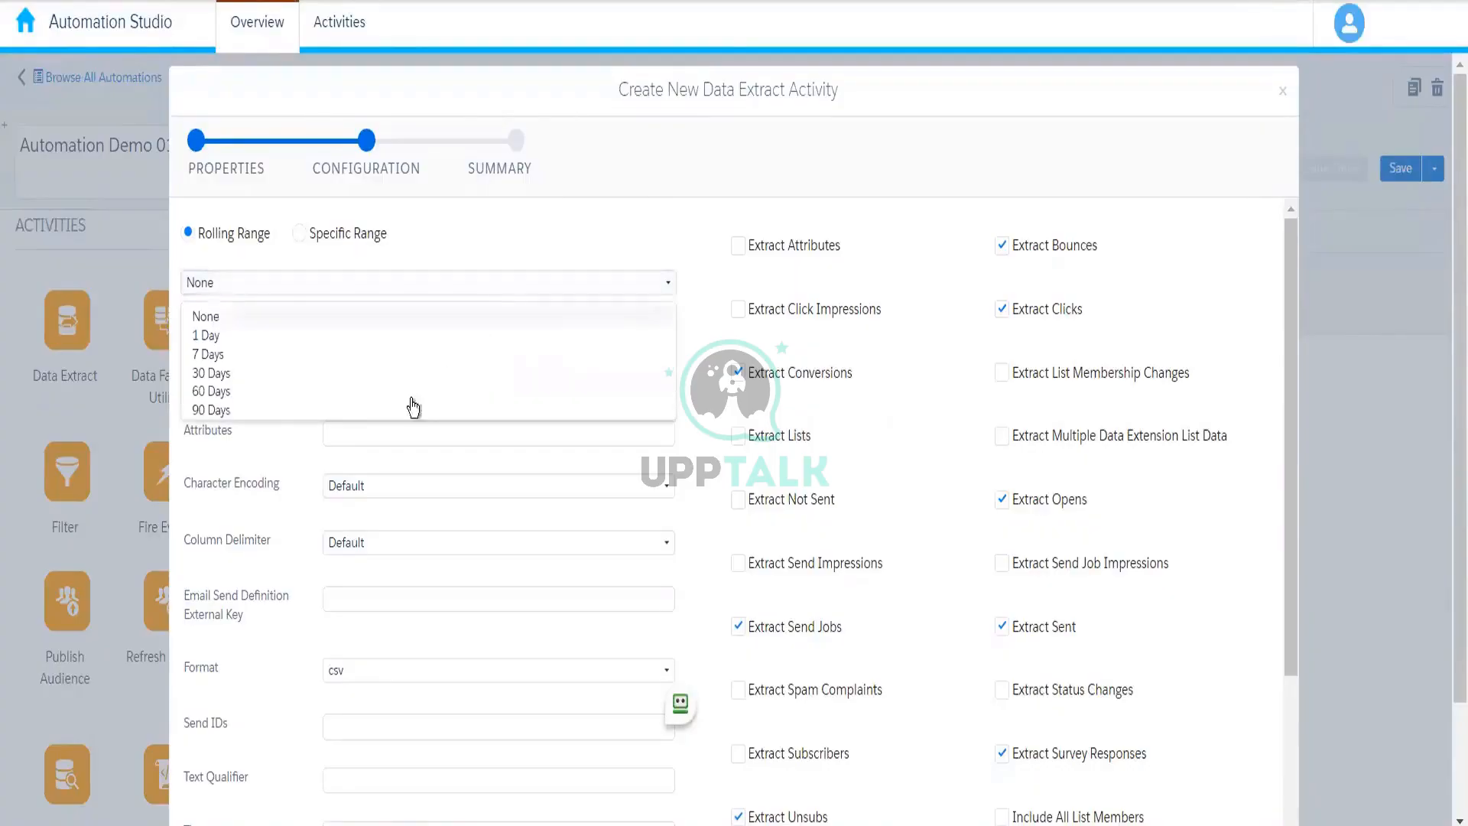
left_click(274, 377)
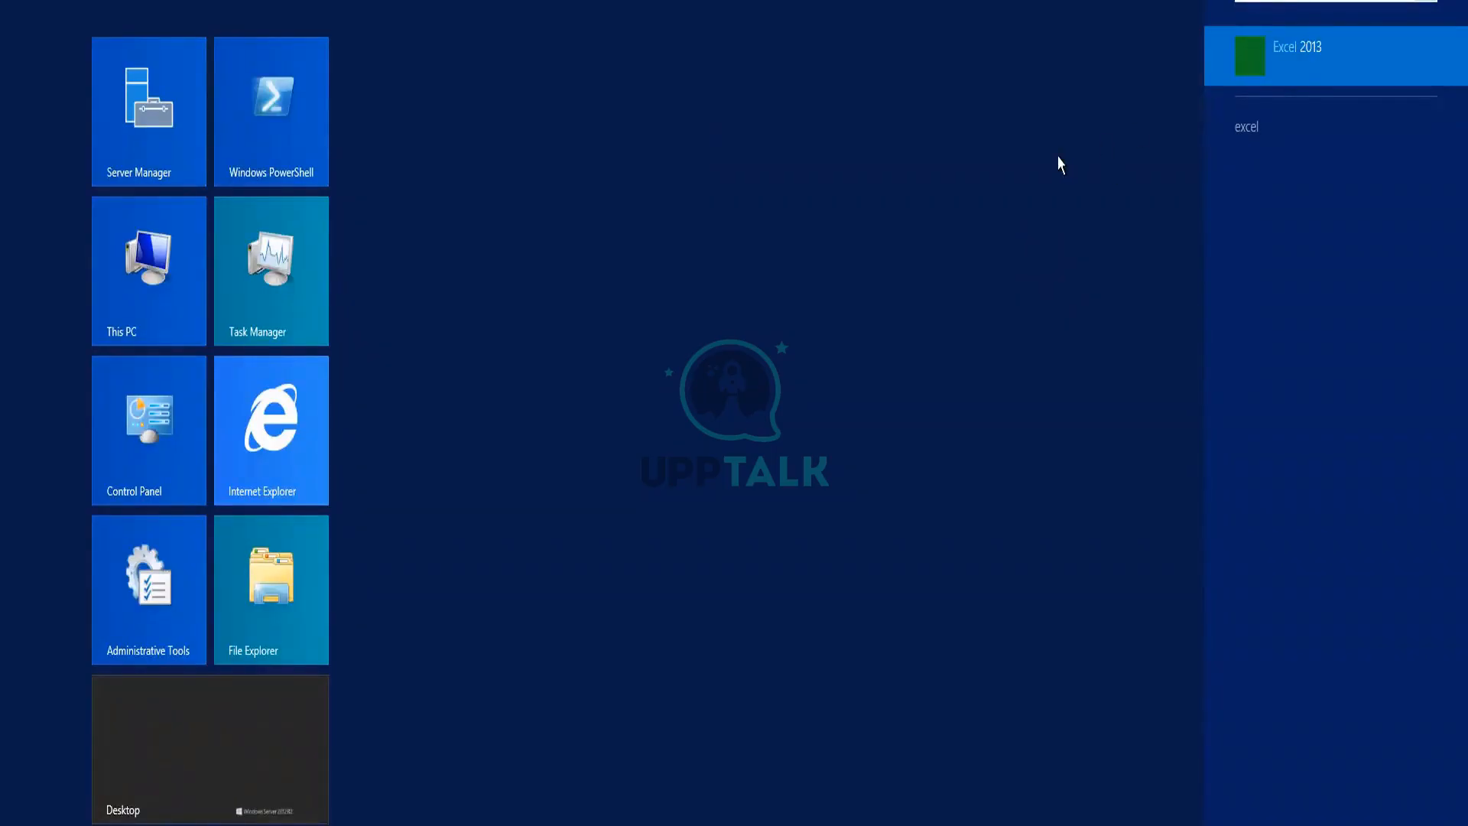
Switch to Excel 2013 by launching it from the Windows search results.
left_click(1196, 46)
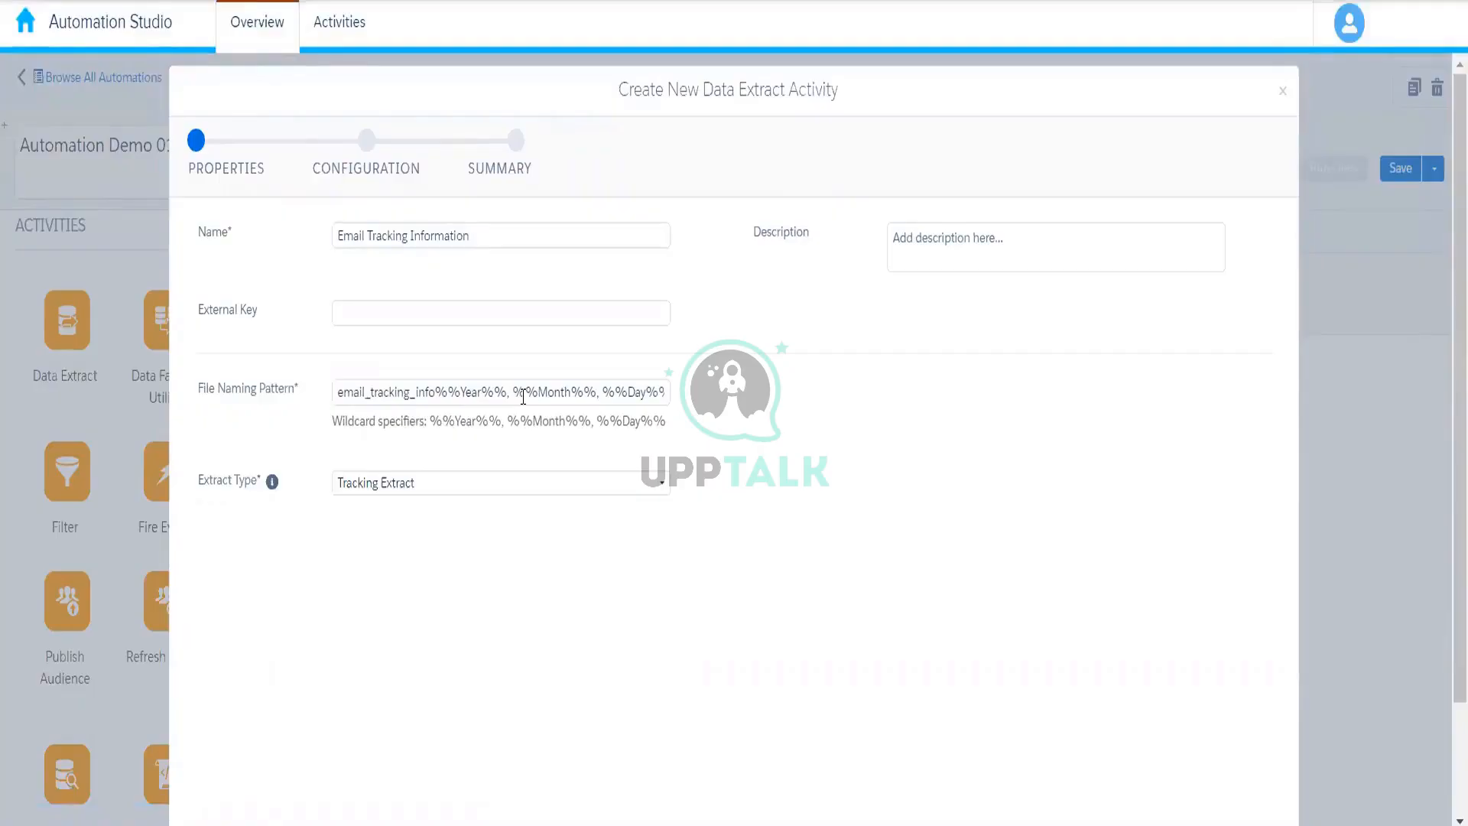
Recheck the file naming pattern, then proceed to the configuration page and review the rolling range choices.
triple_click(523, 397)
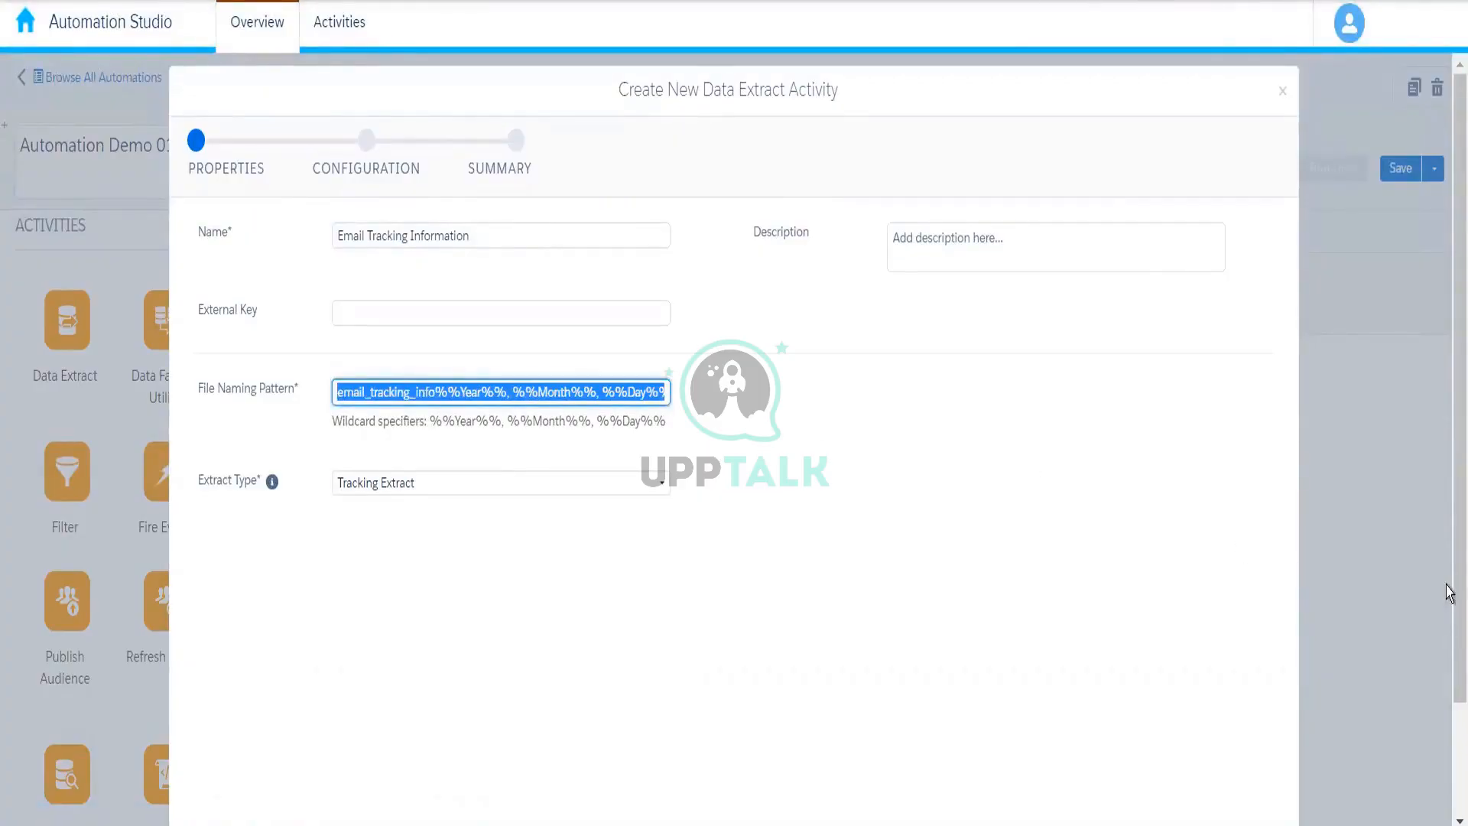
left_click_drag(1449, 589, 1449, 697)
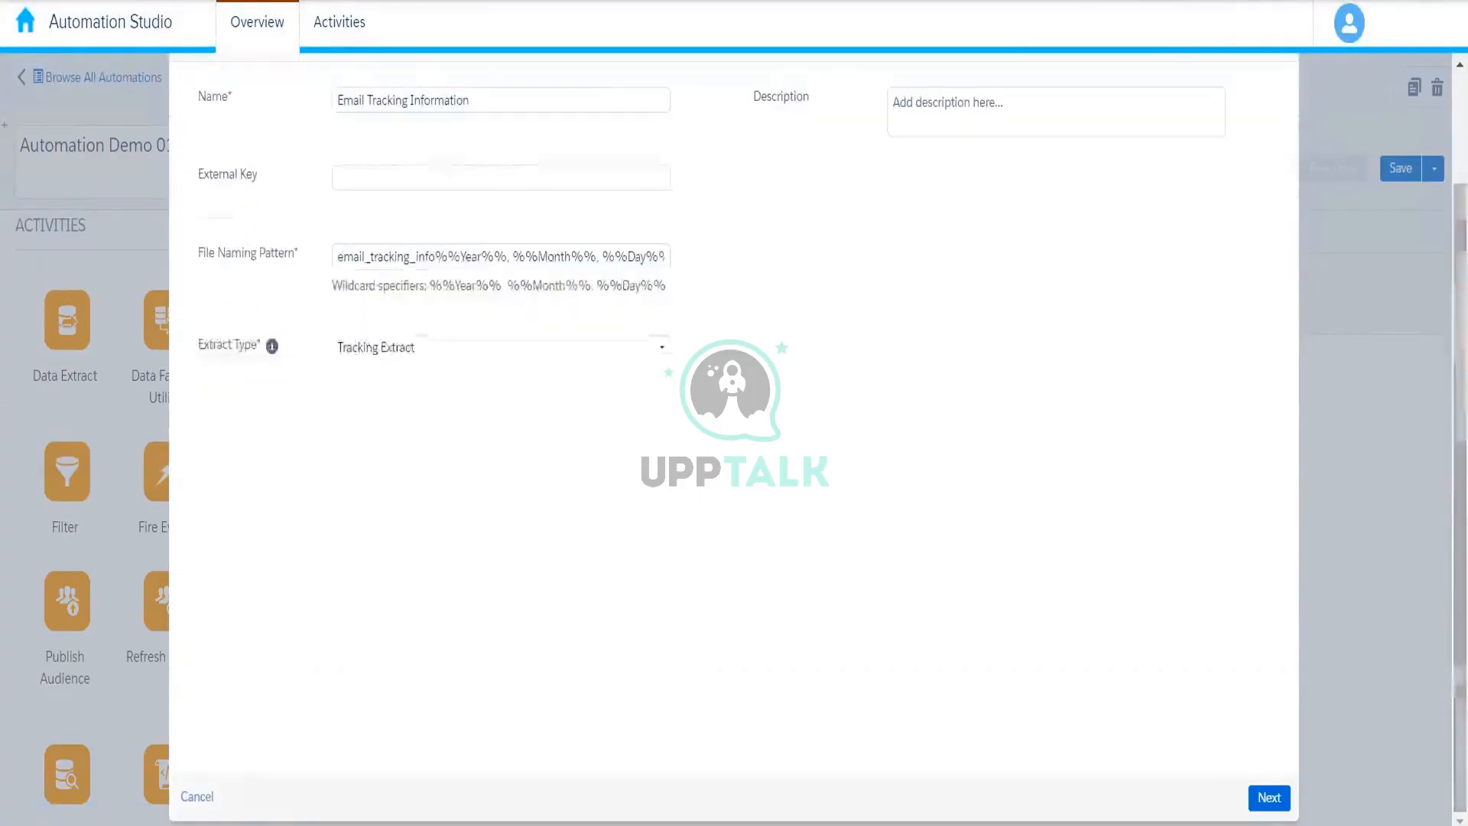
left_click(1268, 798)
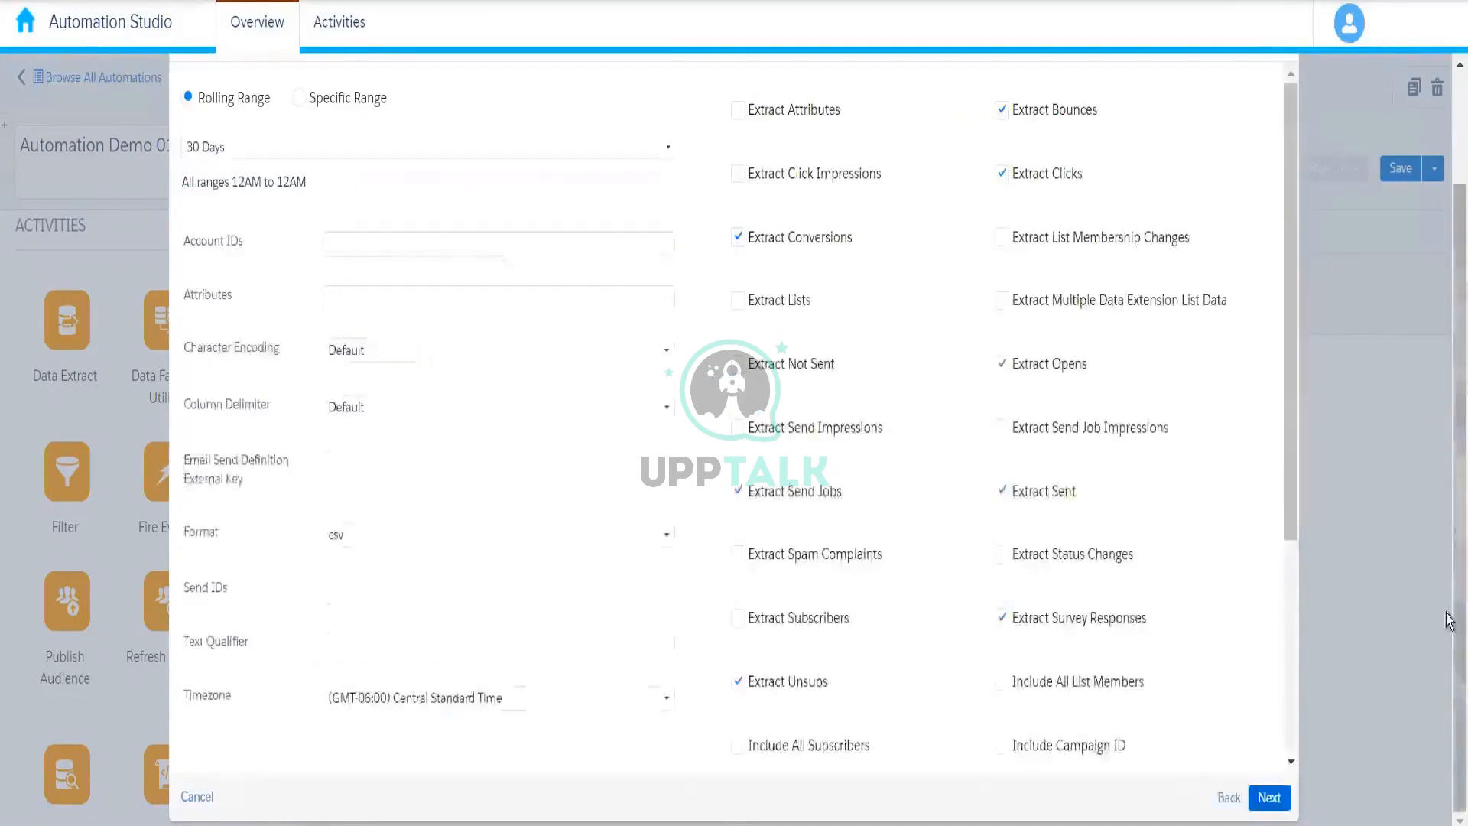
left_click_drag(1448, 624, 1447, 425)
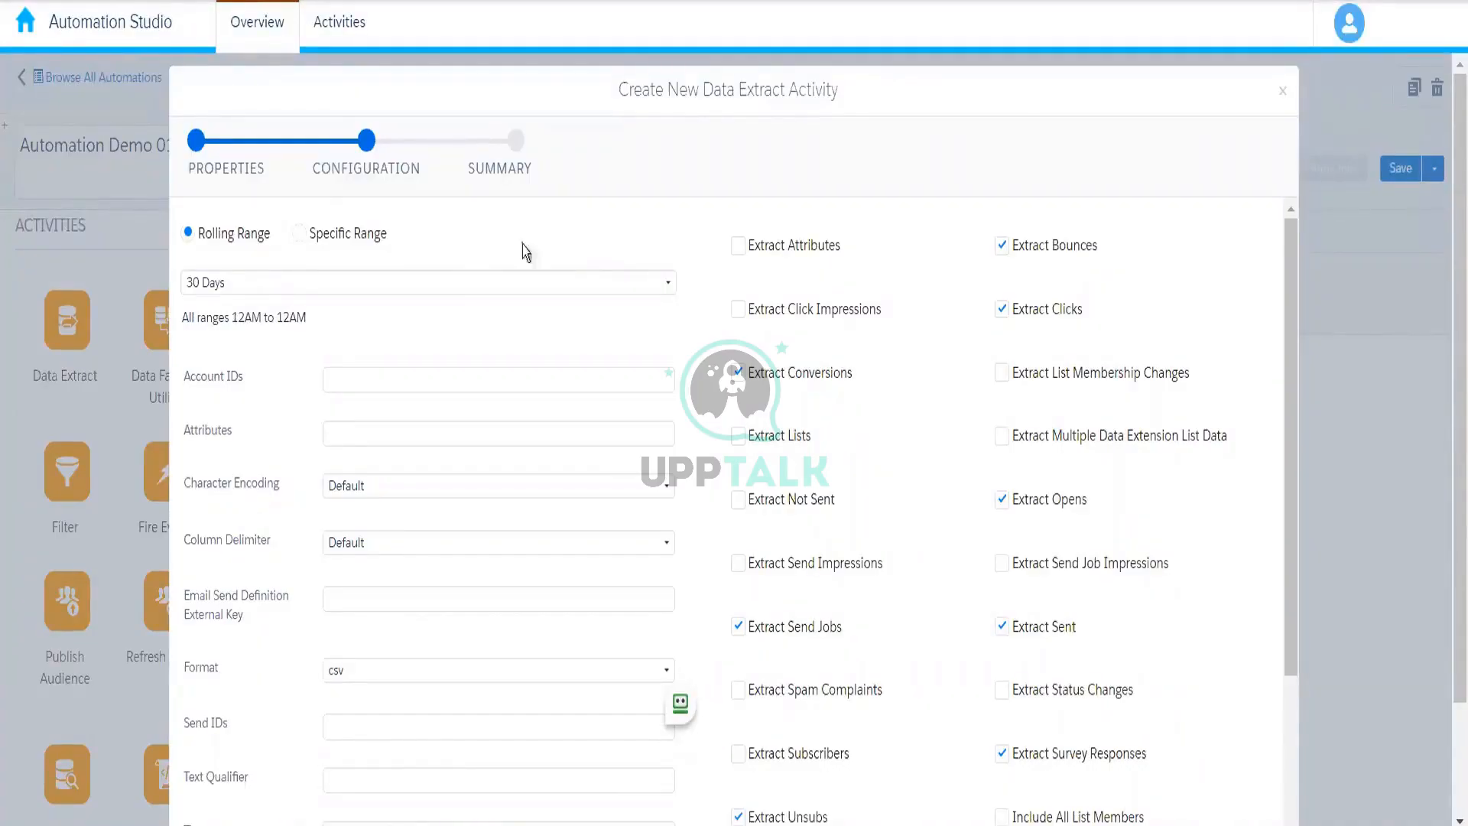
left_click(449, 283)
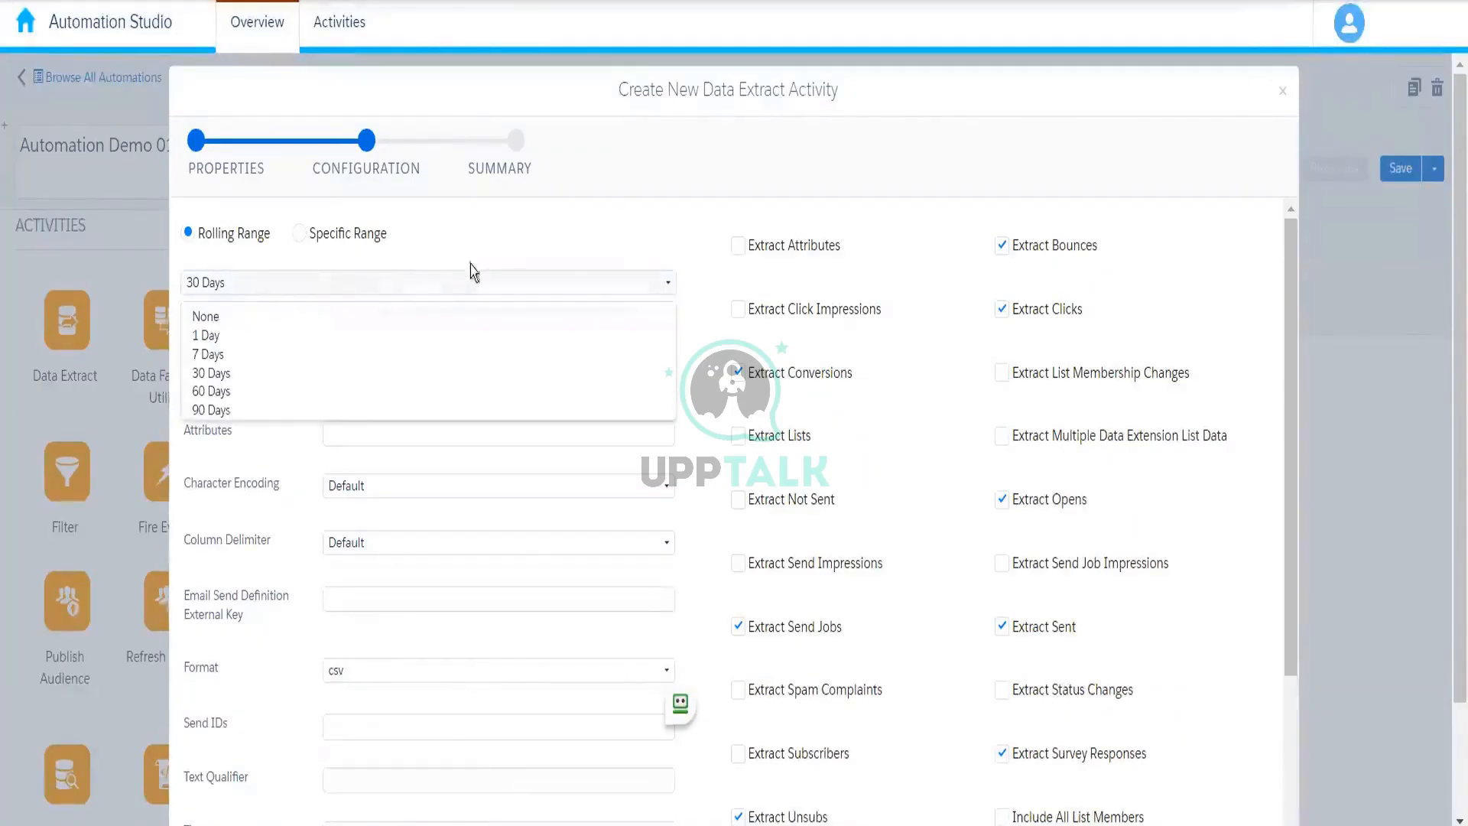
left_click(576, 220)
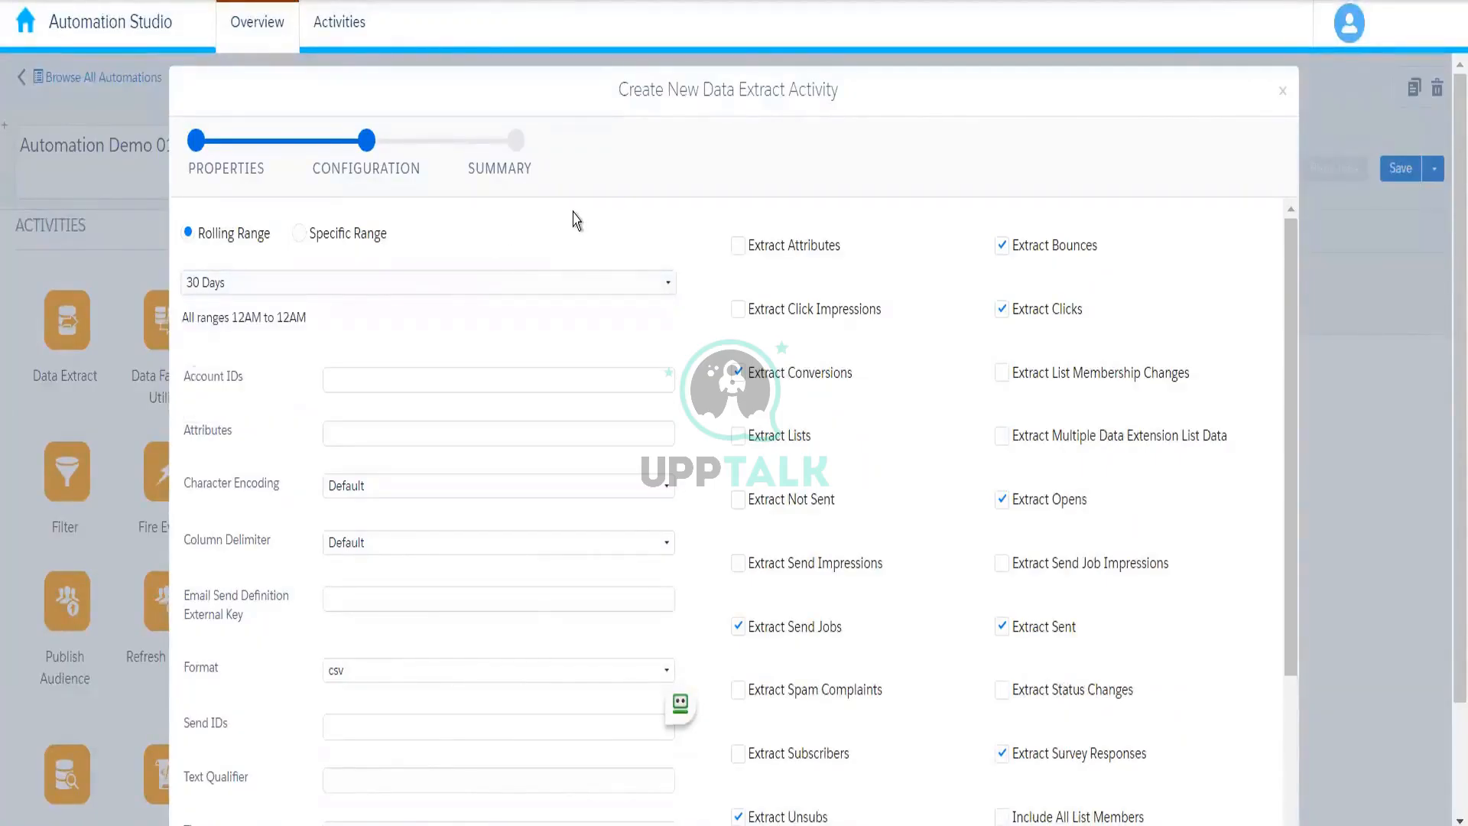
Disable Extract Conversions, Bounces, Clicks, Opens, Sent, Send Jobs and Survey Responses in the extract configuration.
left_click_drag(1296, 334, 1297, 270)
left_click(741, 377)
left_click(1001, 245)
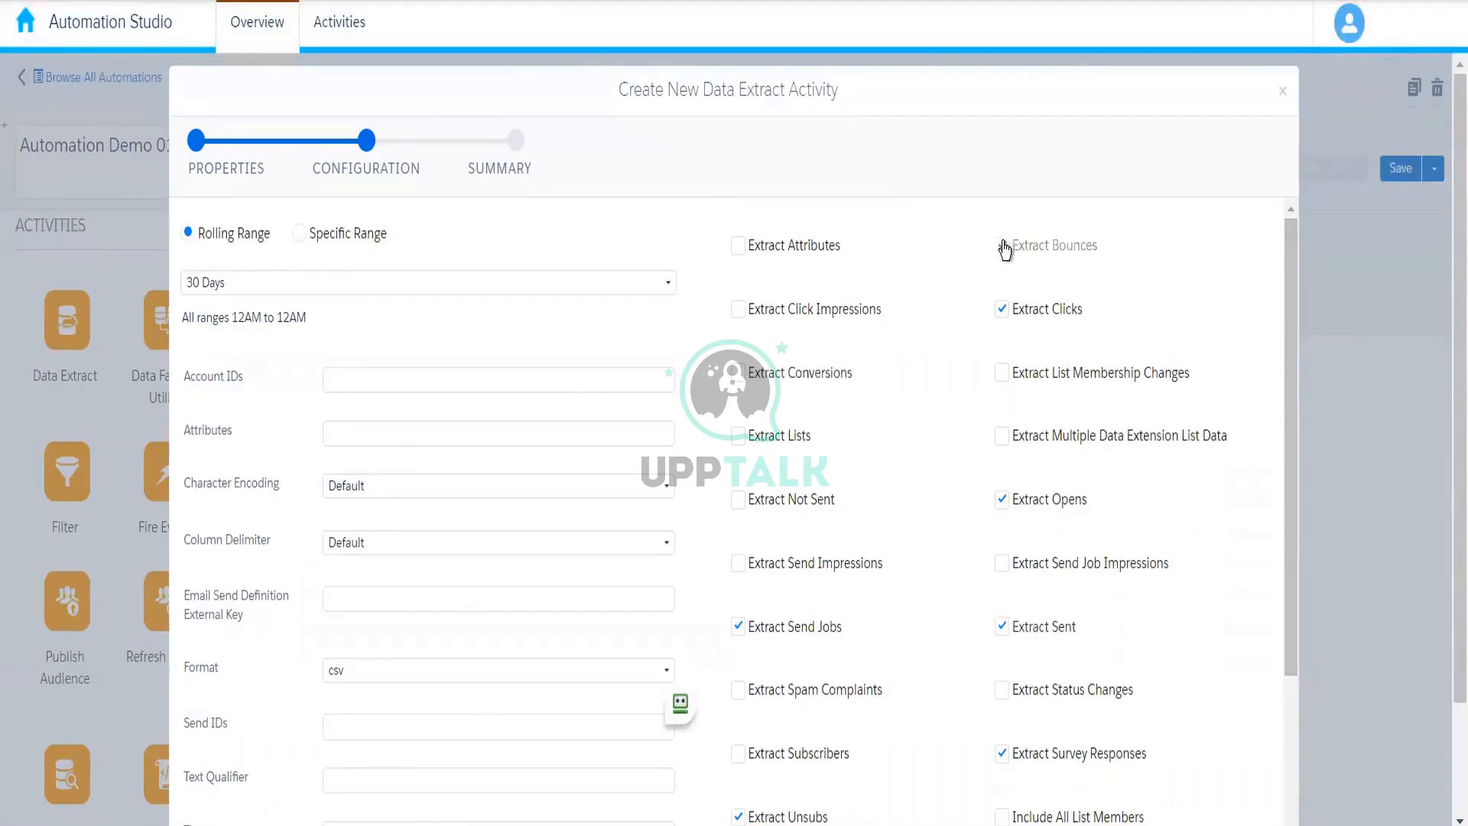
left_click(1002, 310)
left_click(1002, 499)
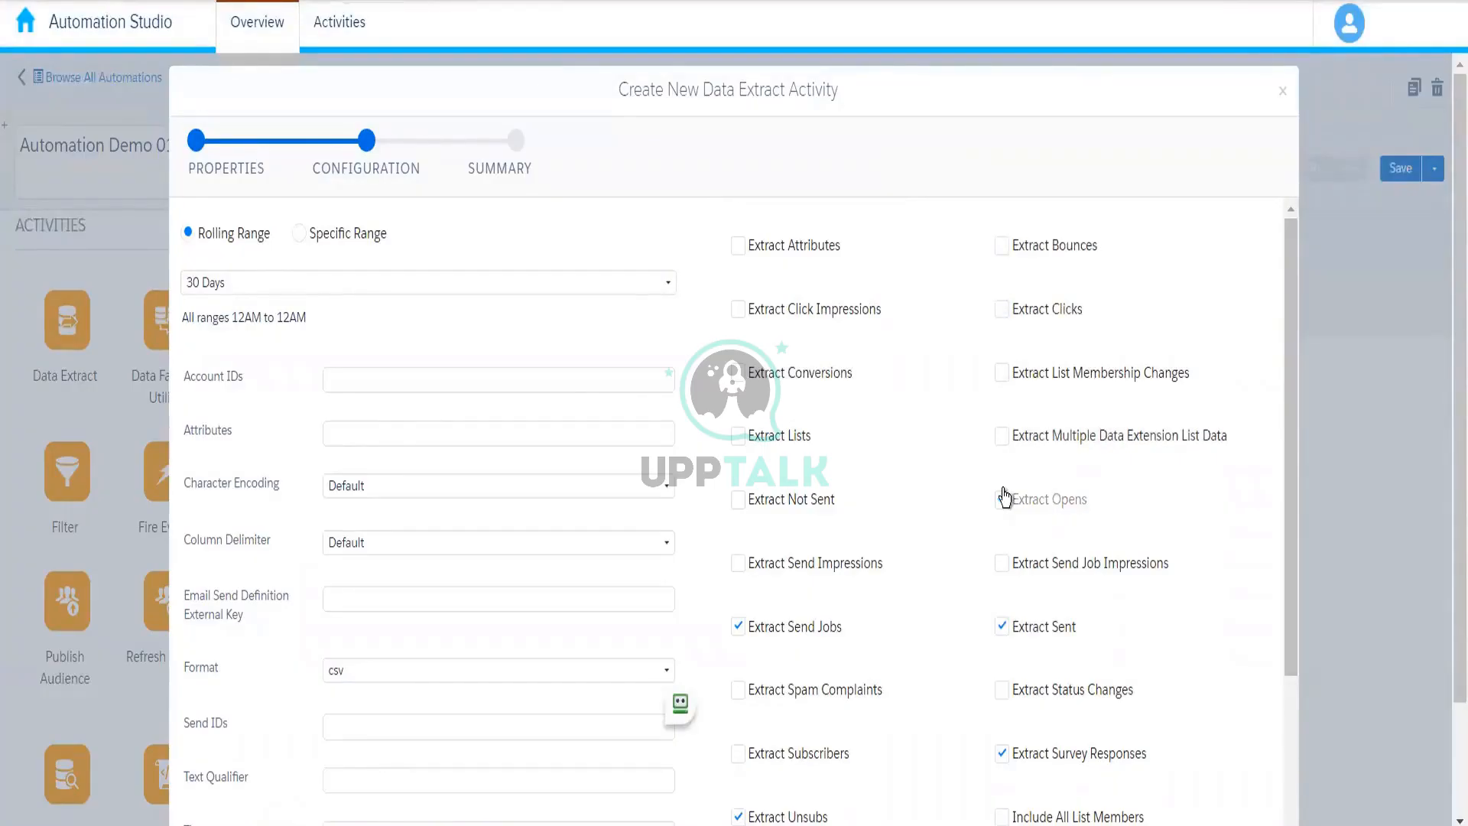
left_click(1001, 627)
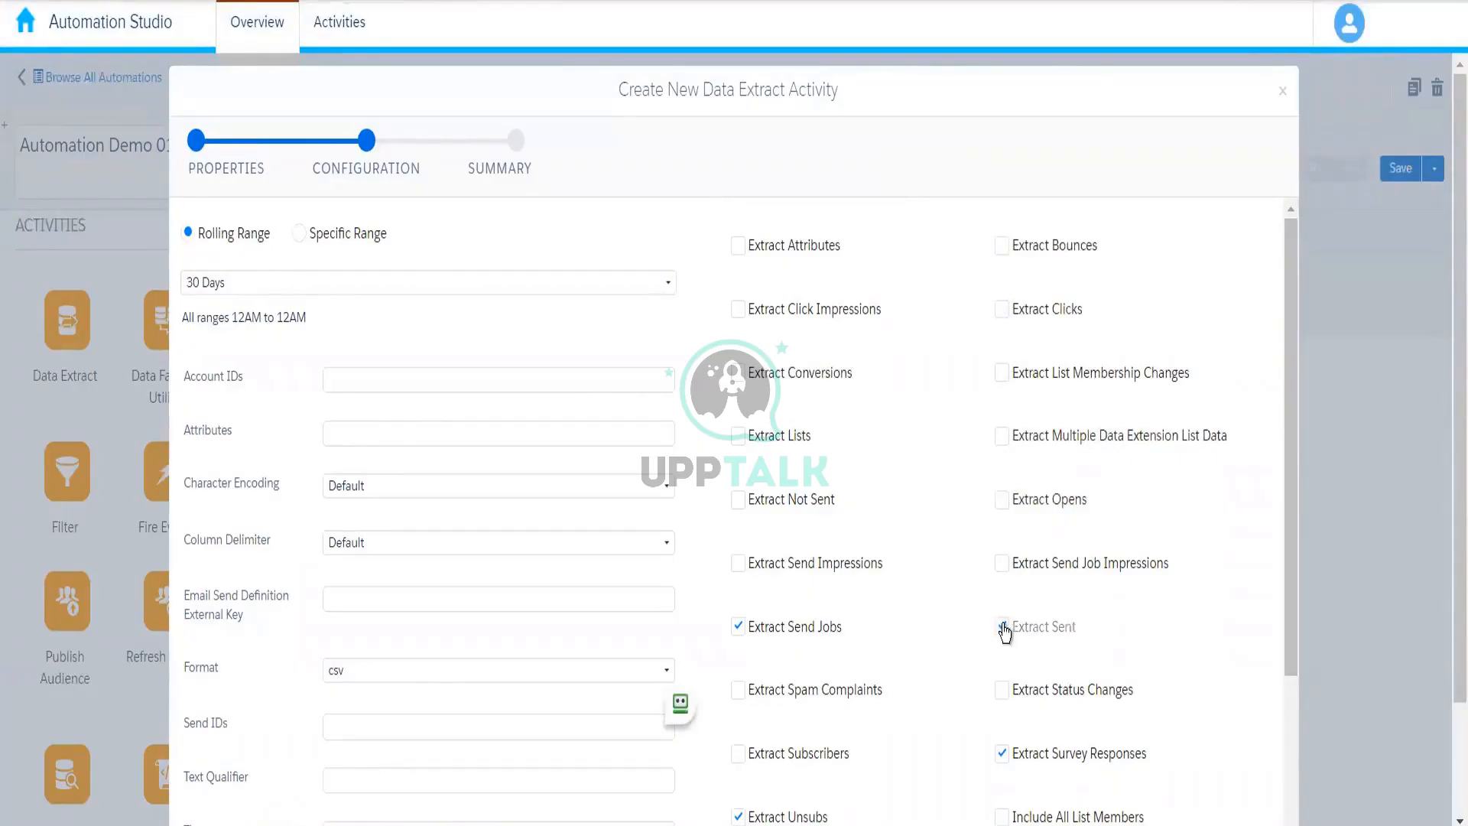
left_click(738, 627)
left_click(1002, 754)
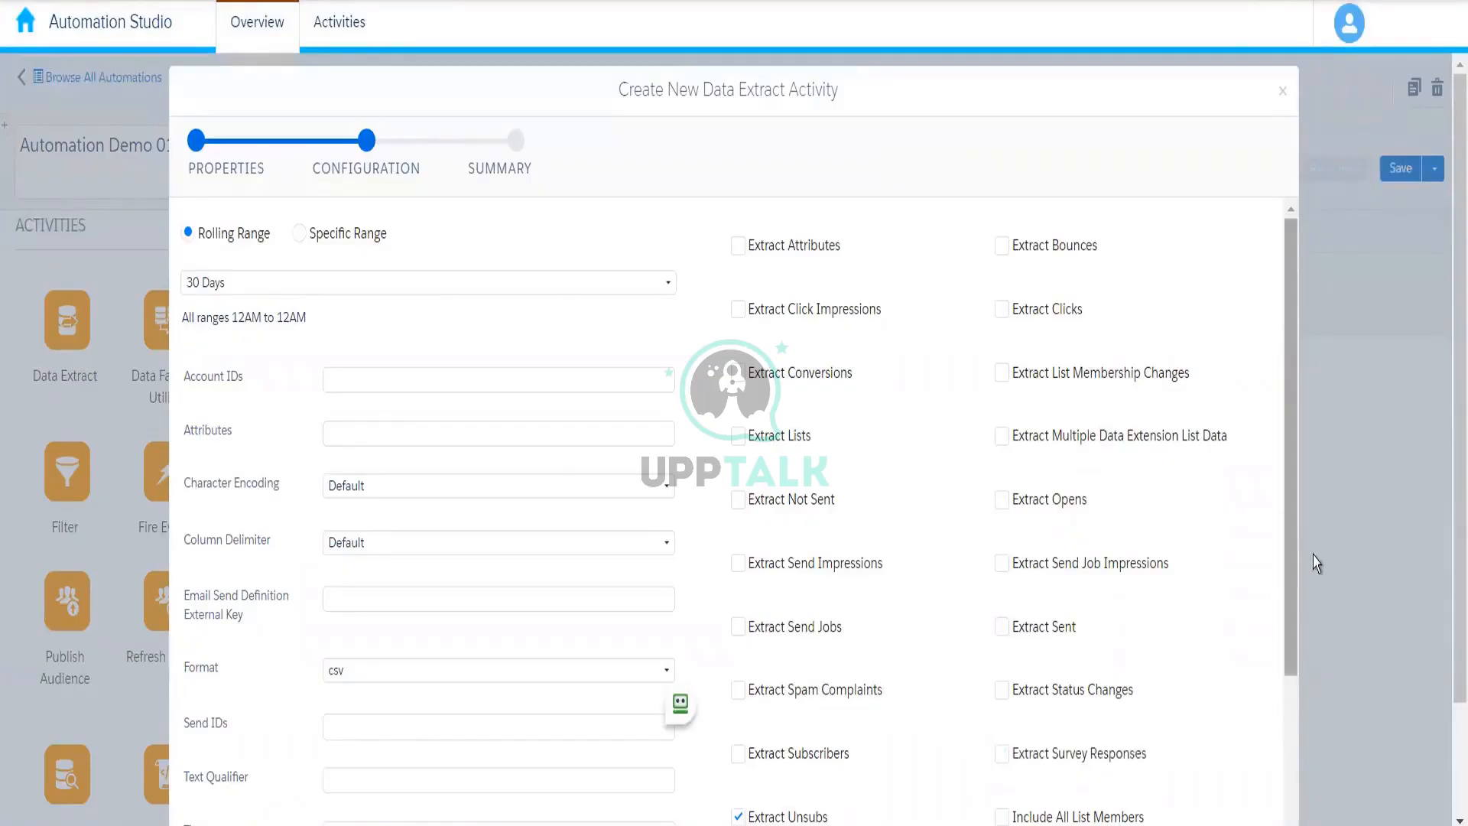
Disable the Extract Unsubs and Include Test Sends options as well.
left_click(1291, 712)
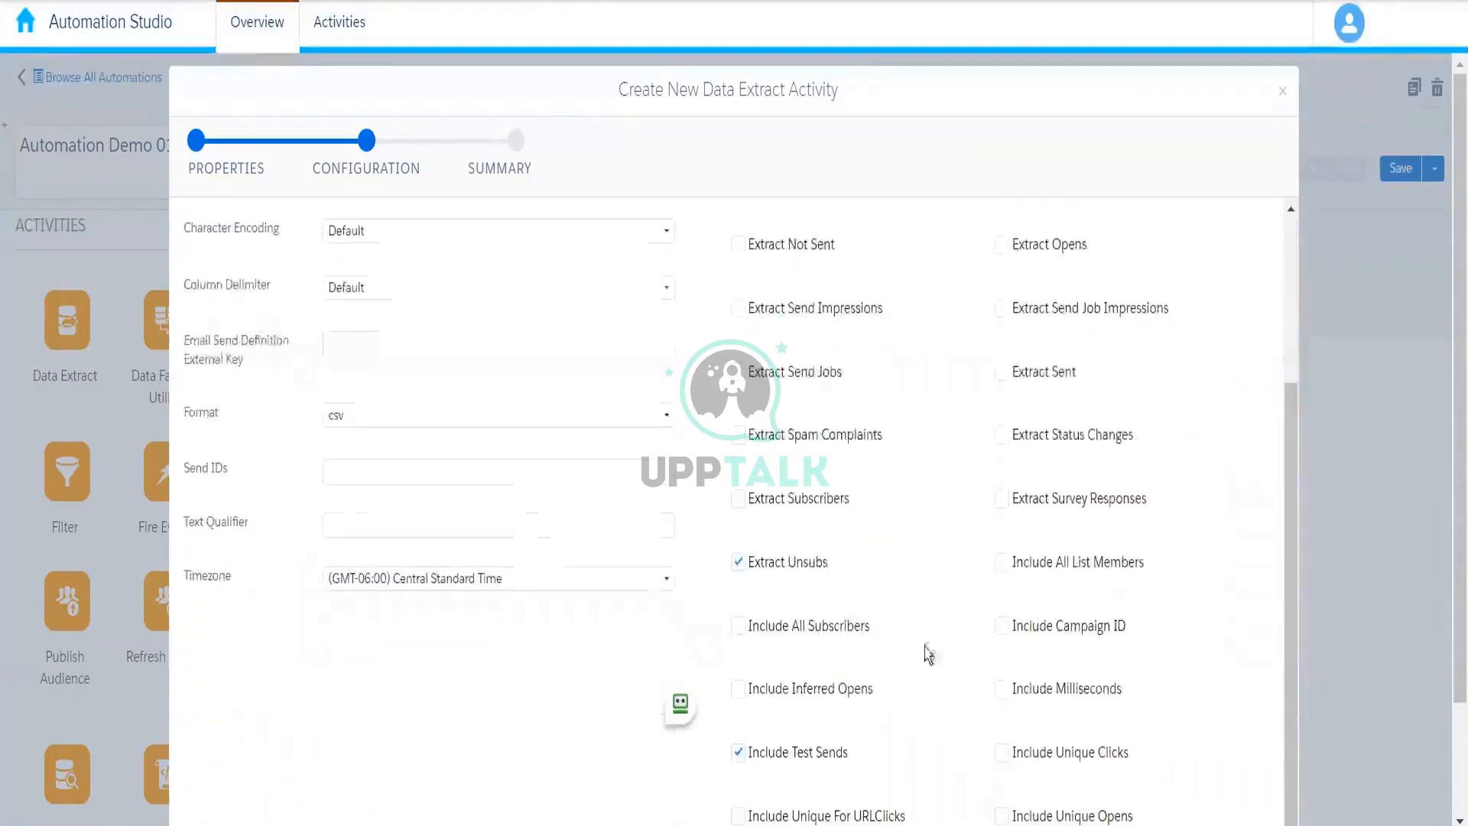
left_click(738, 563)
left_click(739, 754)
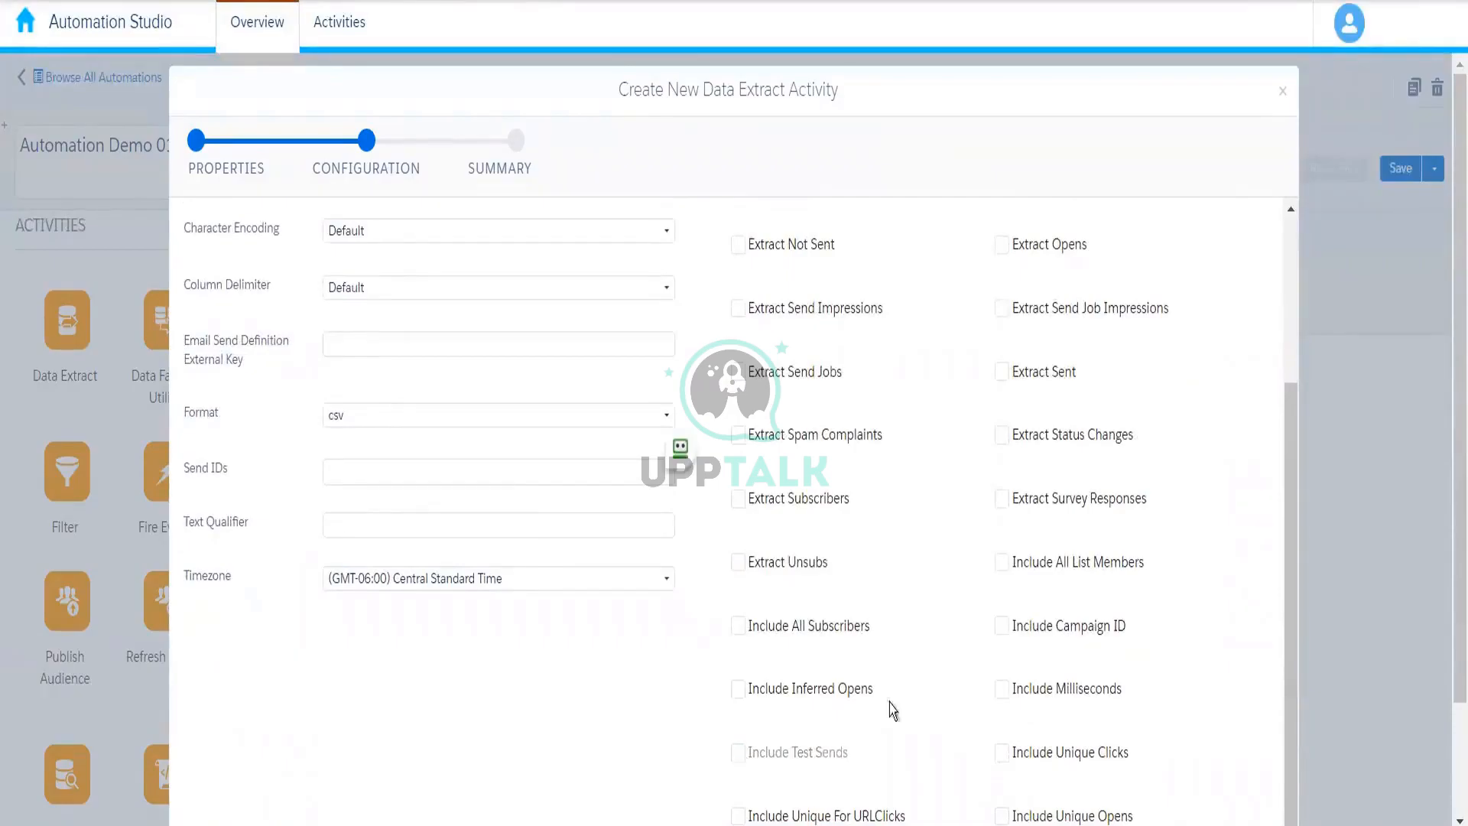
Enable Extract Clicks, Extract Opens and Extract Not Sent, and finish creating the data extract activity.
left_click_drag(1296, 658, 1297, 358)
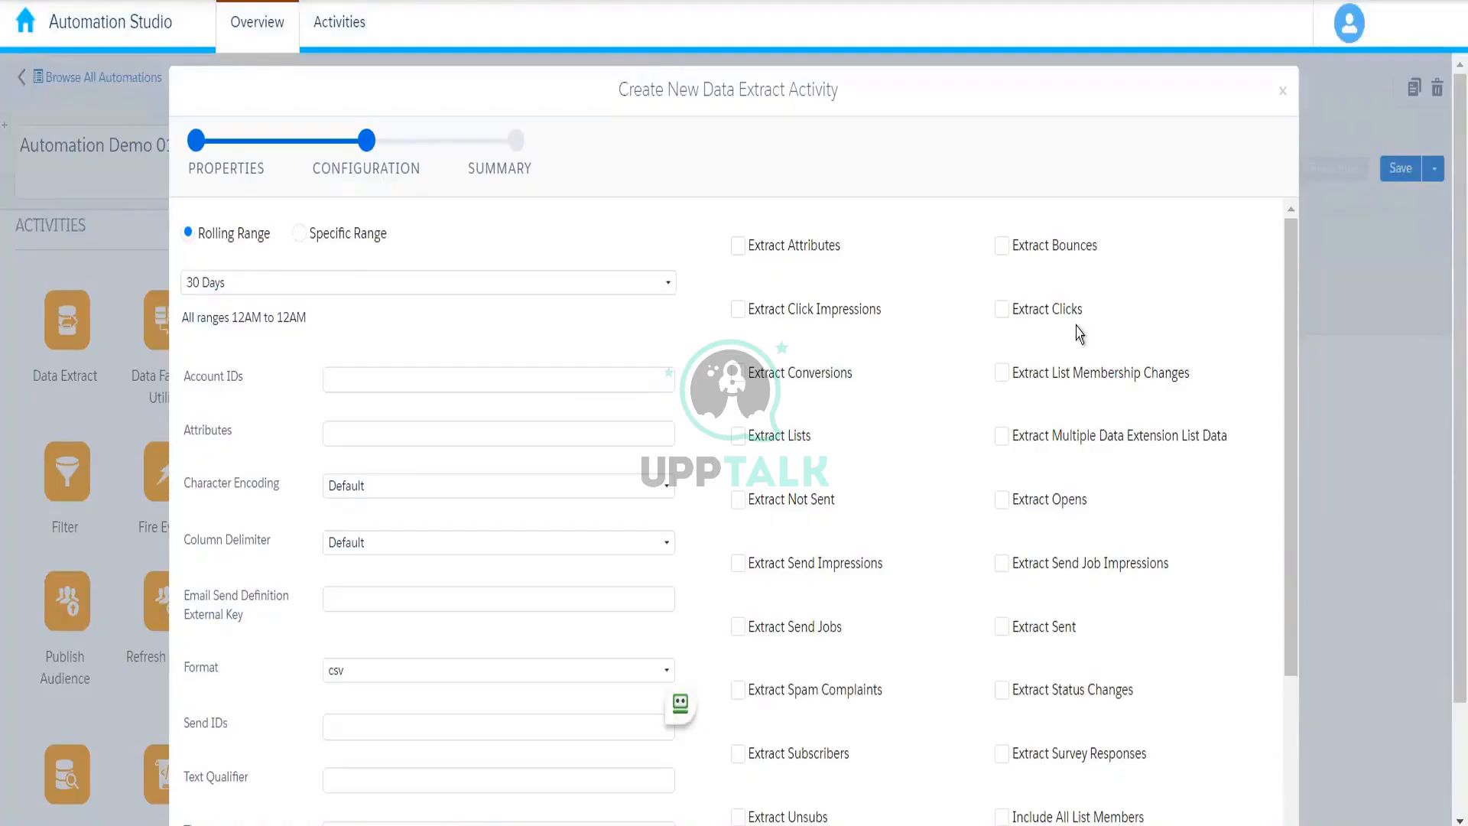
left_click(1002, 312)
left_click(1003, 505)
left_click_drag(1296, 382, 1292, 264)
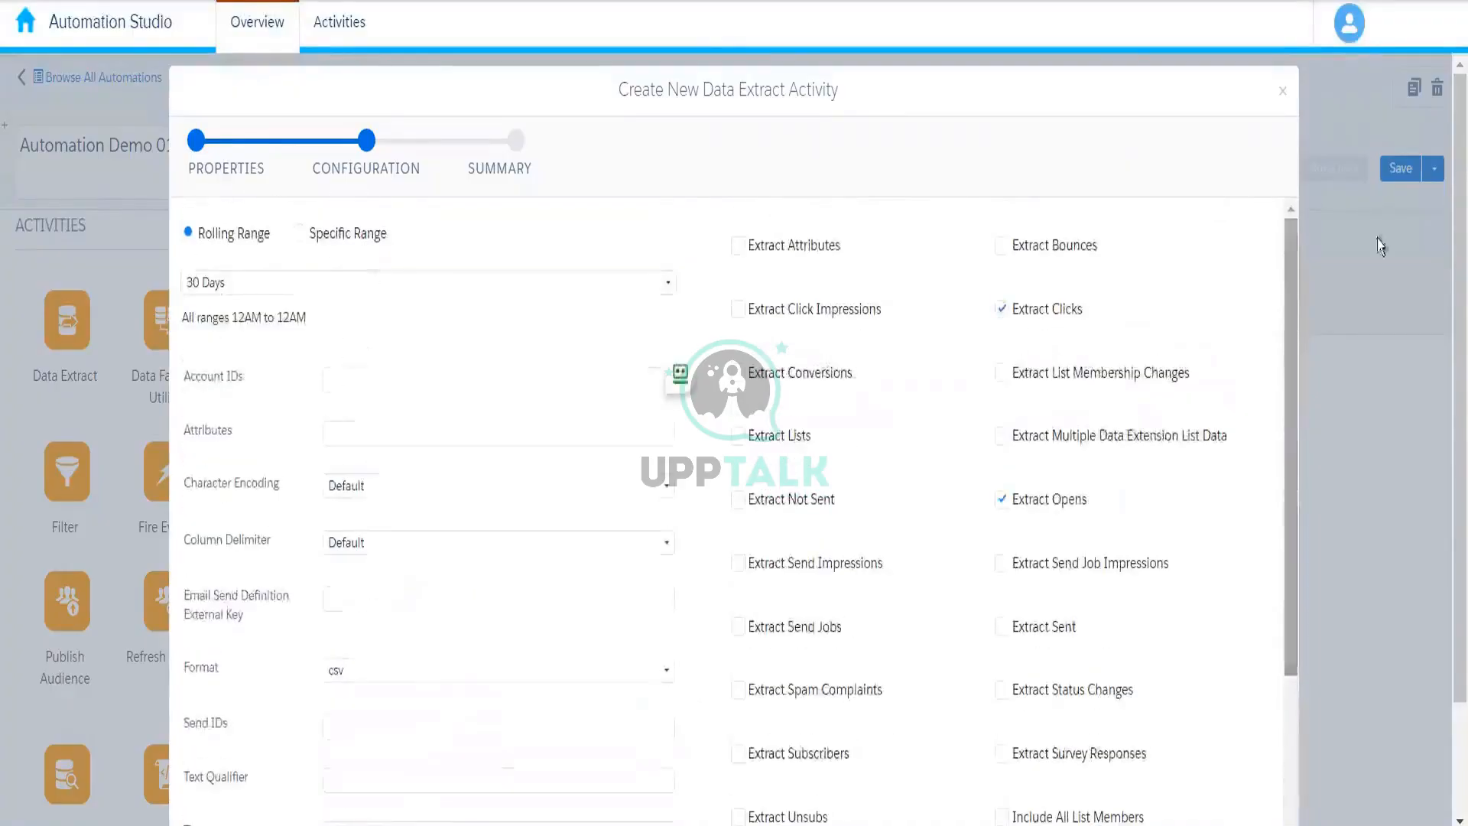
left_click_drag(1449, 285, 1441, 629)
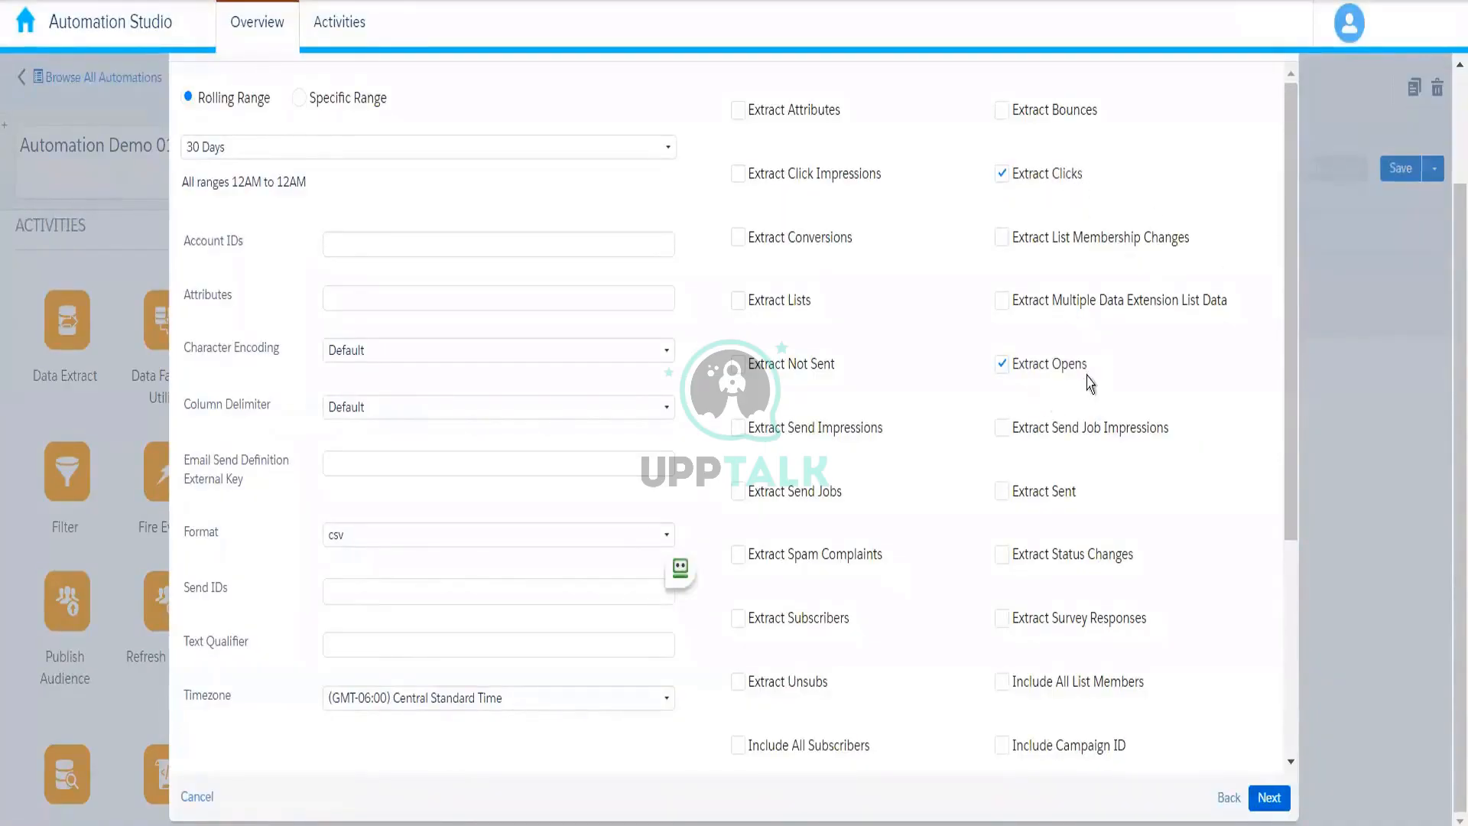
left_click(749, 374)
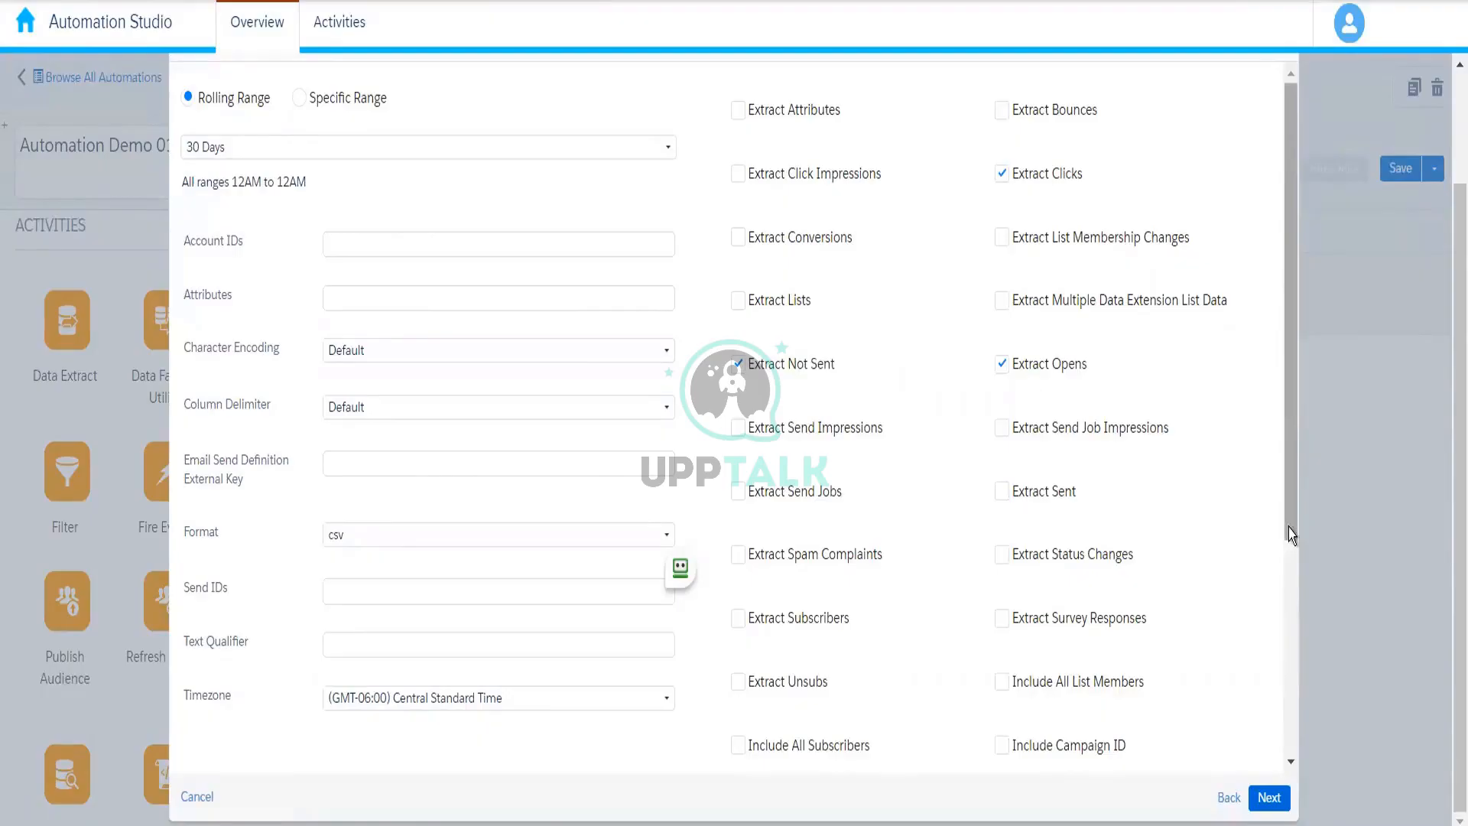
left_click(1263, 801)
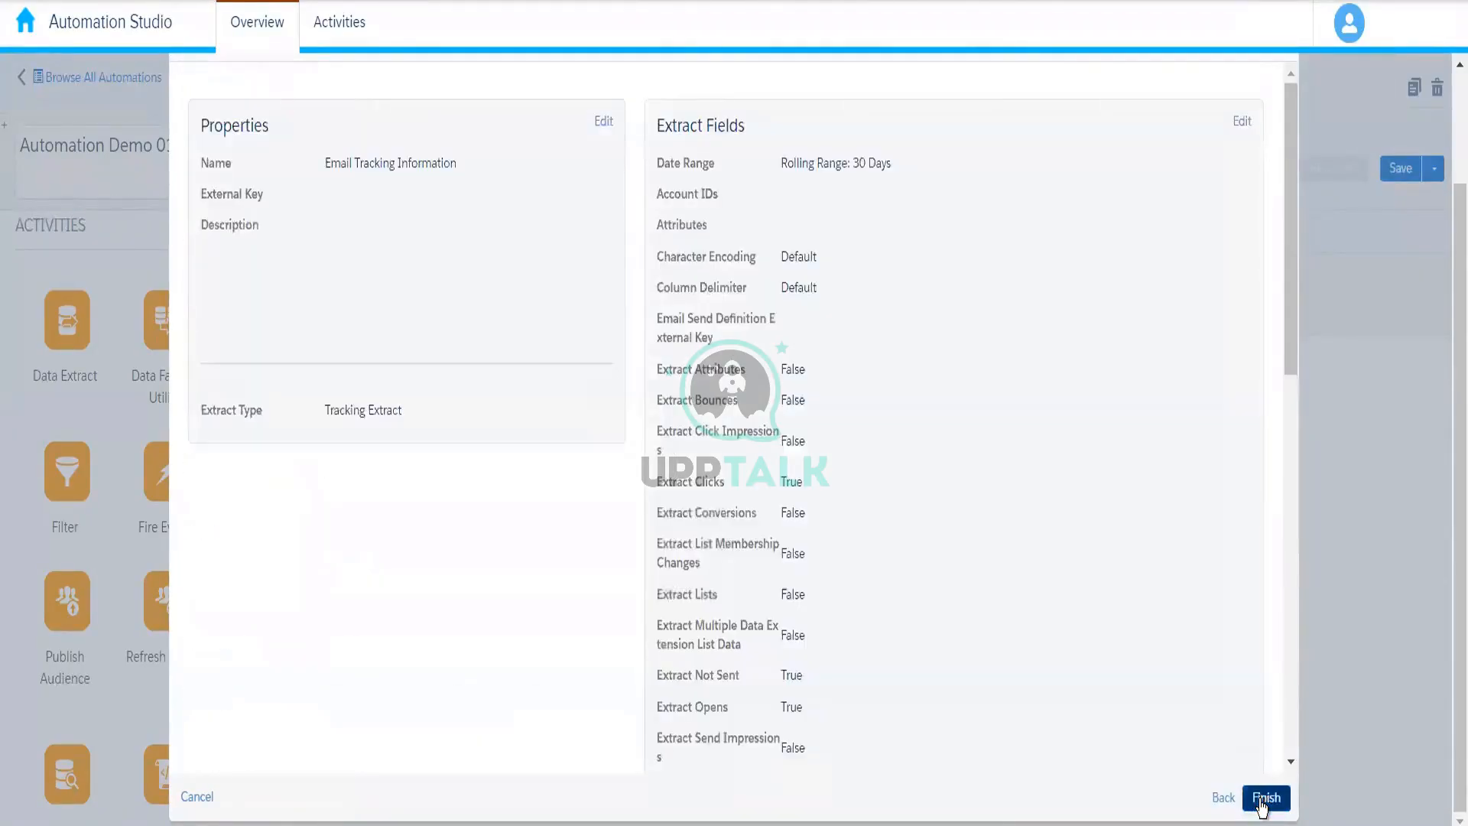
left_click(1263, 805)
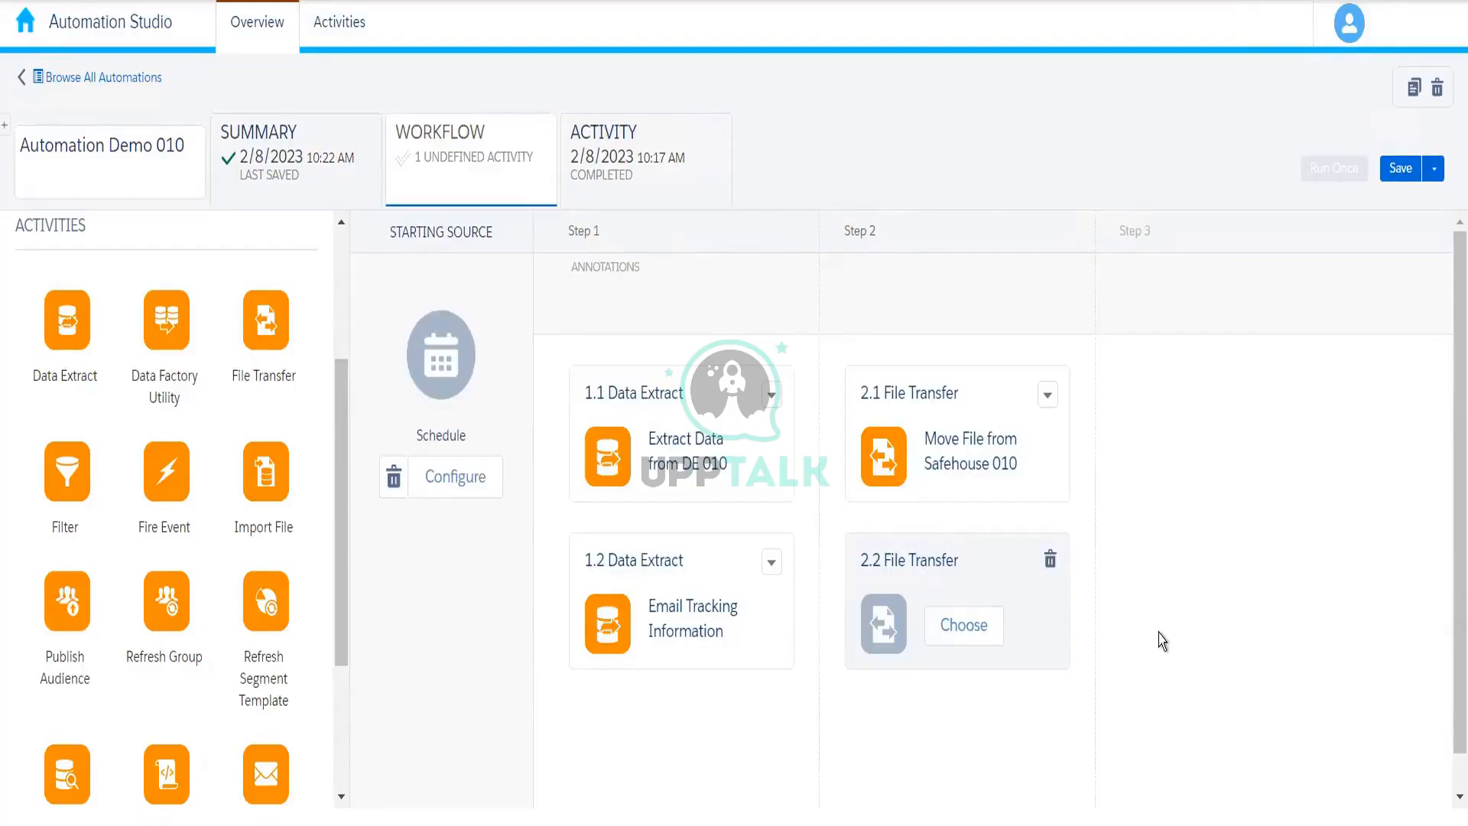
Start a new file transfer activity for the undefined 2.2 File Transfer and name it Move Email Tracking Info to FTP.
left_click(975, 634)
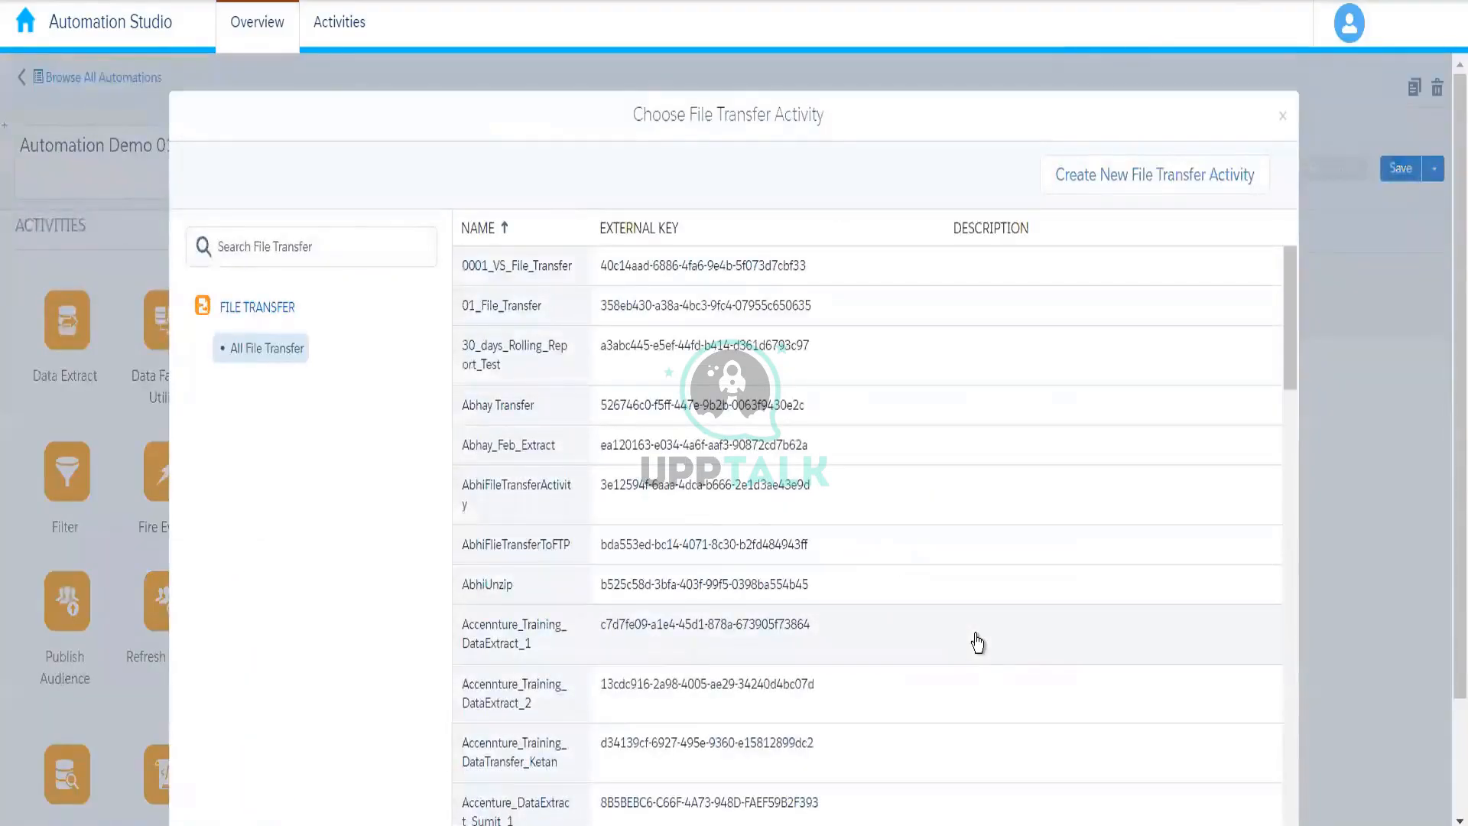
left_click(1137, 197)
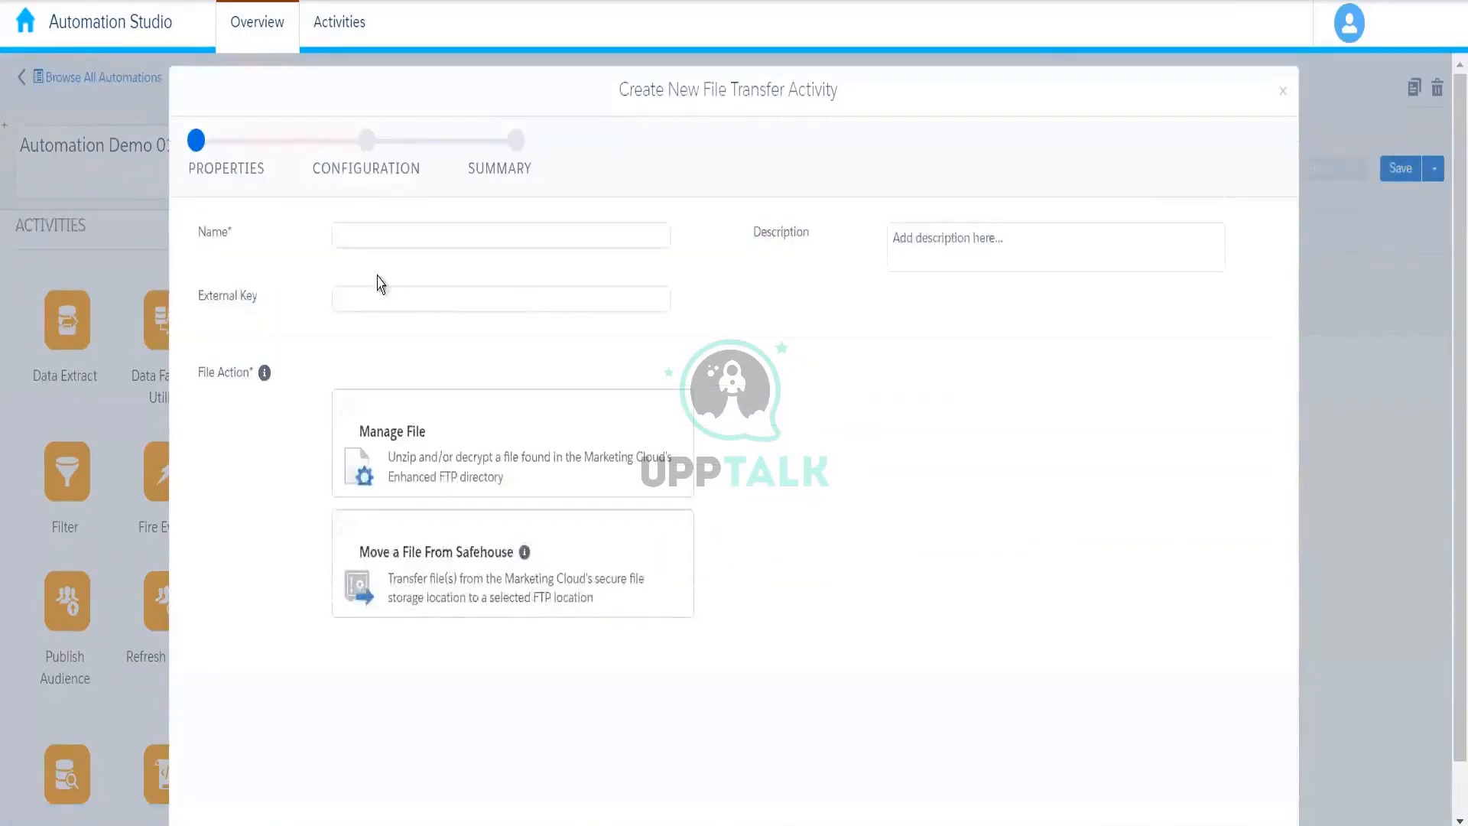
left_click(365, 237)
type("Move")
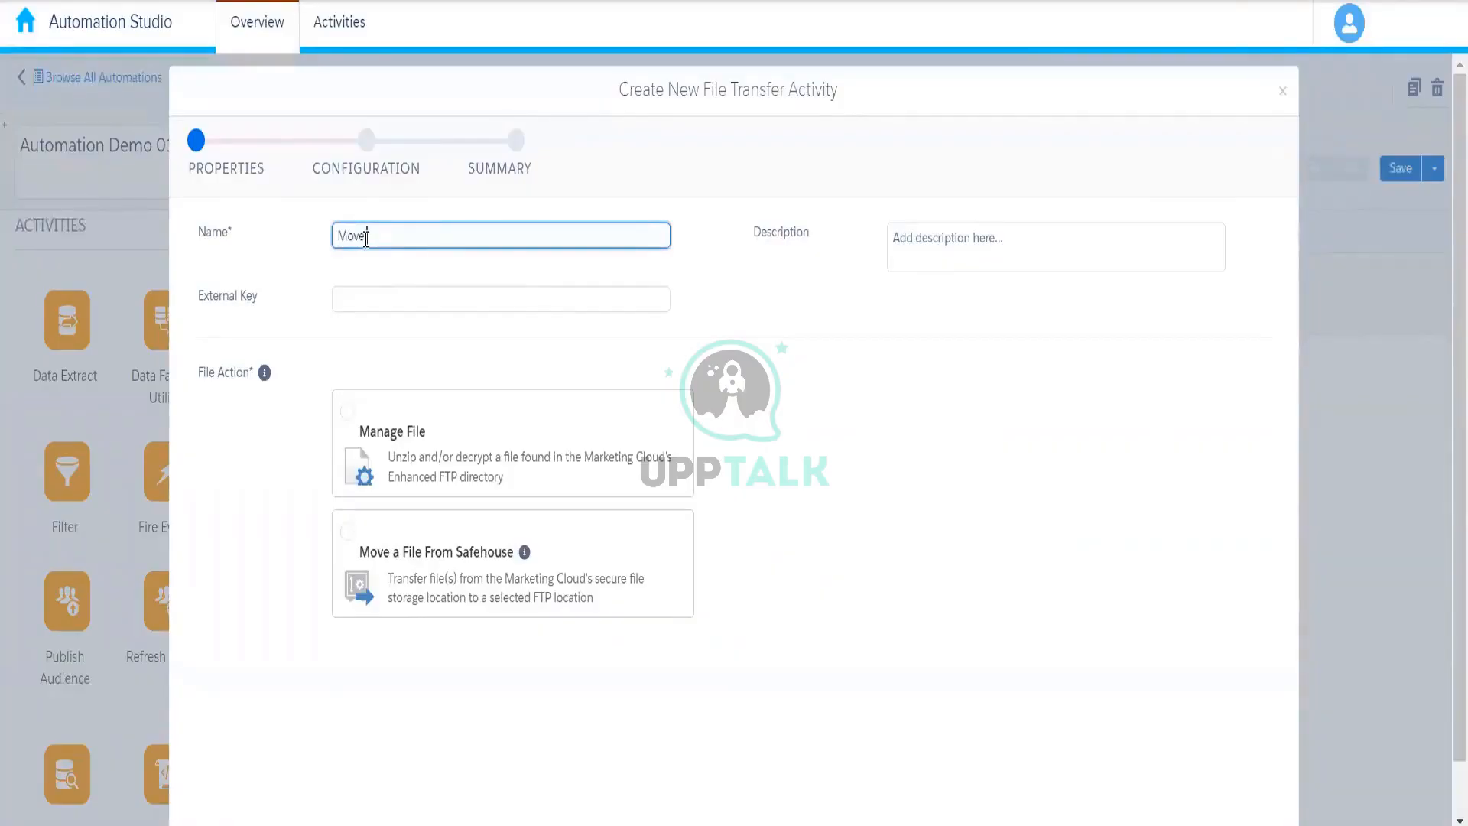
type(" Email Tracking Info to FTP")
left_click(888, 567)
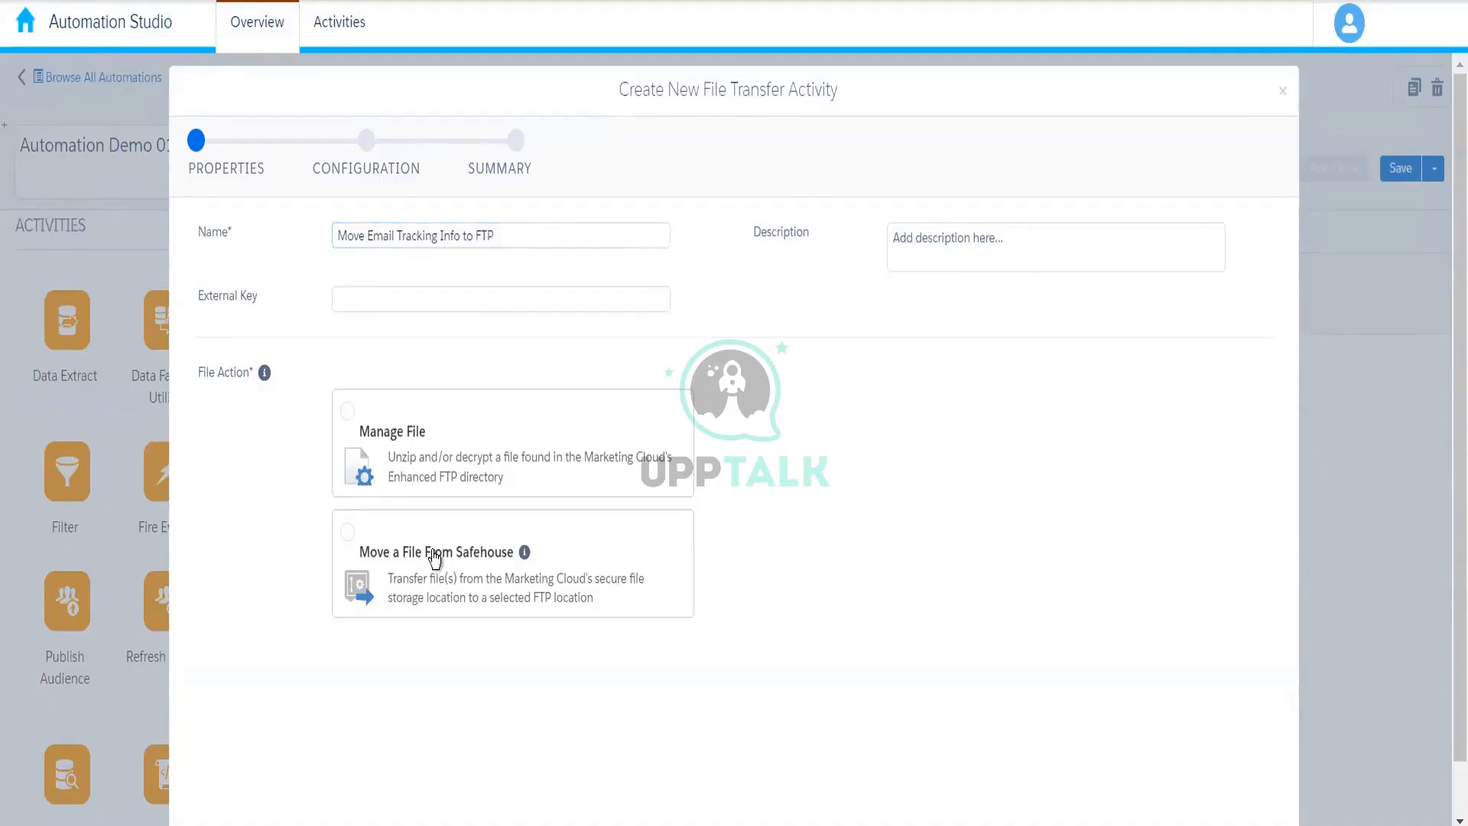
Choose Move a File From Safehouse as the file action and proceed to the transfer's configuration.
left_click(406, 606)
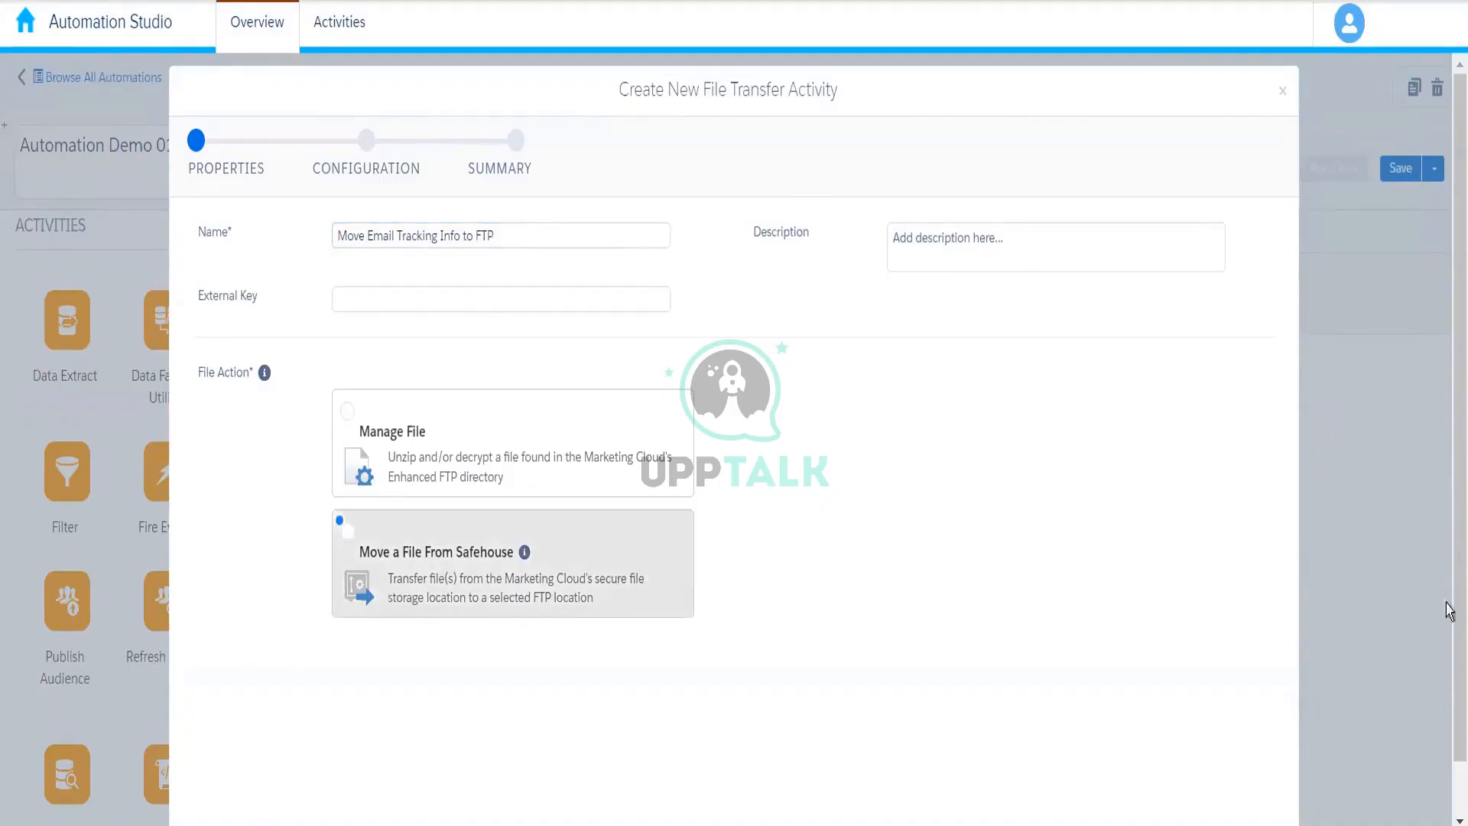
scroll(1449, 692, "down", 1)
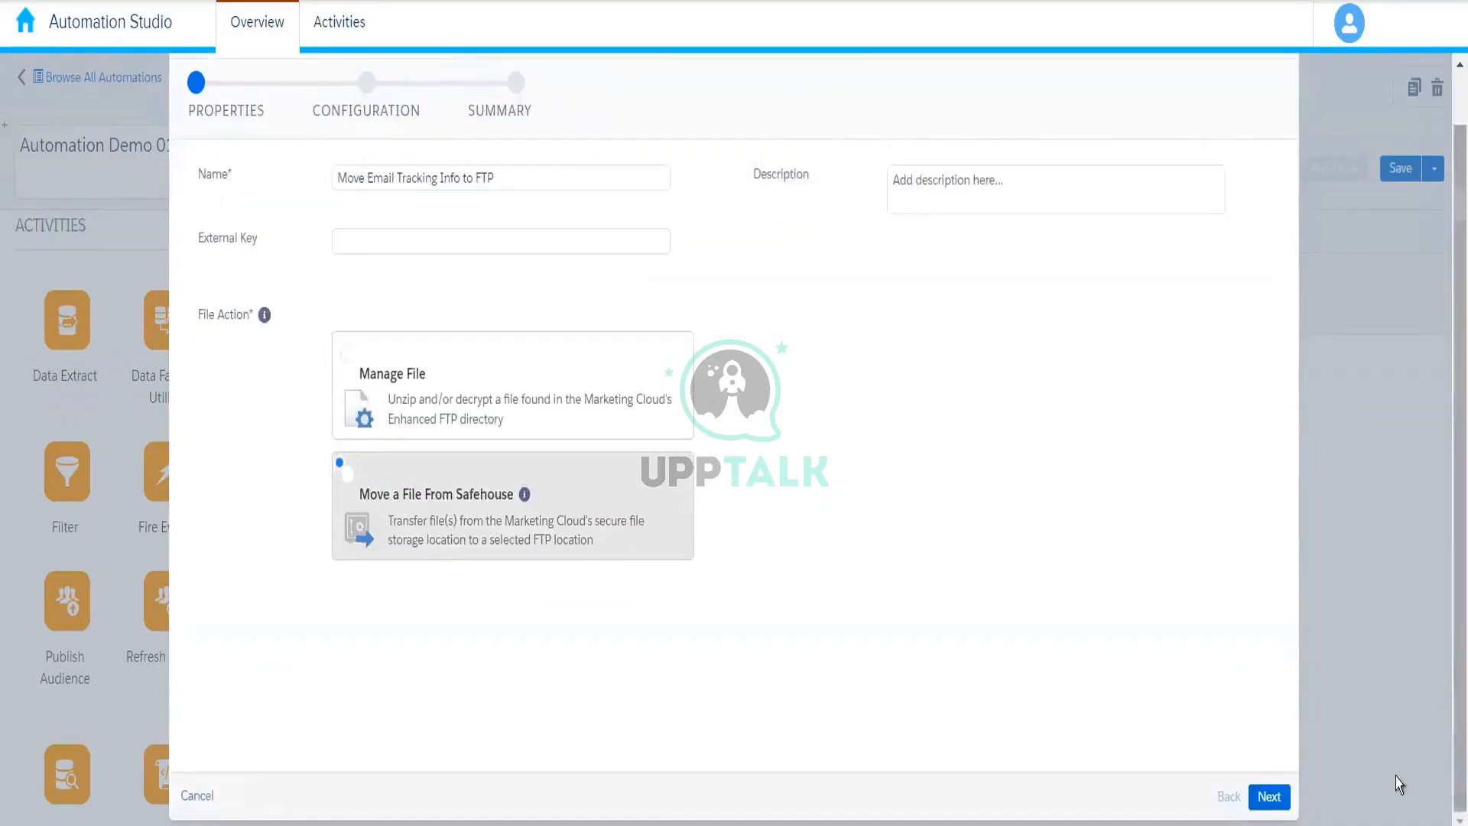
left_click(1279, 797)
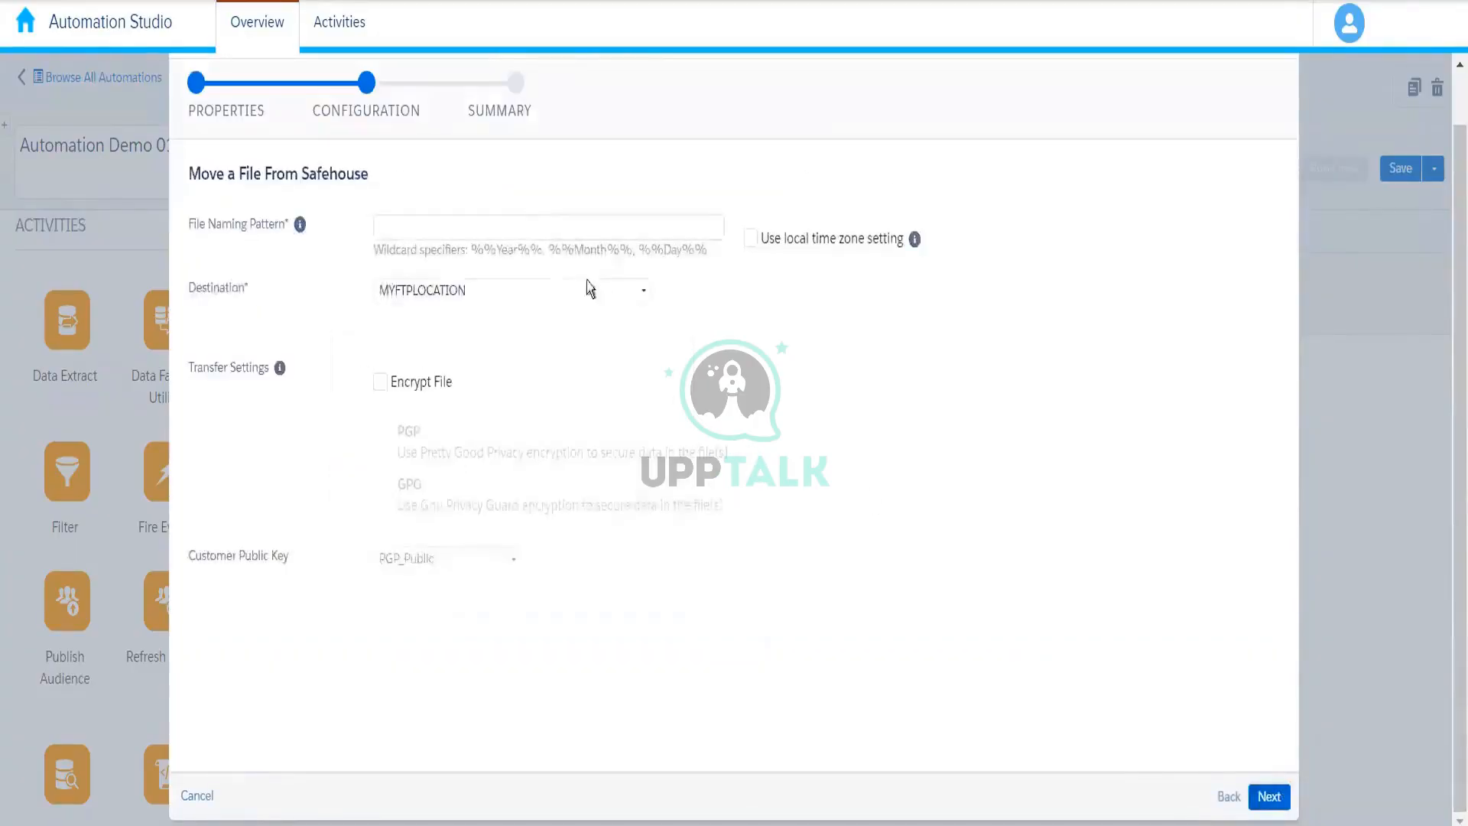
Paste email_tracking_info%%Year%%, %%Month%%, %%Day%%.zip as the file naming pattern and check it.
left_click(531, 229)
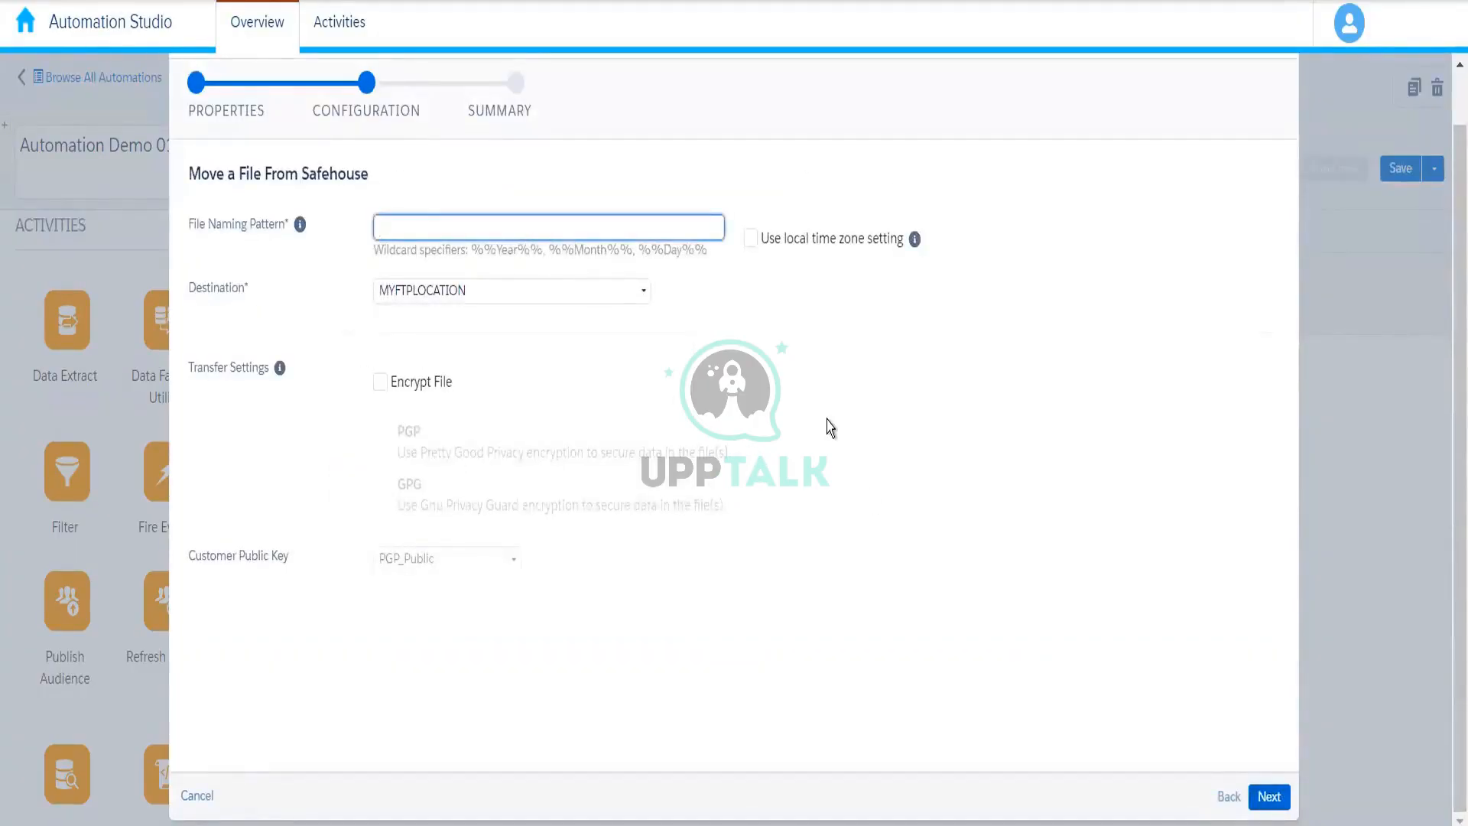
key("ctrl+v")
double_click(473, 222)
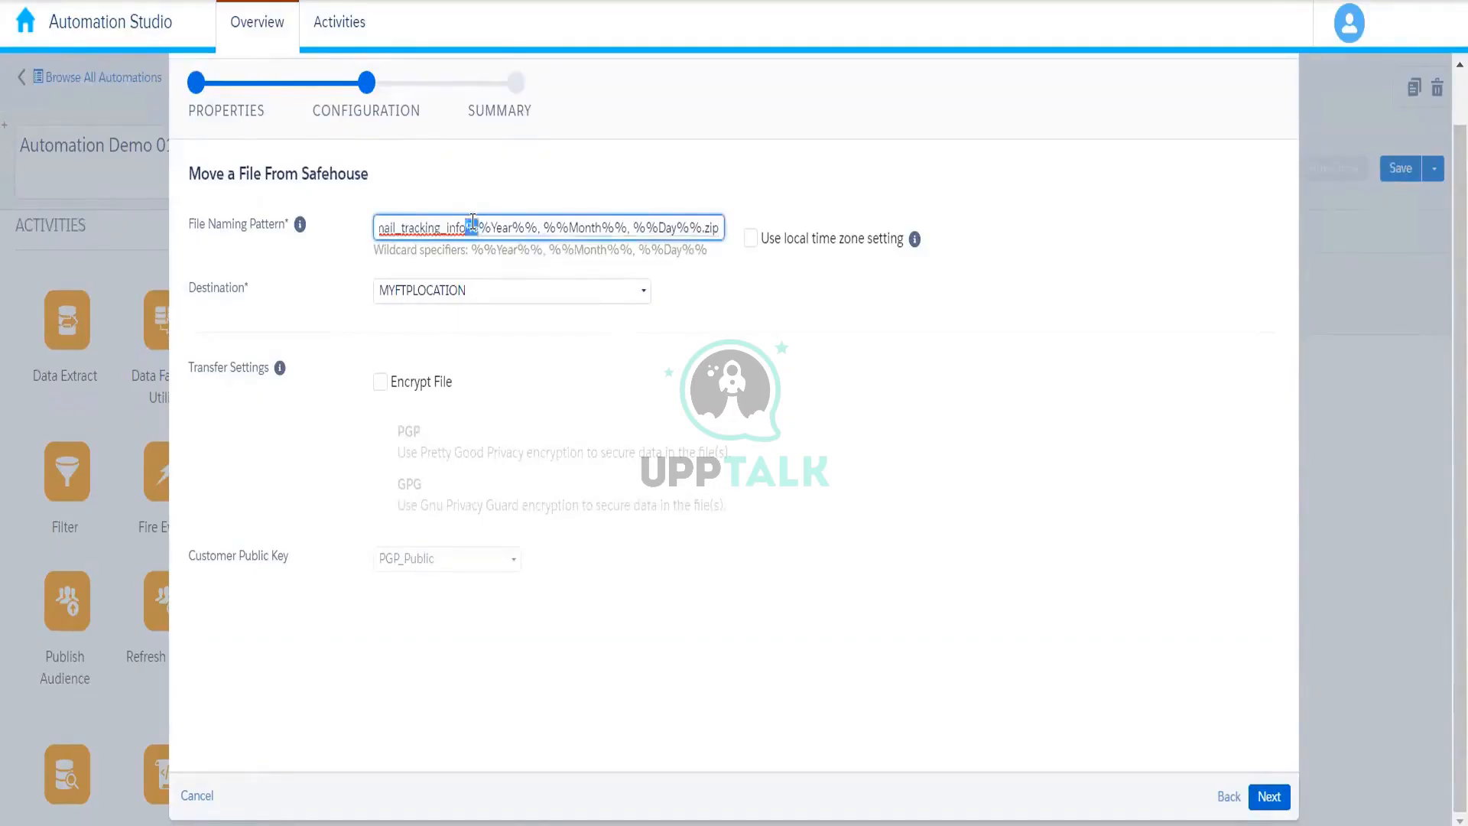
triple_click(473, 222)
left_click(799, 366)
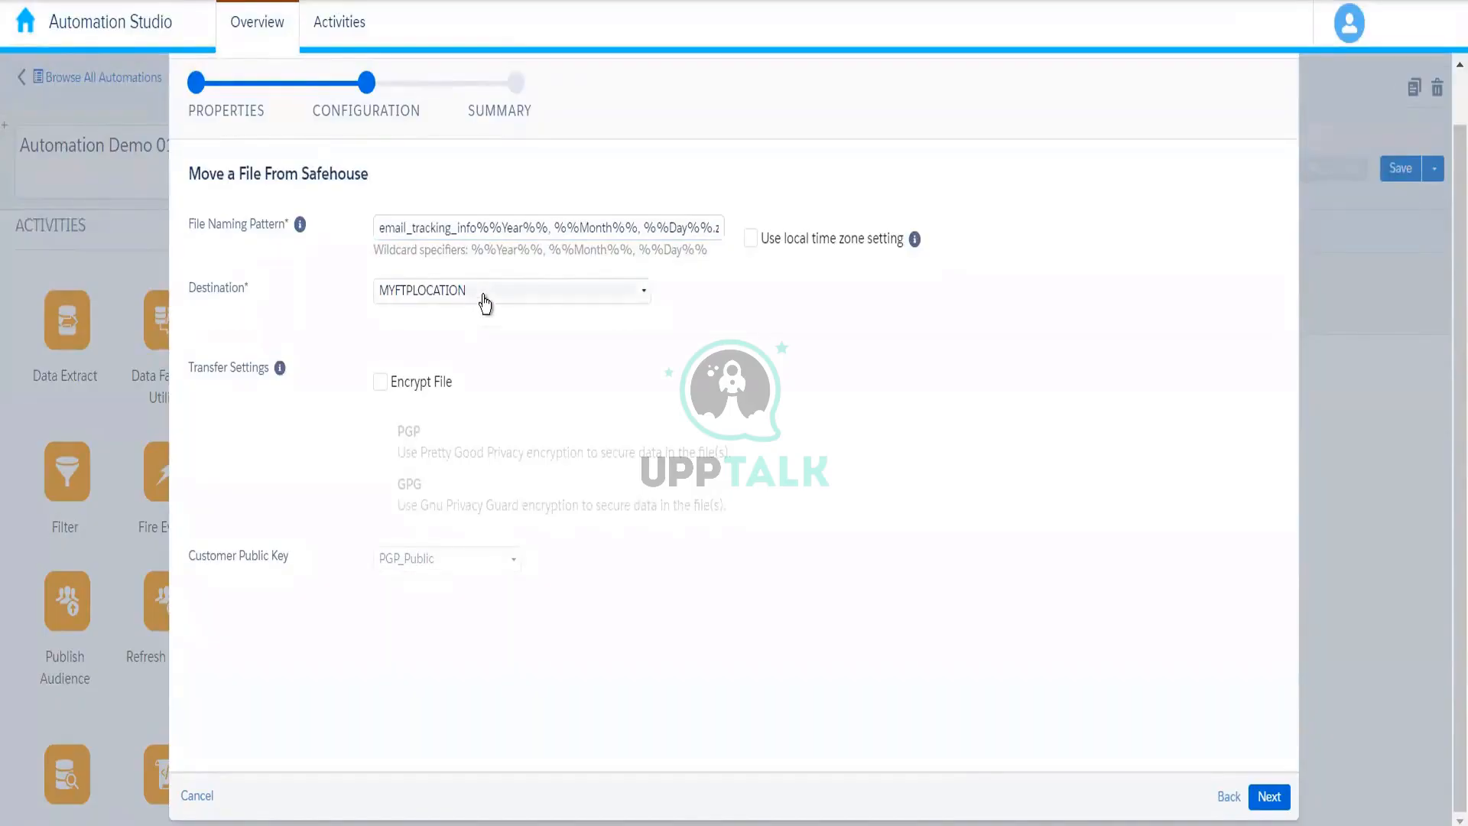
Set the destination to ExactTarget Enhanced FTP Import and finish creating the file transfer activity.
left_click(486, 302)
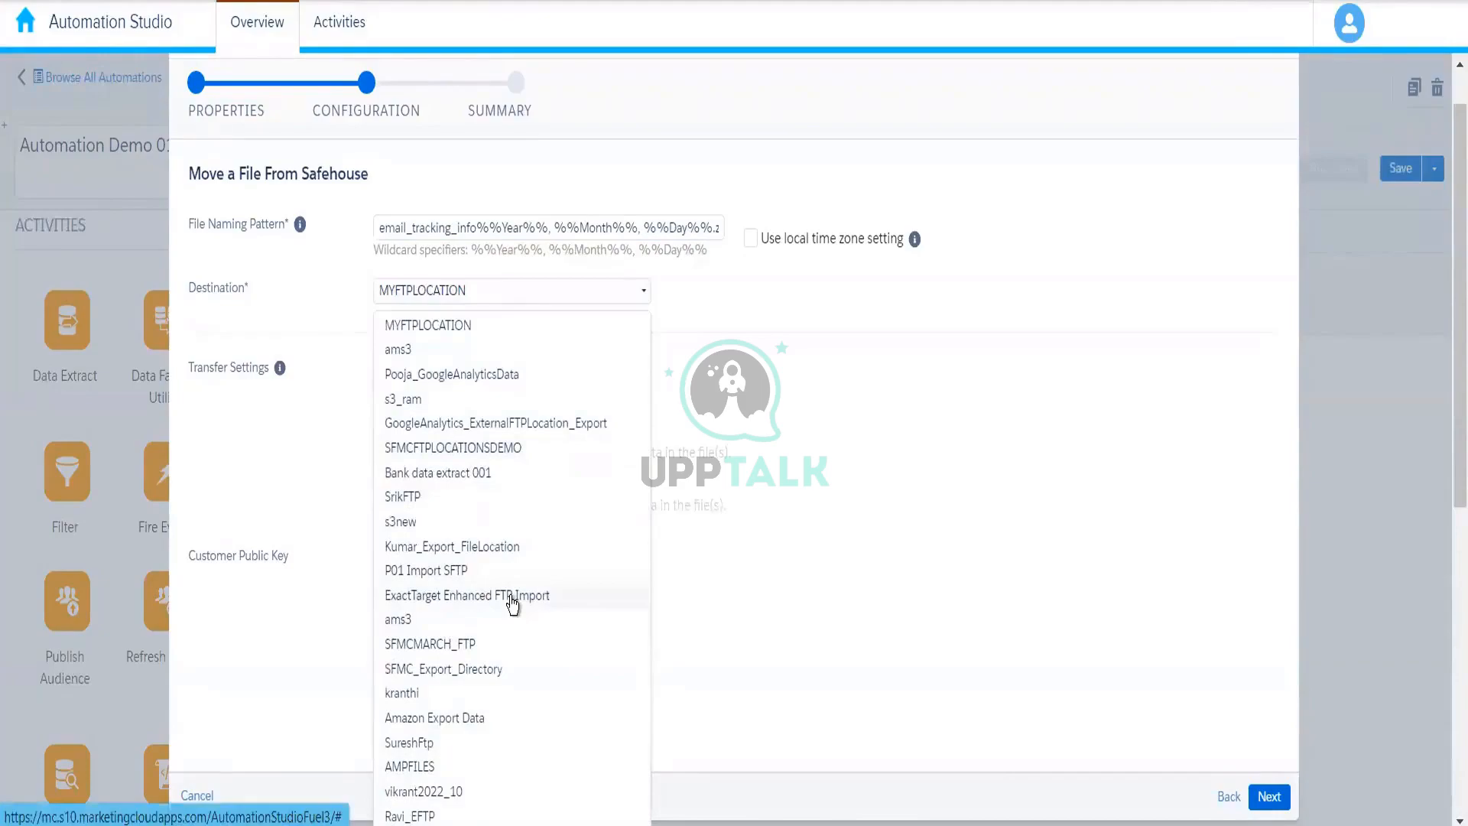
left_click(511, 596)
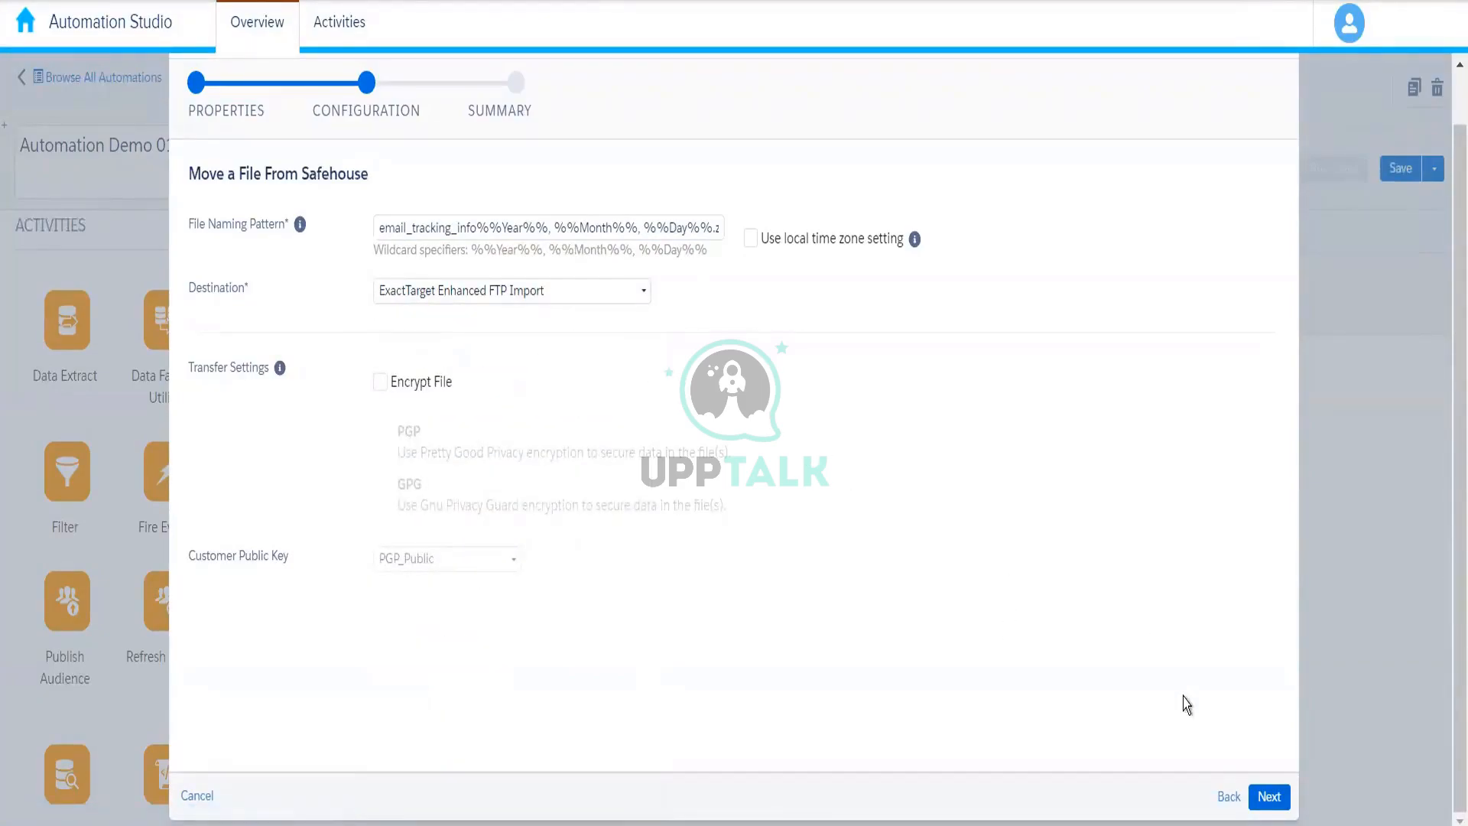
left_click(1269, 799)
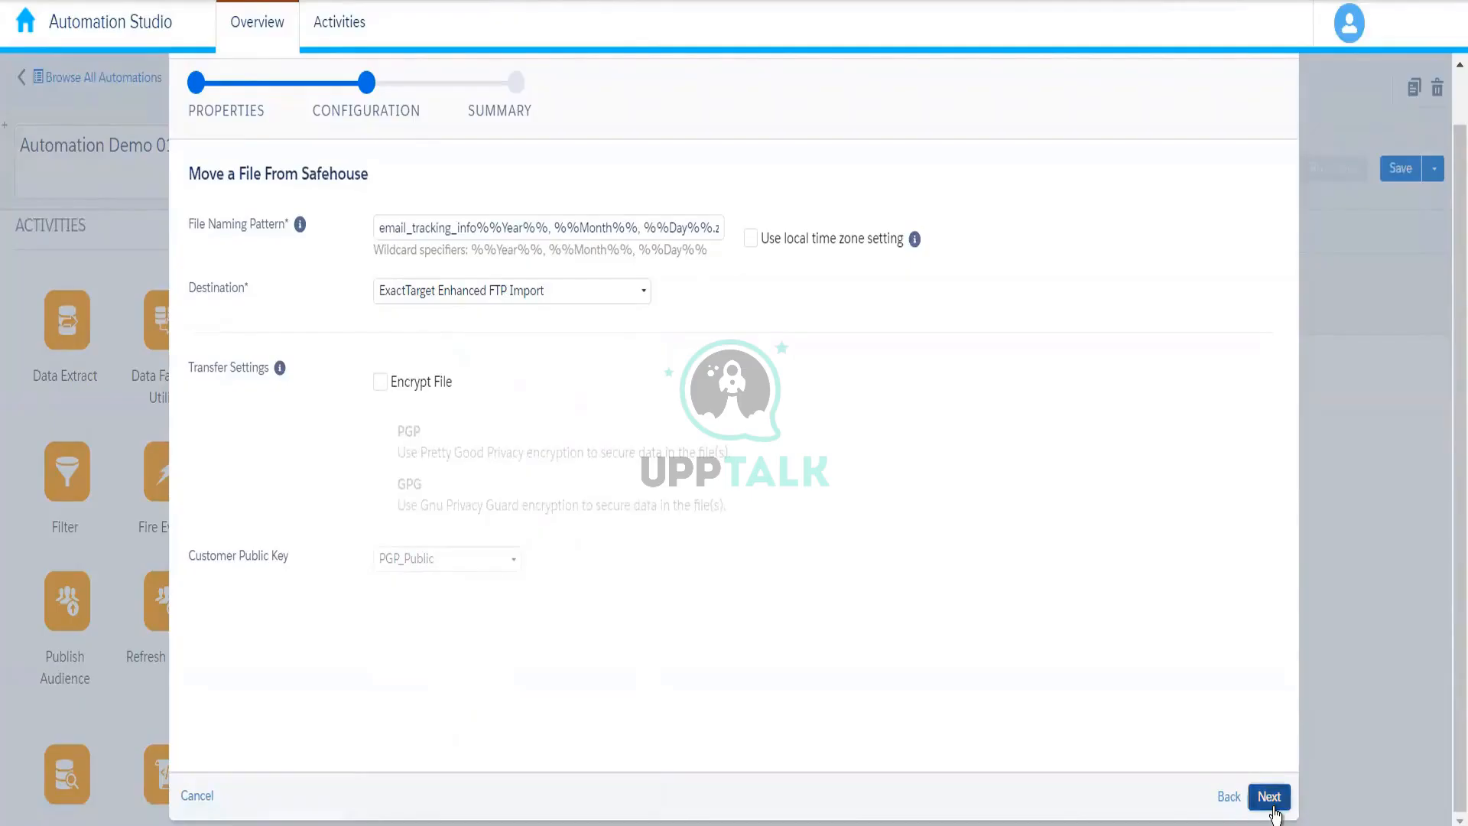
left_click(1268, 797)
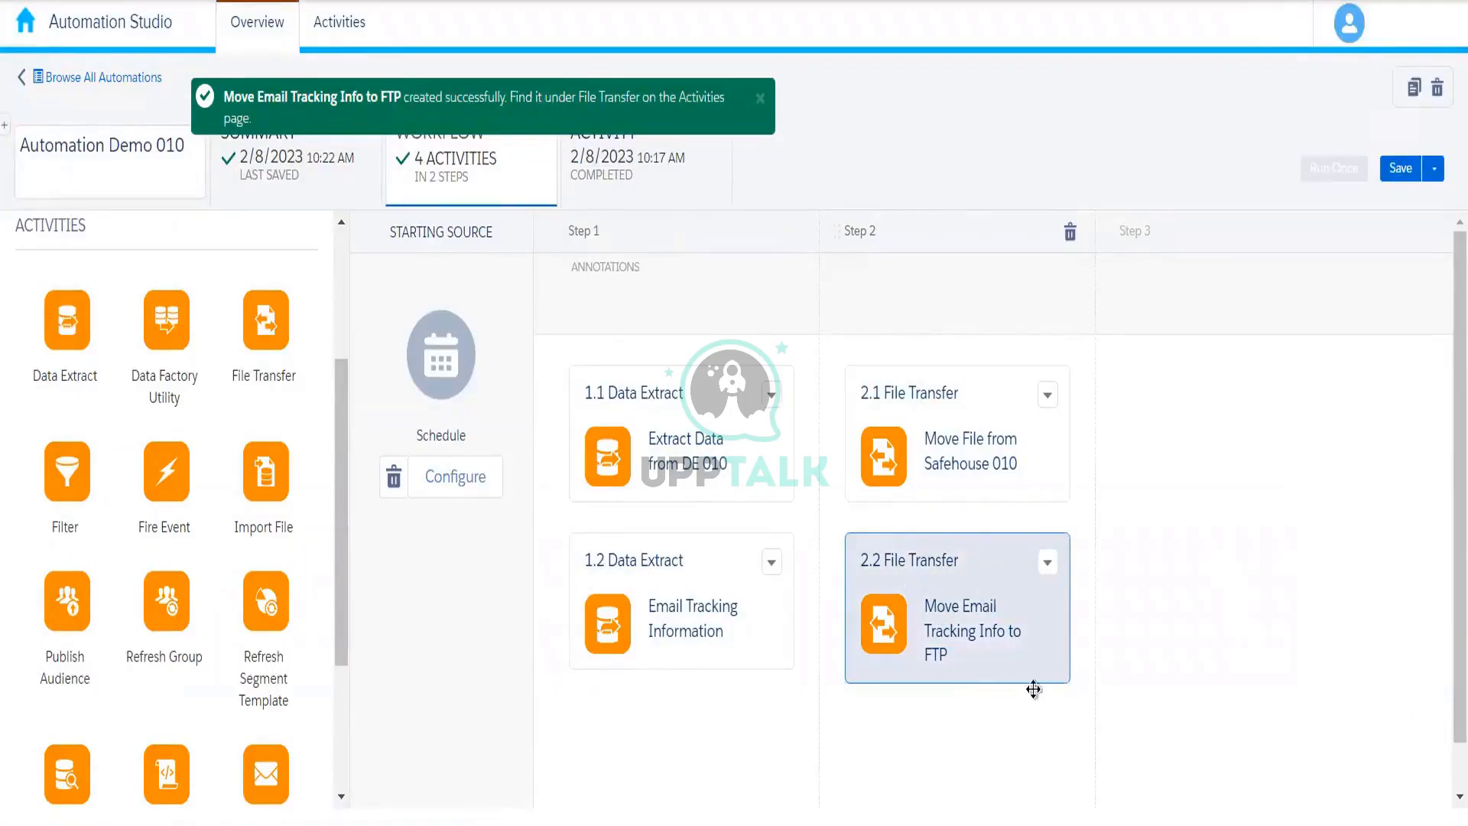
Save the automation and run it once with only the Email Tracking Information extract and the Move Email Tracking Info to FTP transfer.
left_click(1401, 168)
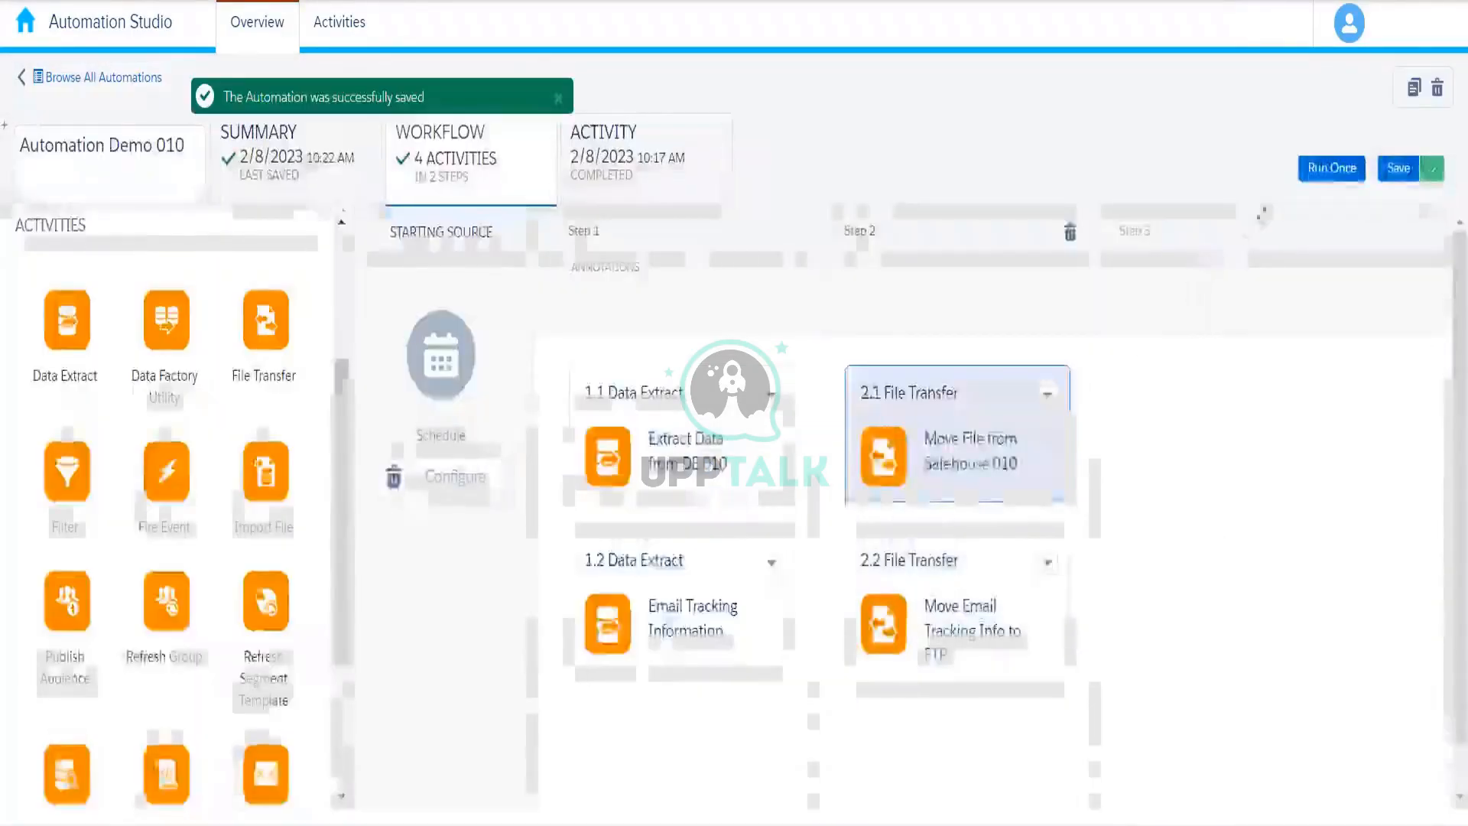
left_click(1331, 169)
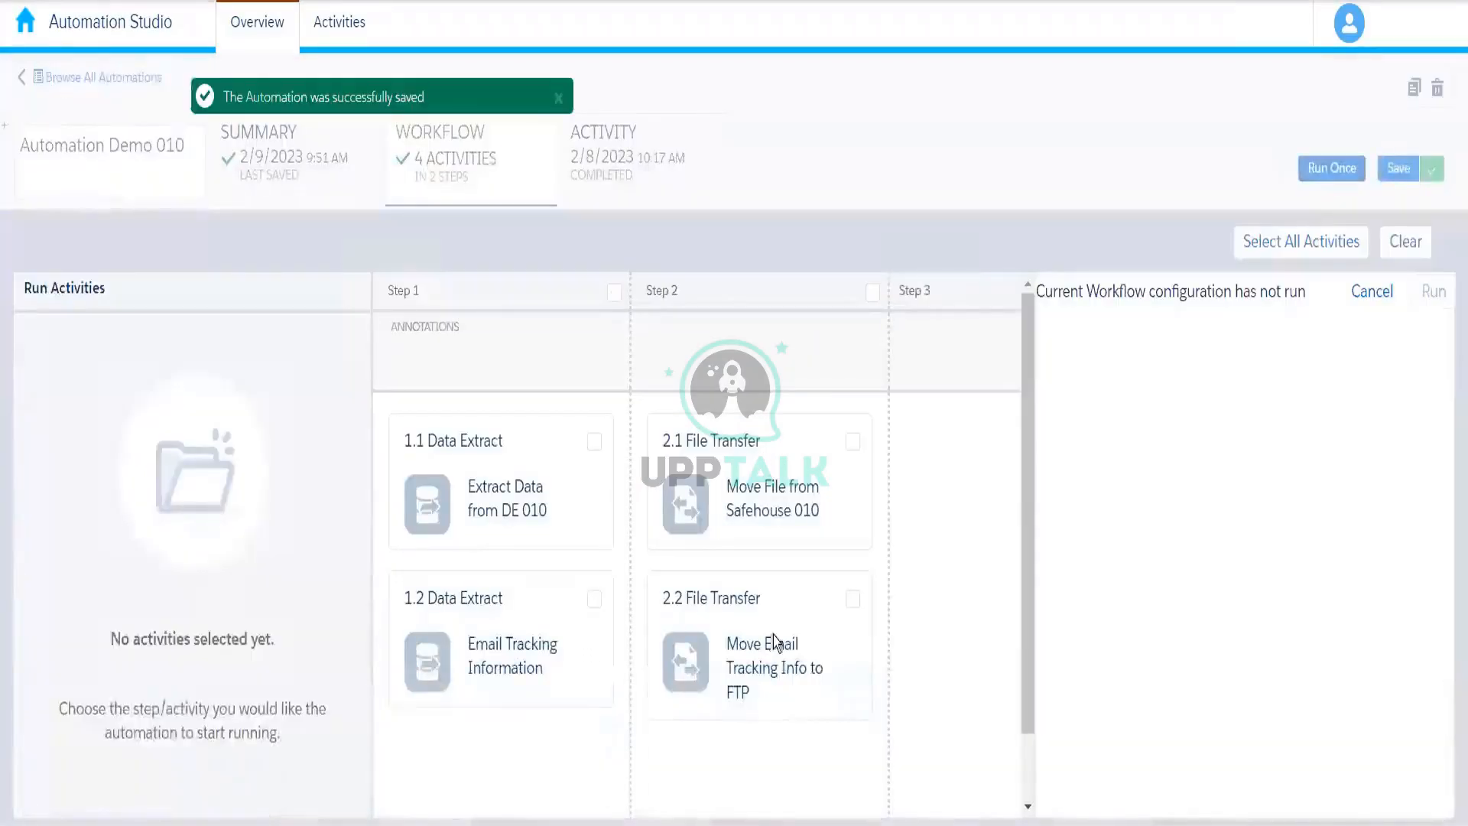
left_click(594, 600)
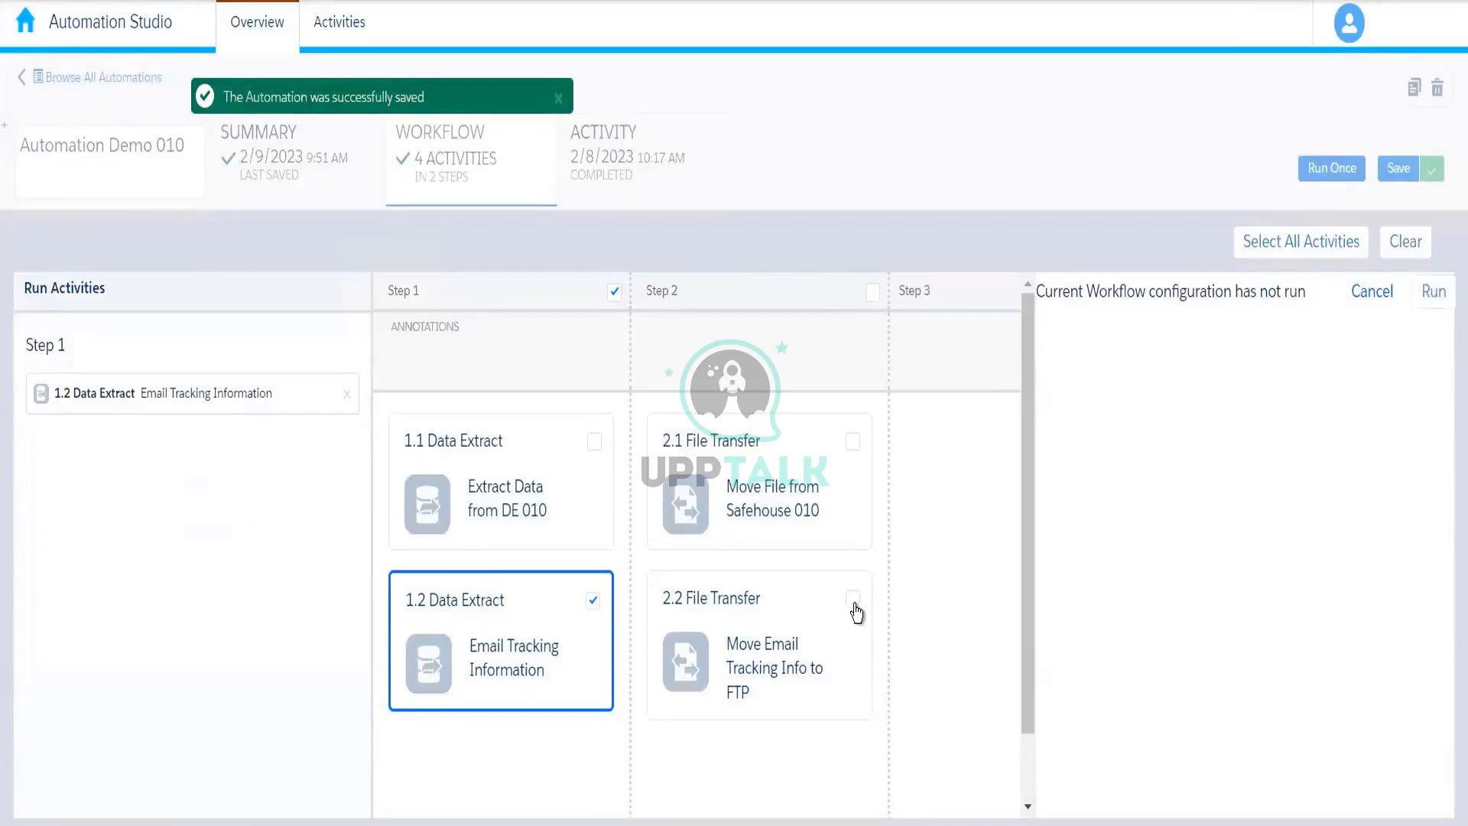
left_click(853, 600)
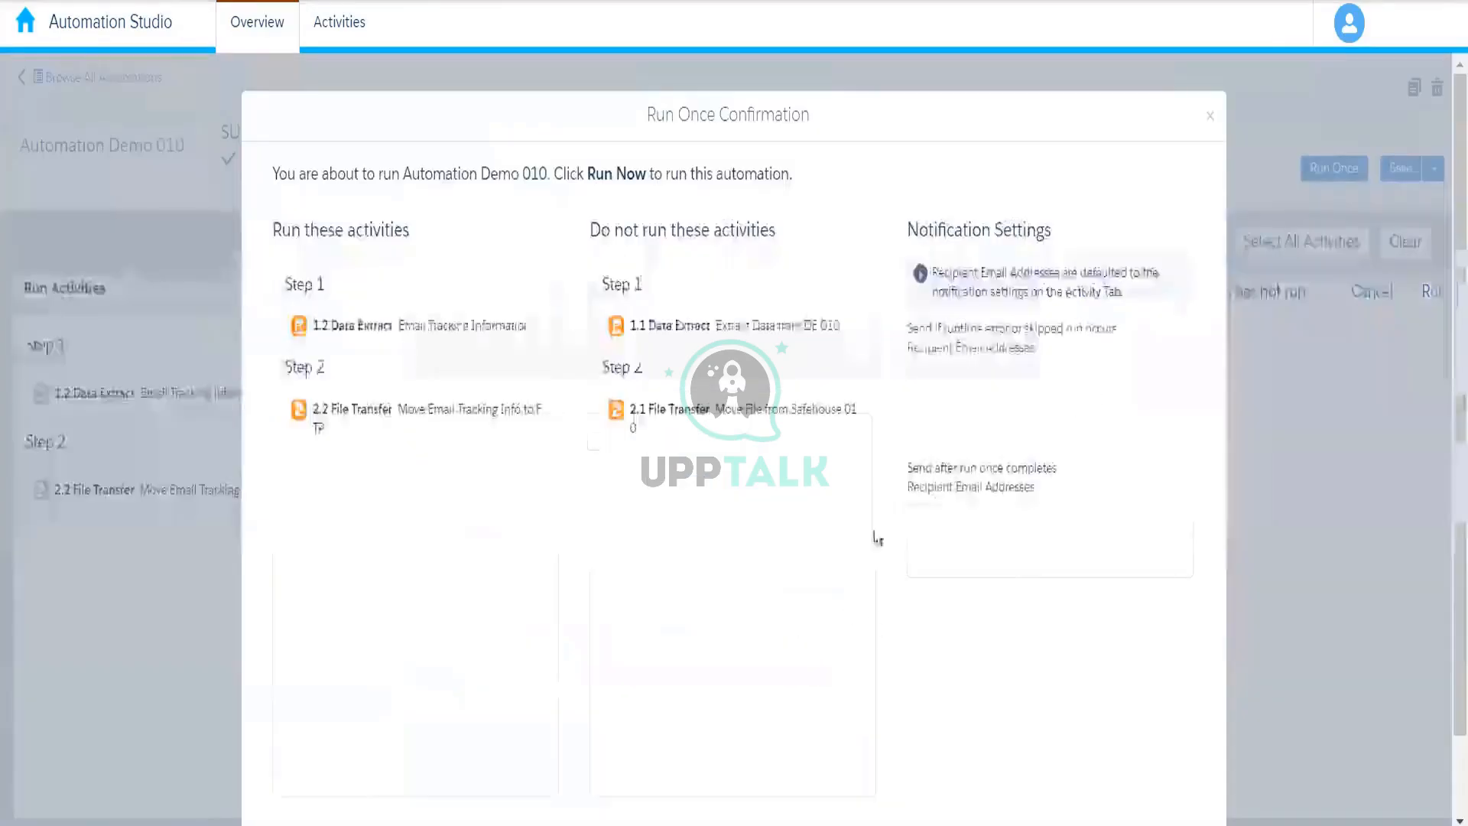
scroll(1450, 731, "down", 2)
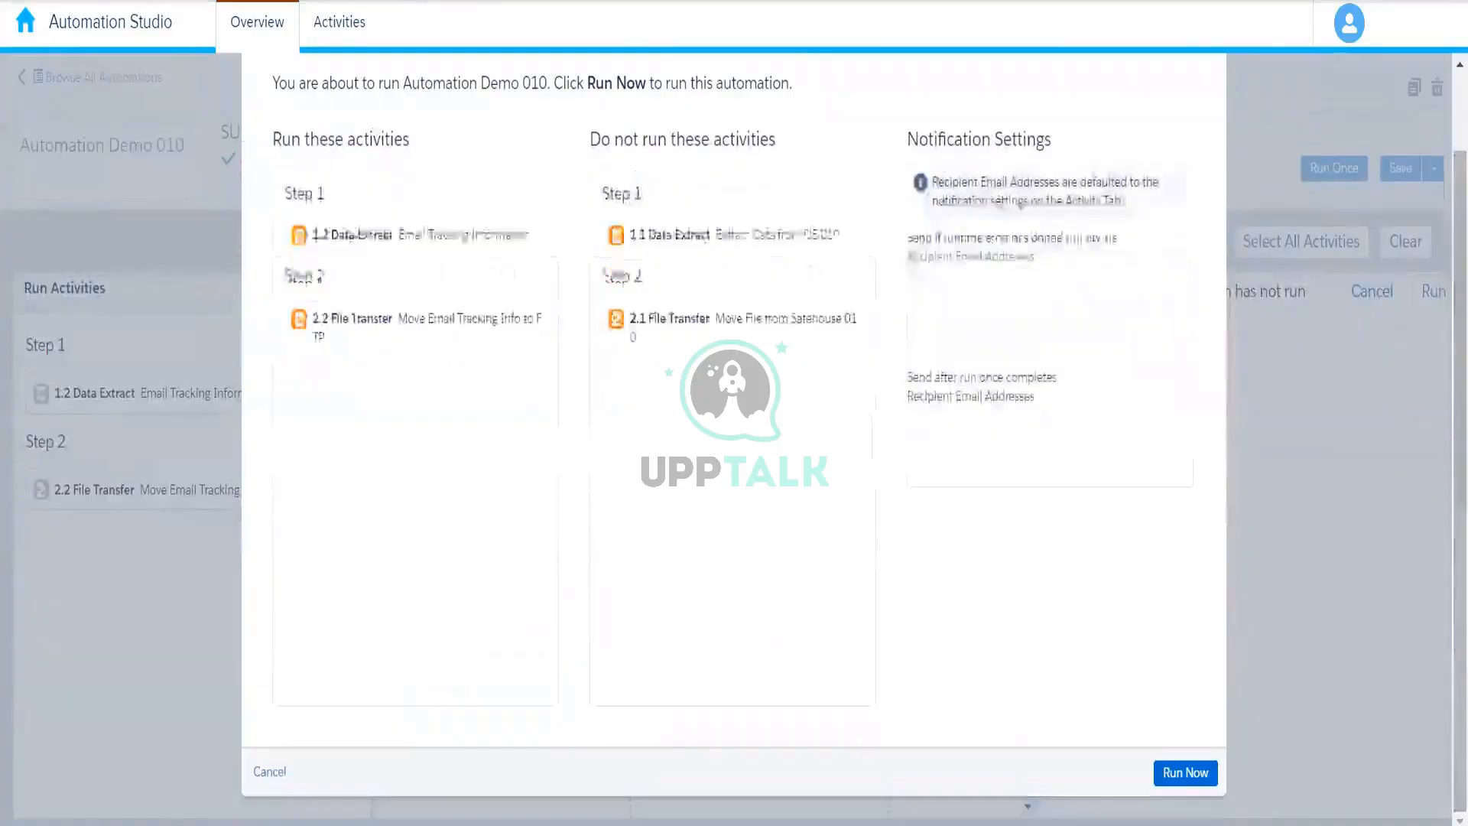
left_click(1185, 772)
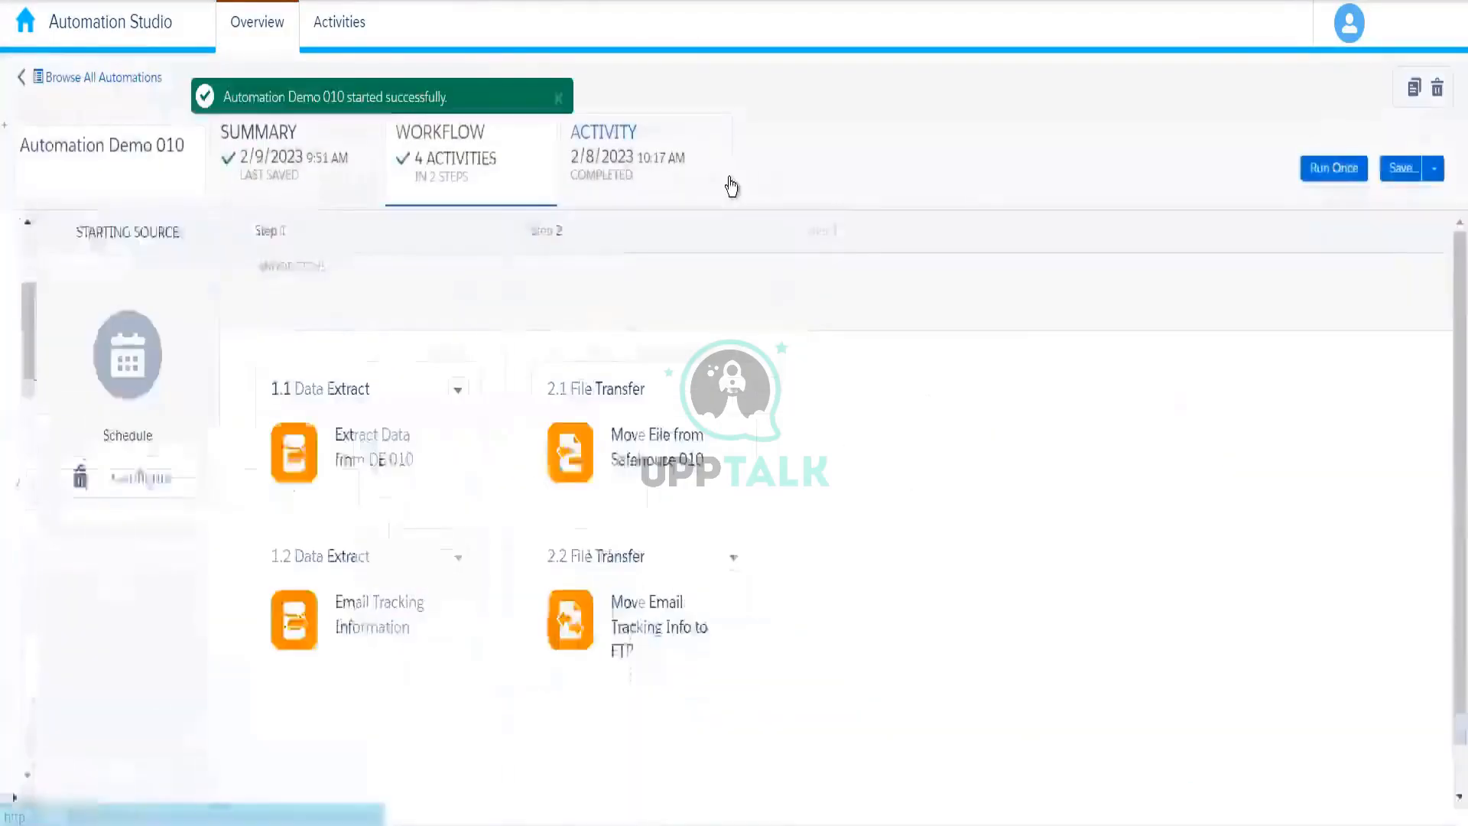
Refresh the automation's run log to check whether the new run is listed.
left_click(653, 187)
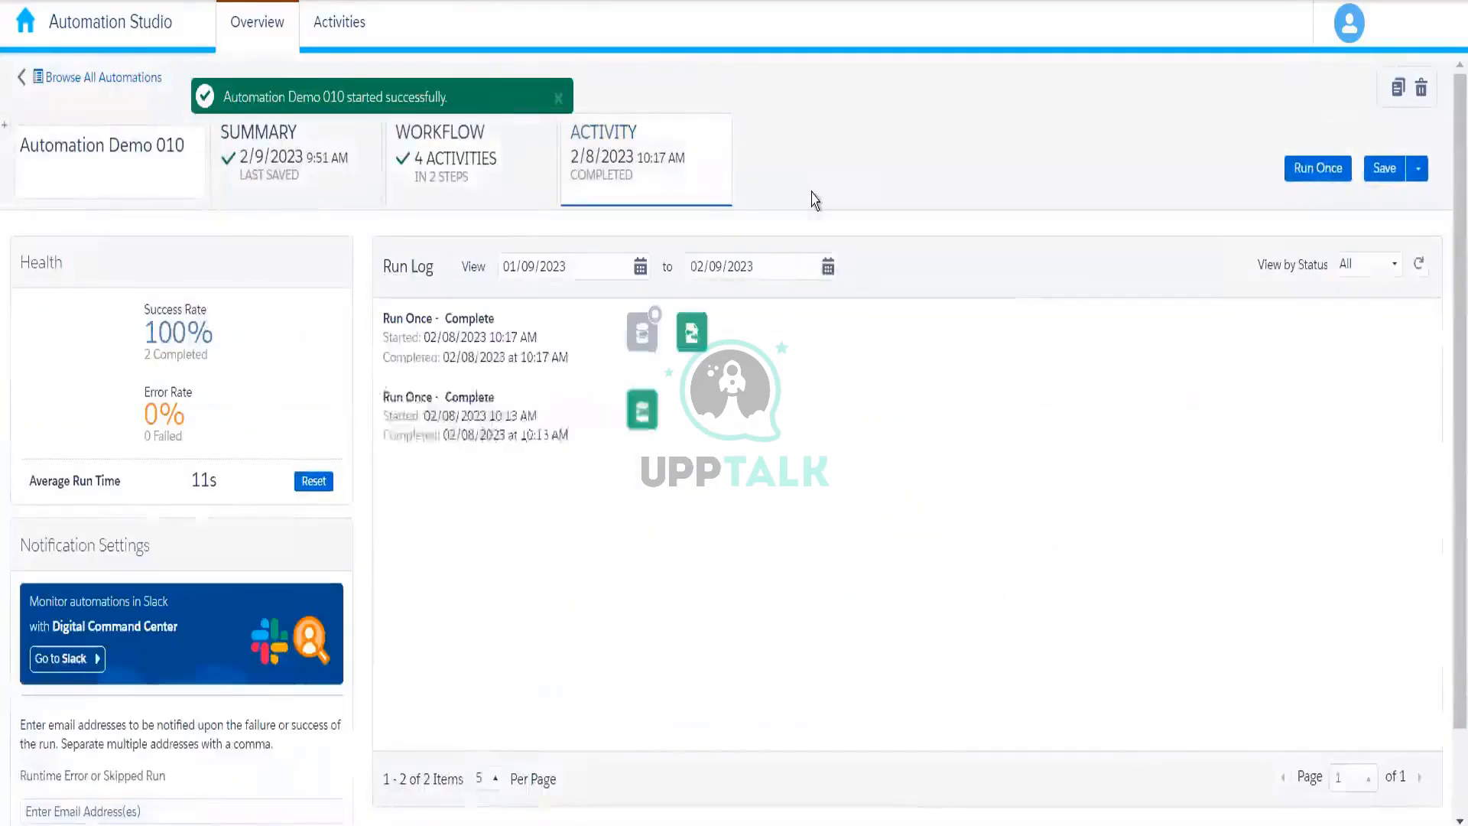
left_click(1423, 263)
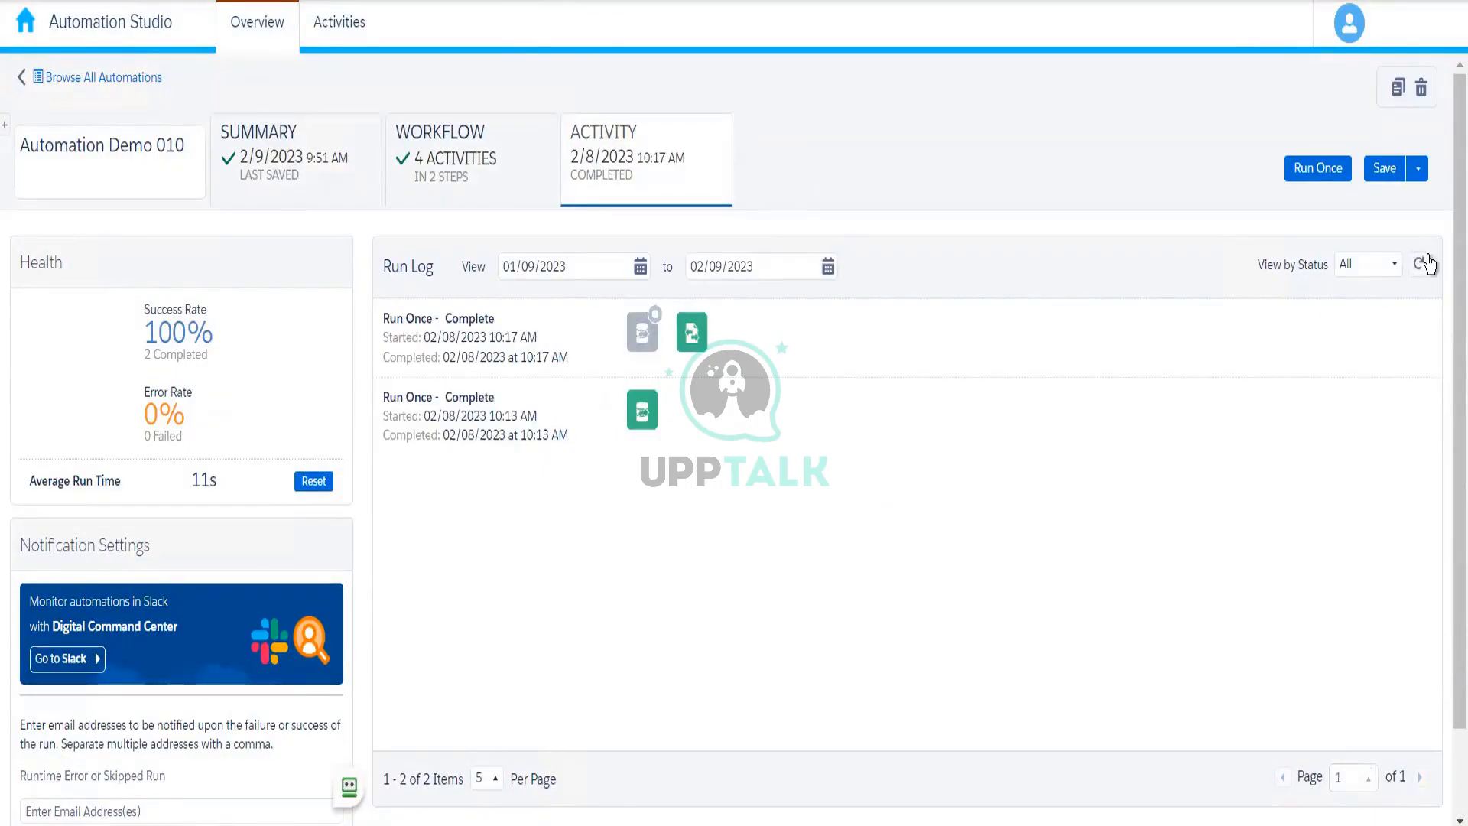
left_click(1427, 262)
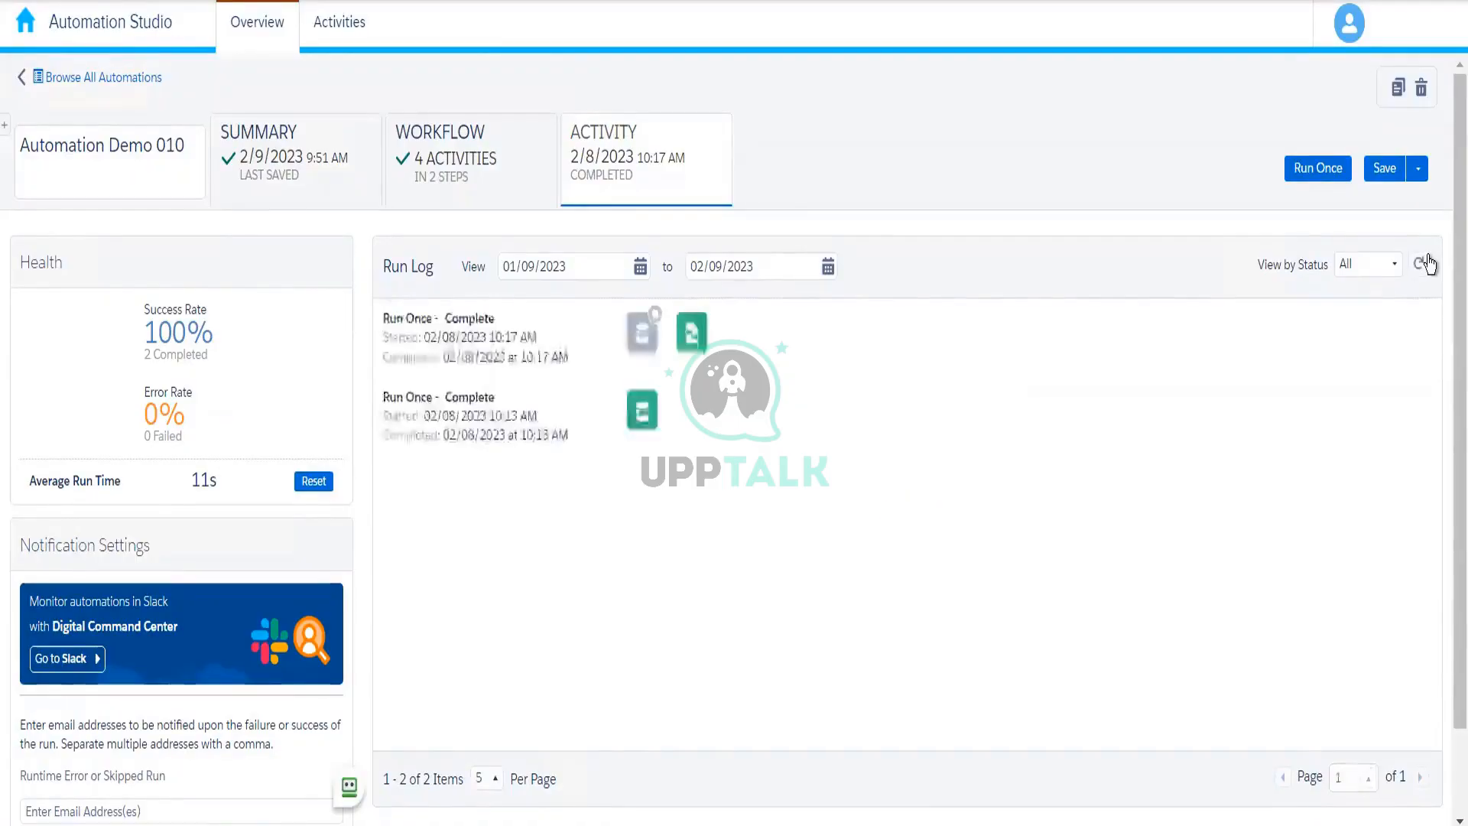
left_click(1428, 263)
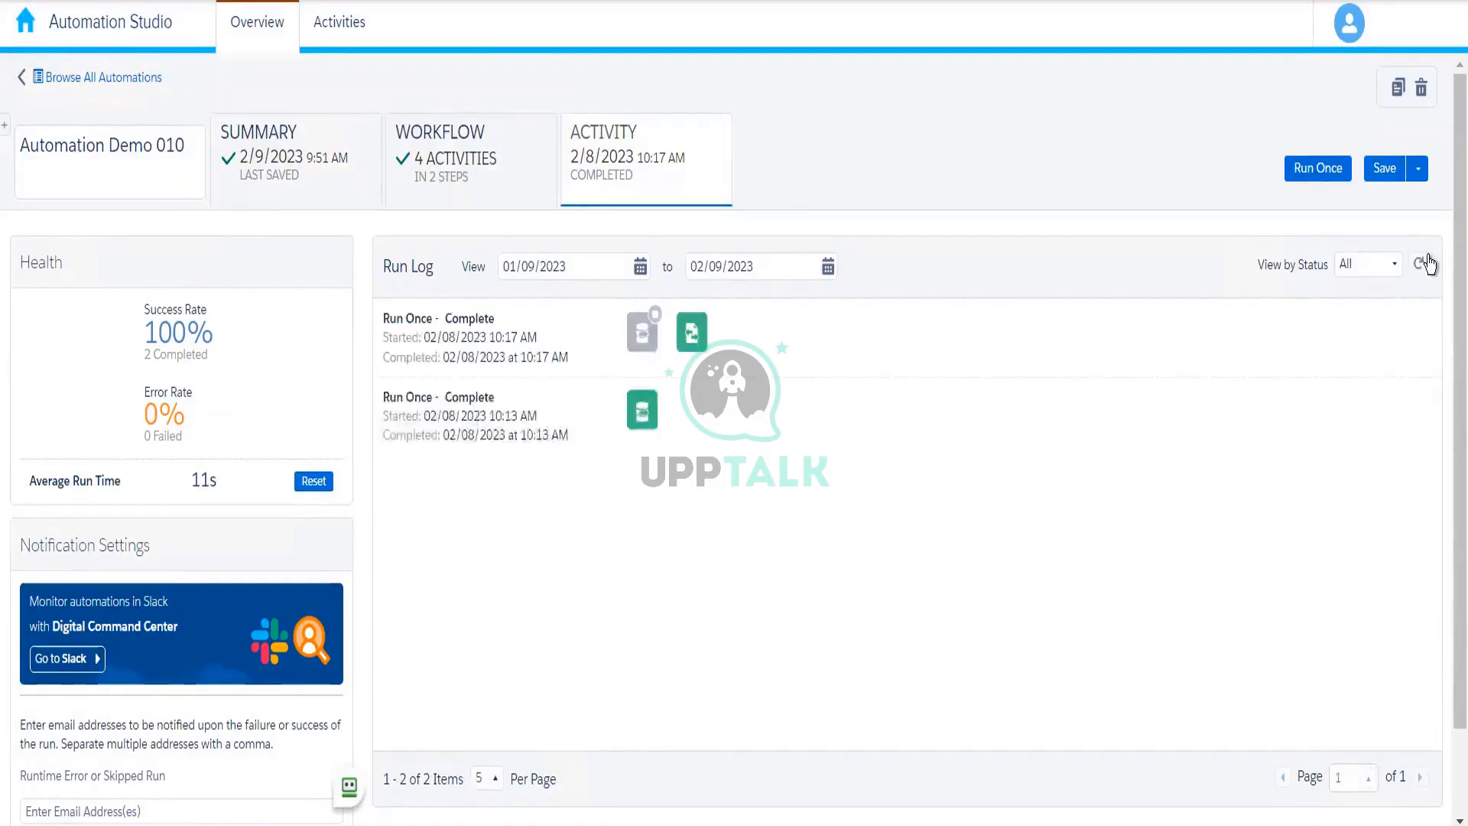
Add an Import File activity to step 1 and start a new import definition named test 12345, proceeding to its file selection.
left_click(520, 187)
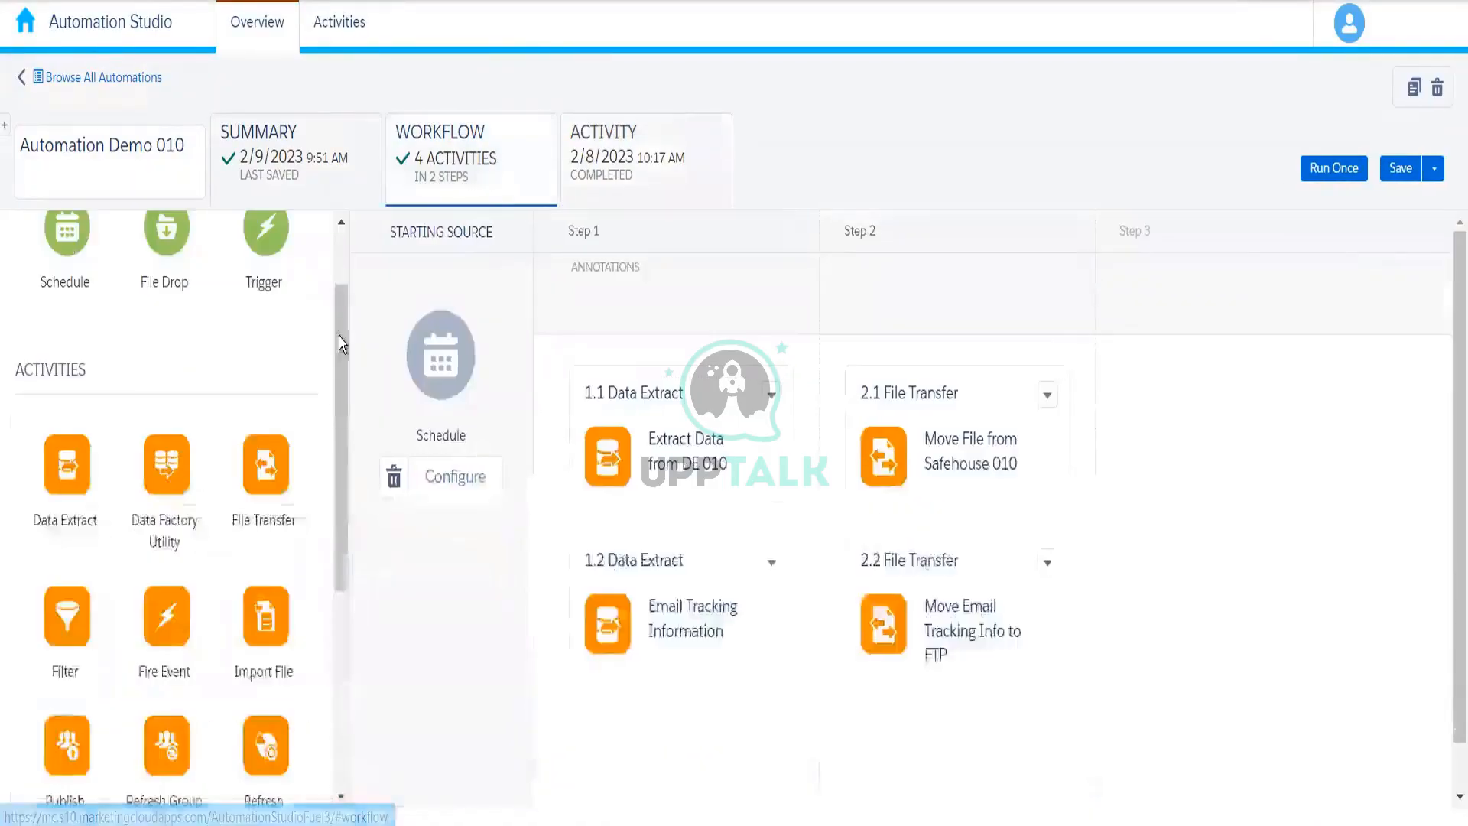
left_click_drag(342, 344, 688, 670)
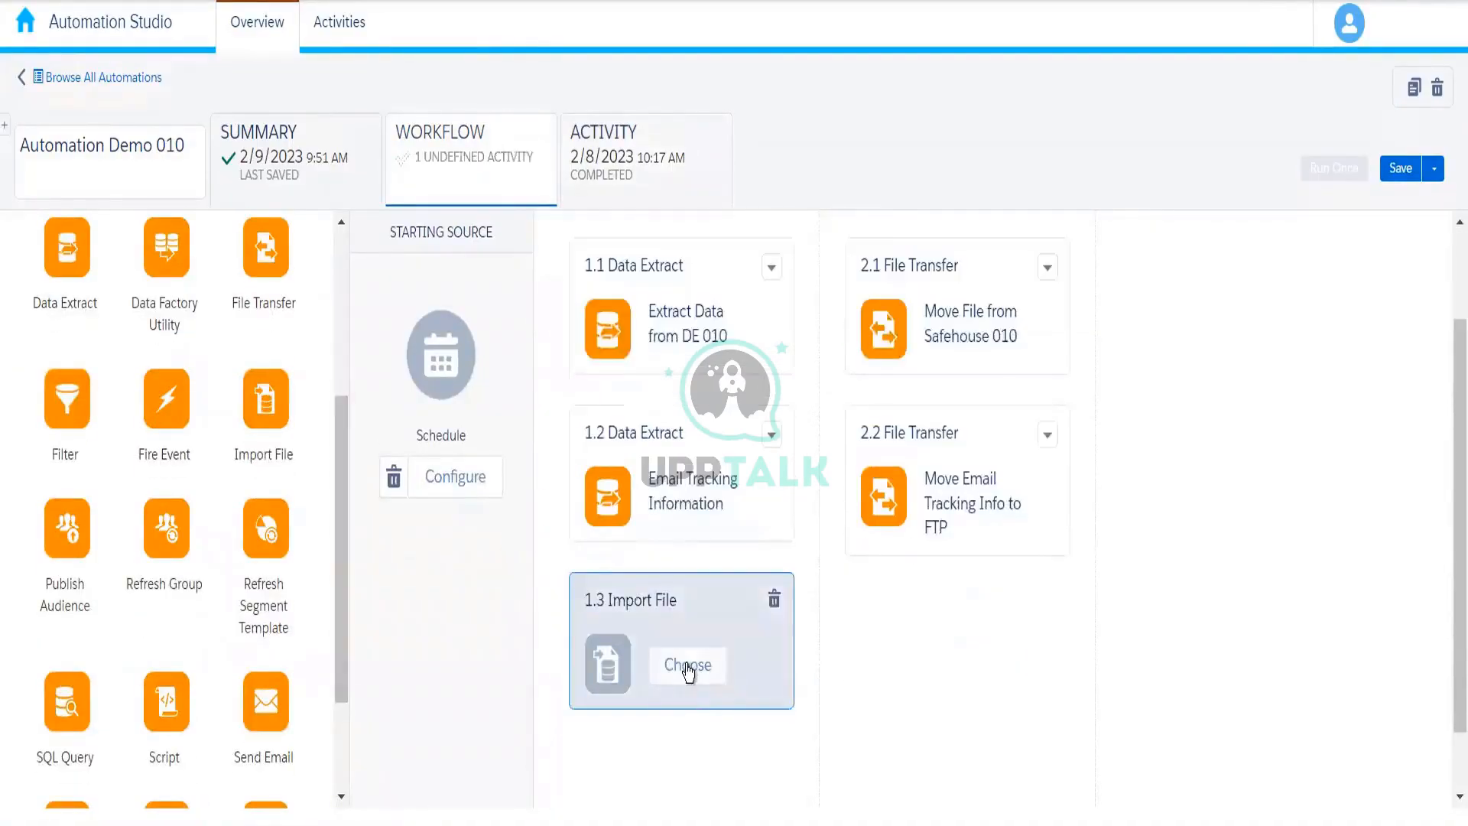
left_click(688, 665)
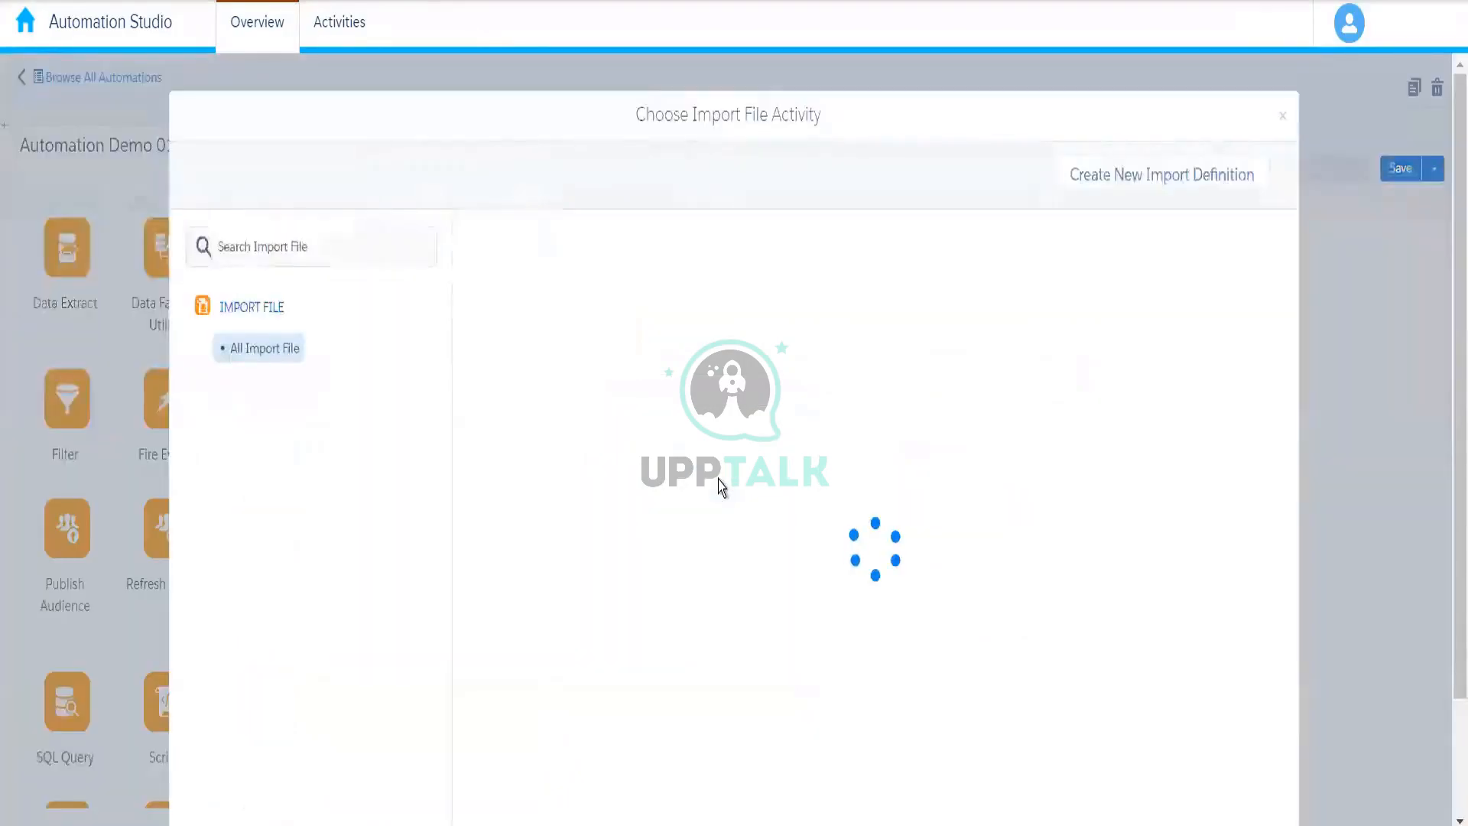
left_click(1141, 177)
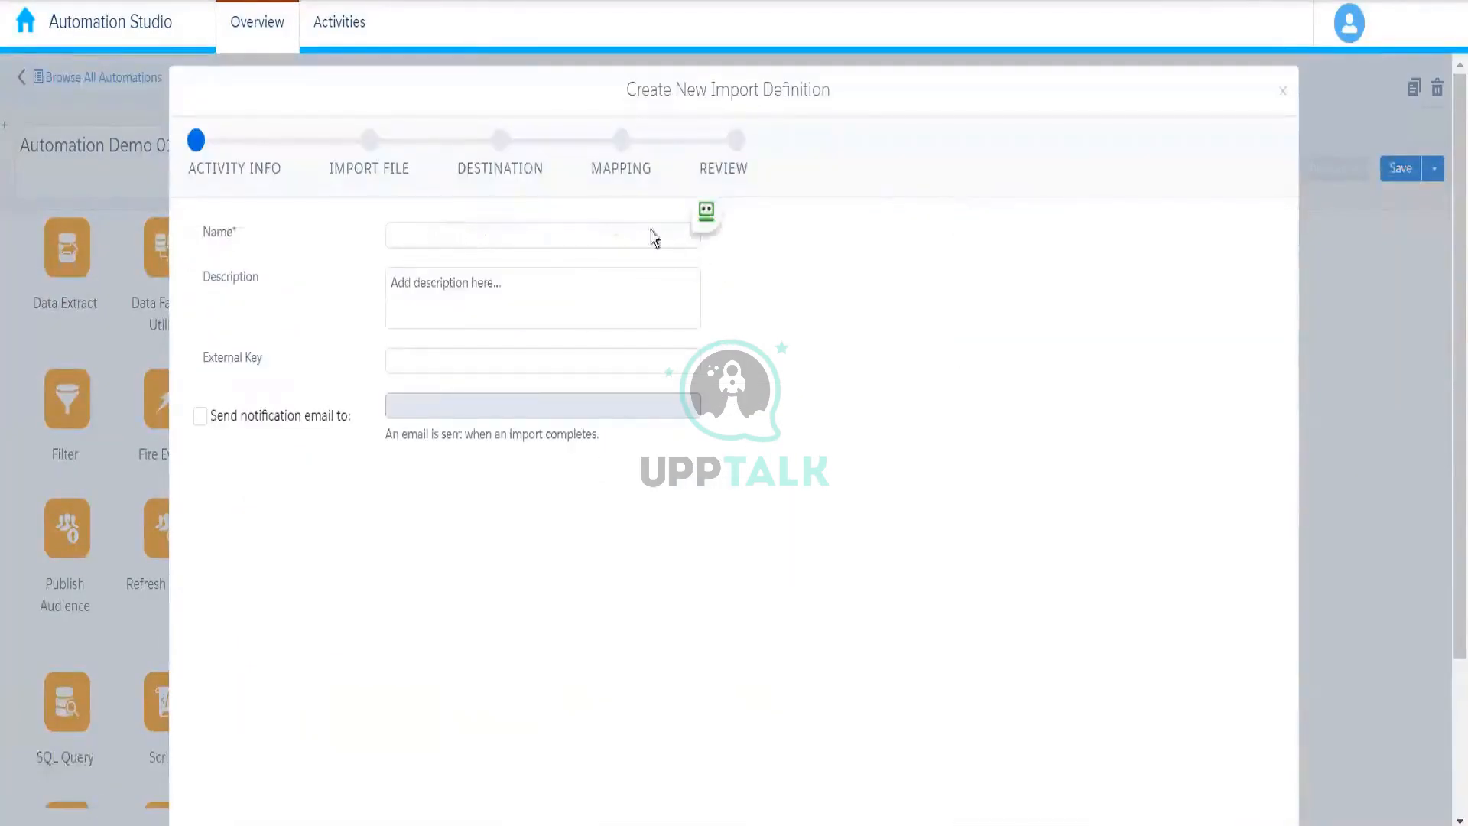
left_click(624, 228)
type("test 12345")
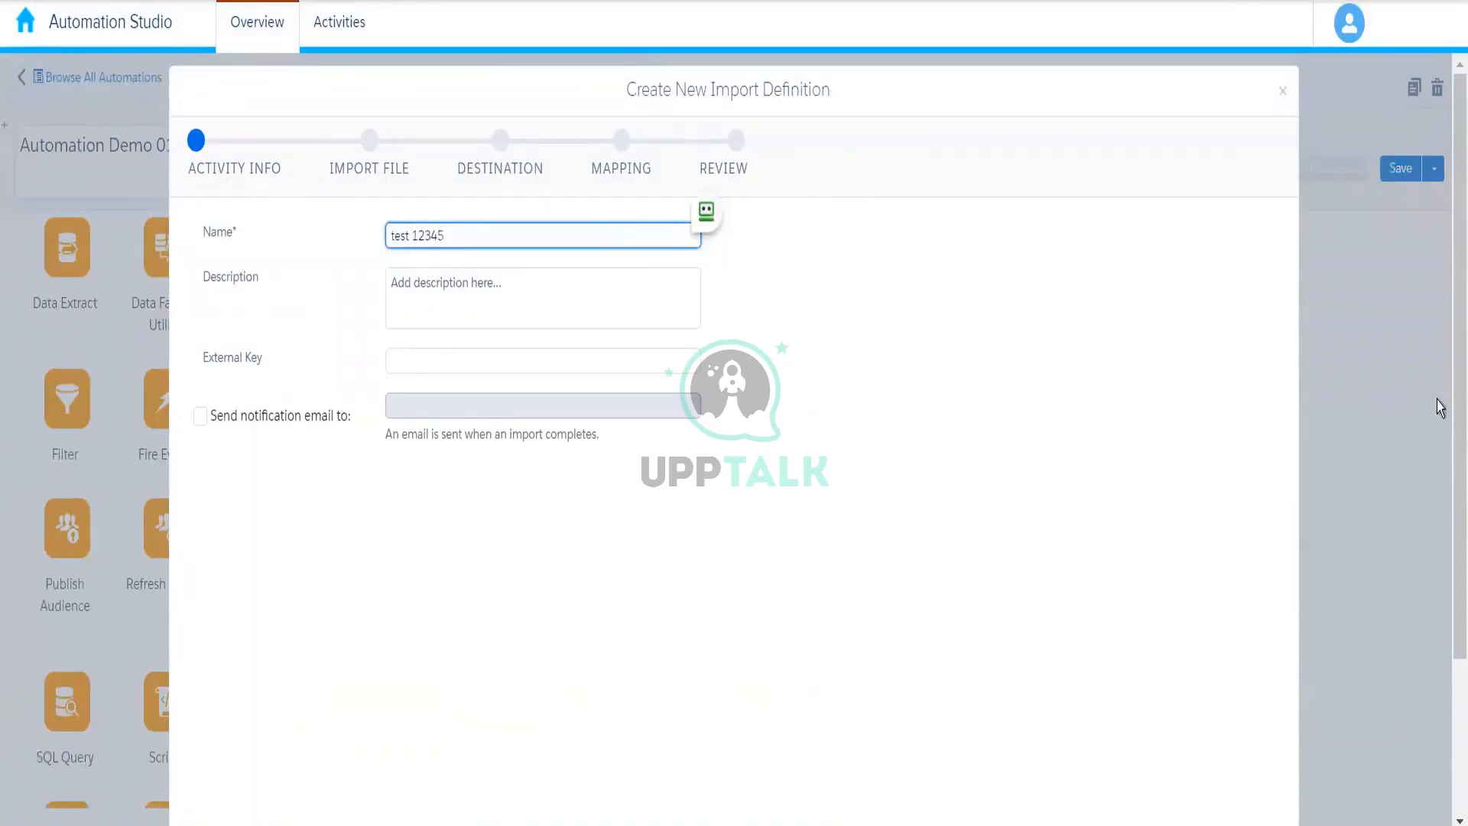
scroll(1446, 518, "down", 3)
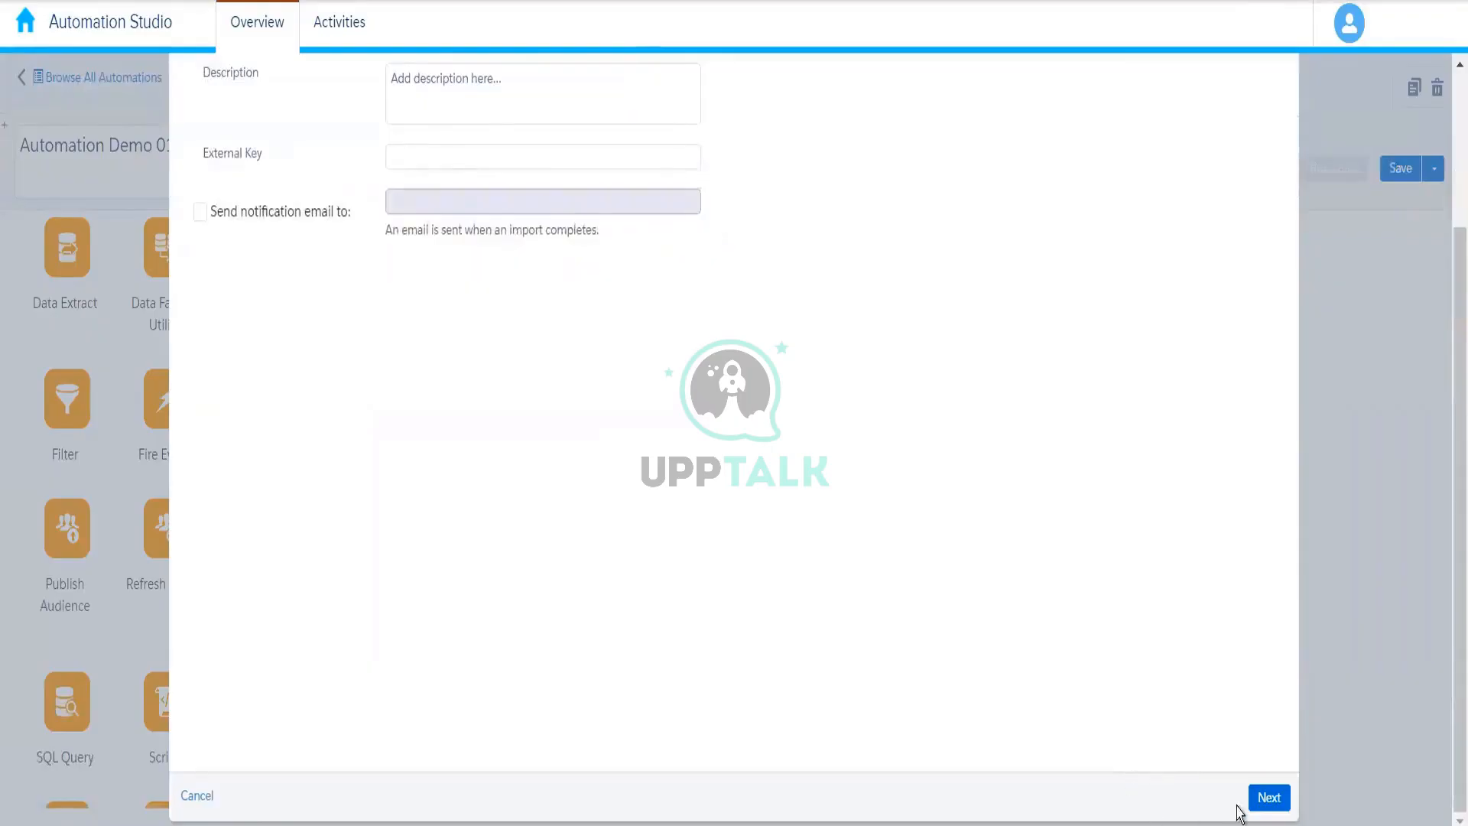
left_click(1265, 800)
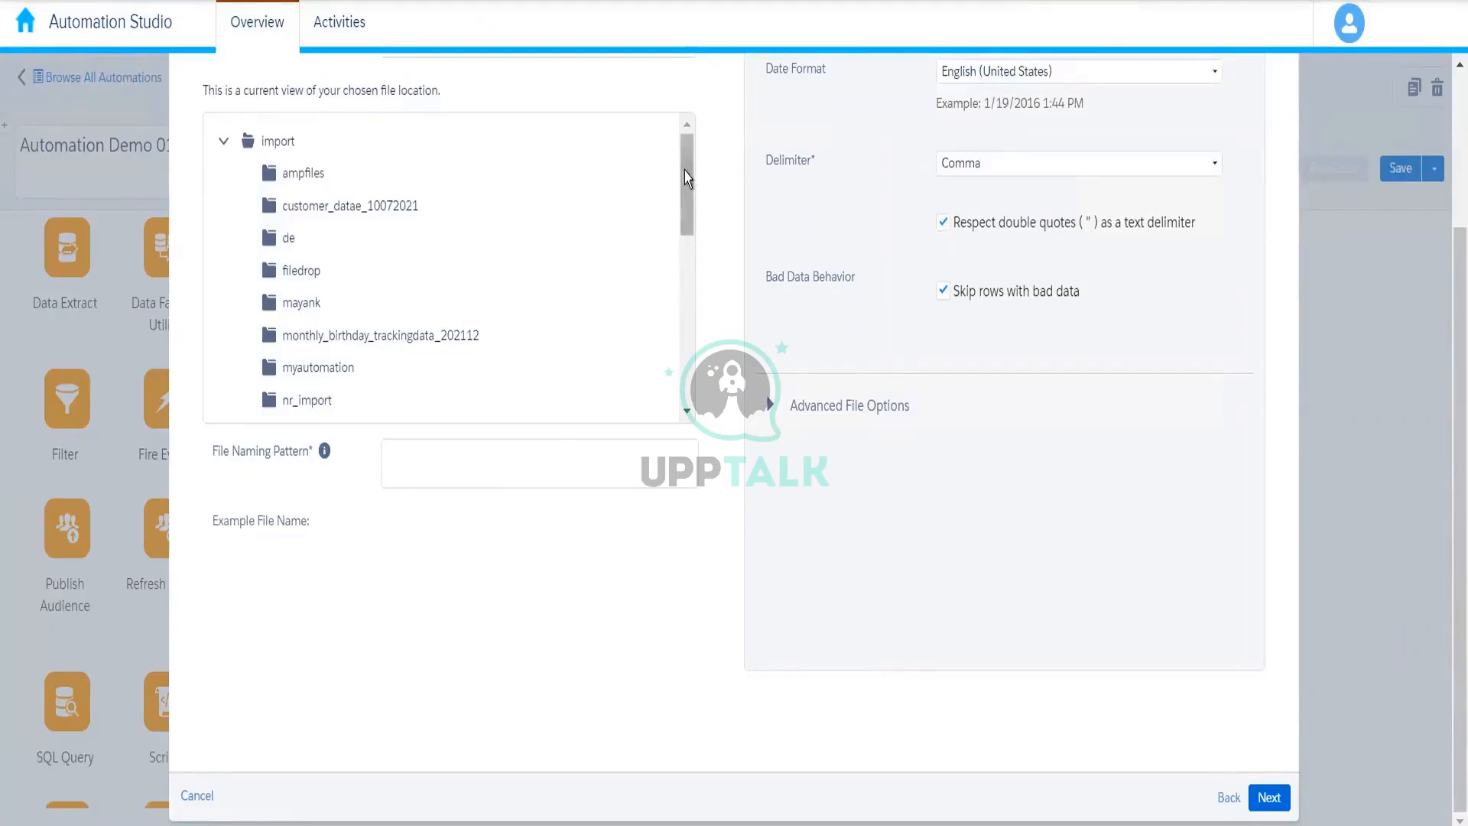
Look through the import folder for the email tracking zip file, and cancel the import definition without saving it.
left_click_drag(686, 254, 696, 408)
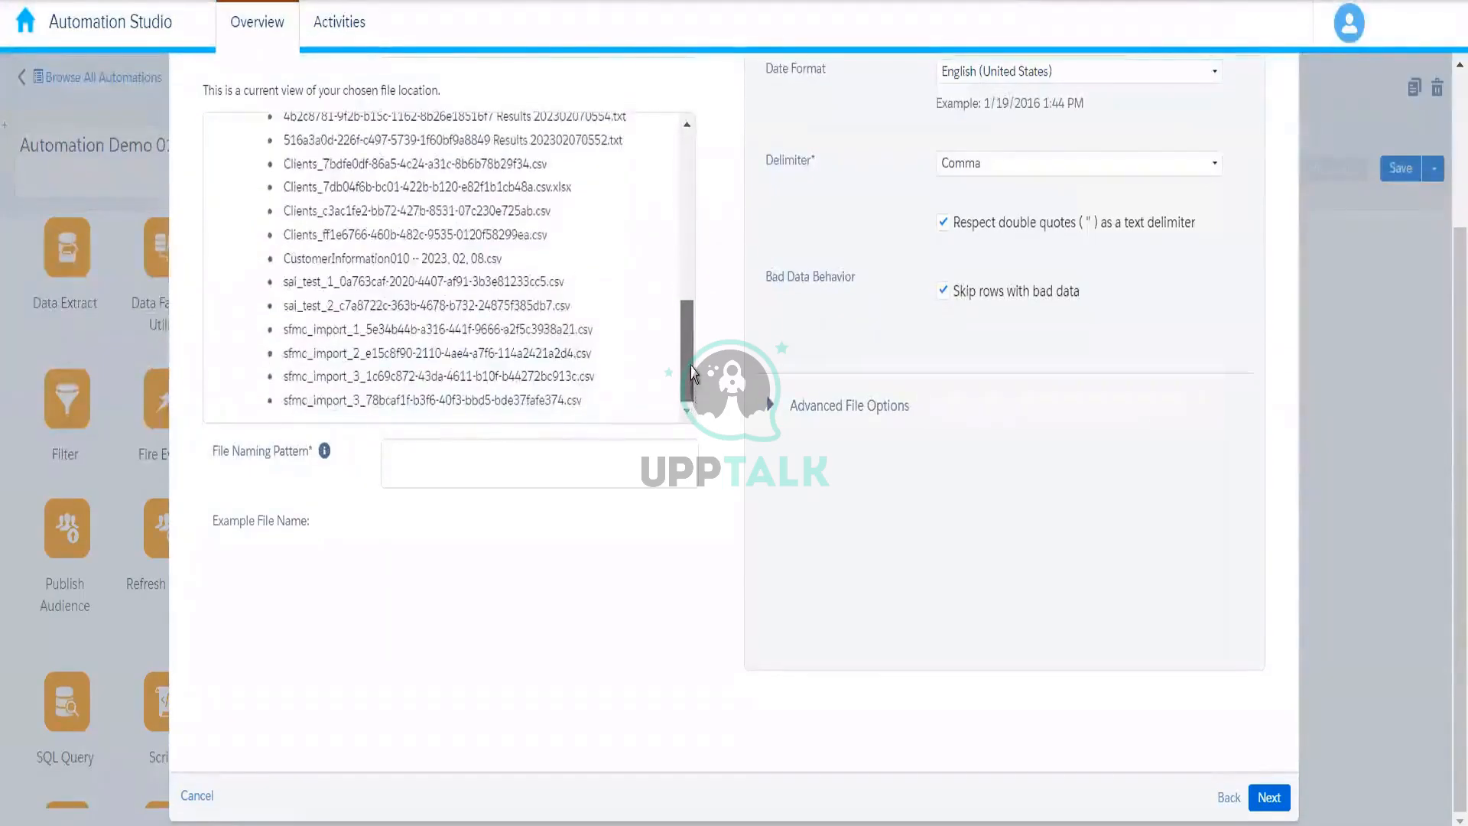
scroll(540, 242, "up", 1)
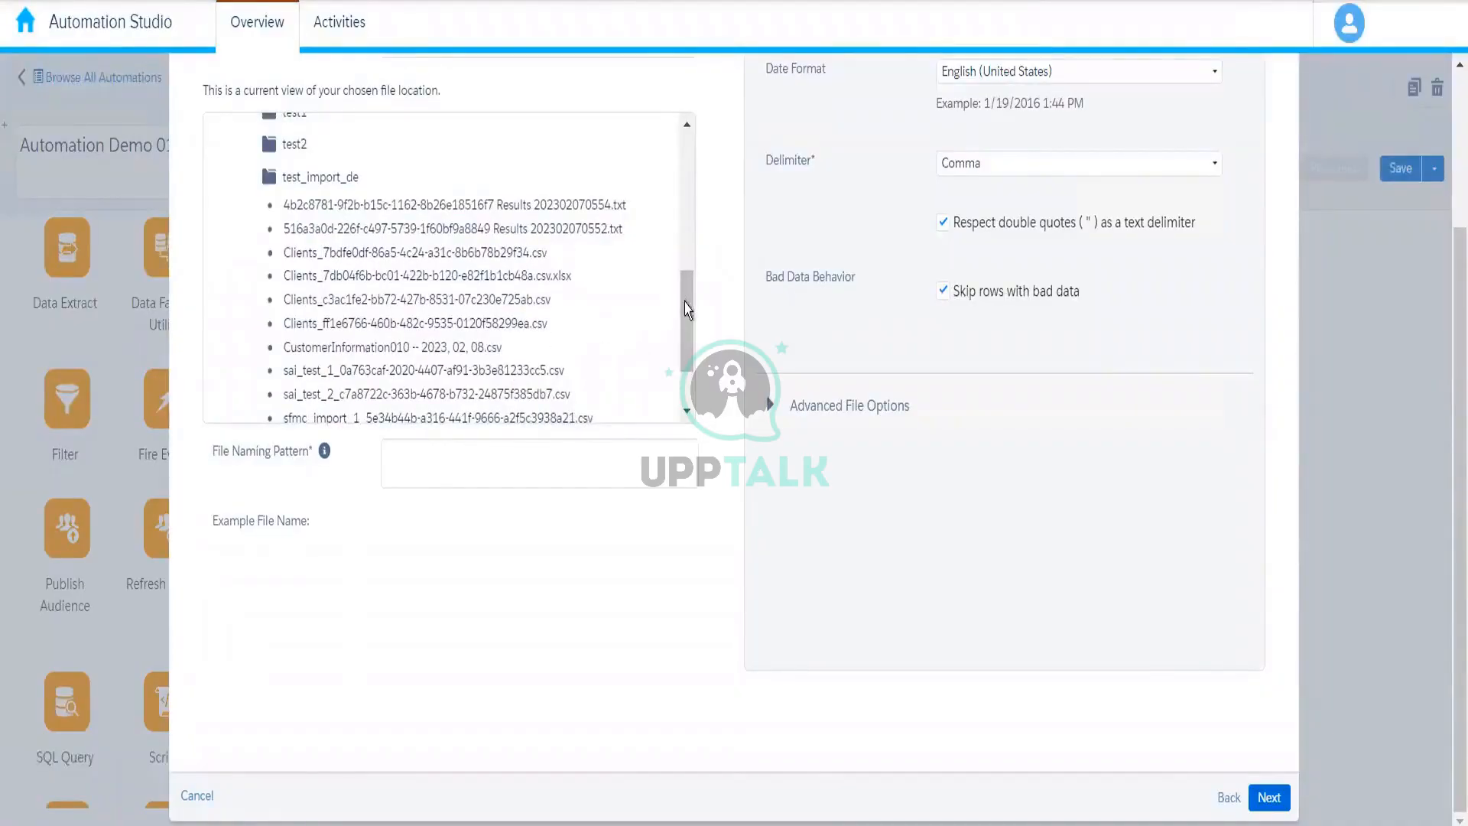
scroll(686, 366, "down", 1)
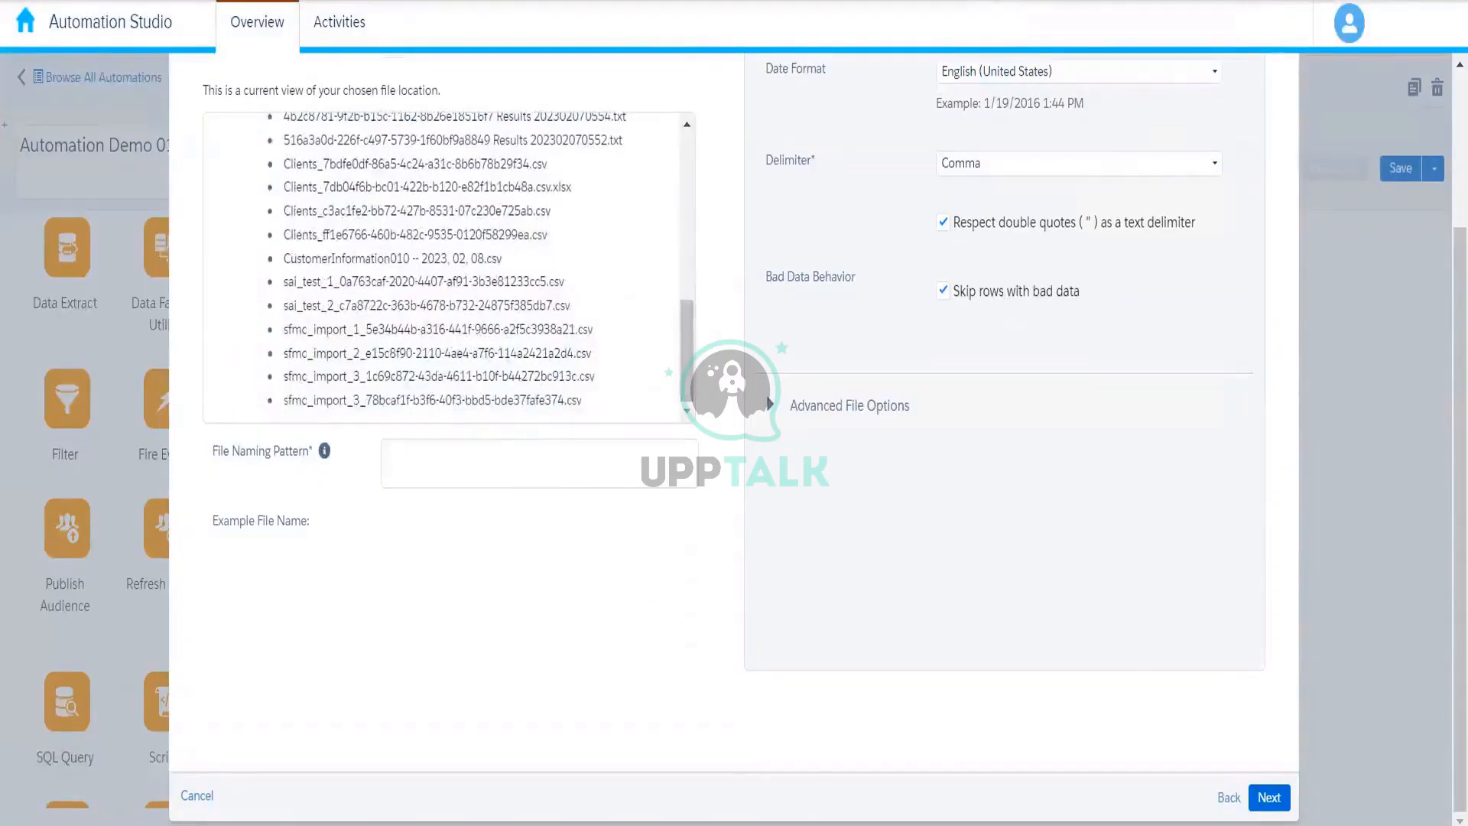
left_click(200, 799)
left_click(192, 797)
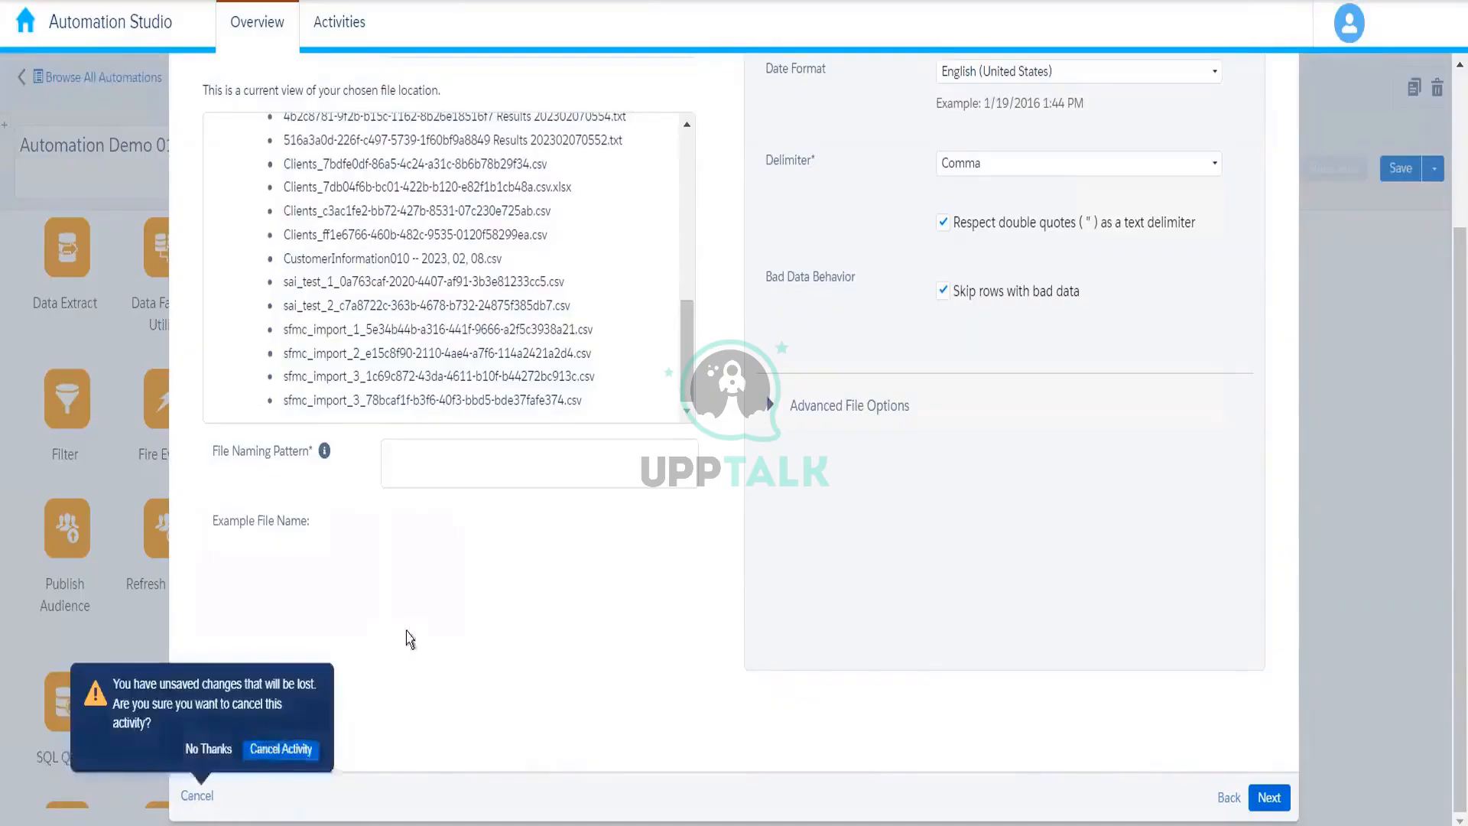
left_click(282, 749)
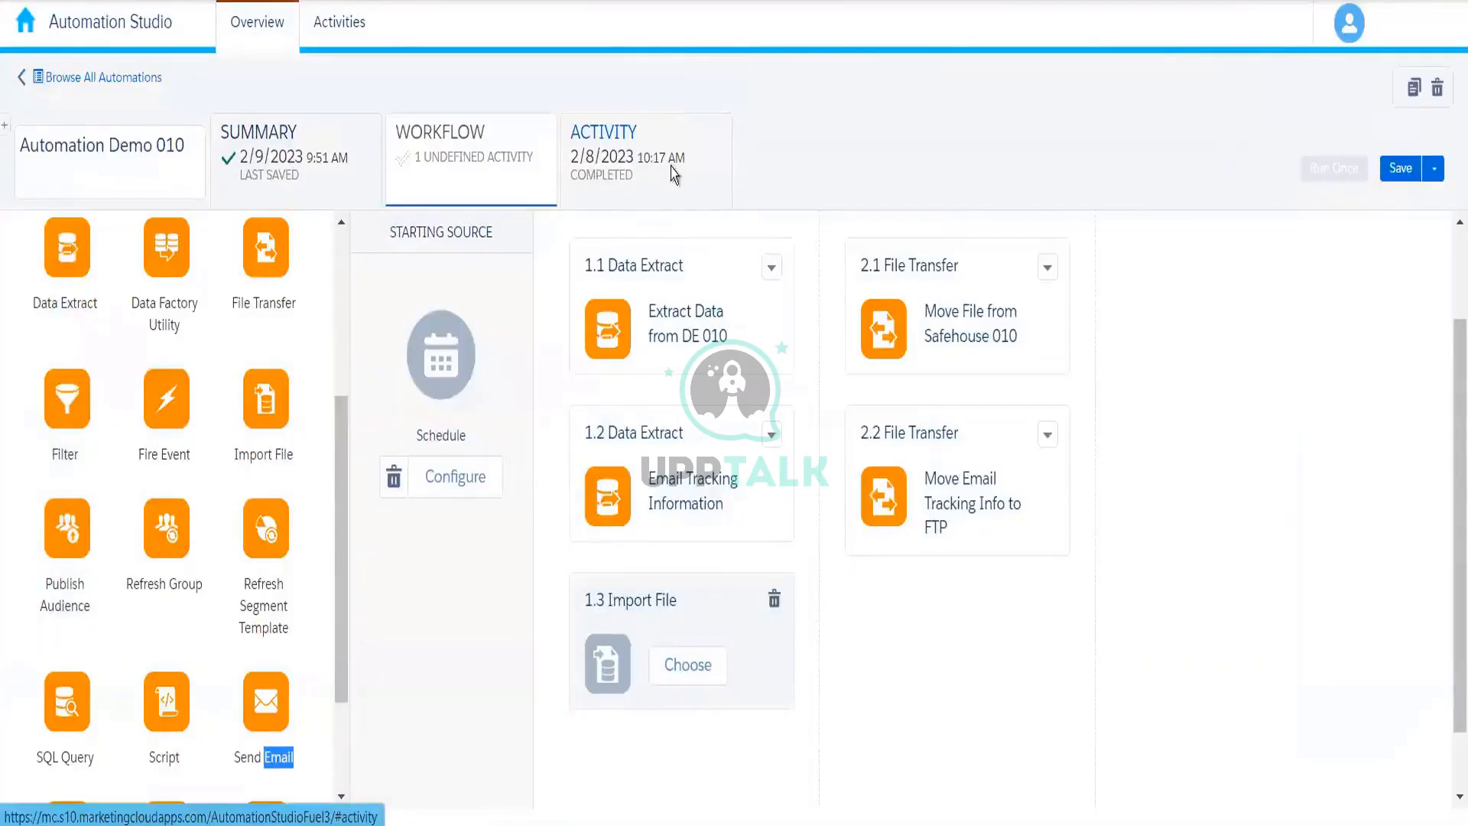
Refresh the run log to check the status of the one-time run, and return to the workflow.
left_click(669, 126)
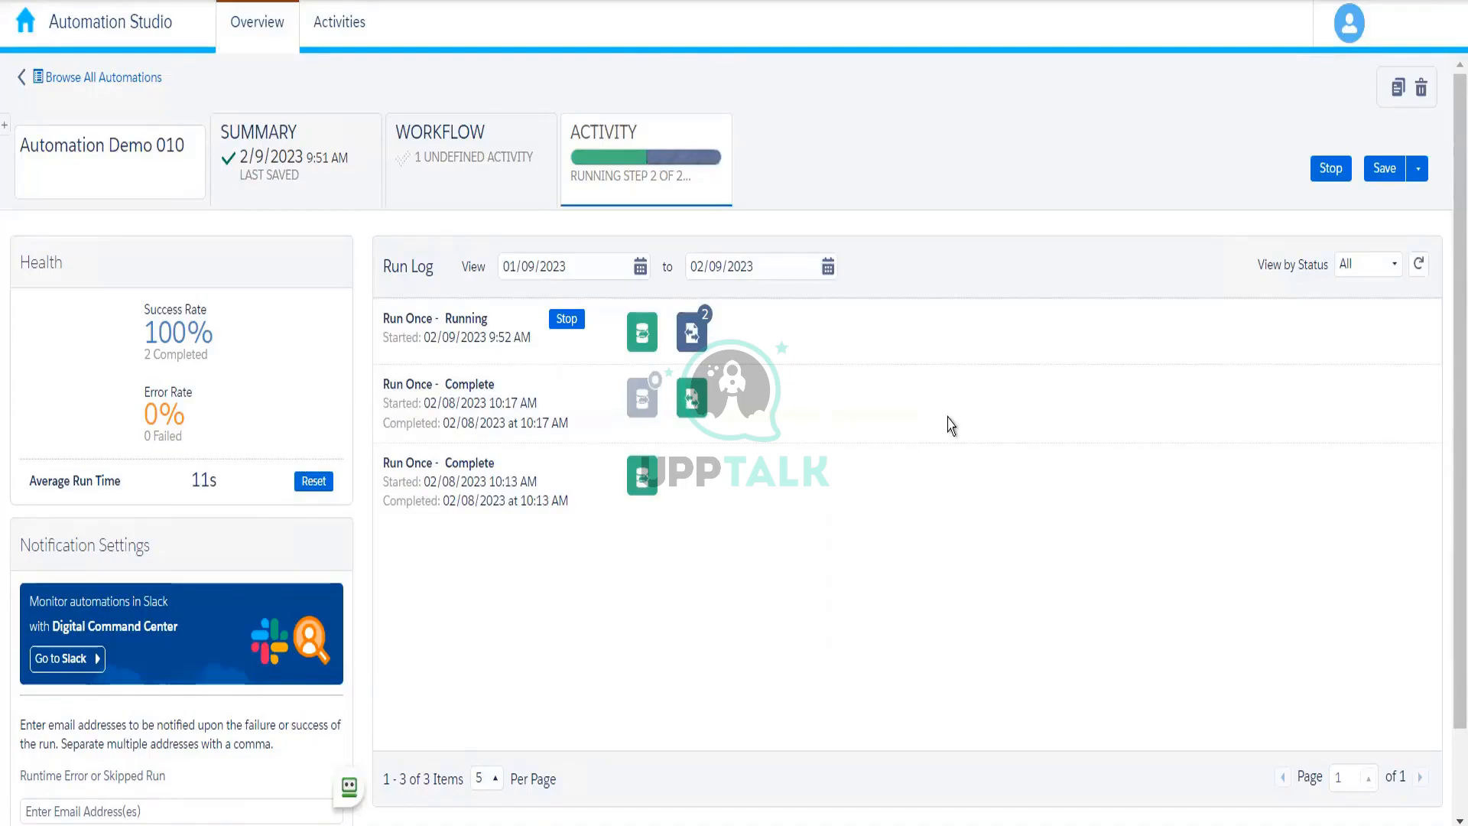
left_click(1415, 268)
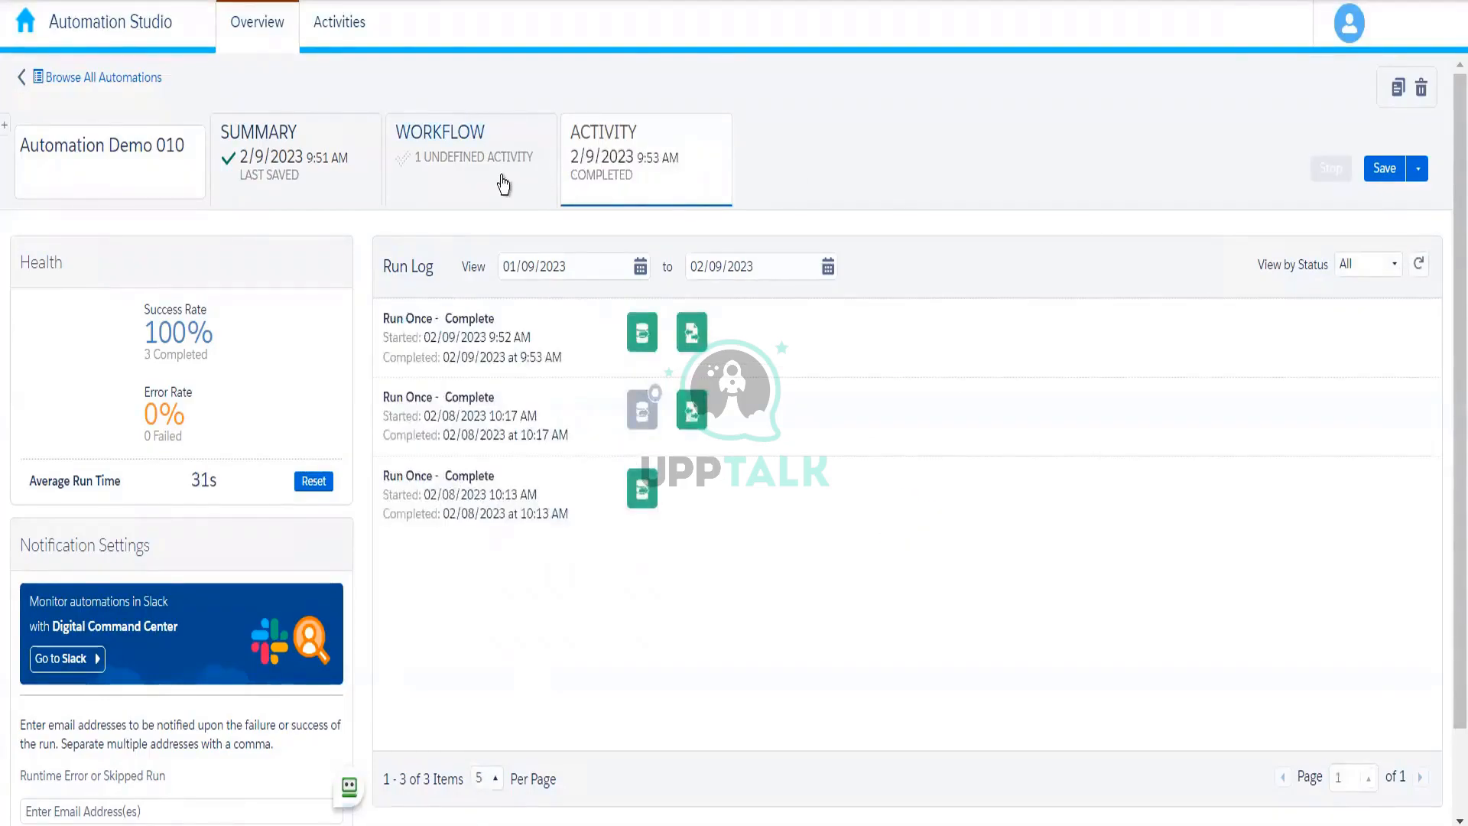
left_click(504, 185)
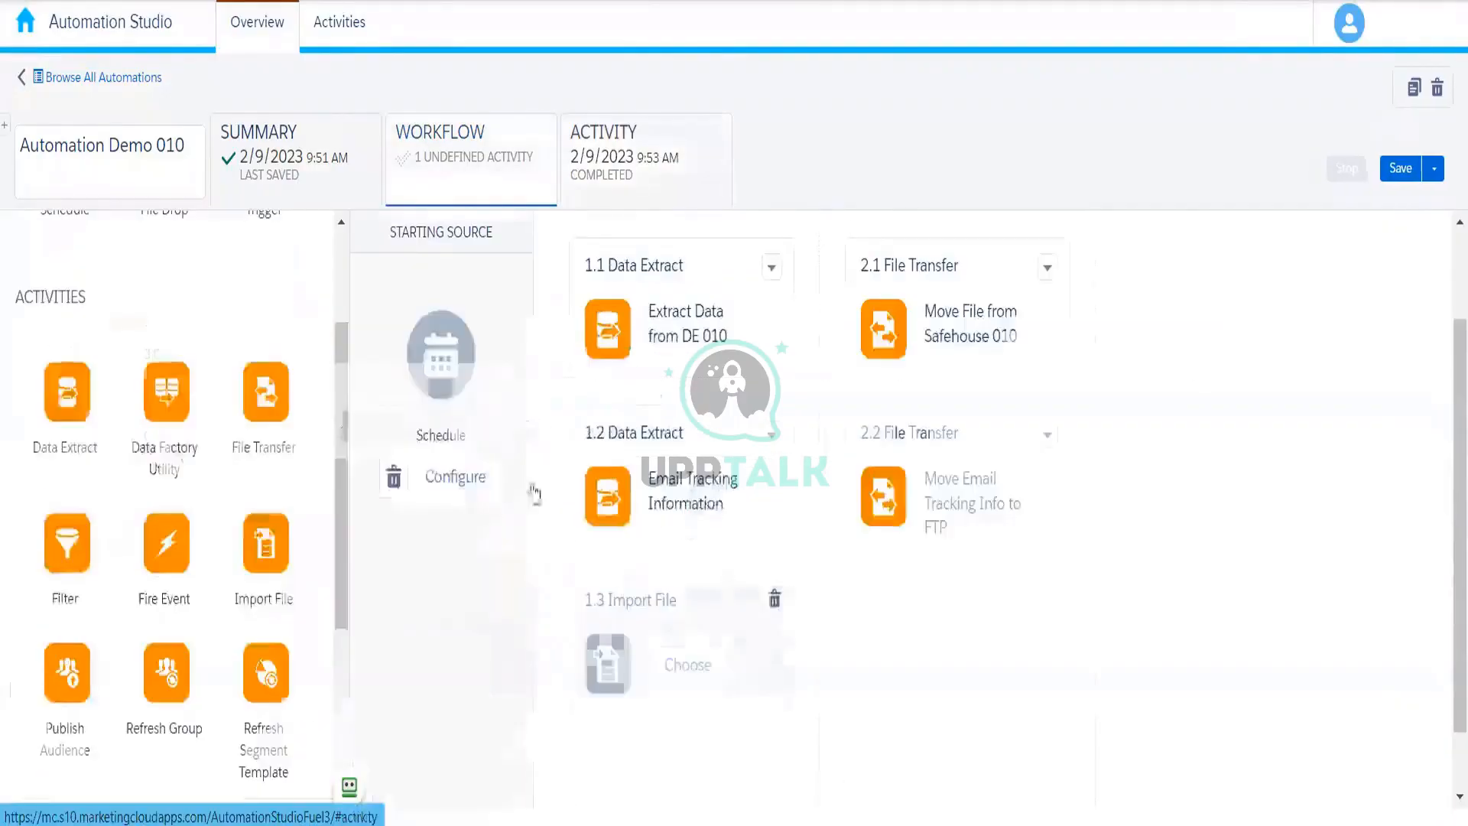
Start another import definition named test 12345 for the step 1 Import File activity and proceed to its file selection.
left_click(708, 670)
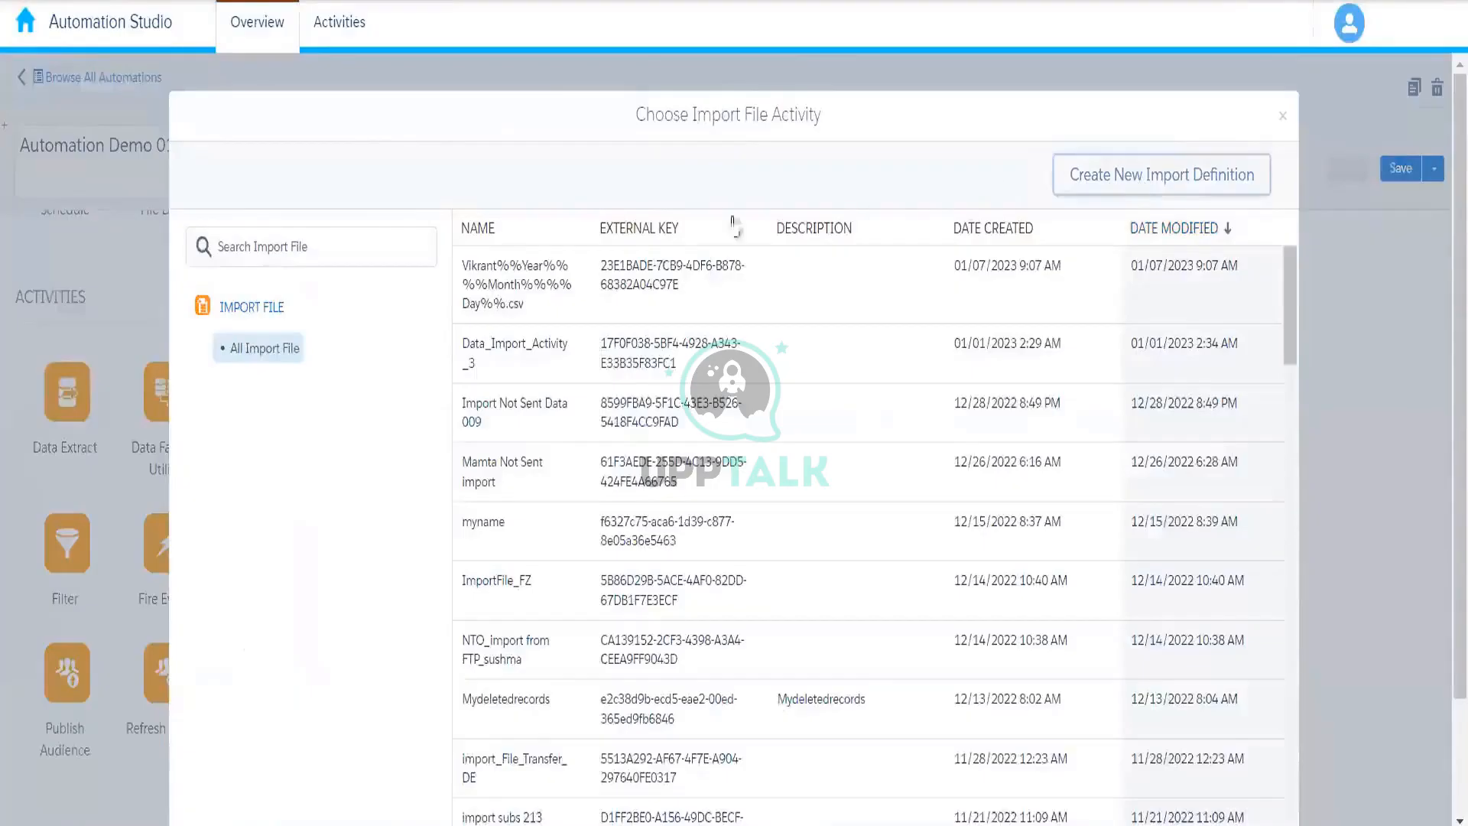
left_click(419, 223)
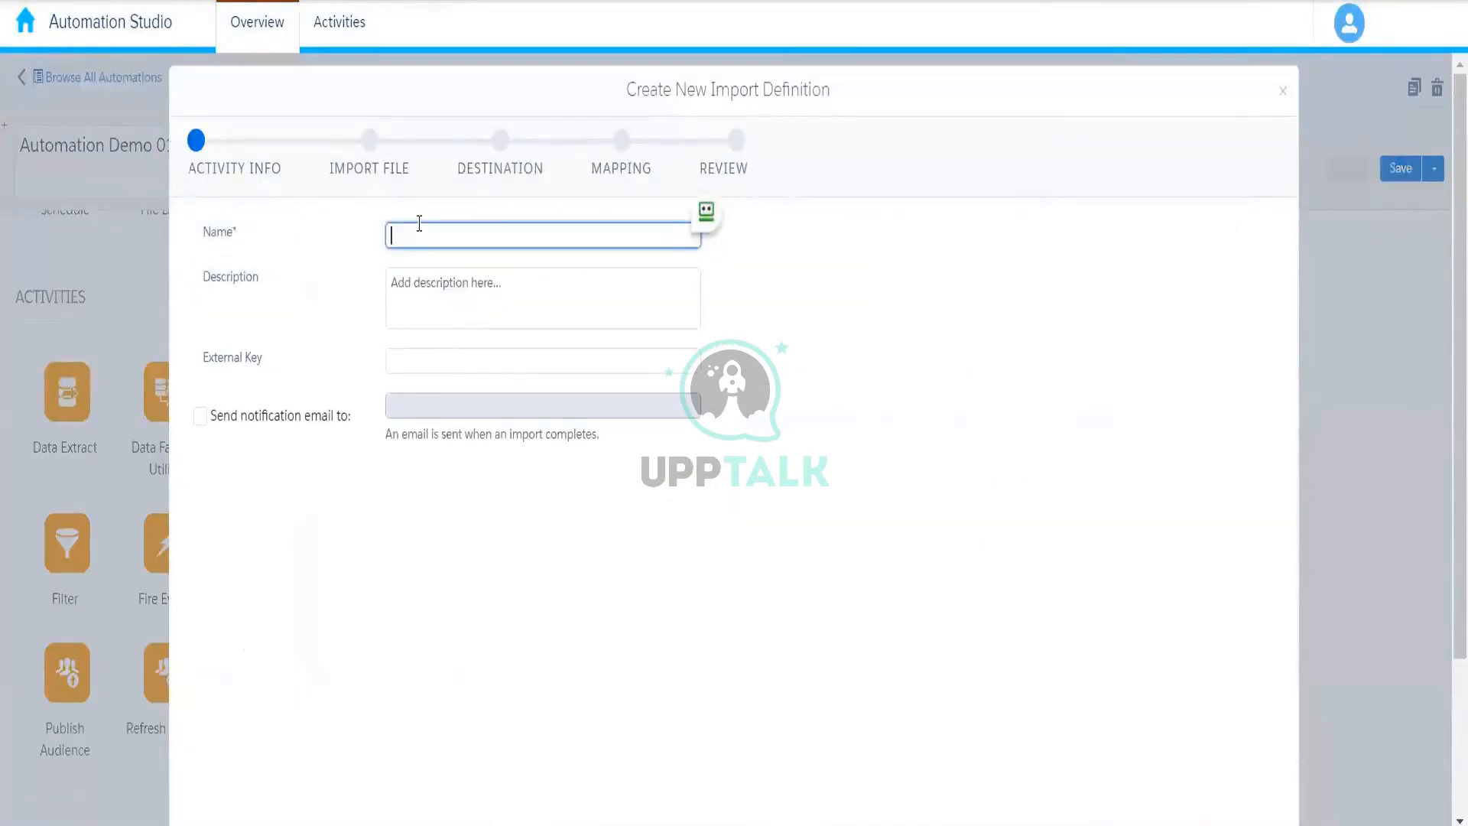
type("test 12345")
left_click(1448, 420)
left_click_drag(1448, 419, 1453, 603)
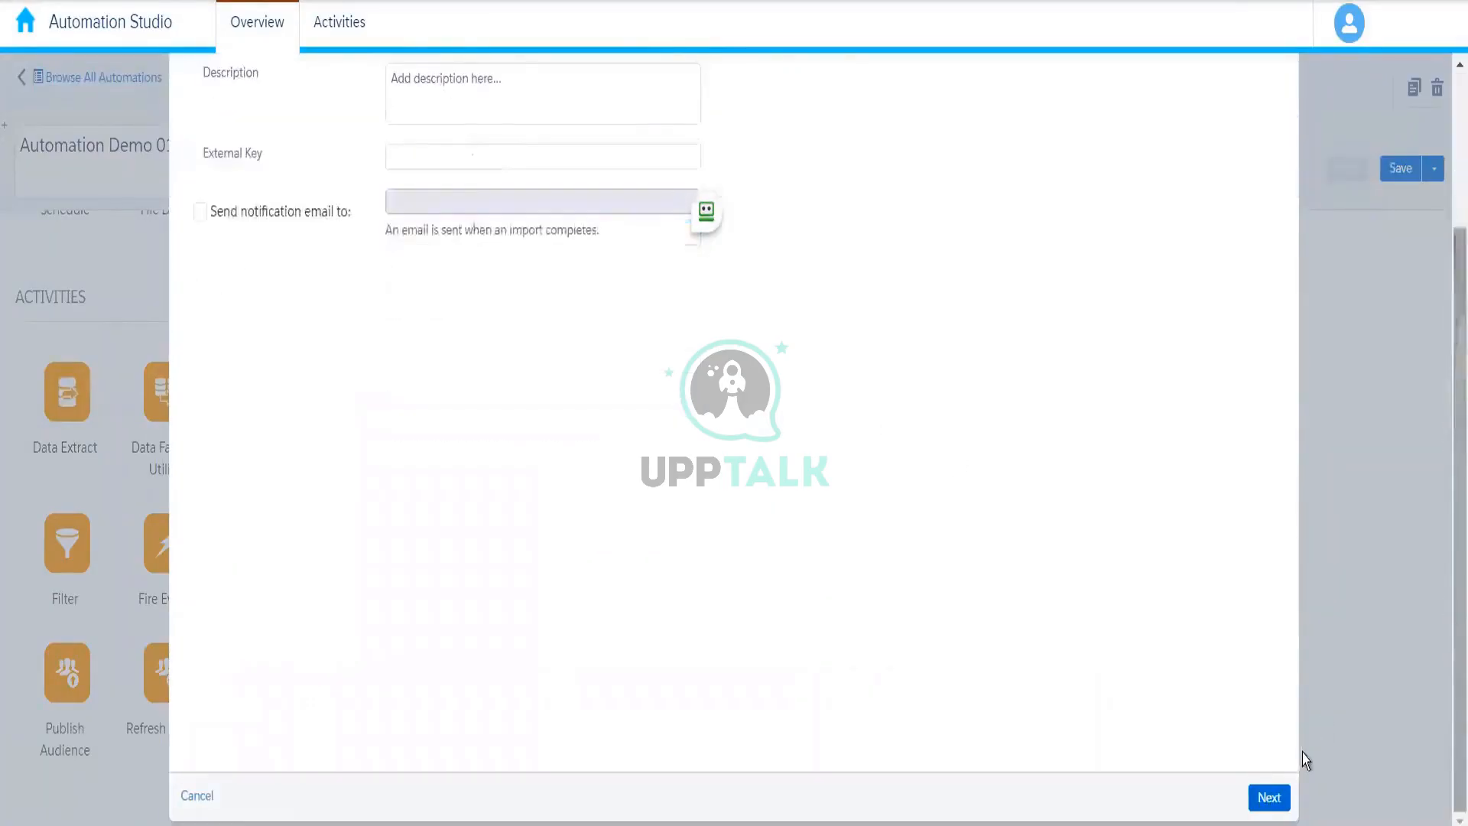
left_click(1268, 798)
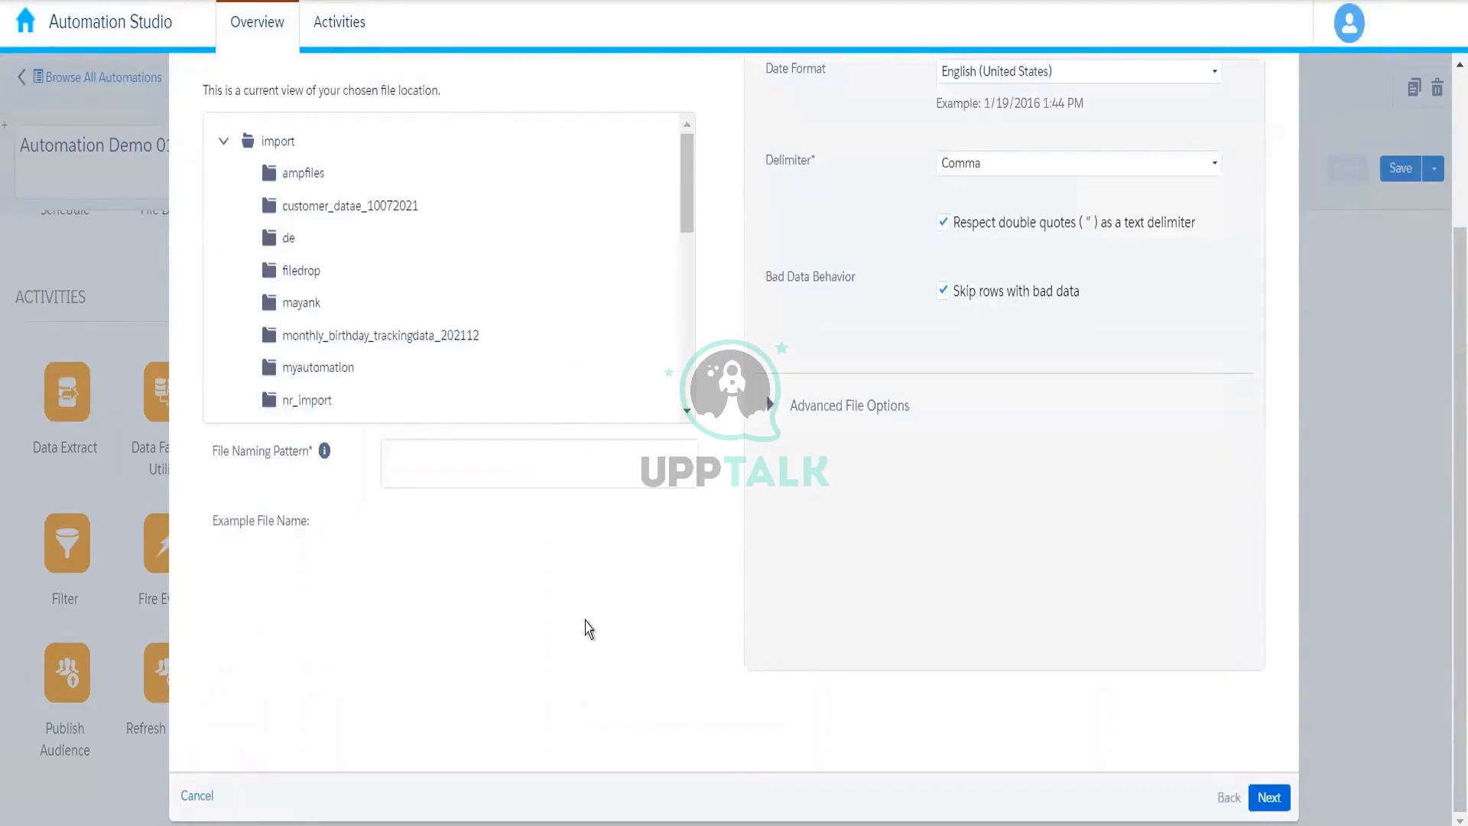
Search the file location listing for "email" and highlight the name of the transferred email tracking zip file.
key("ctrl+f")
type("email")
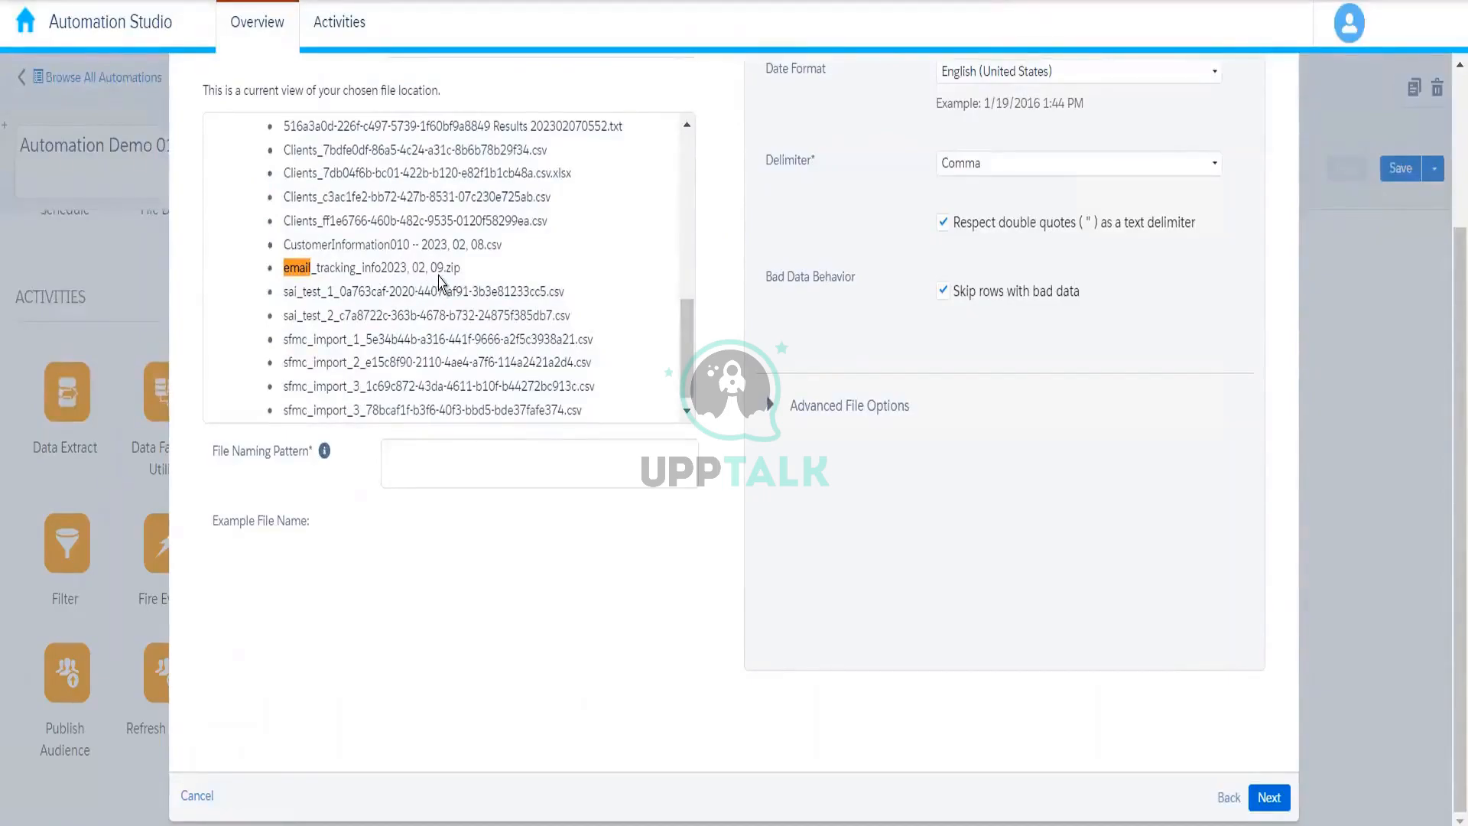
left_click_drag(465, 277, 284, 277)
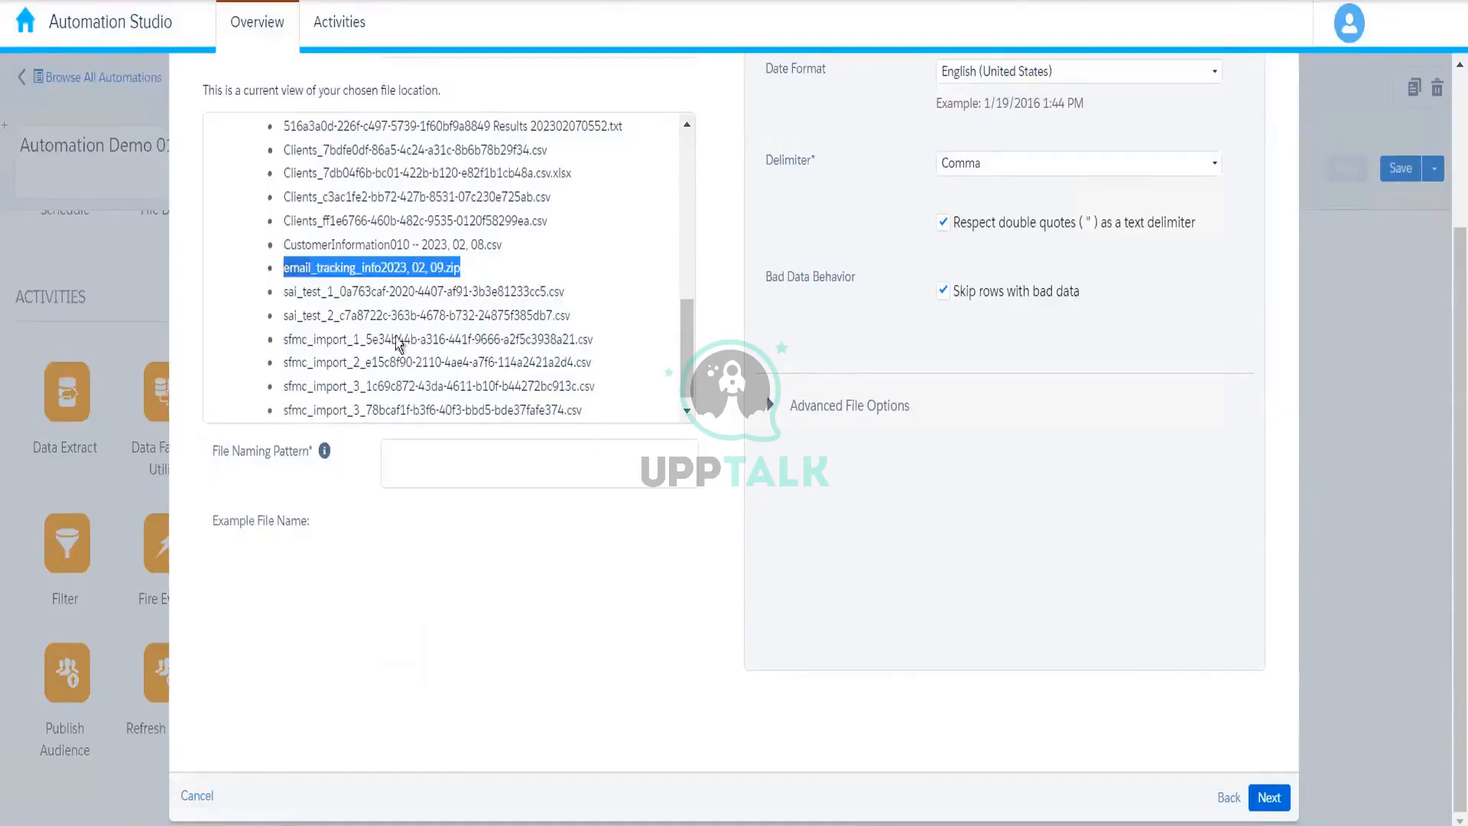
mouse_move(687, 394)
left_mouse_down()
mouse_move(692, 277)
mouse_move(687, 402)
left_mouse_up()
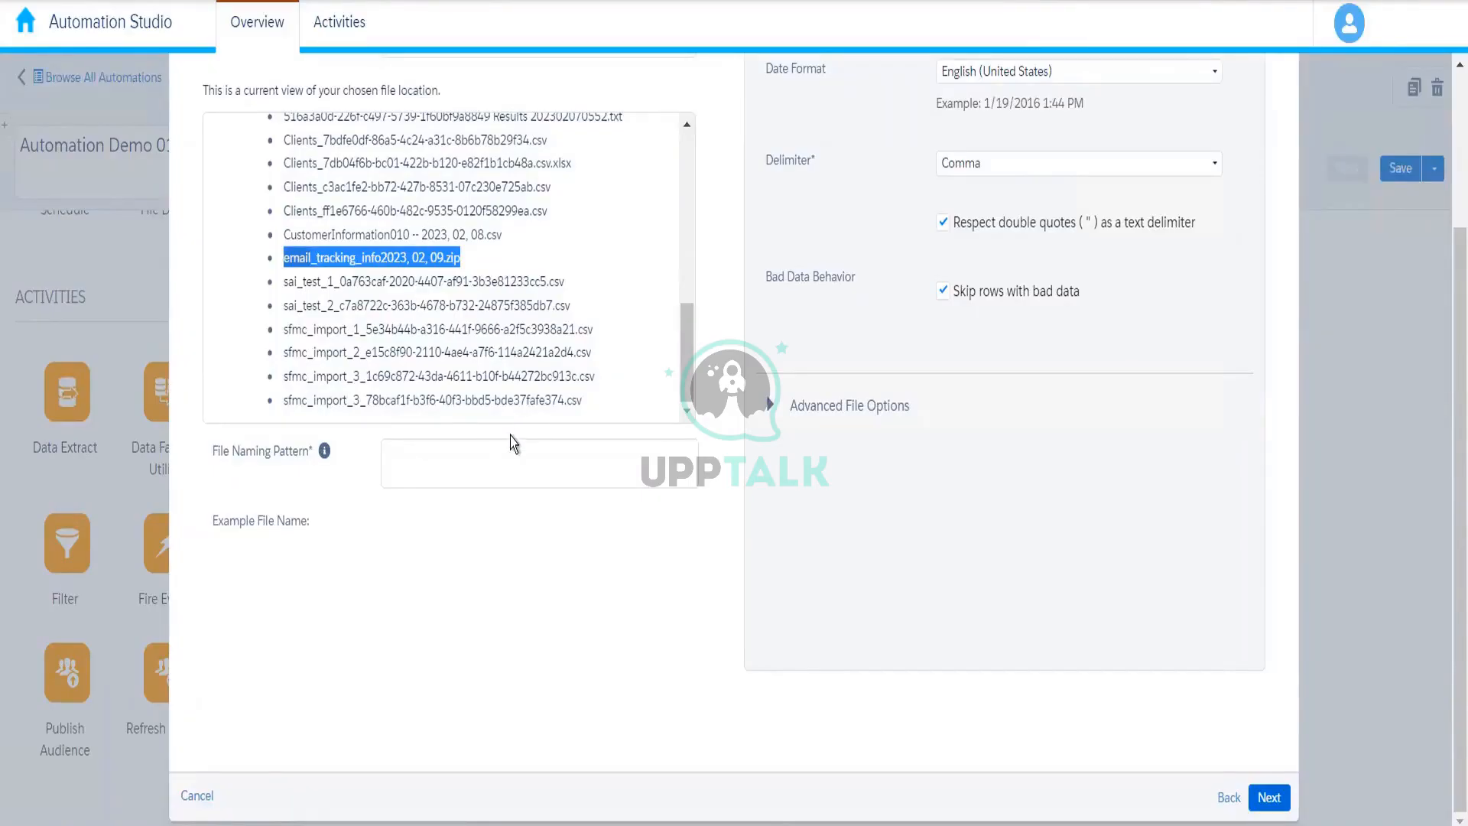
Cancel the import definition without saving it and delete the Import File activity from step 1.
left_click(197, 797)
left_click(281, 749)
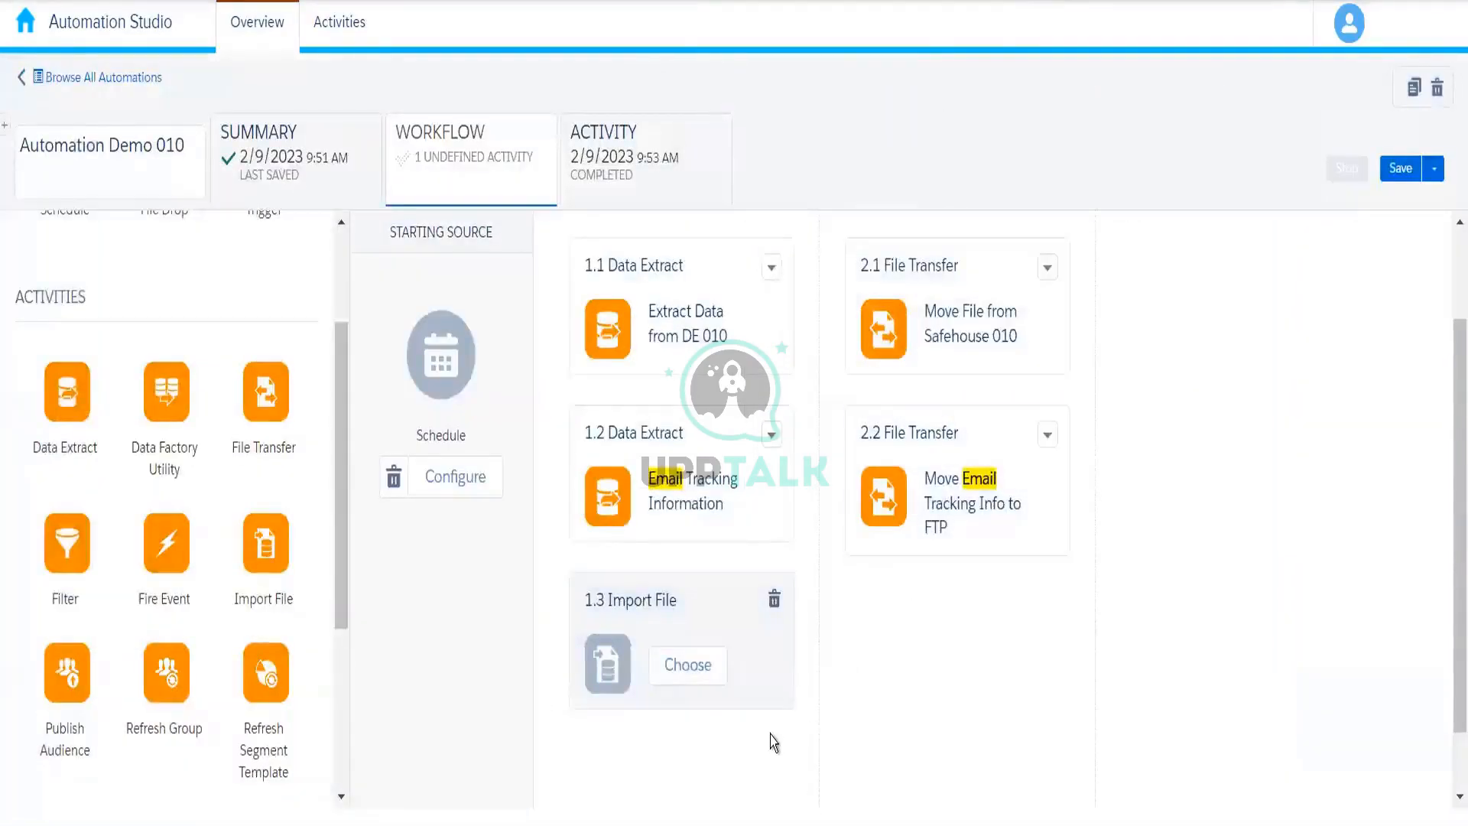
left_click(775, 600)
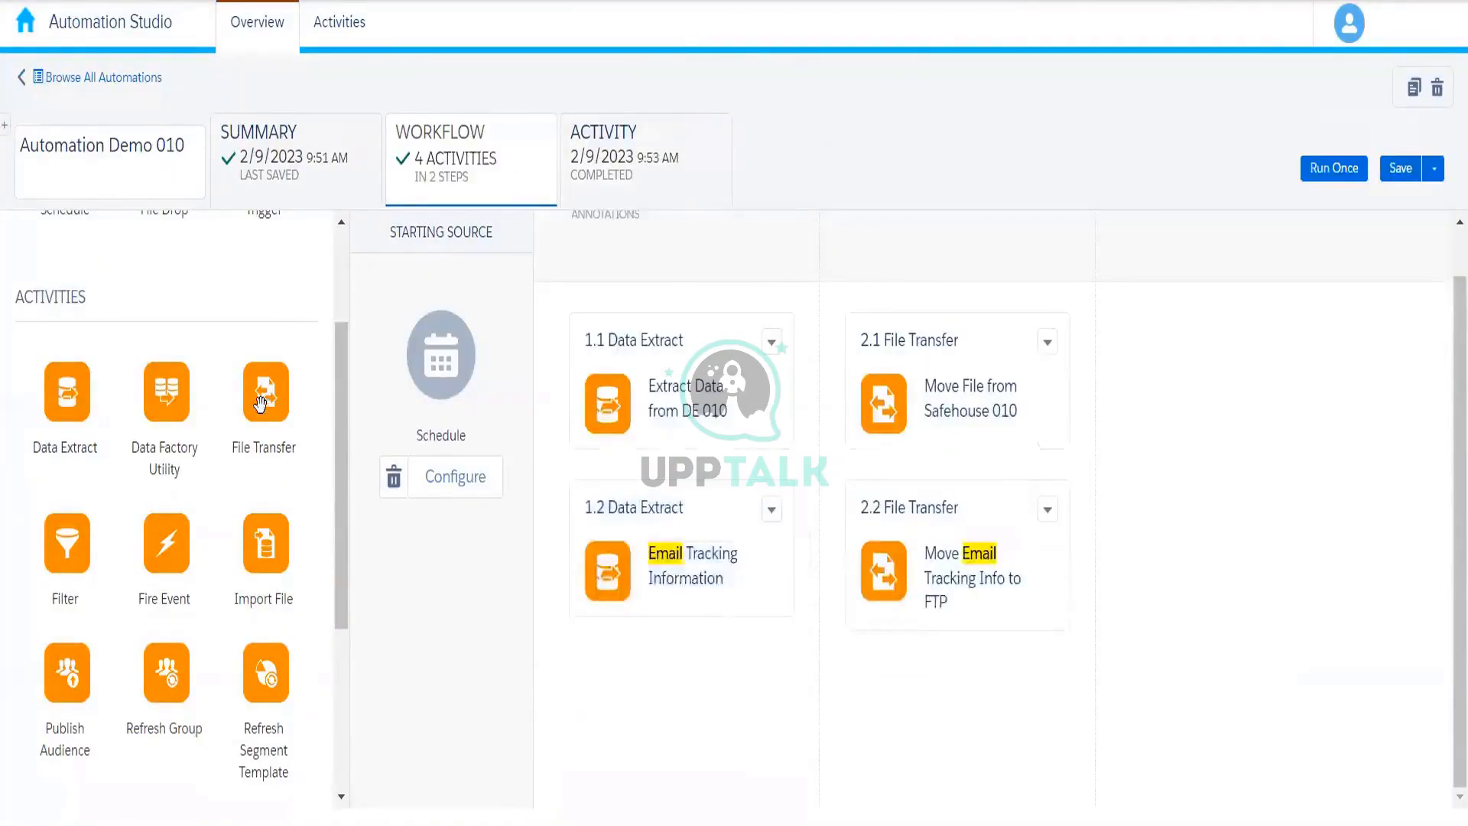
Add a File Transfer activity to step 3 and create a new transfer for it named Unzip Email Tracking zip file.
left_click_drag(266, 406, 1219, 474)
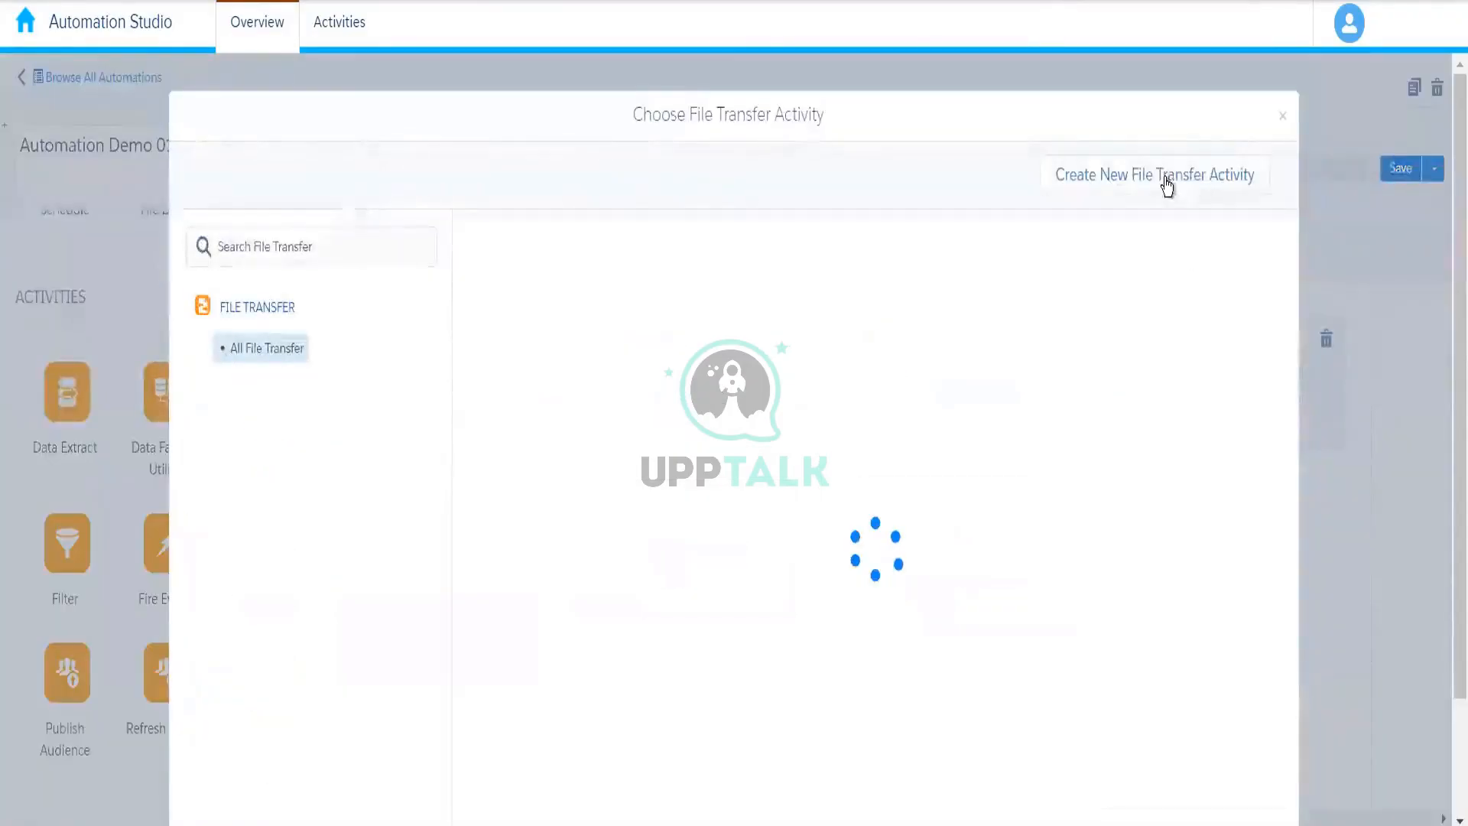
left_click(1165, 181)
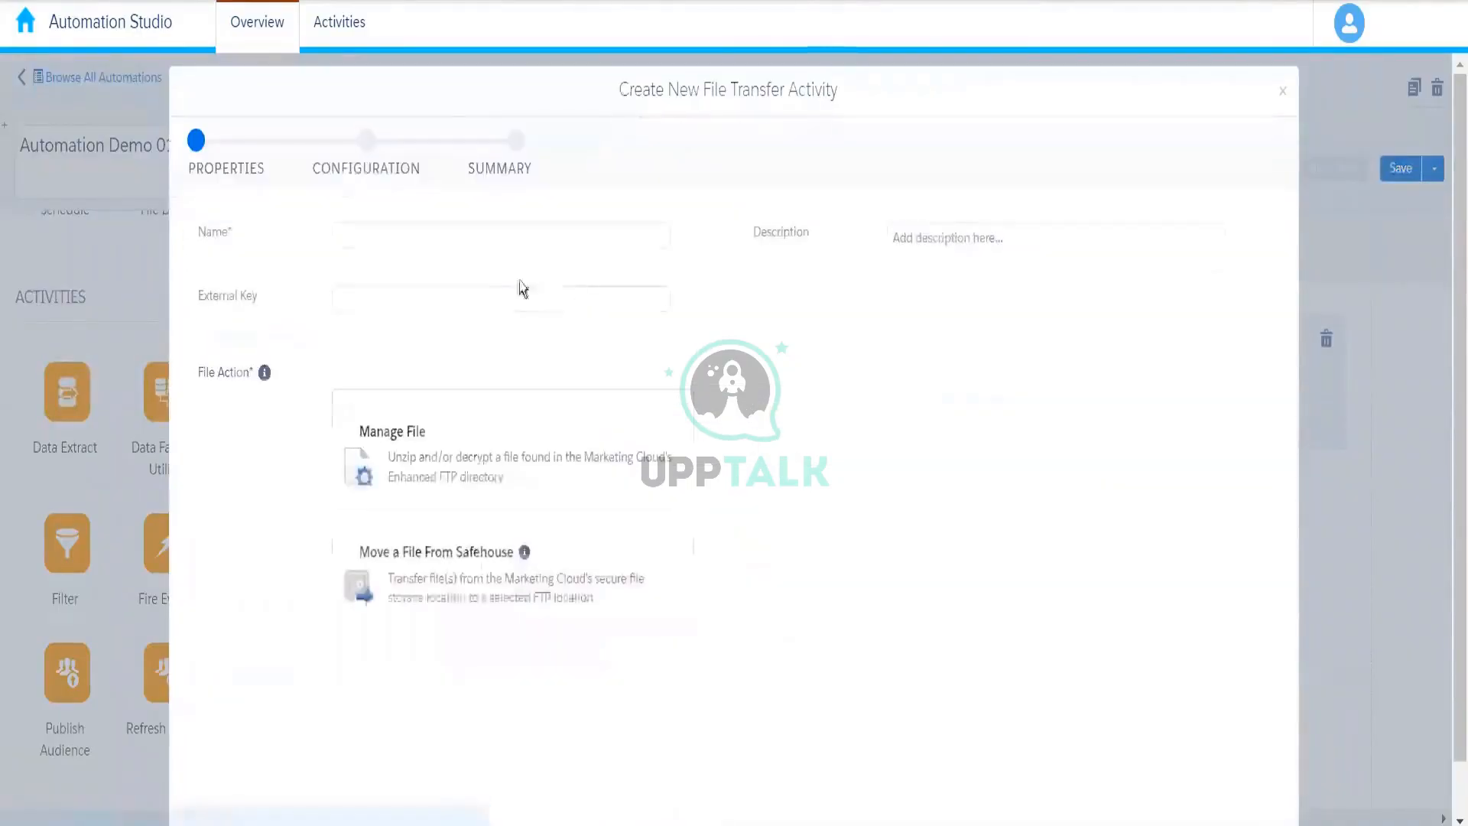
left_click(430, 236)
type("u")
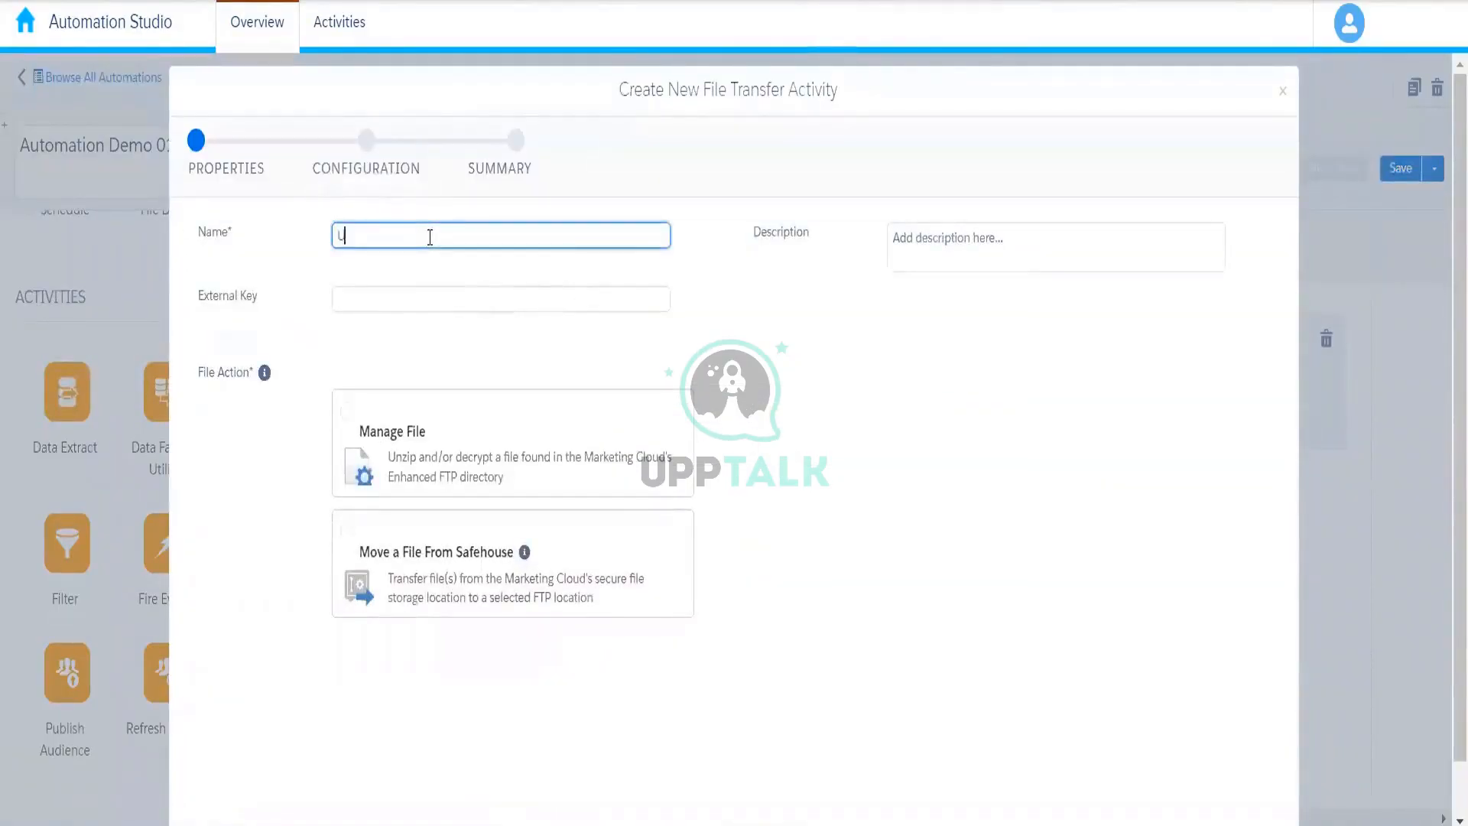
type("nzio")
key("BackSpace")
type("p")
type("Email Tracking zip file")
key("BackSpace")
left_click(739, 489)
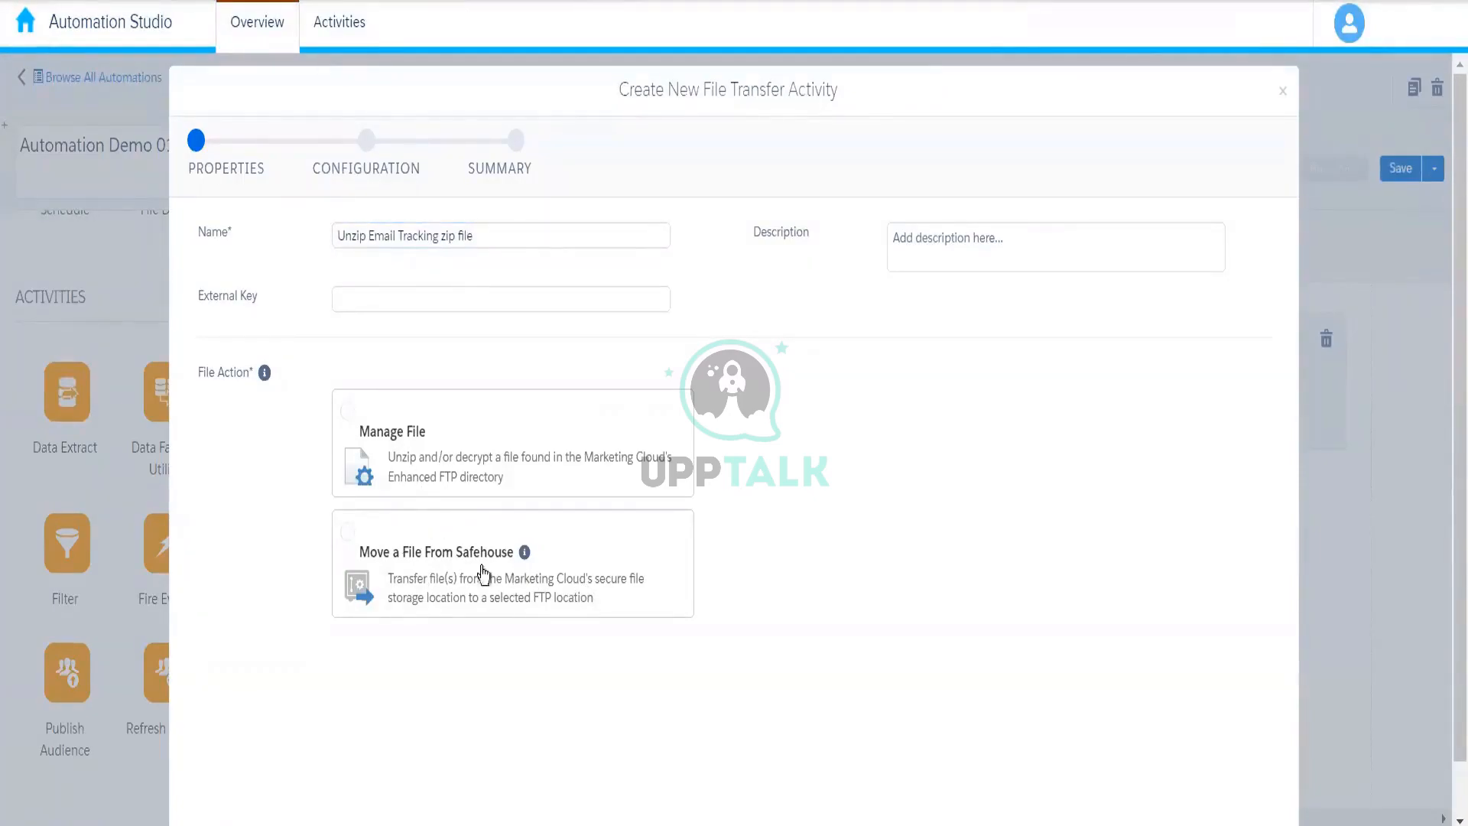
Choose Manage File as the file action for the unzip transfer and proceed to its configuration.
left_click(396, 562)
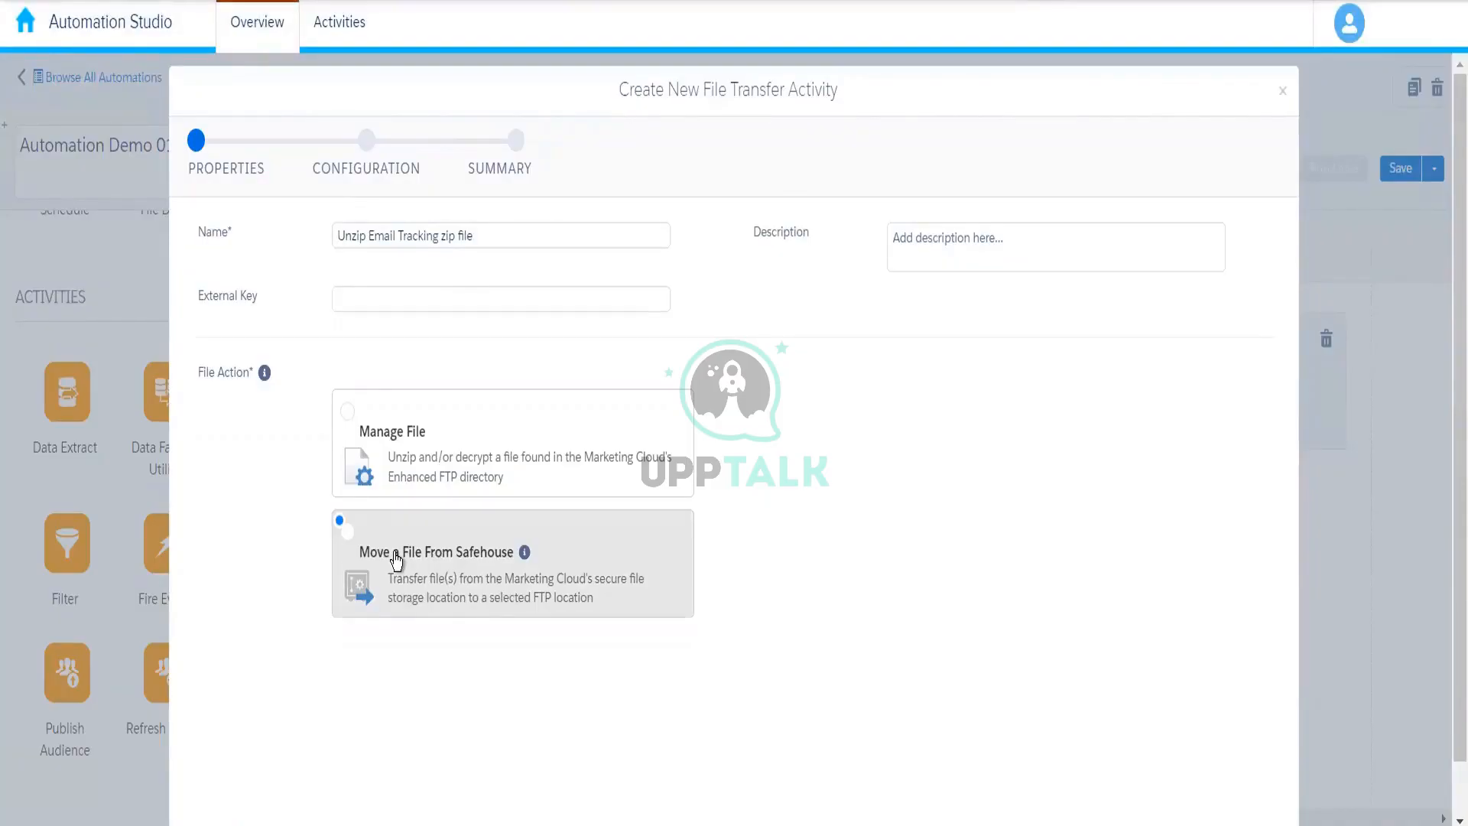
left_click(520, 413)
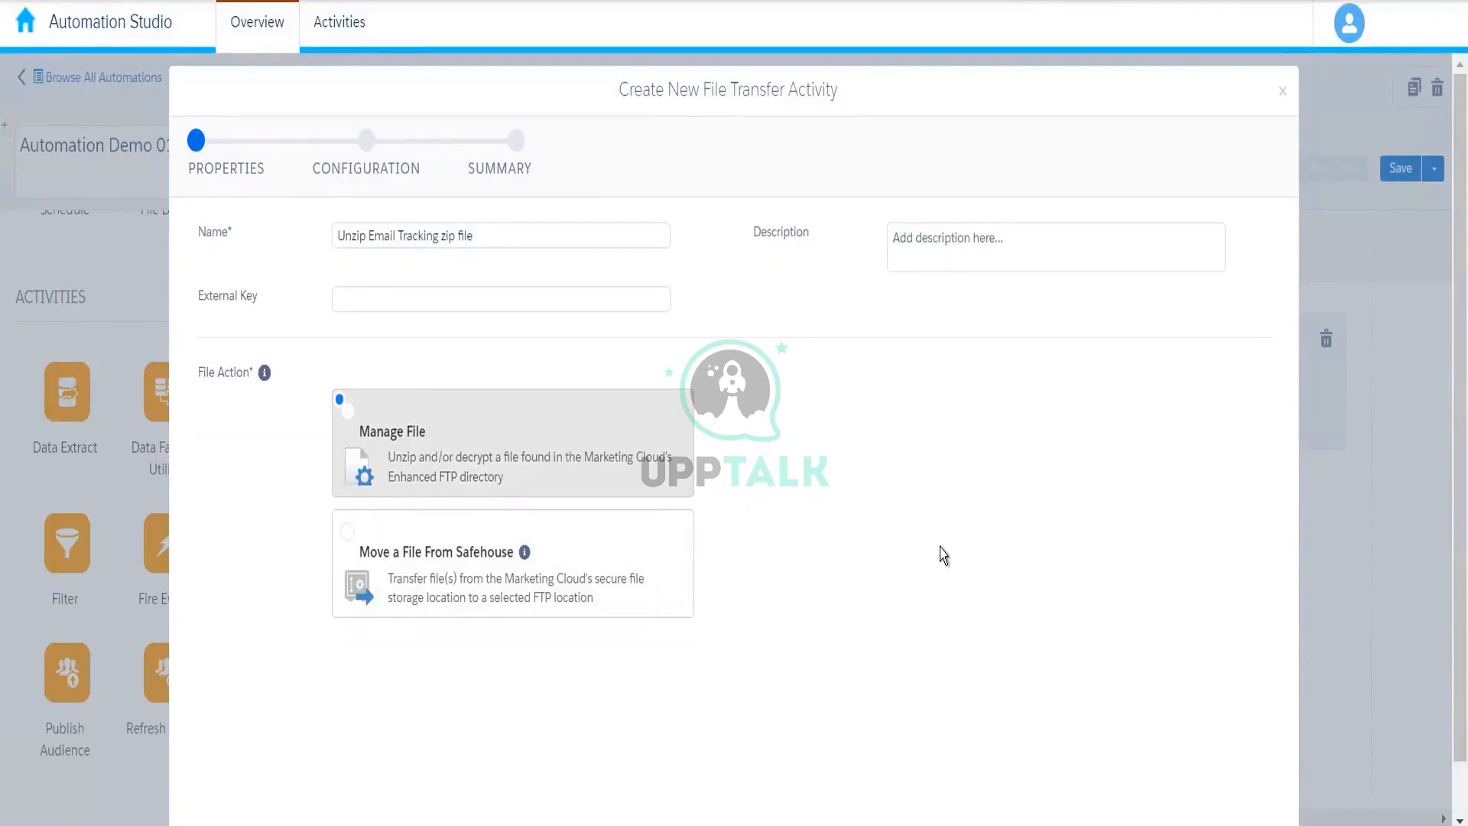
scroll(1178, 734, "down", 1)
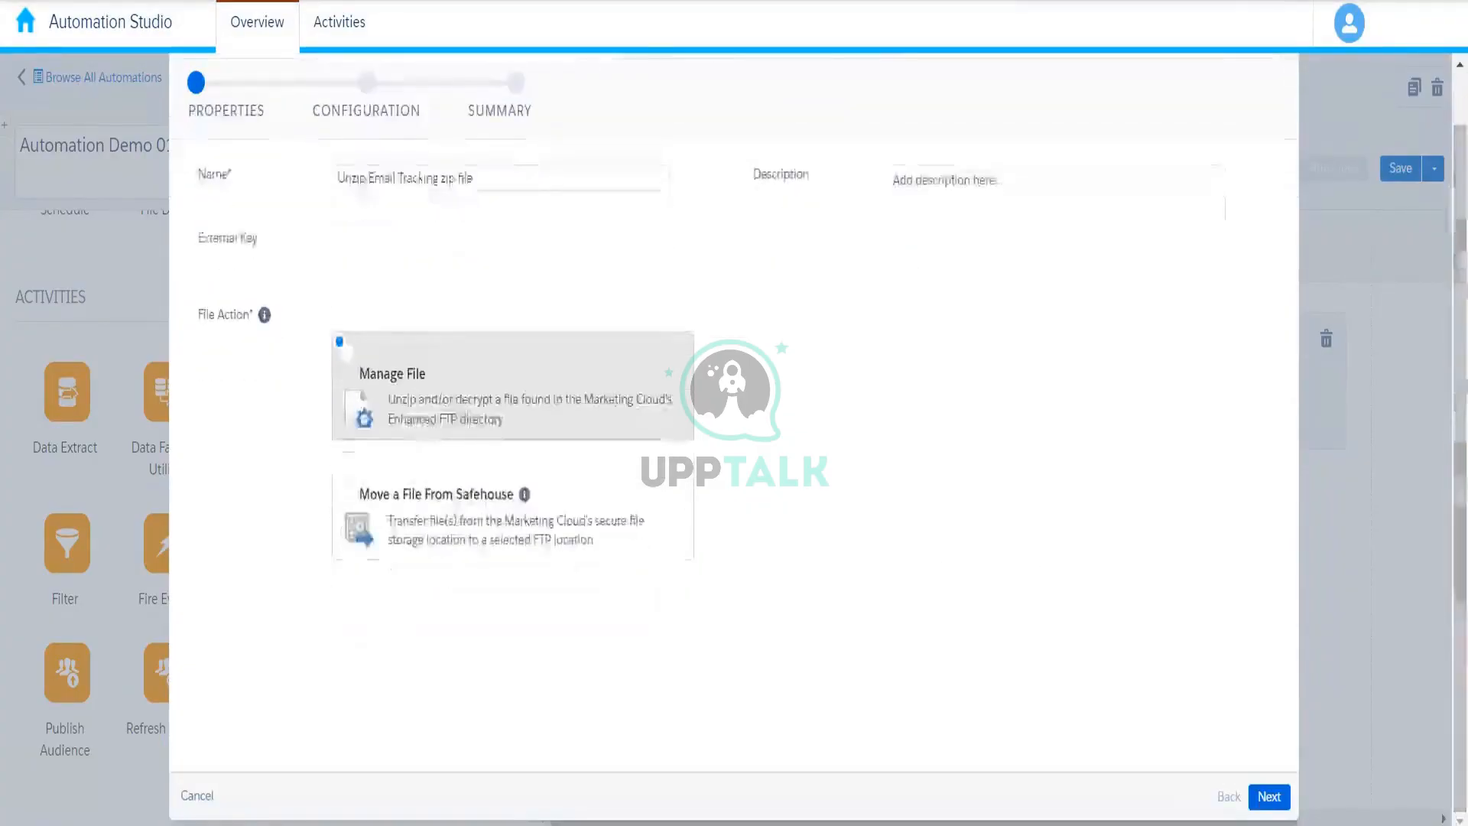
left_click(1267, 799)
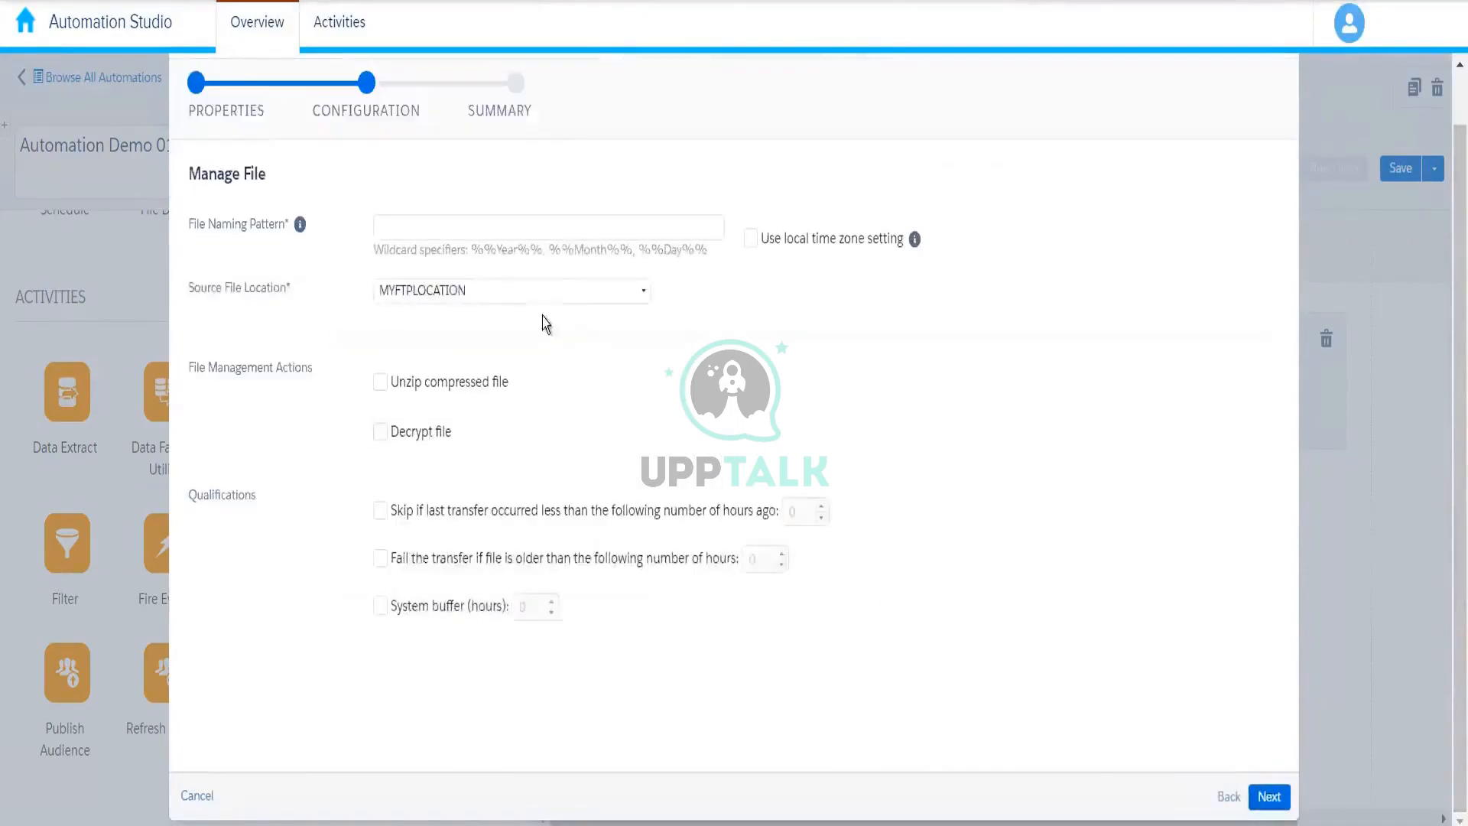
Enter the file naming pattern email_tracking_info%%Year%%, %%Month%%, %%Day%%.zip for the managed file.
left_click(473, 231)
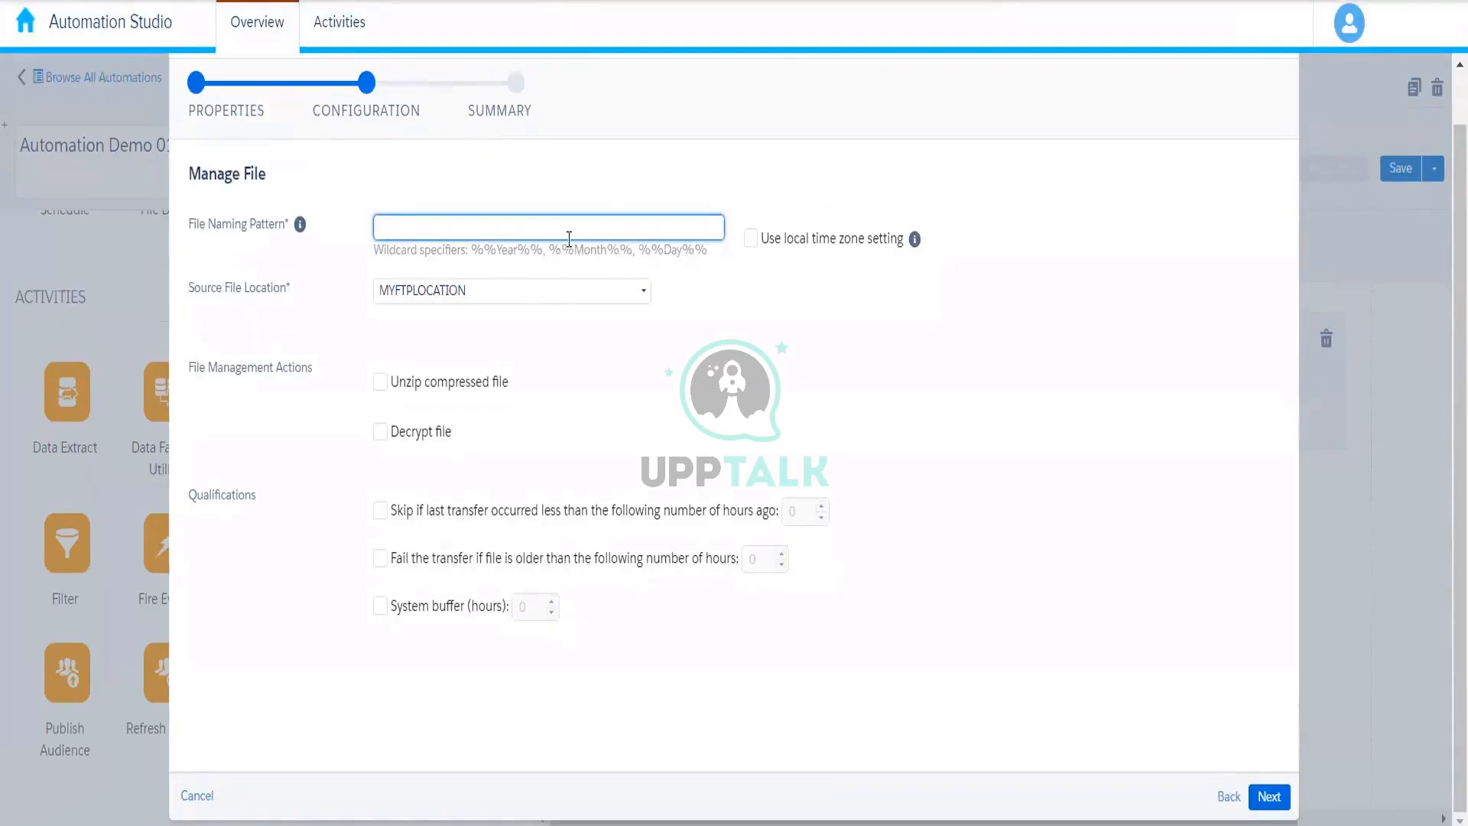
type("email_tracking_info%%Year%%, %%Month%%, %%Day%%.zip")
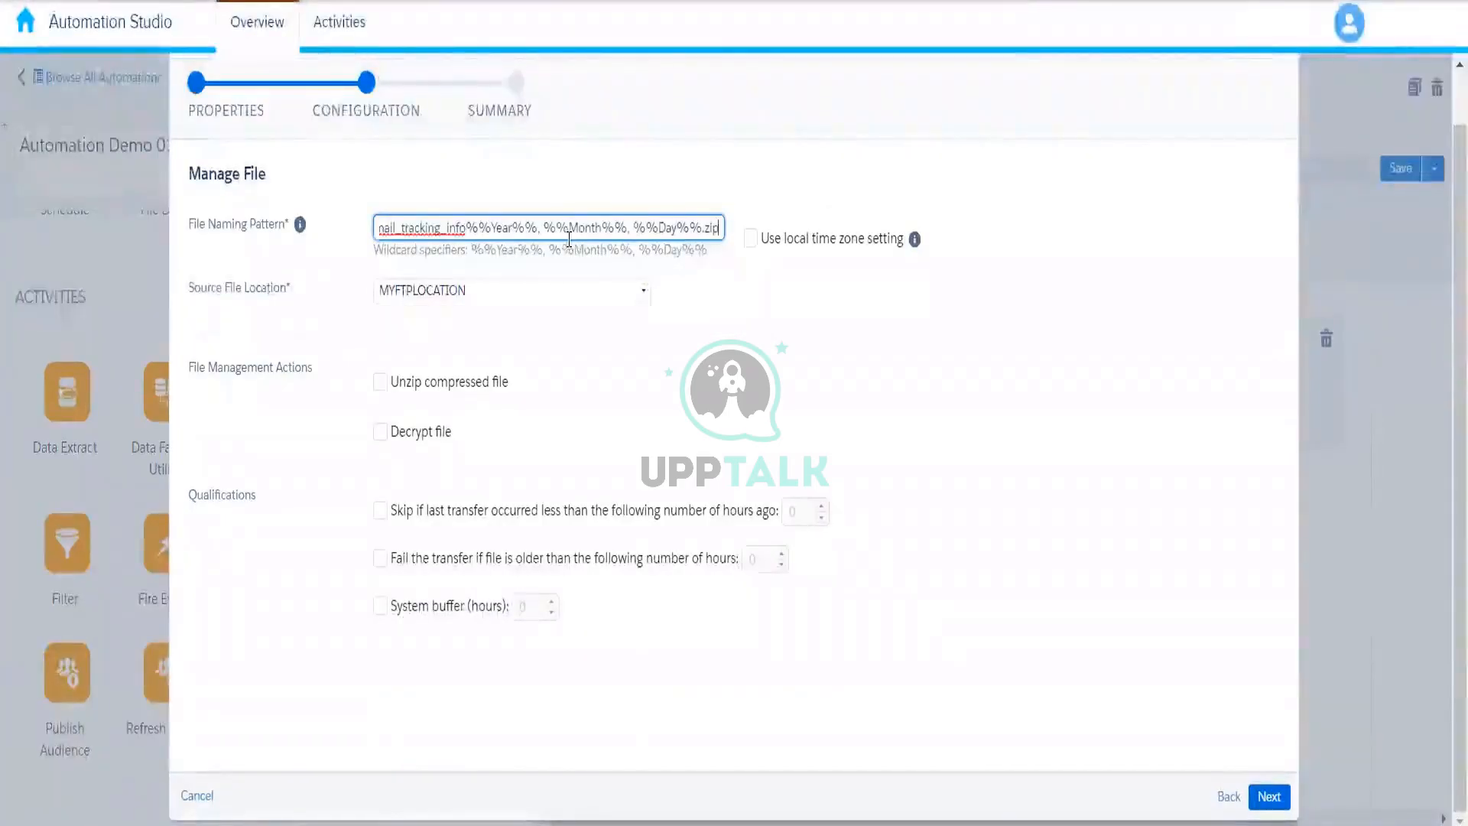
left_click_drag(549, 237, 354, 216)
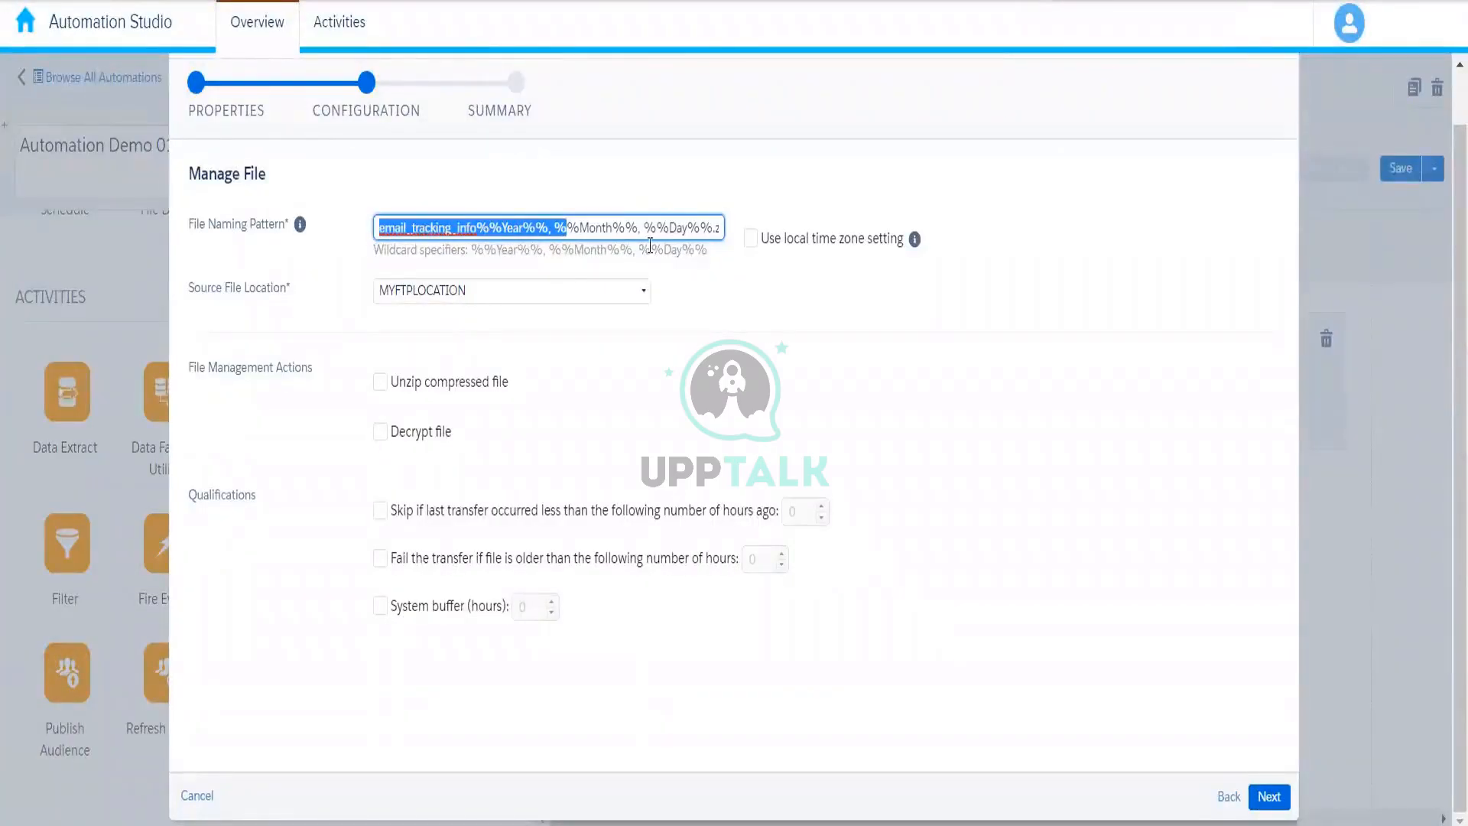
left_click_drag(626, 226, 725, 248)
left_click(738, 308)
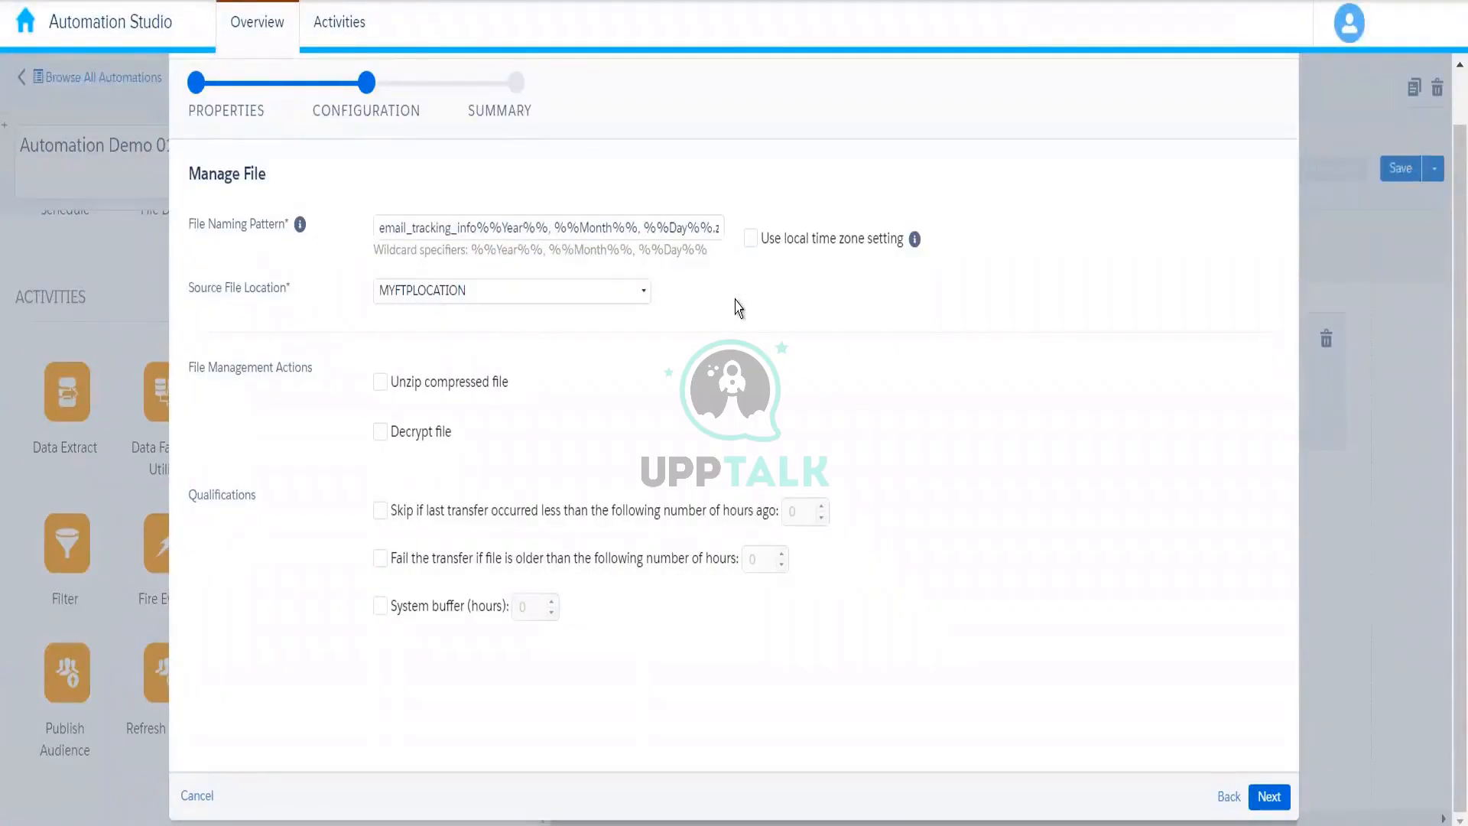
Set the source file location to ExactTarget Enhanced FTP Import with Unzip compressed file enabled, and finish creating the transfer.
left_click(527, 304)
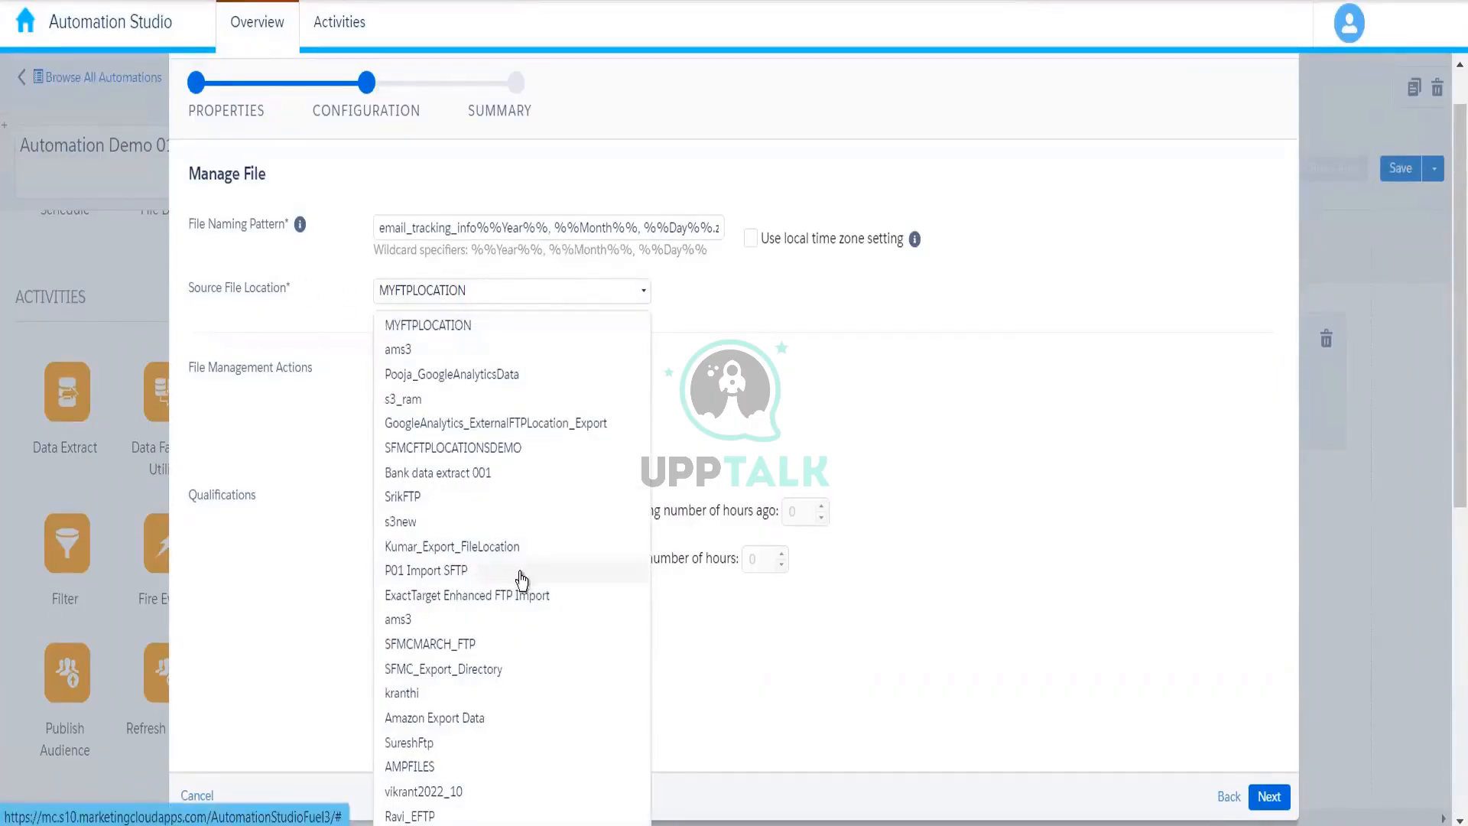
left_click(531, 605)
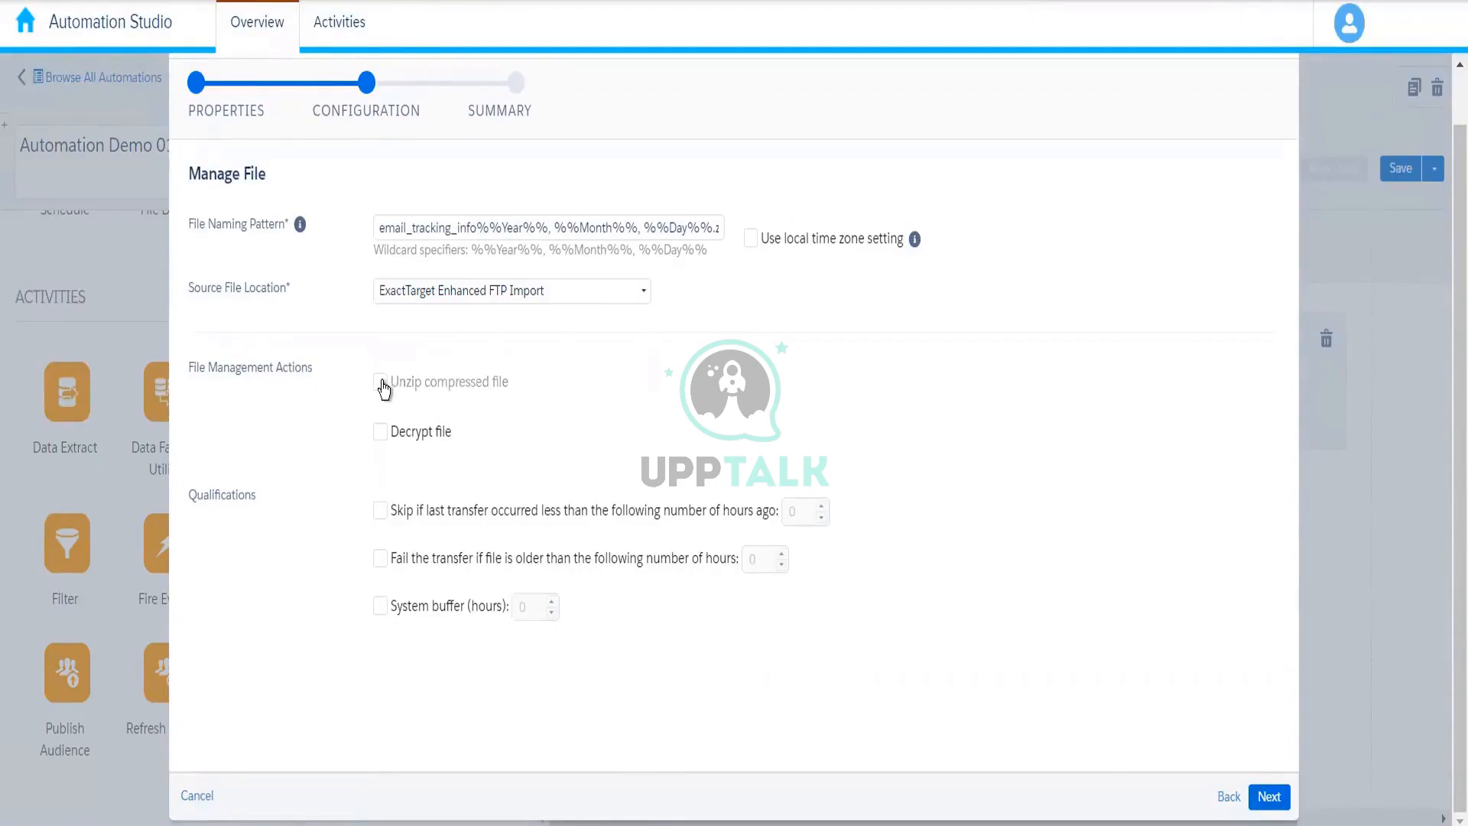
left_click(381, 382)
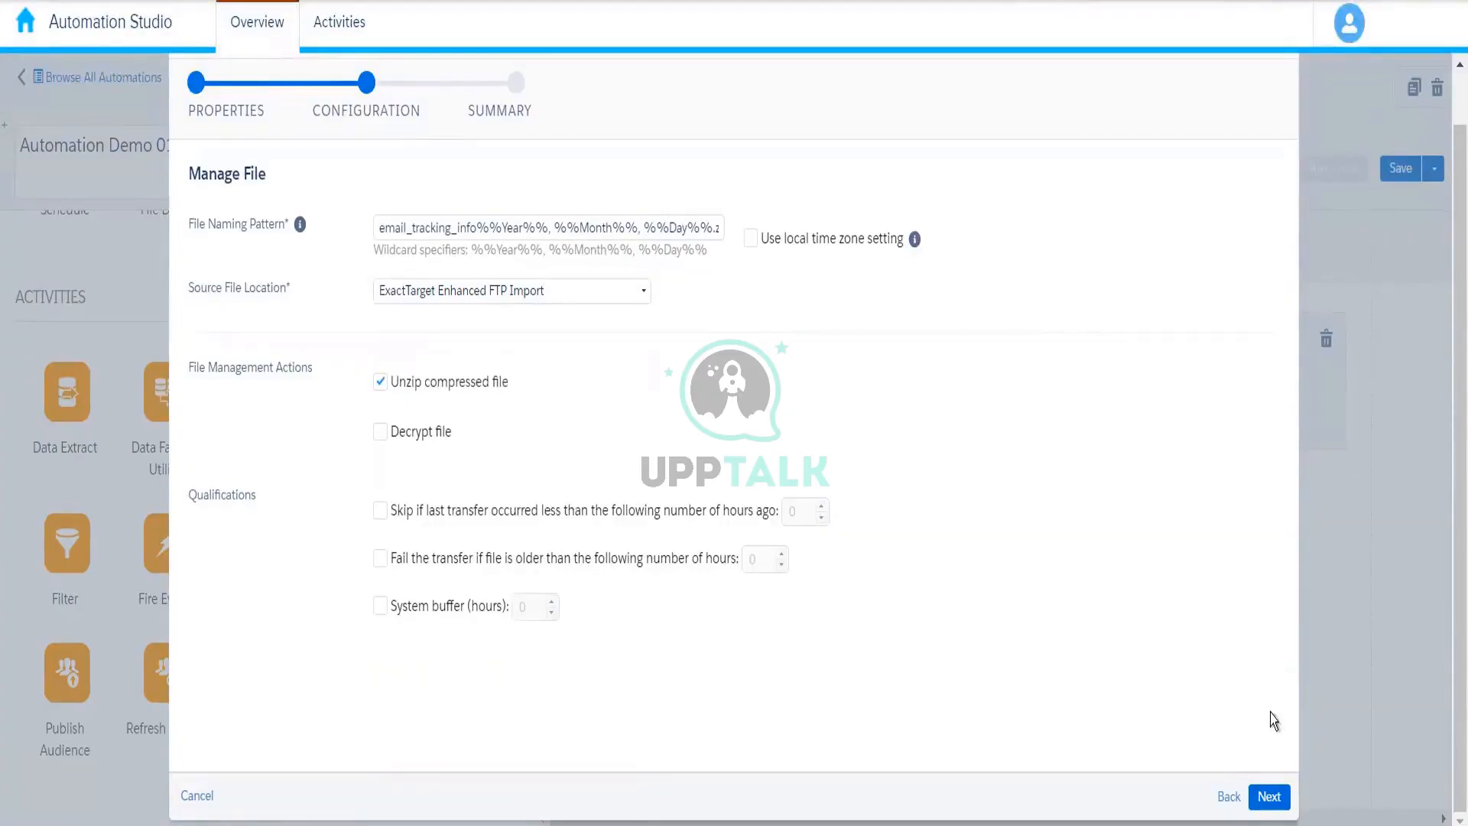
left_click(1268, 797)
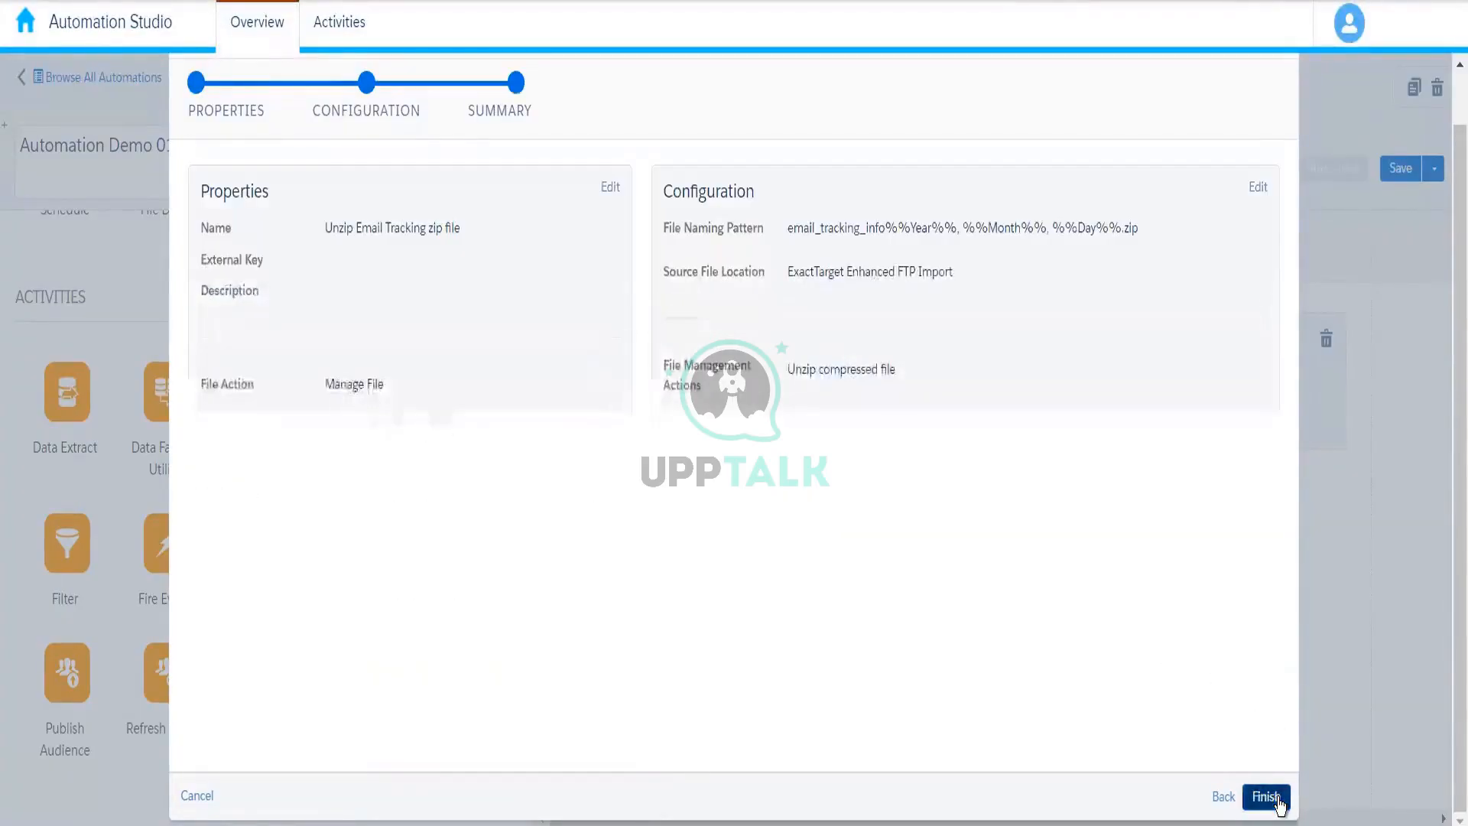
left_click(1275, 799)
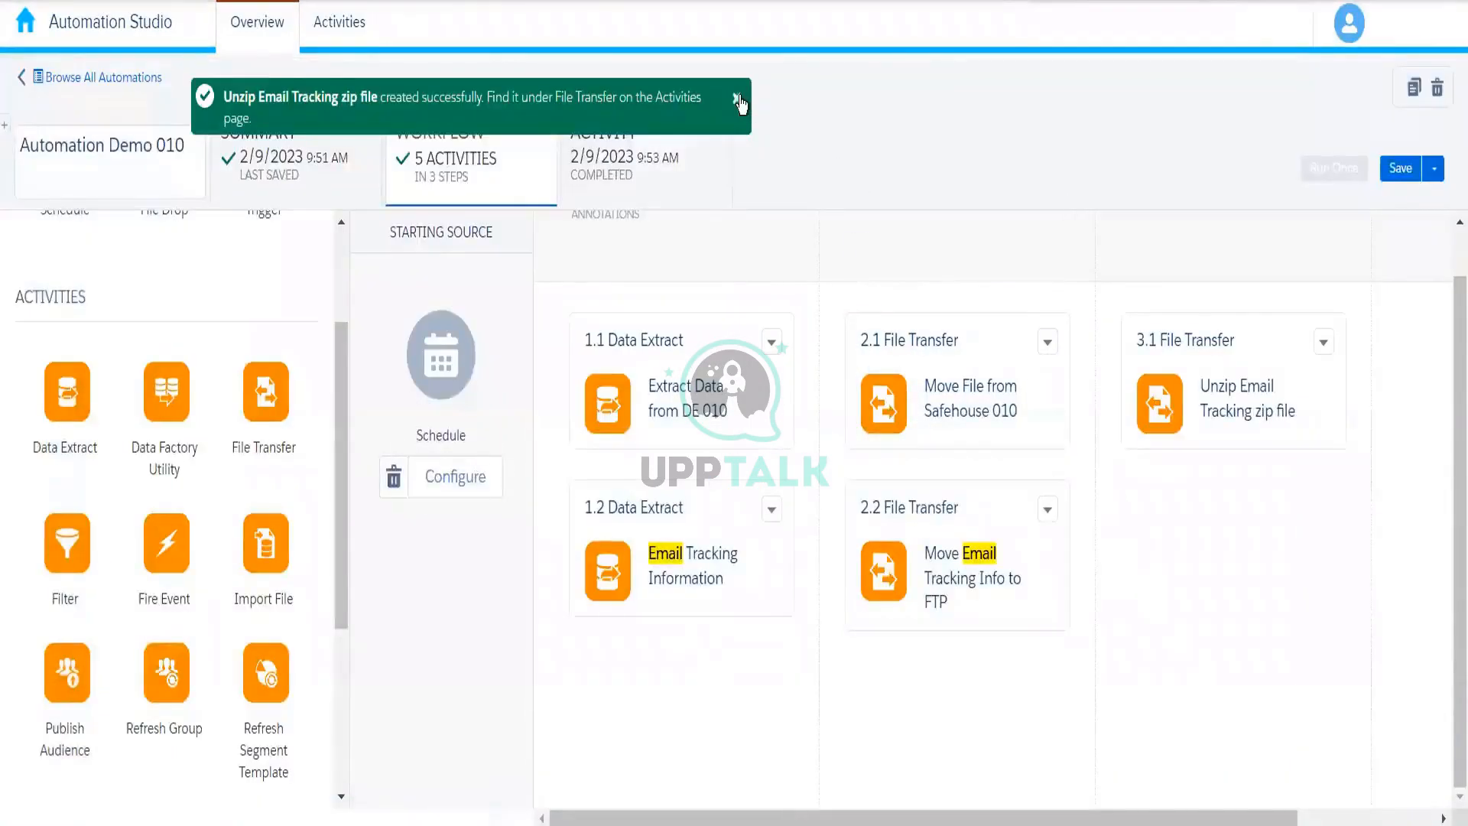
left_click(737, 99)
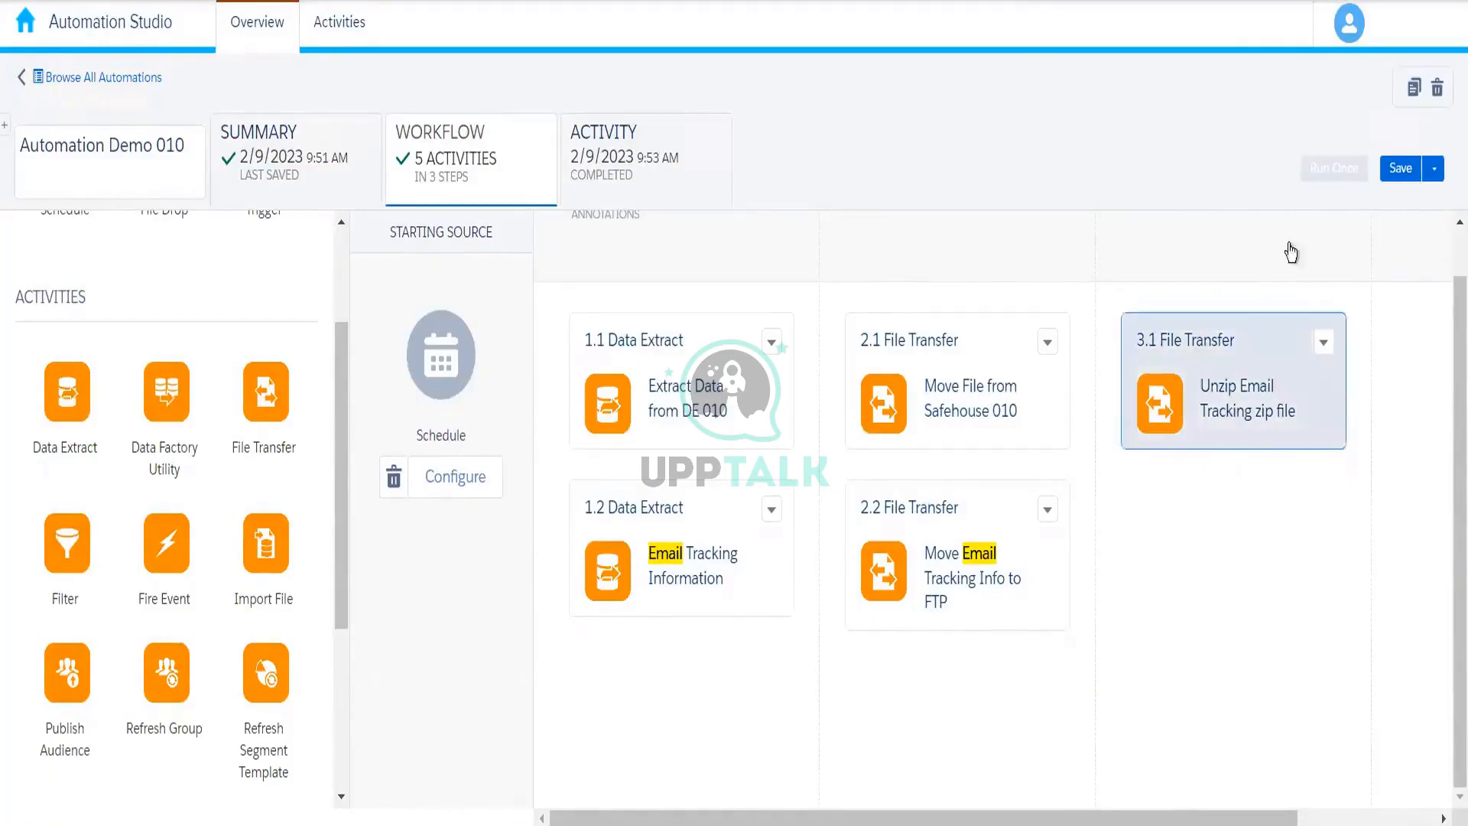
Save the automation and run only the step 3 Unzip Email Tracking zip file activity once.
left_click(1408, 170)
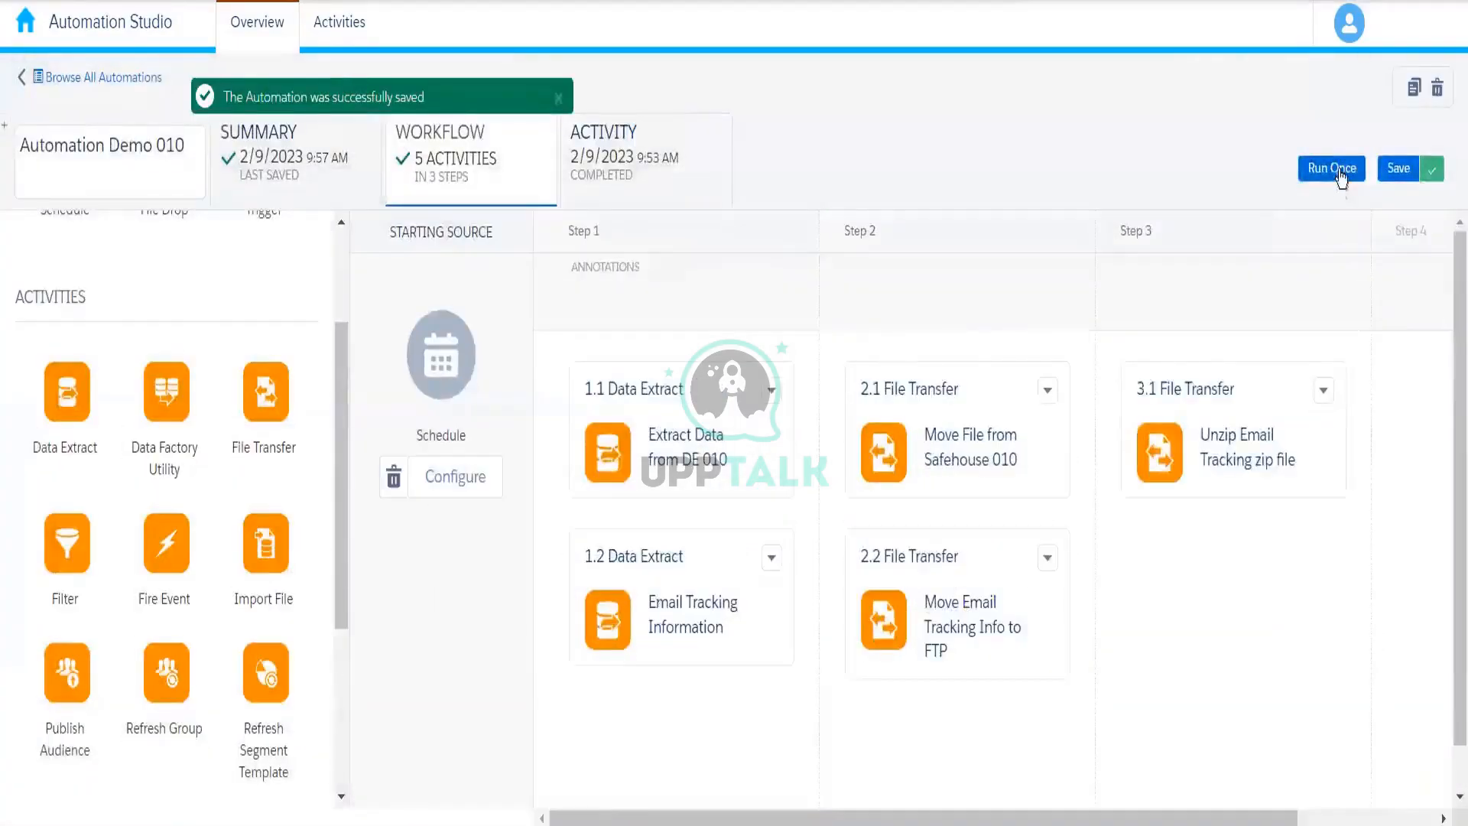
left_click(1340, 176)
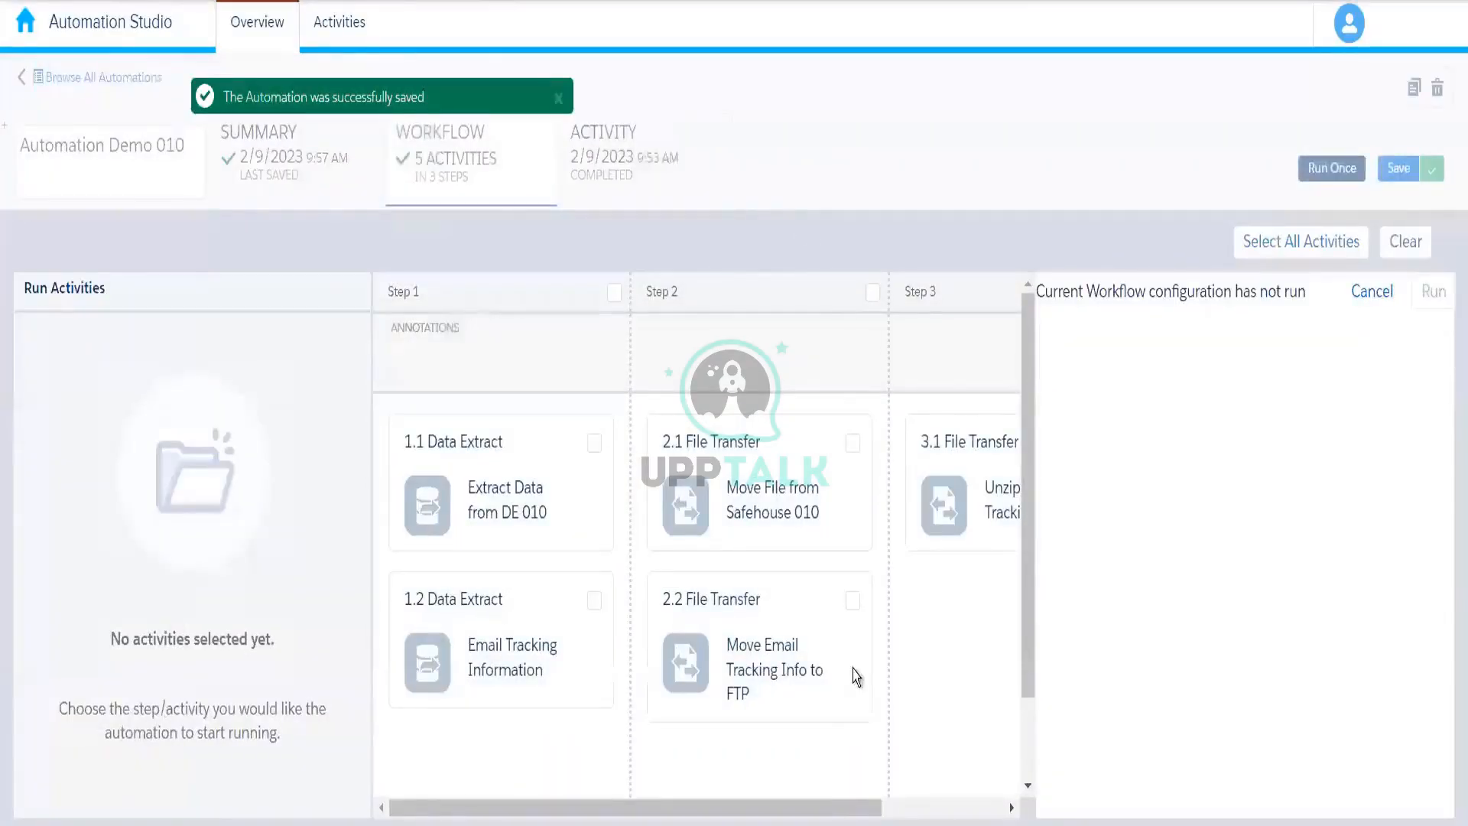
left_click(900, 805)
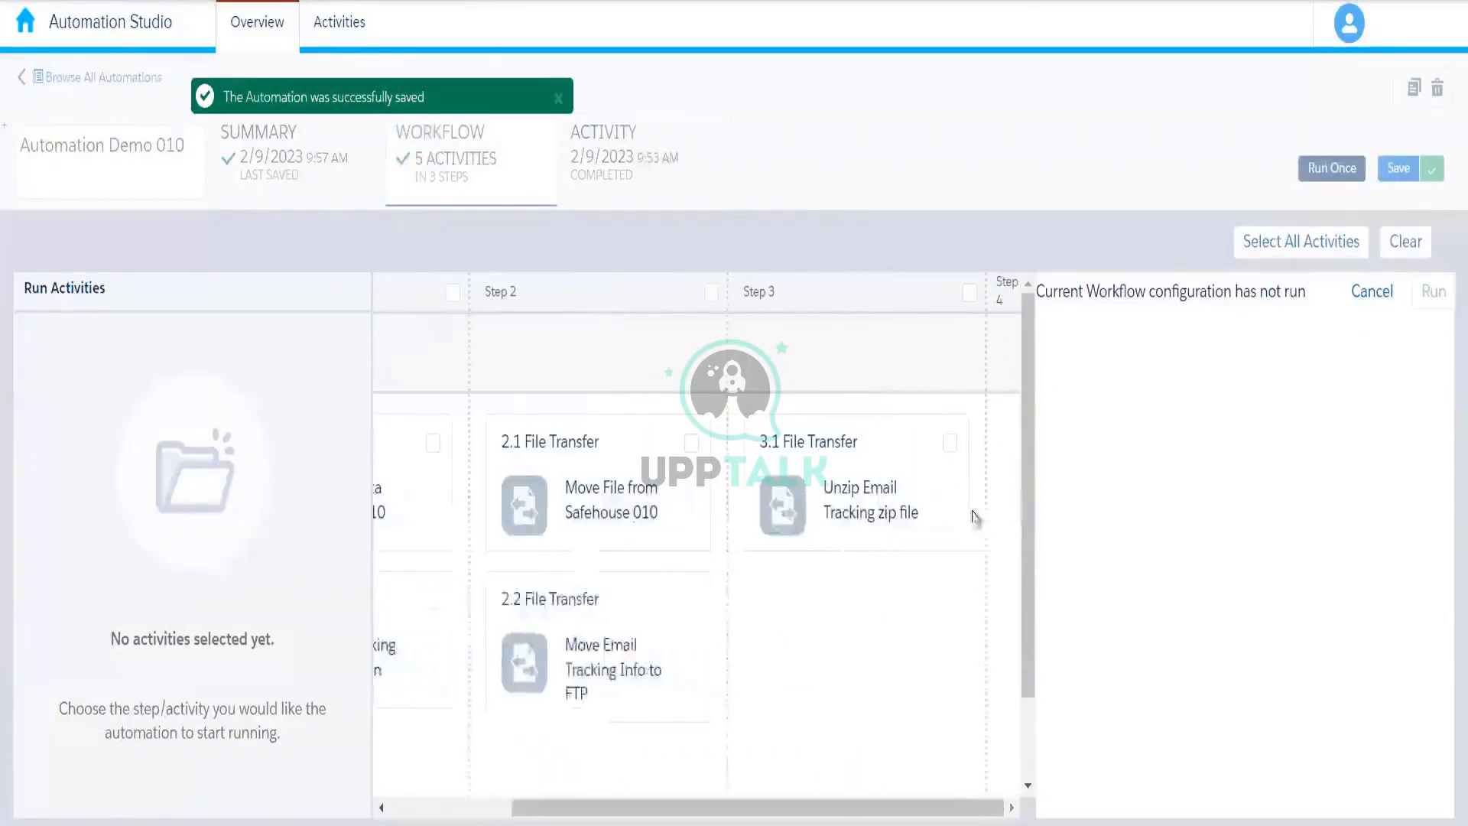
left_click(953, 450)
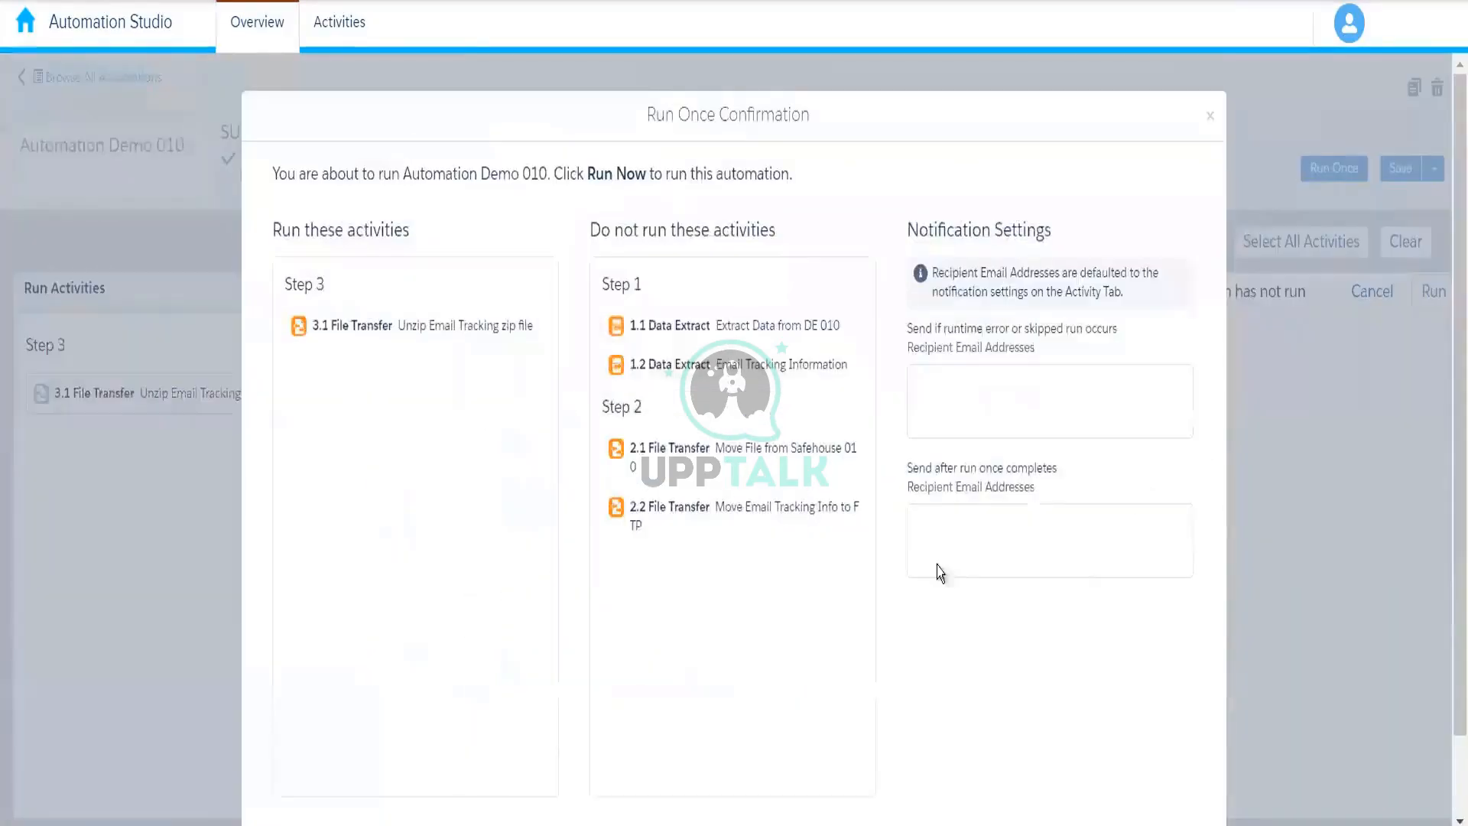
scroll(1449, 658, "down", 1)
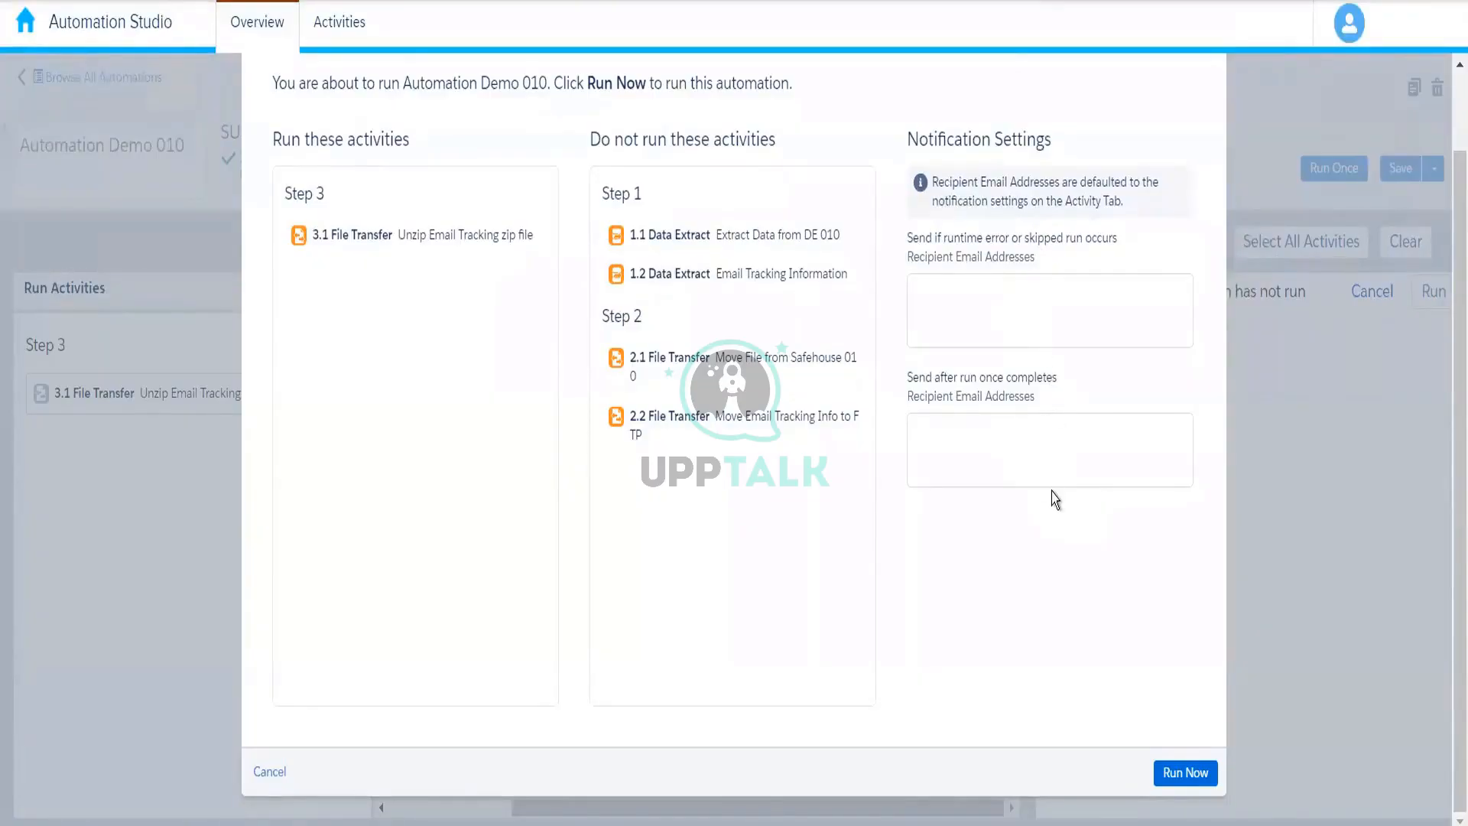
left_click(1184, 774)
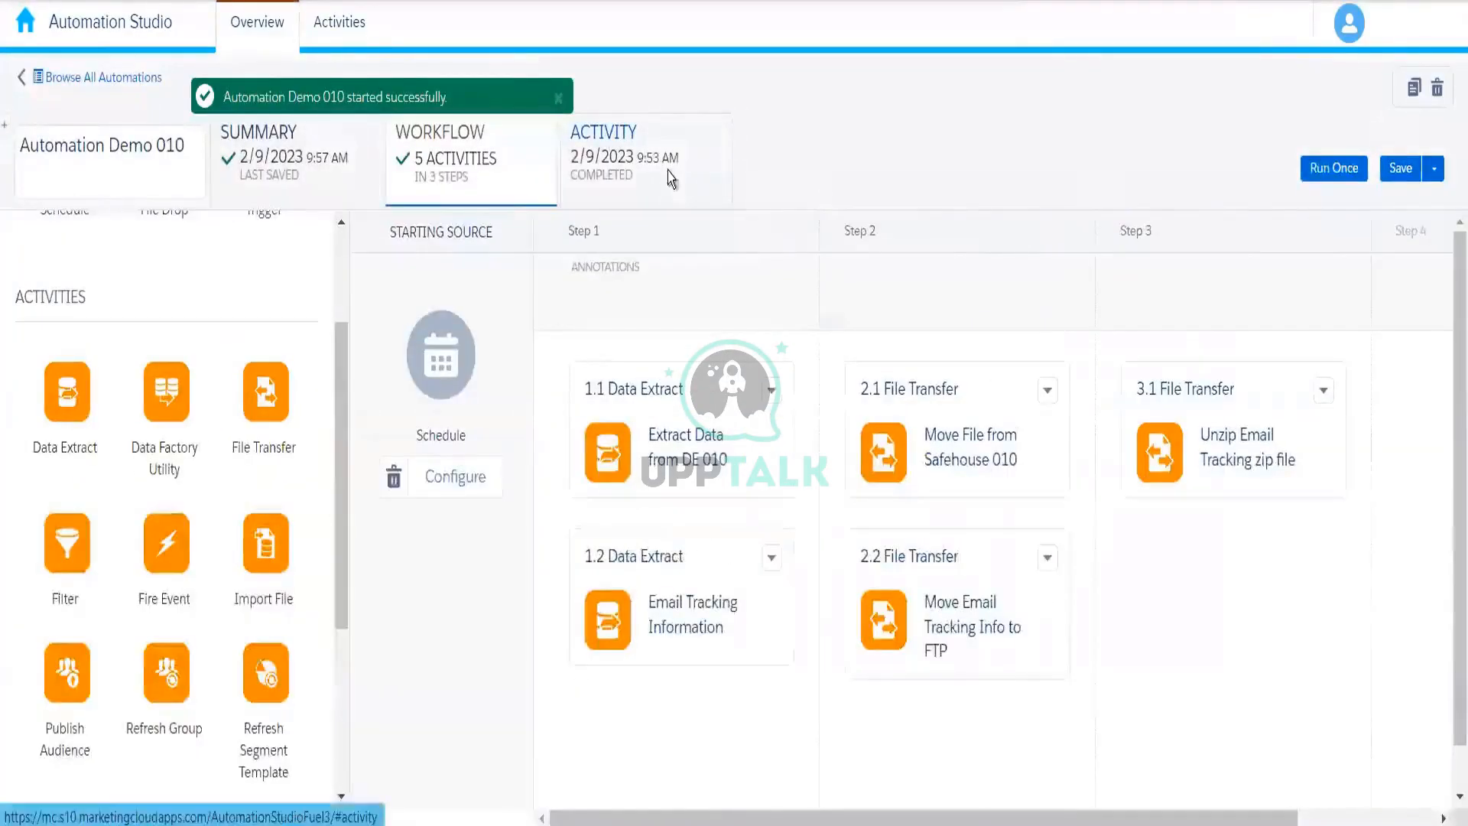
Open the automation's run log and refresh it to check the status of the unzip run.
left_click(669, 180)
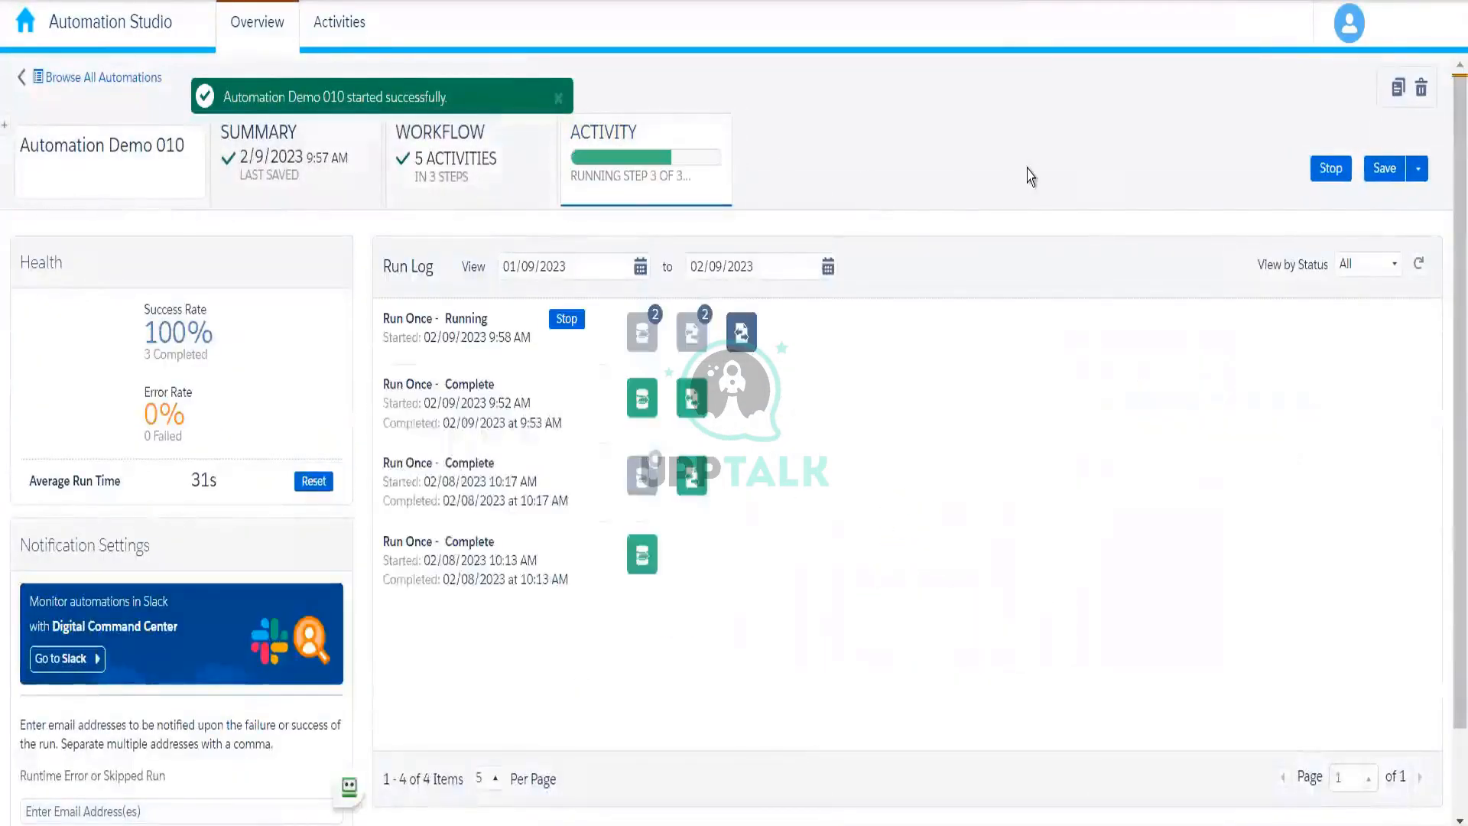
left_click(1419, 265)
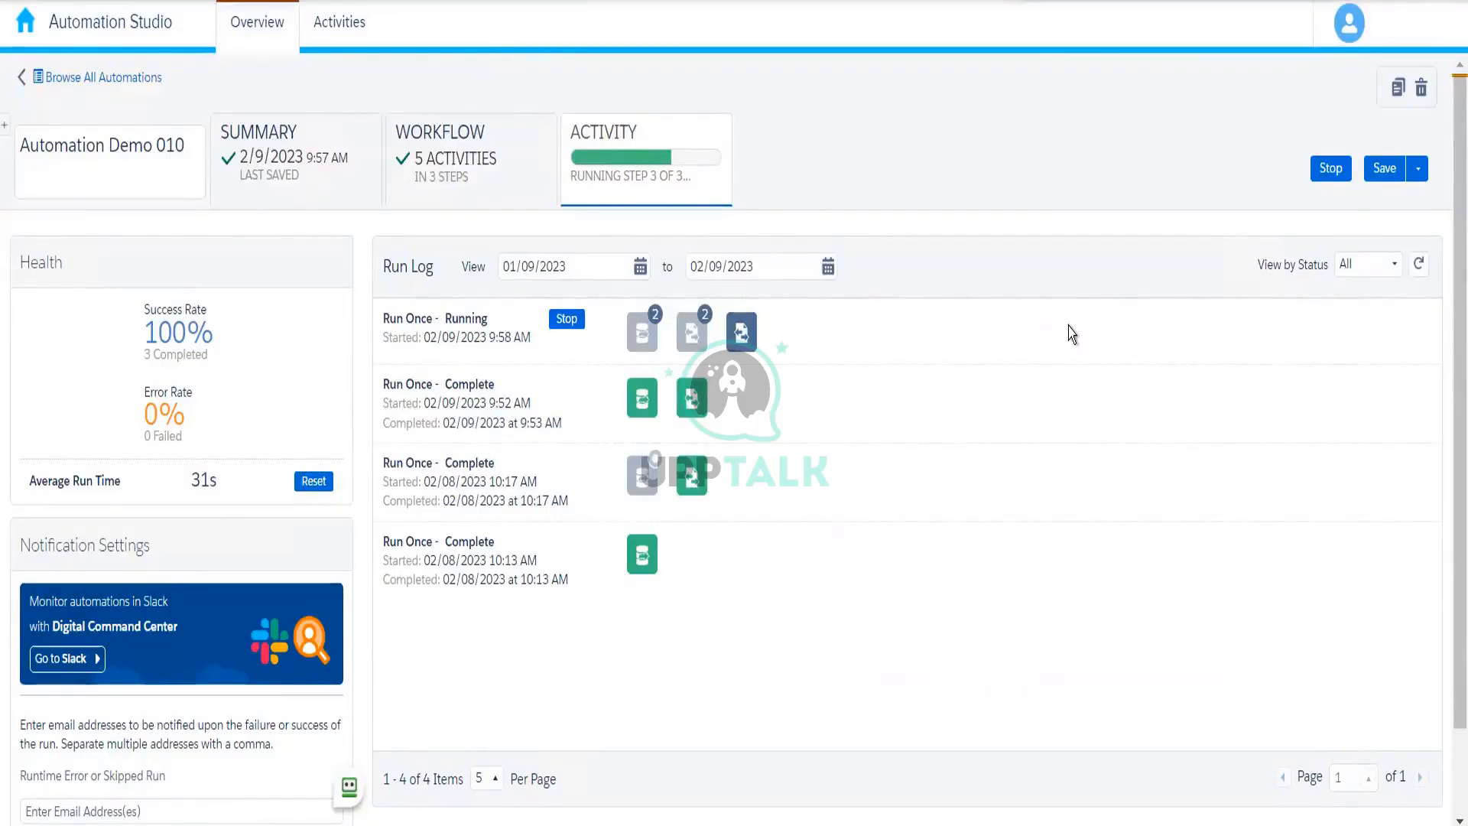
left_click(1420, 266)
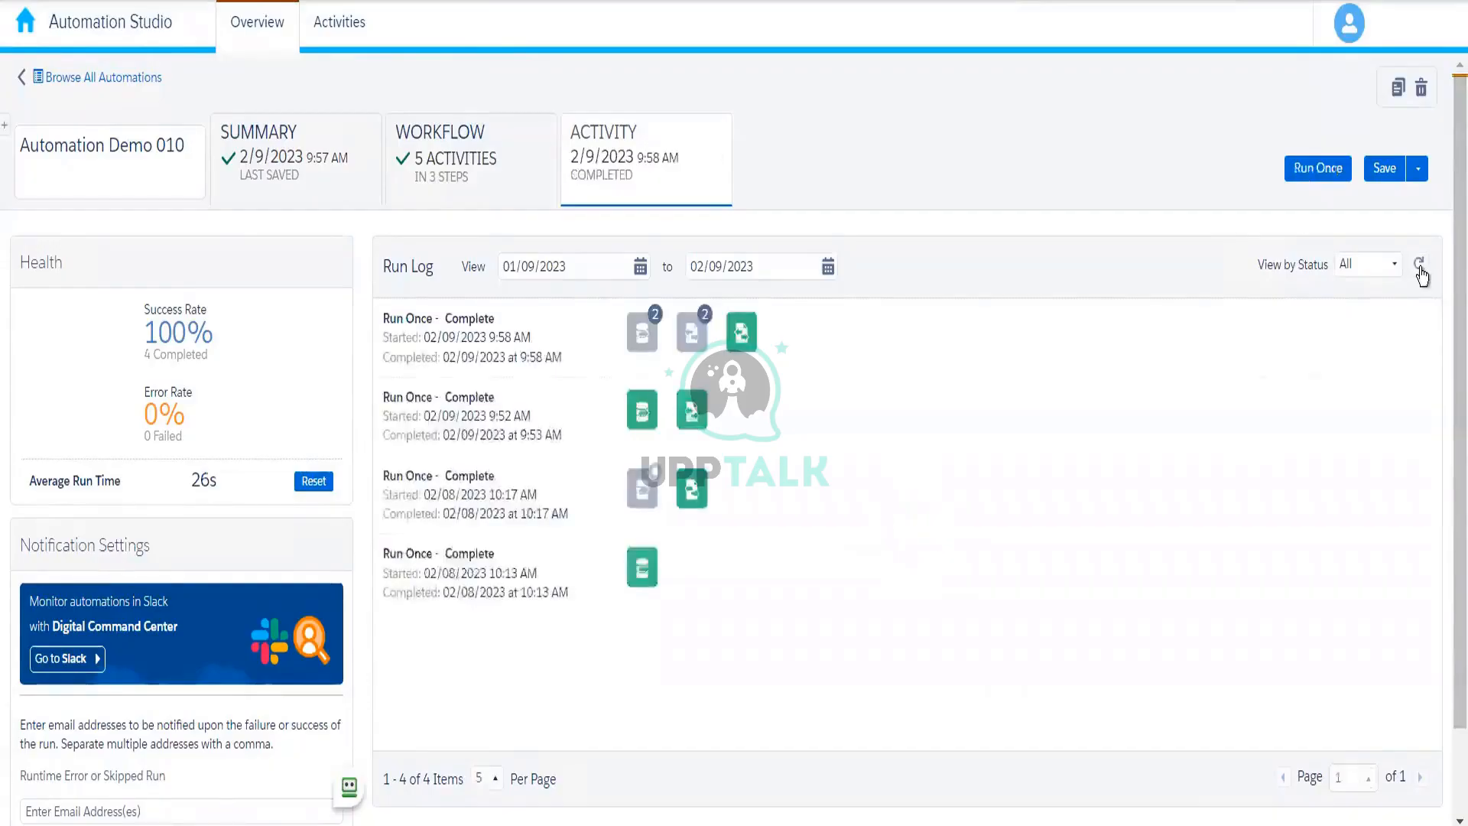
Return to the workflow, add an Import File activity to step 3 and open its activity selection.
left_click(487, 187)
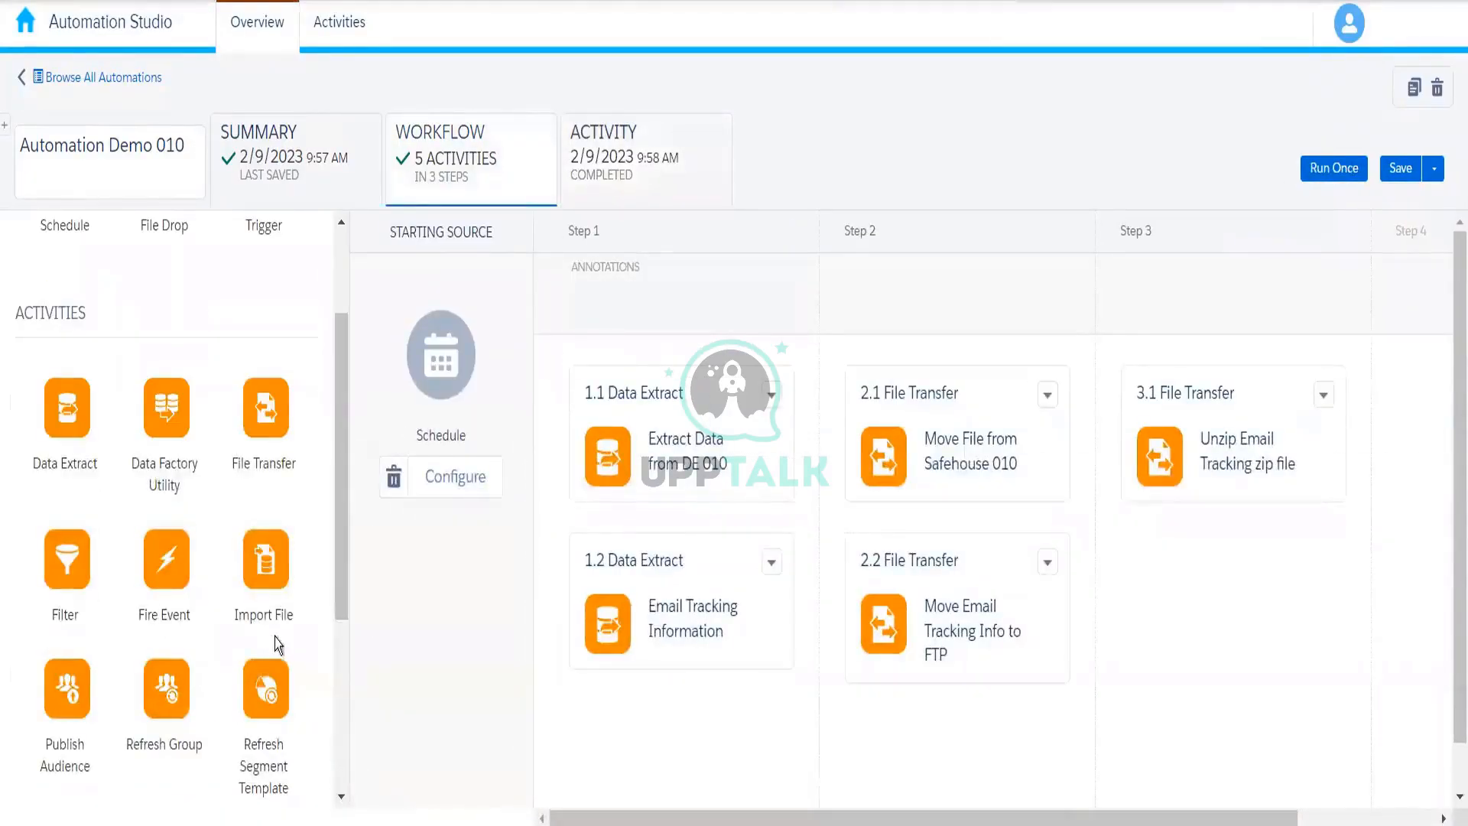
left_click_drag(260, 581, 1171, 591)
left_click(1221, 647)
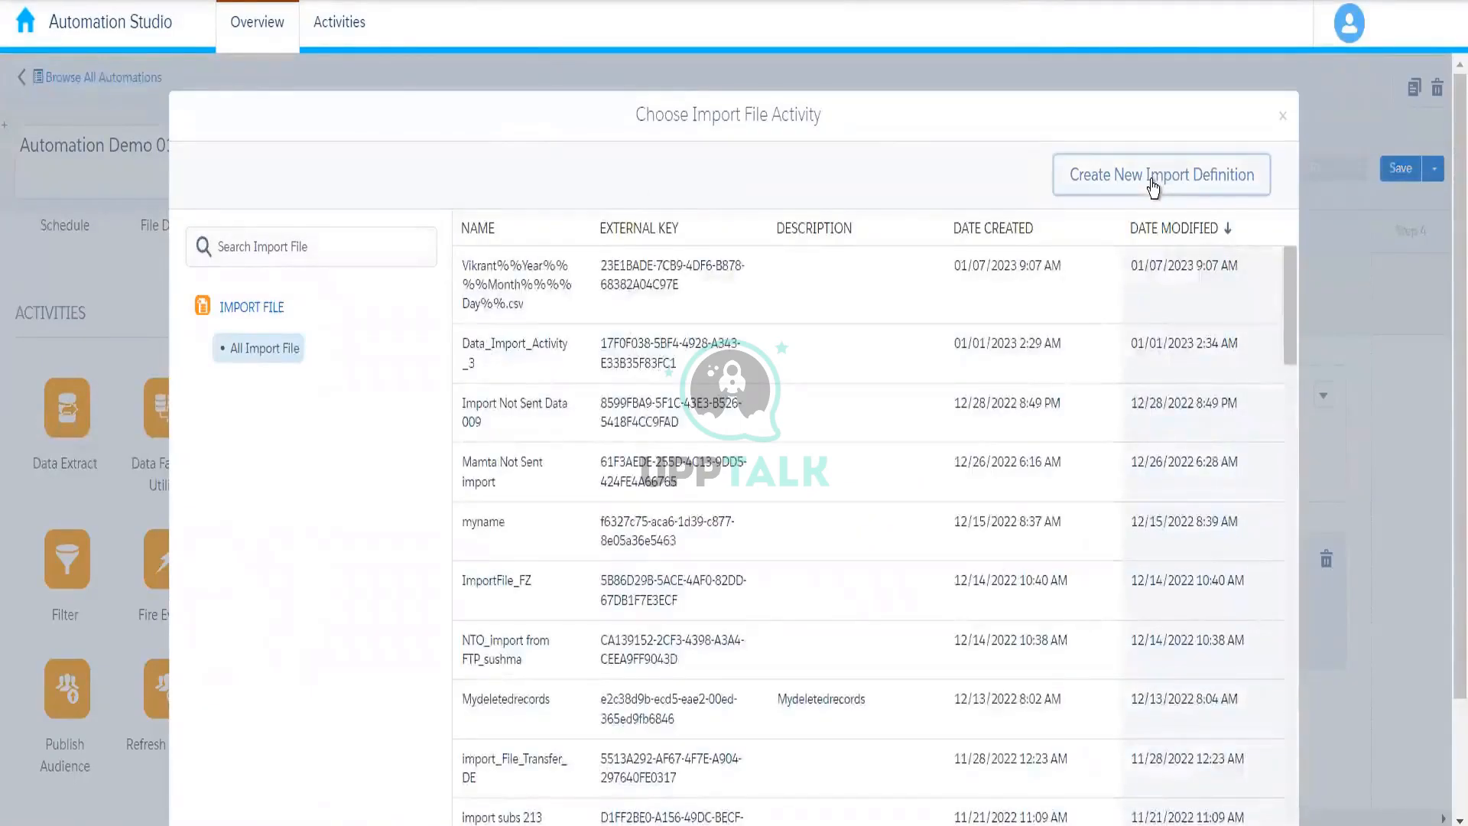
Start a new import definition named test 1234 and proceed to its file selection.
left_click(1155, 180)
left_click(430, 226)
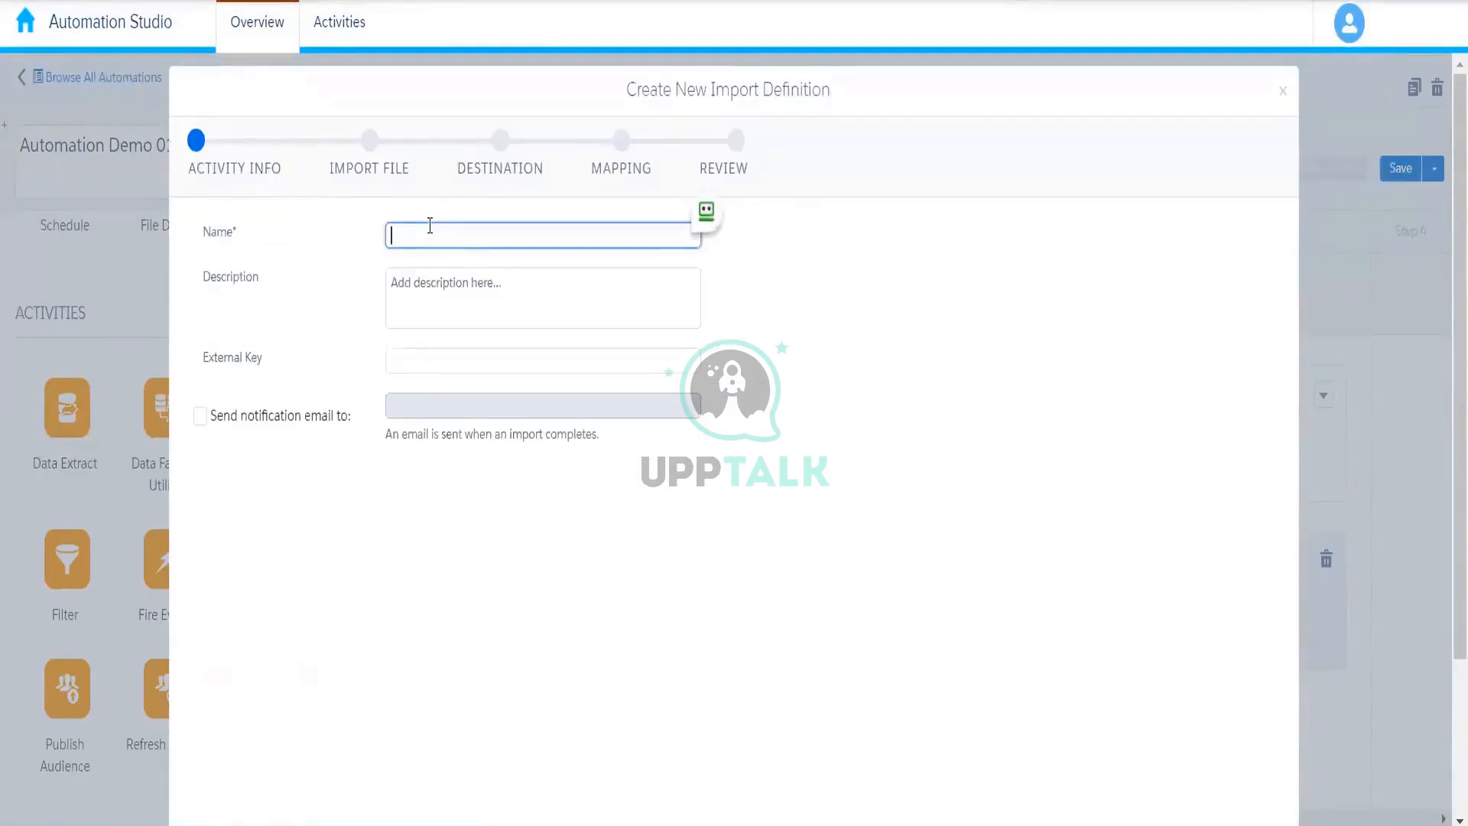
type("test")
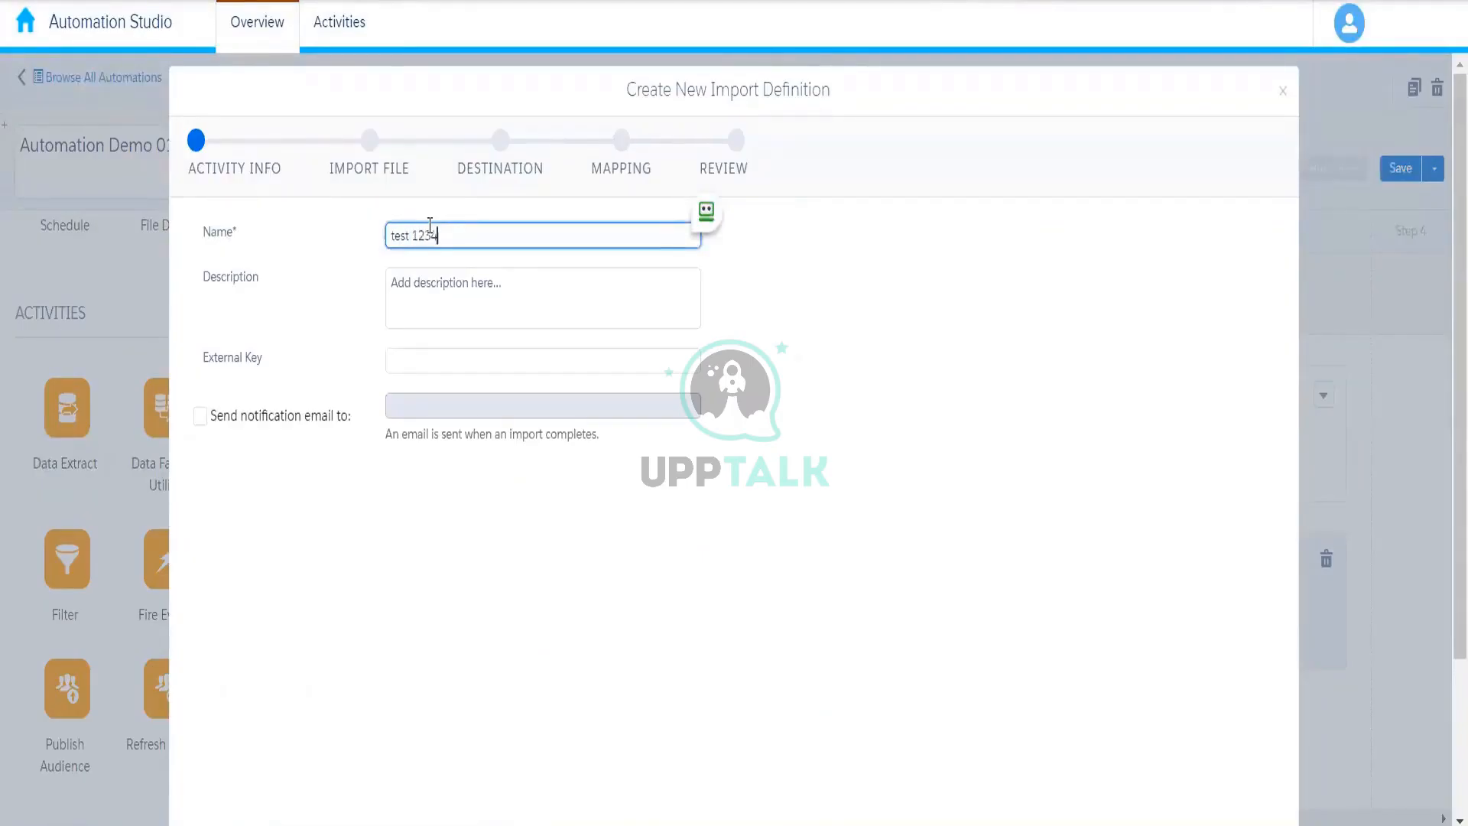
type(" 1234")
scroll(1453, 642, "down", 3)
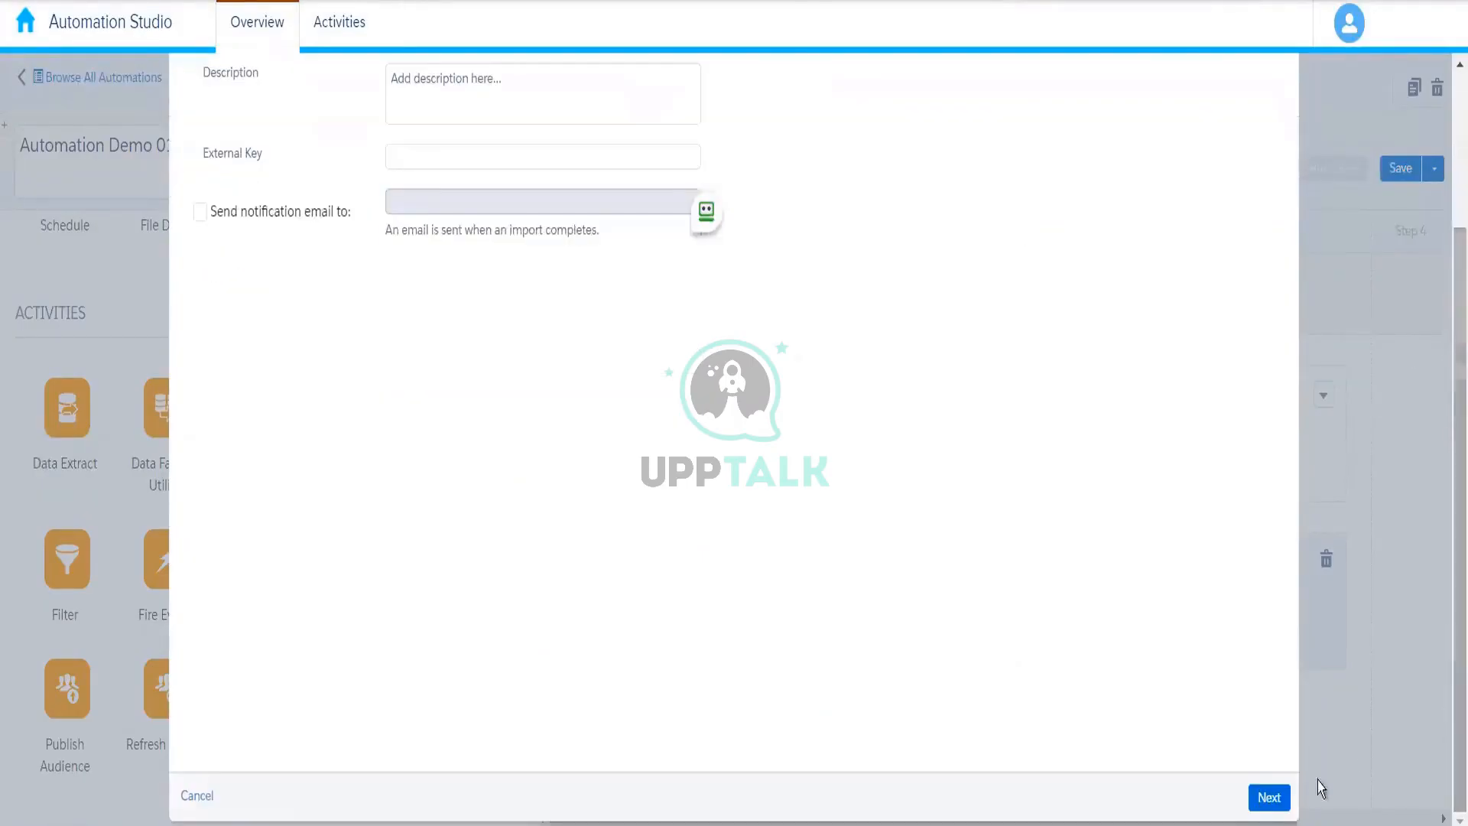
left_click(1267, 799)
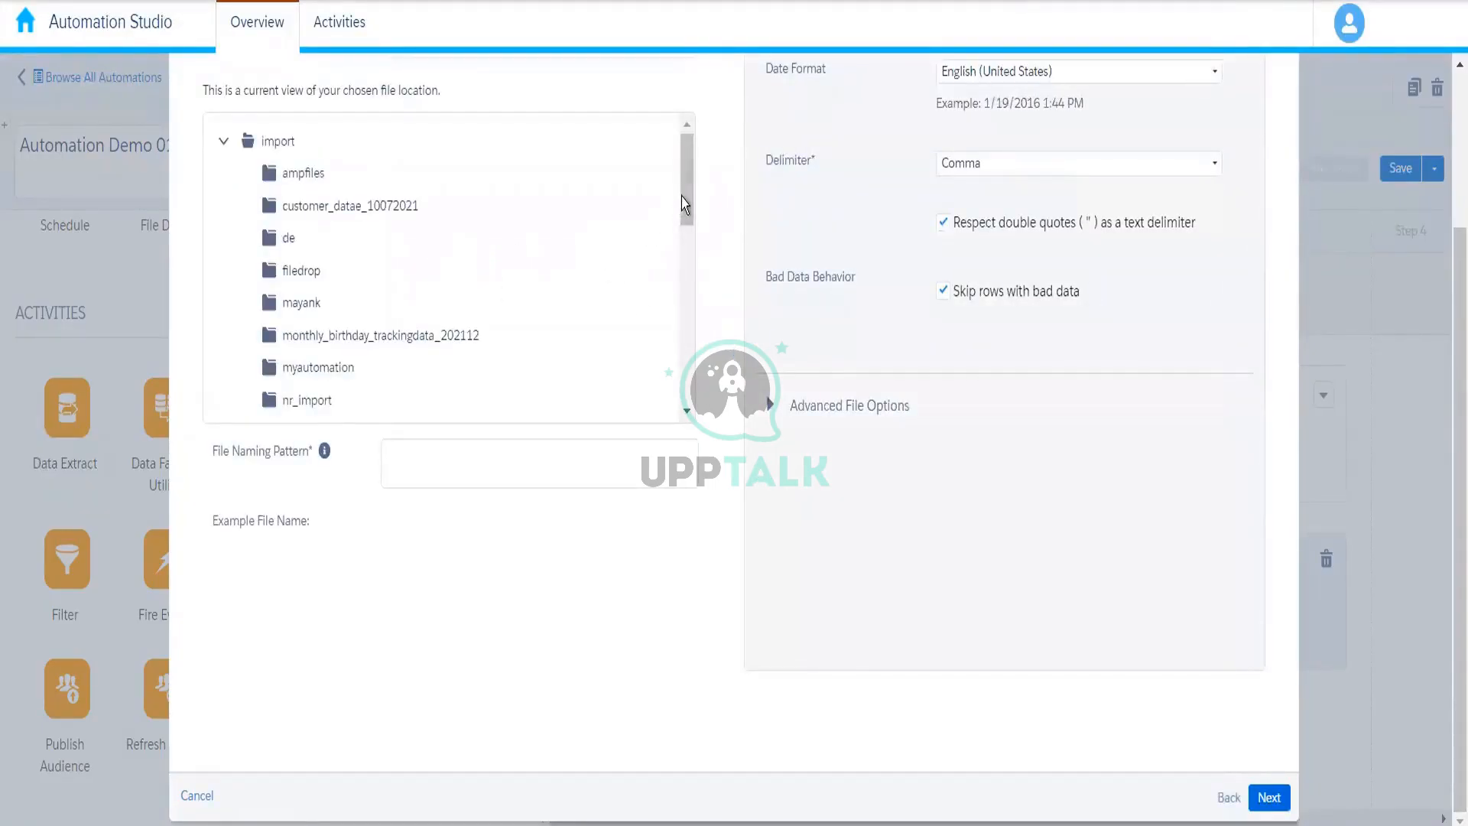
Look through the import file location listing for the unzipped tracking files and highlight Clicks.csv.
scroll(686, 249, "down", 10)
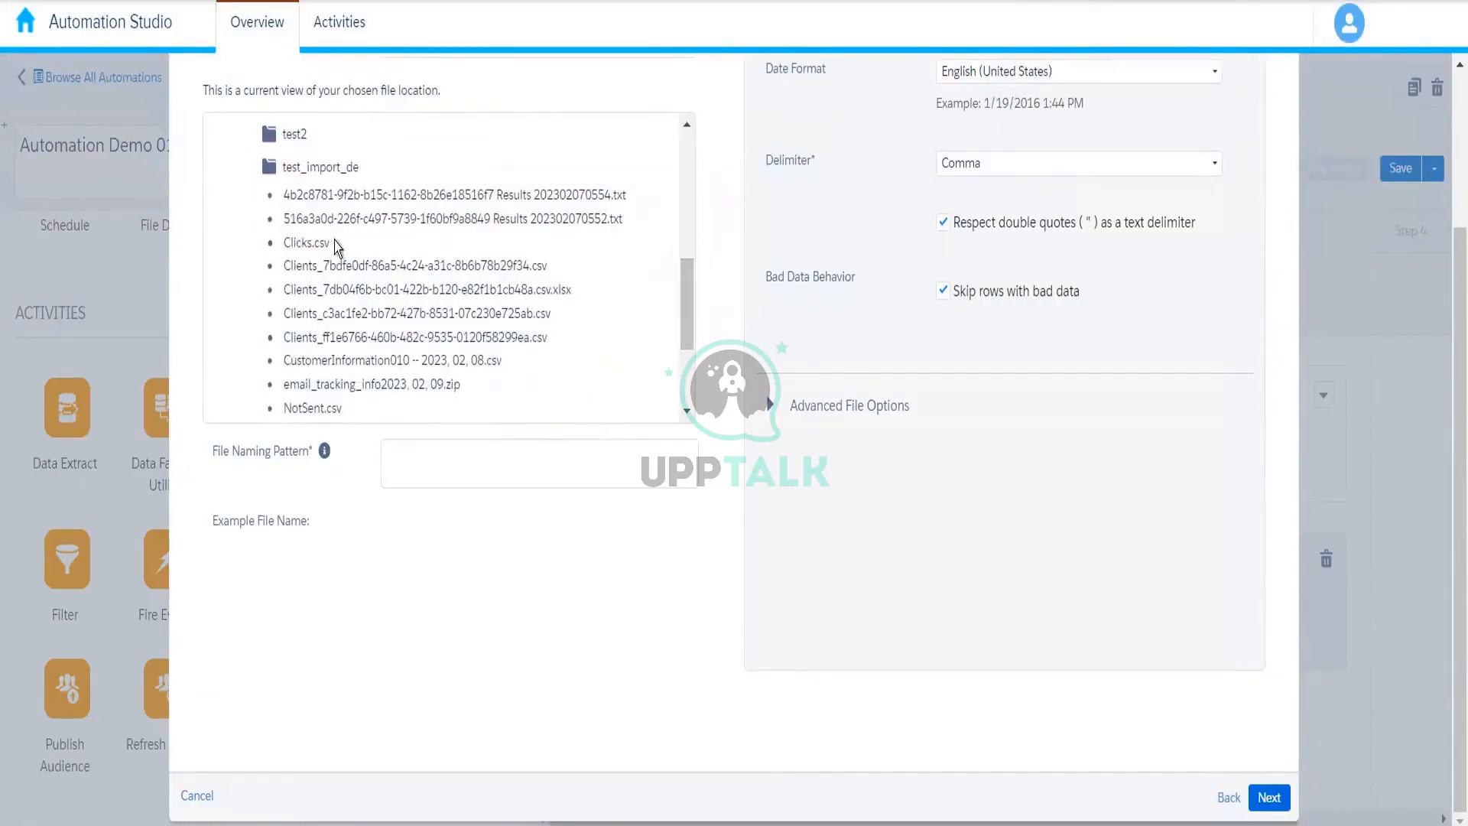
left_click_drag(331, 243, 283, 245)
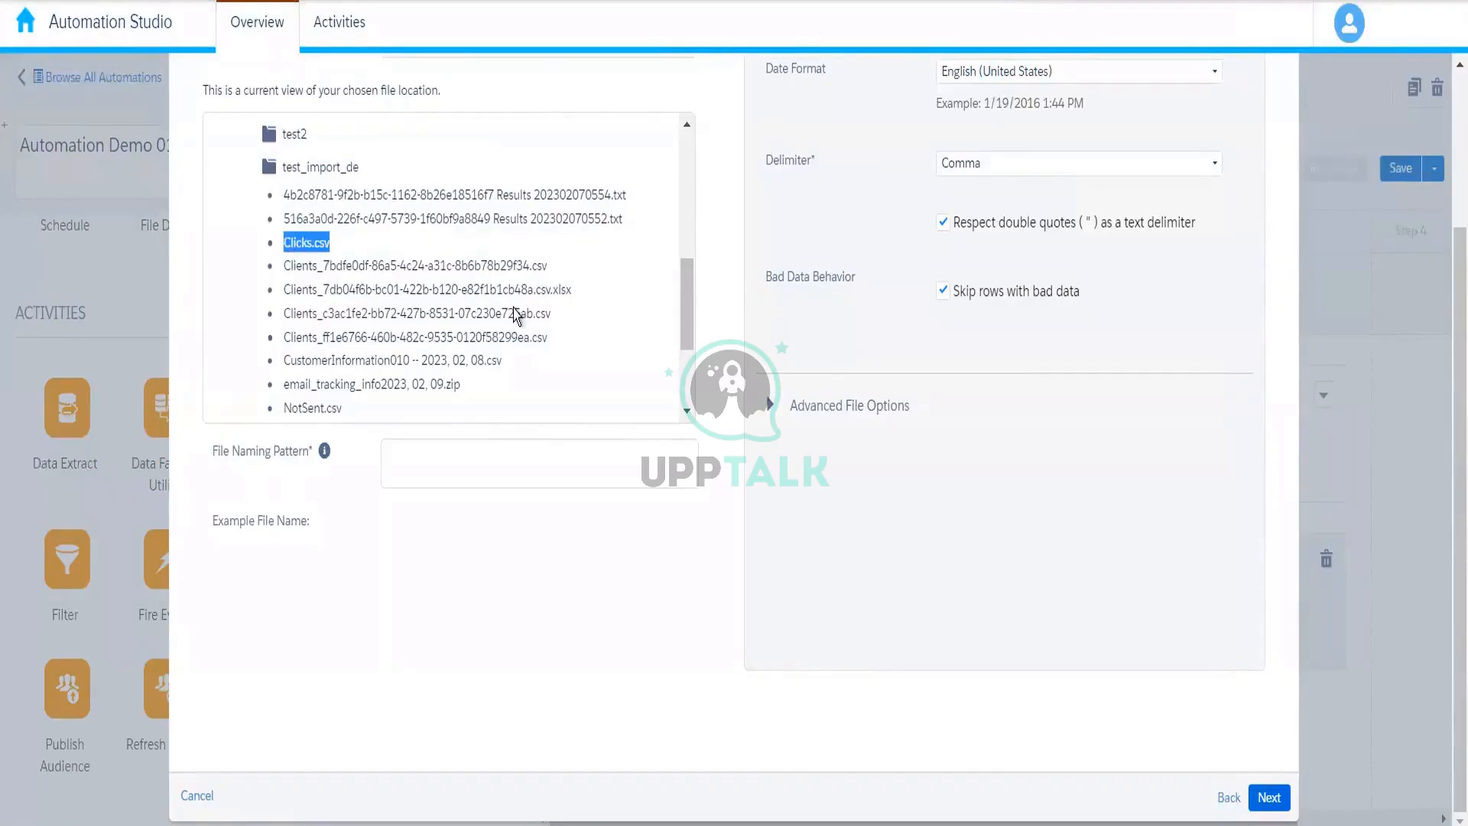
scroll(690, 336, "down", 2)
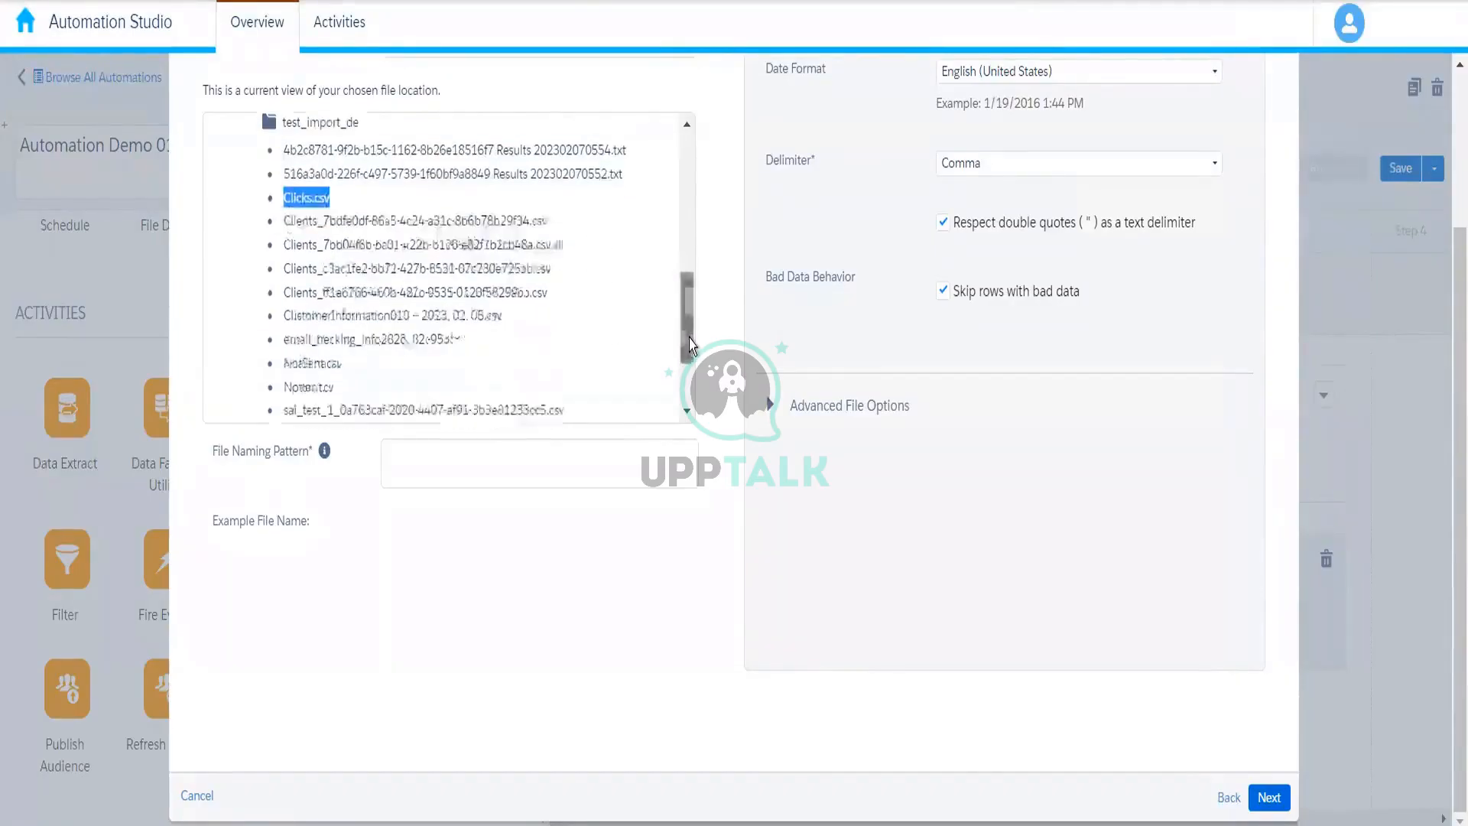
left_click_drag(343, 337, 284, 361)
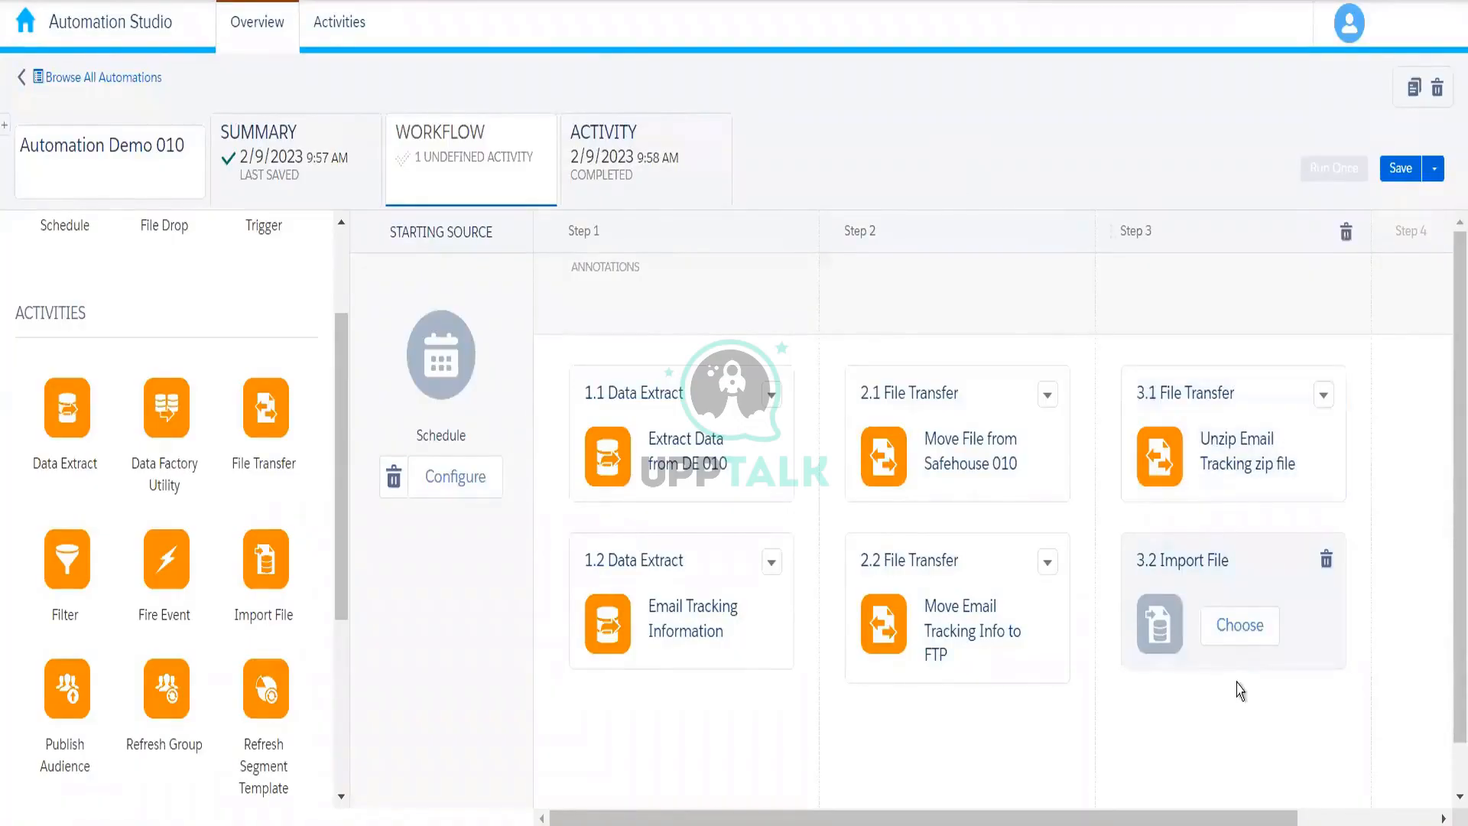
left_click_drag(1451, 629, 1451, 679)
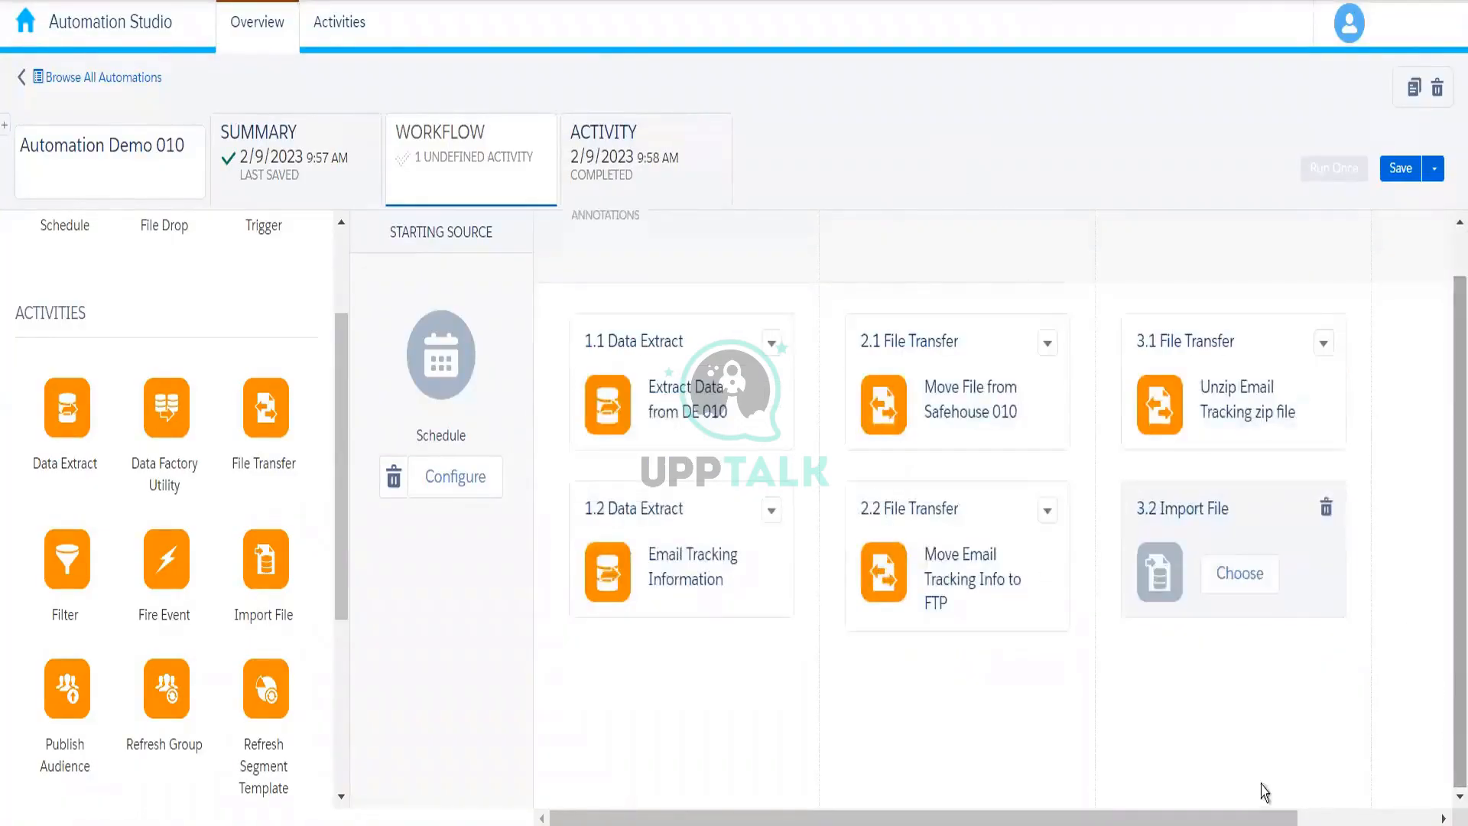
left_click_drag(1249, 818, 1368, 818)
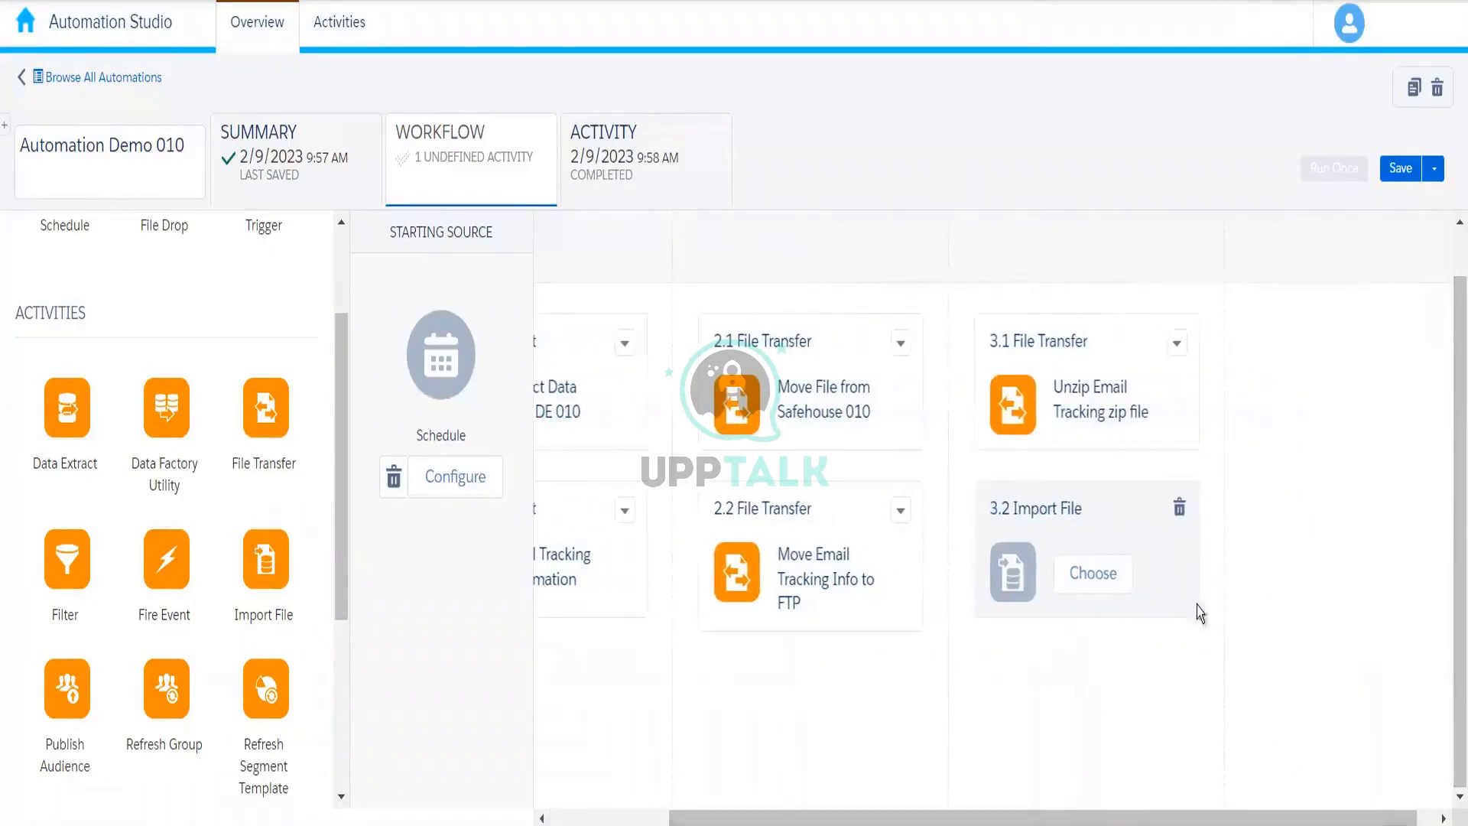
Open the activity selection for the undefined Import File activity in step 3.
left_click(1111, 586)
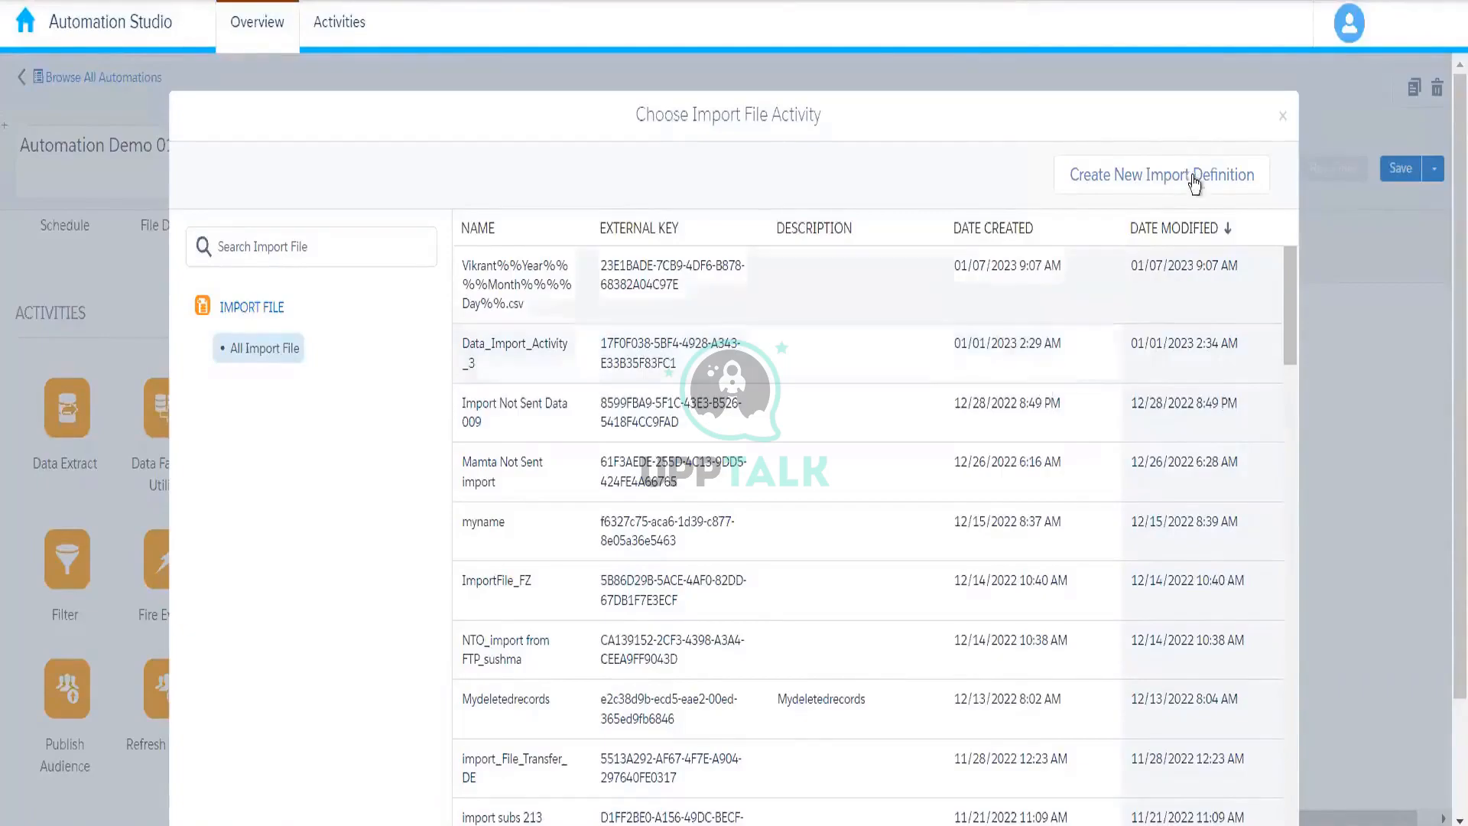
left_click(1281, 129)
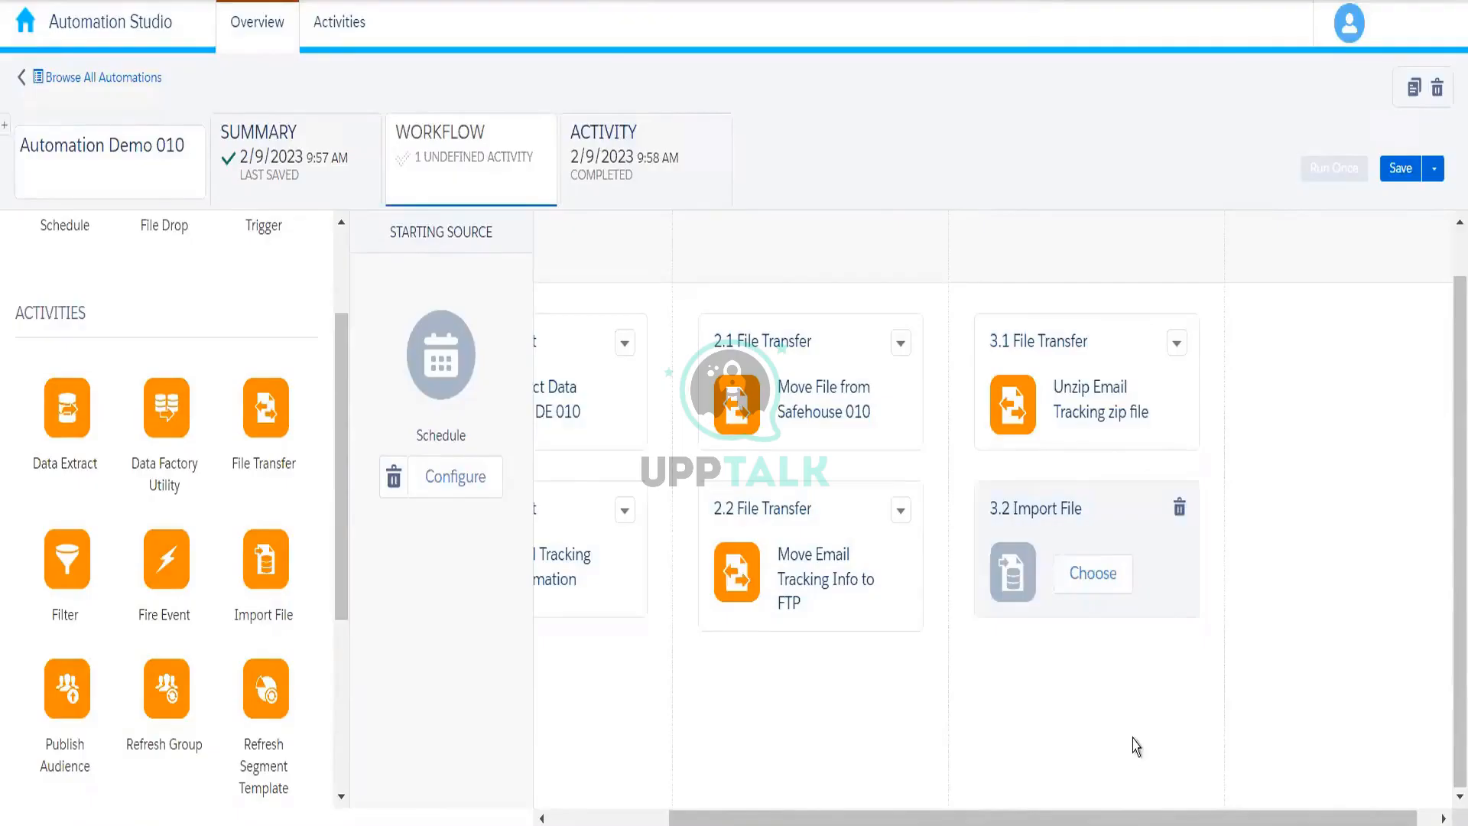
left_click(1108, 588)
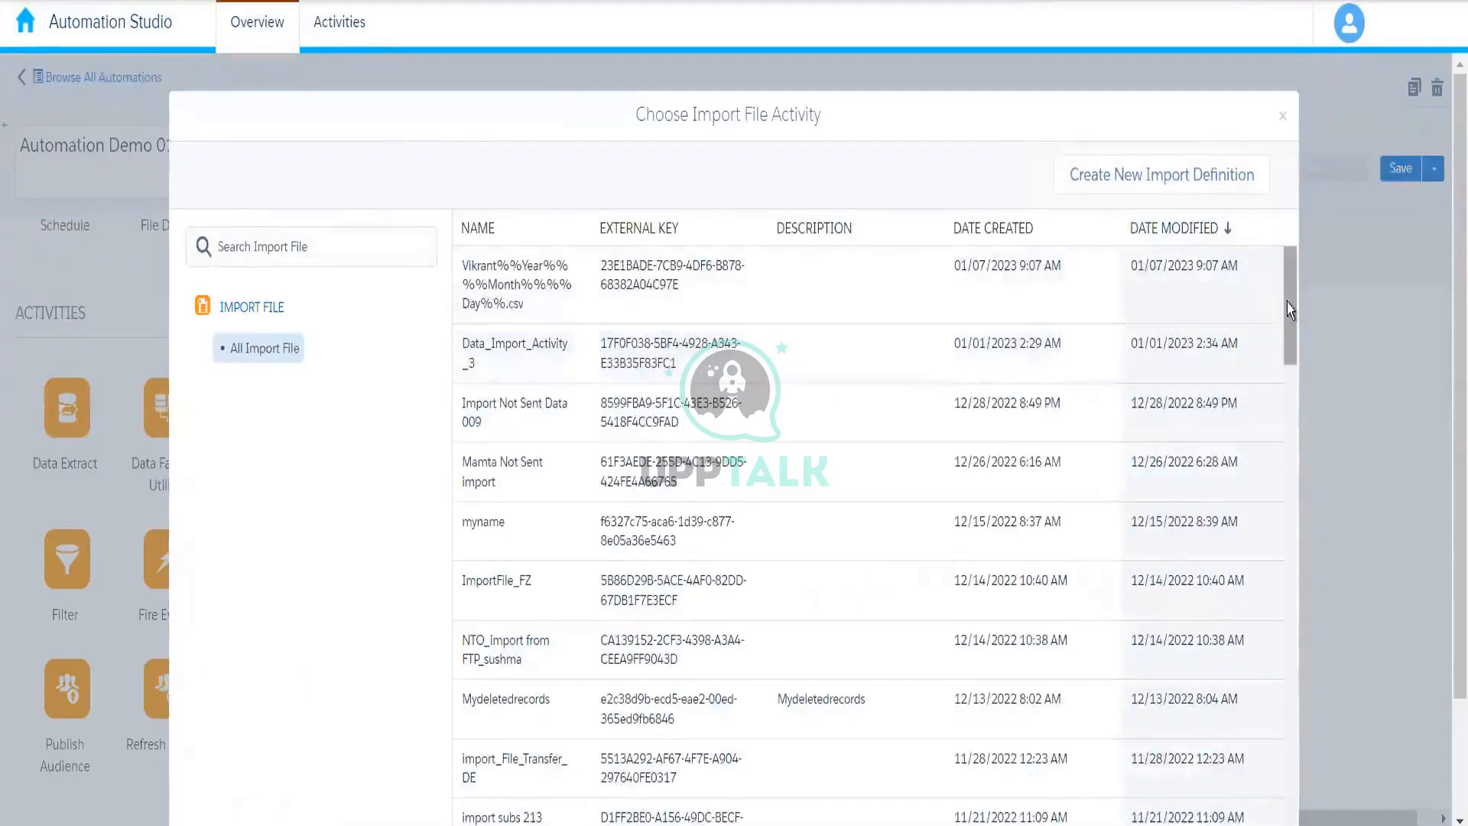
scroll(1282, 499, "down", 5)
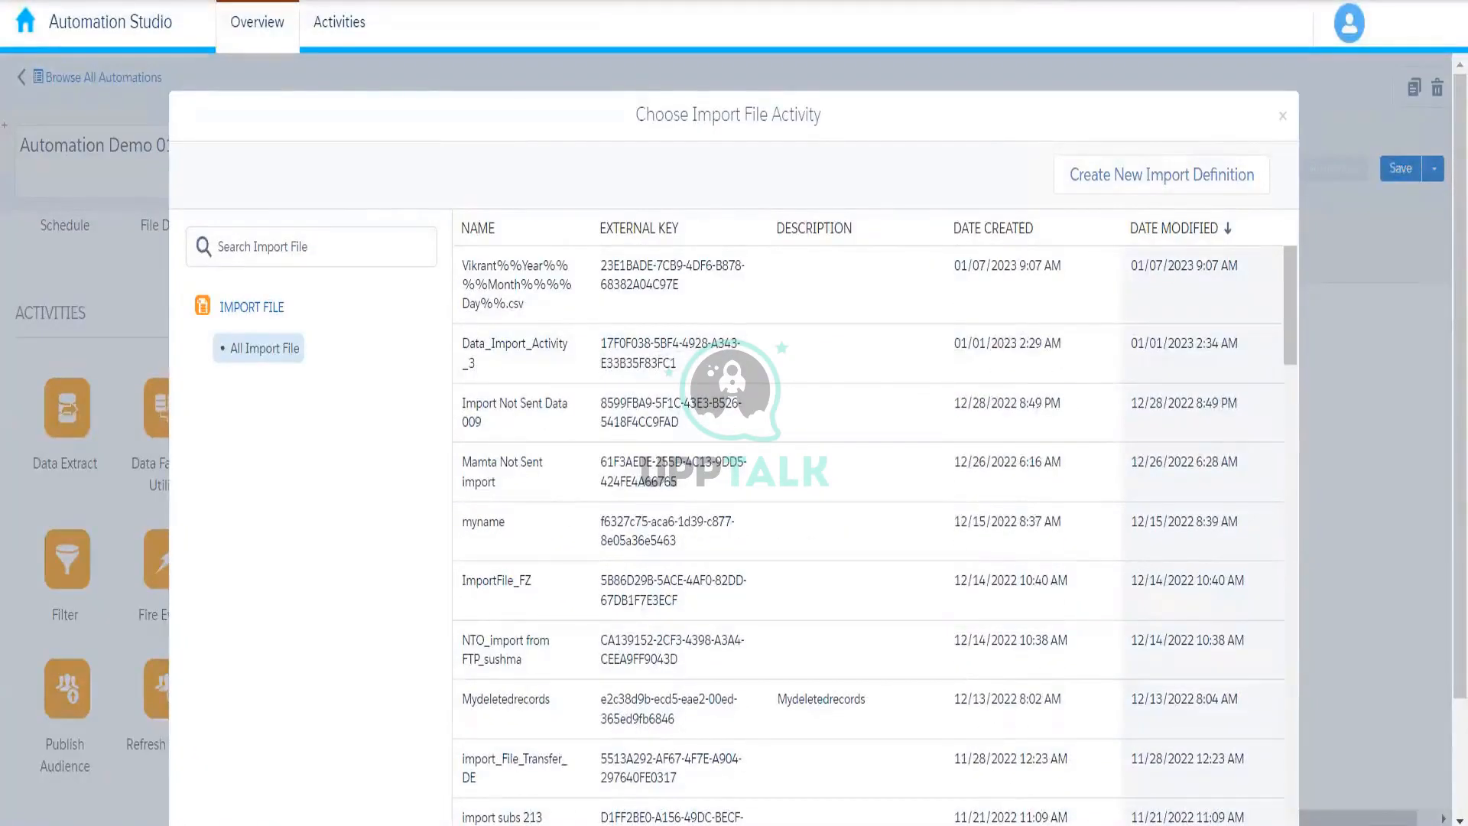
Duplicate the browser tab, switch to Email Studio in the copy and open its subscriber data extensions.
right_click(158, 1)
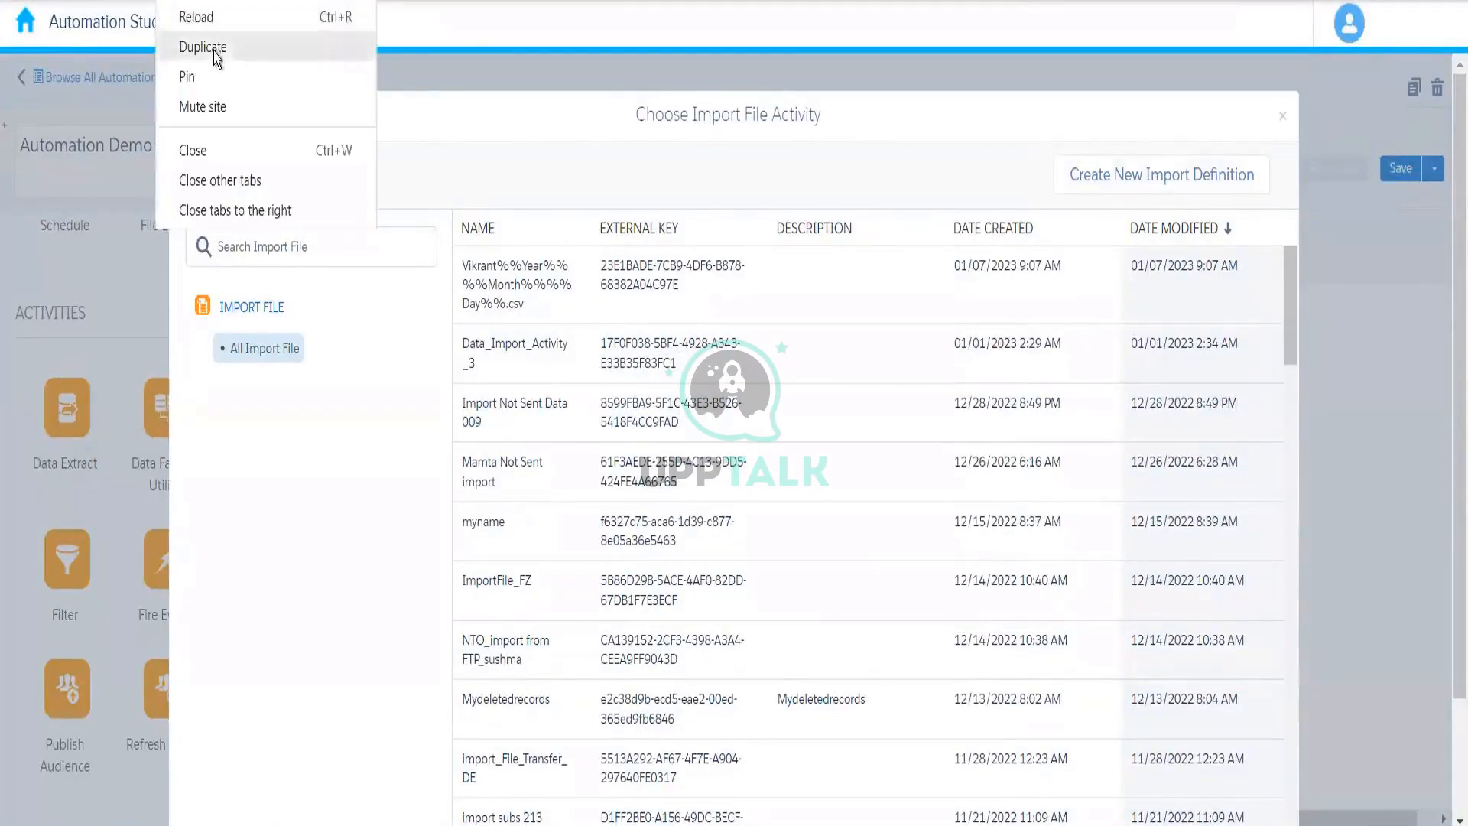
left_click(202, 48)
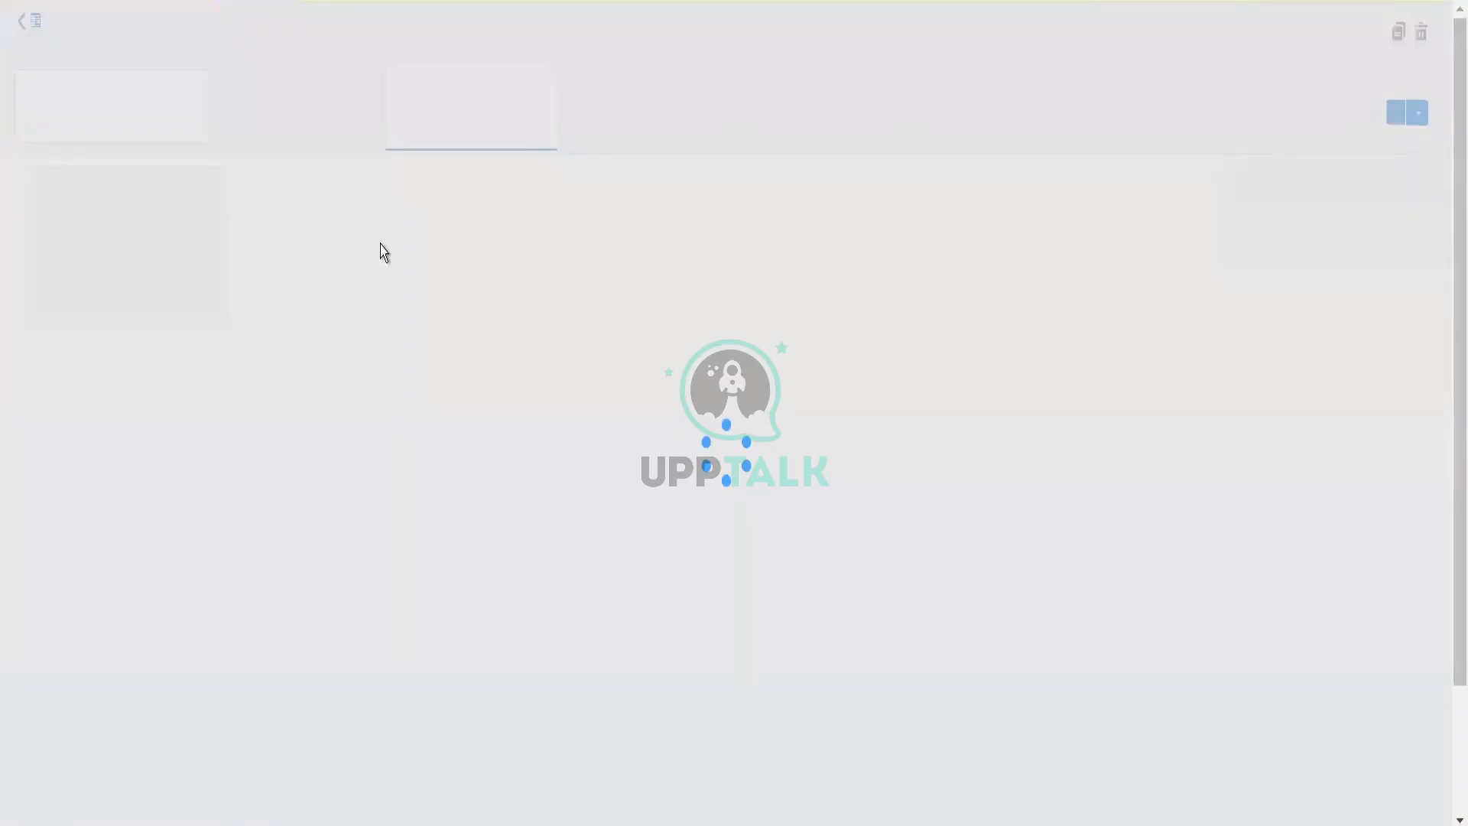
mouse_move(33, 2)
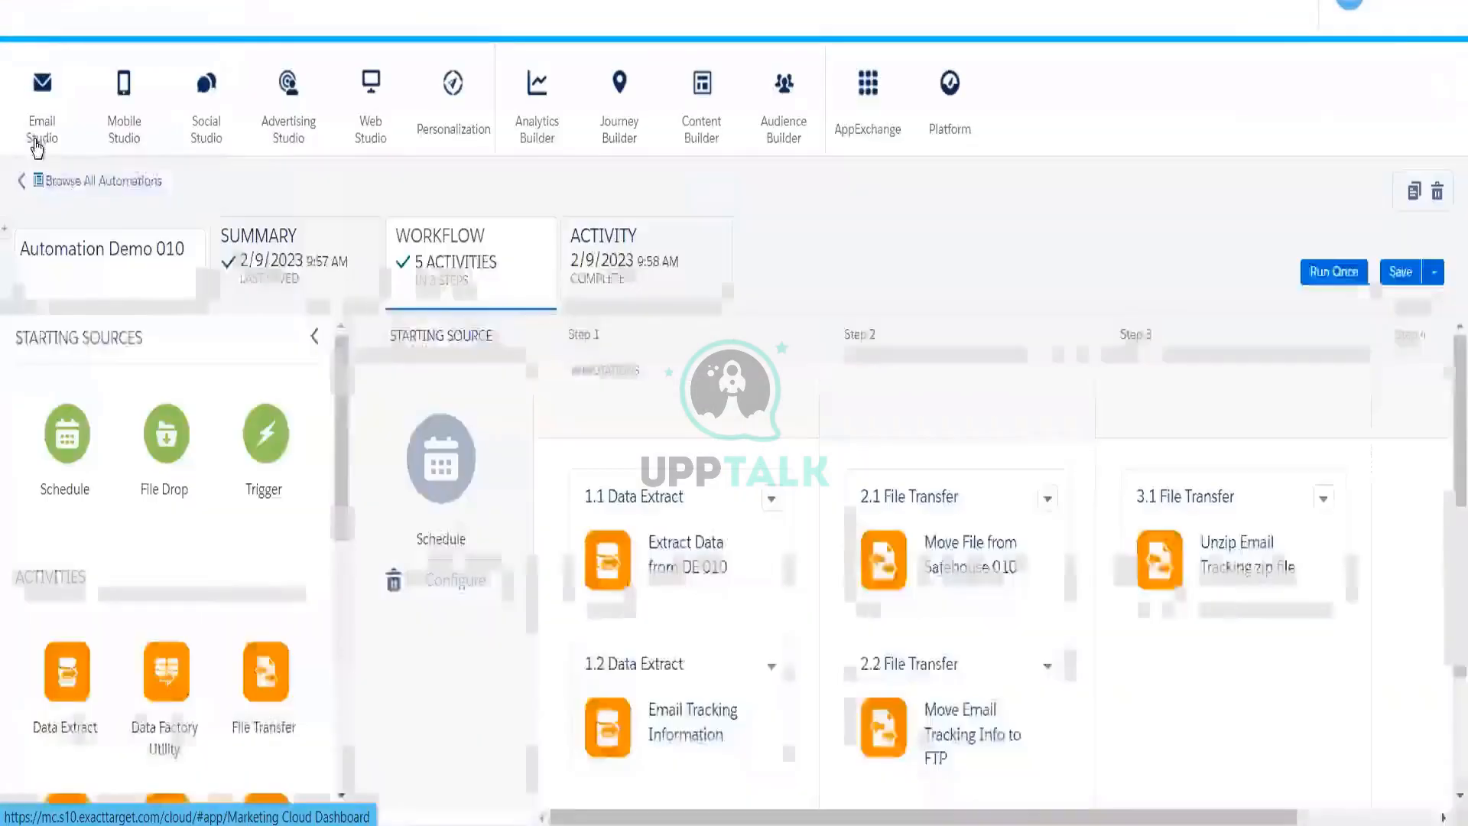
mouse_move(38, 141)
left_click(54, 194)
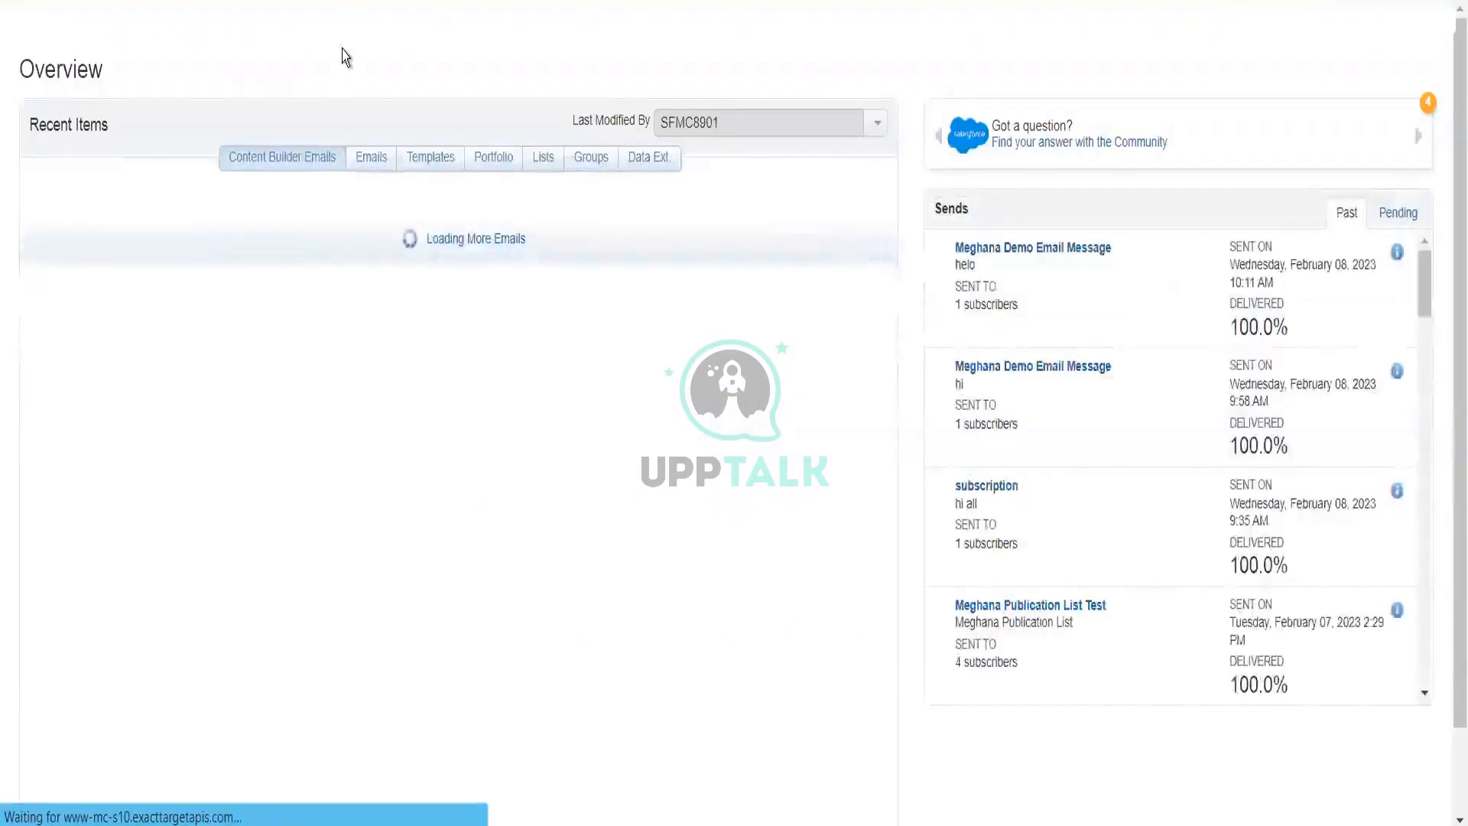
left_click(343, 16)
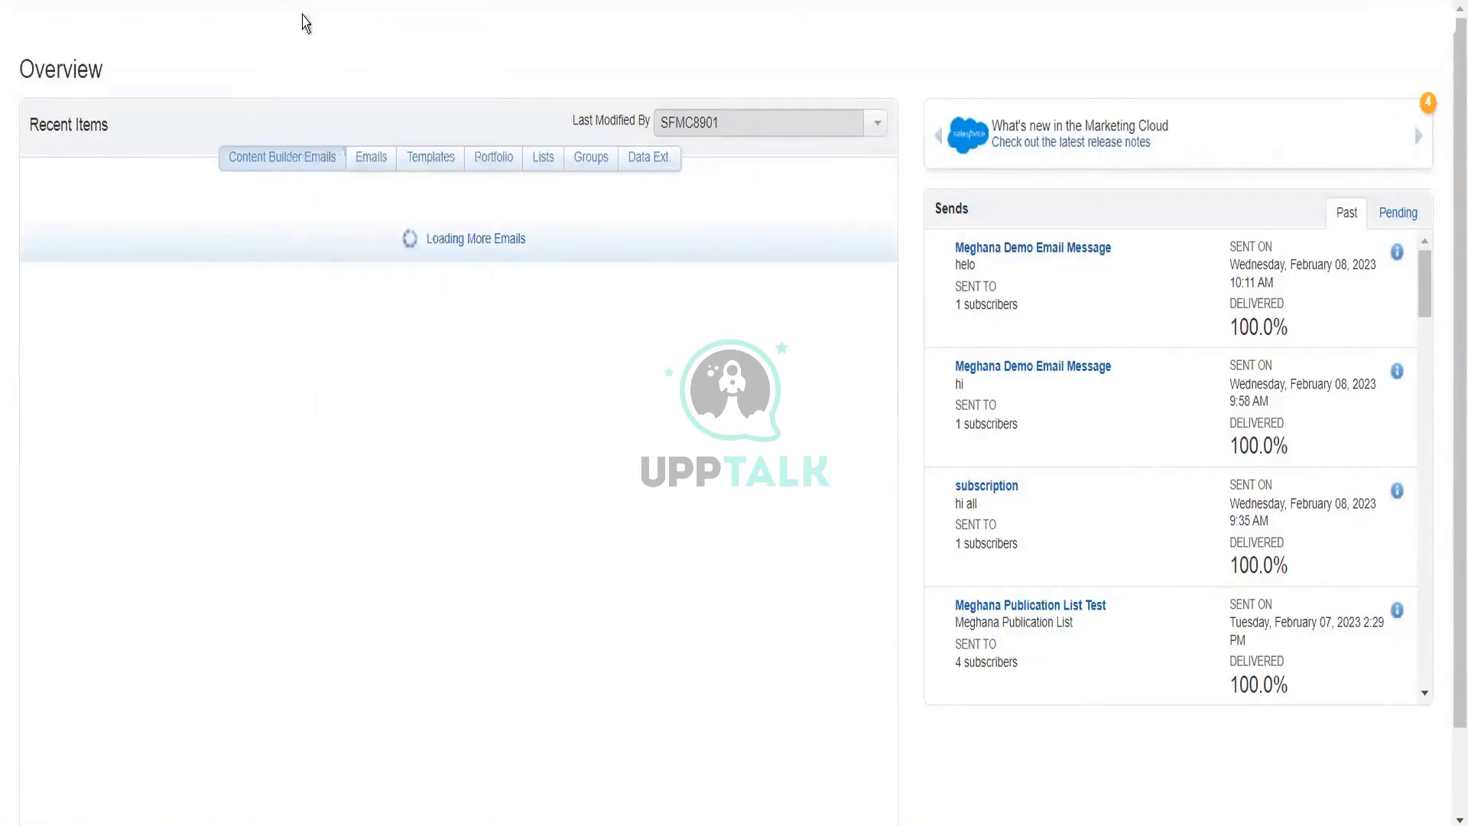
mouse_move(306, 20)
left_click(331, 187)
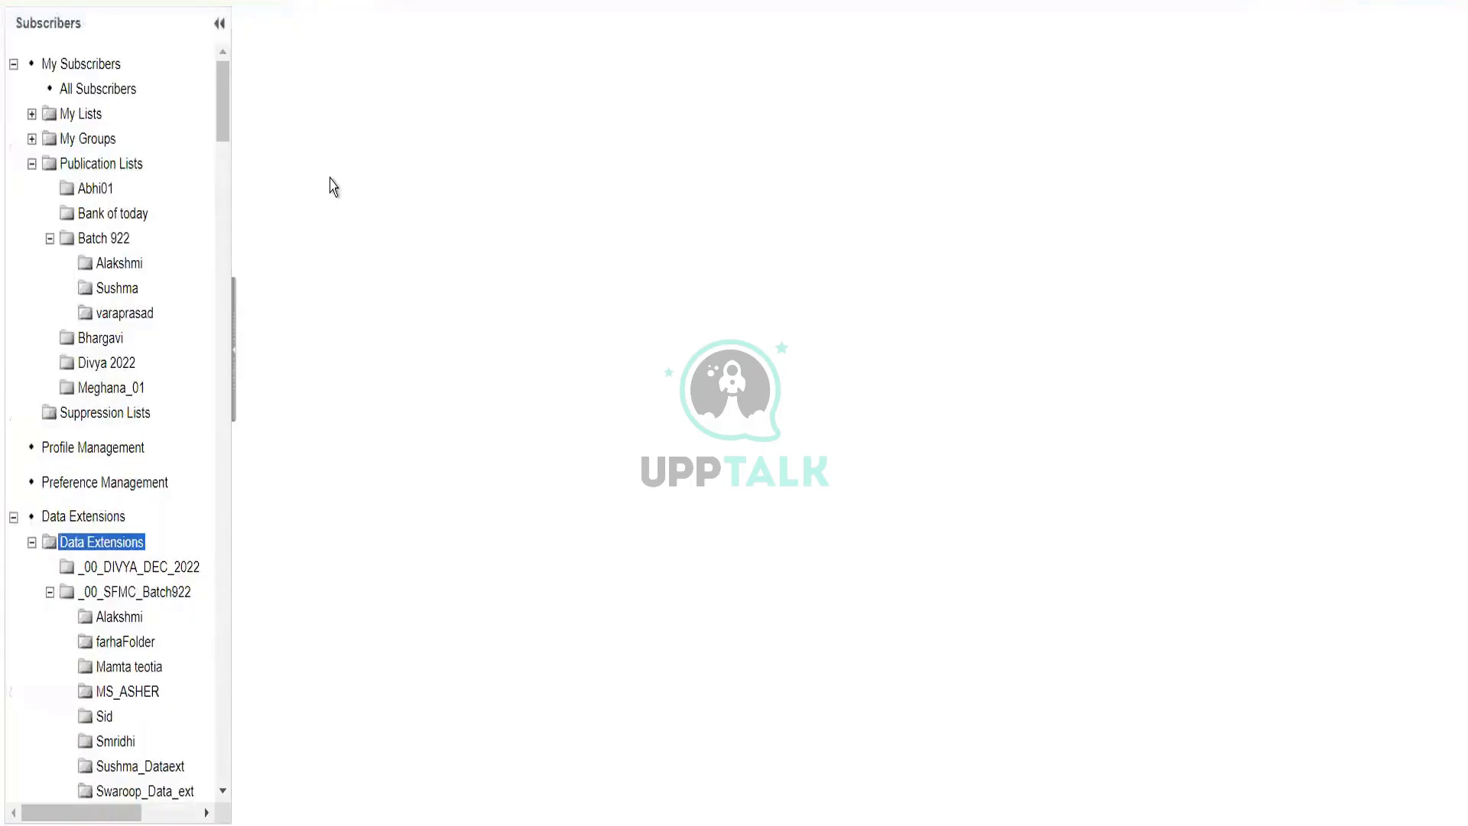
Find the Not Sent Tracking Extract data extension in the 001 training folder and open it.
left_click(225, 794)
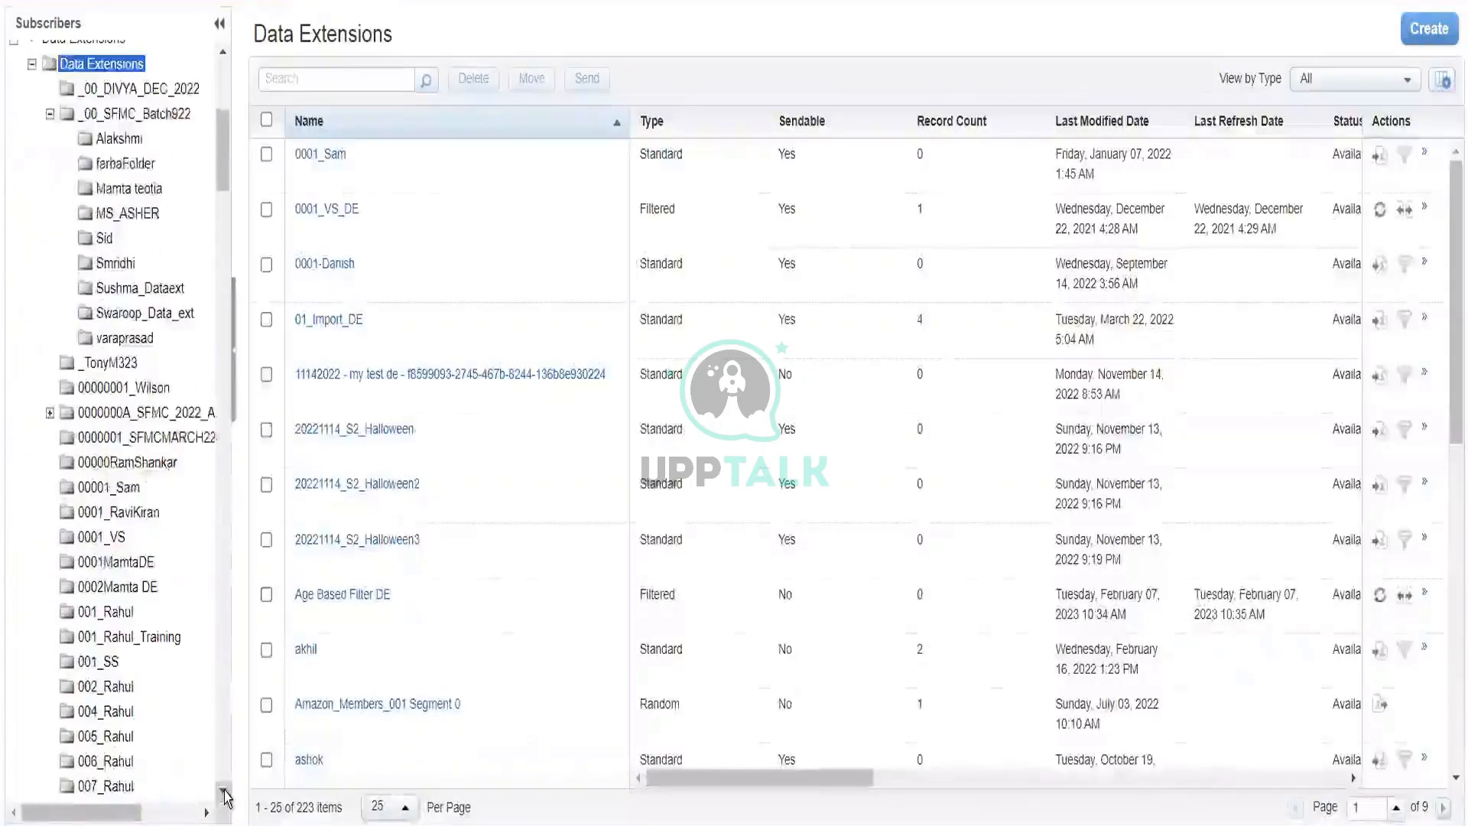
left_click(225, 794)
left_click(225, 794)
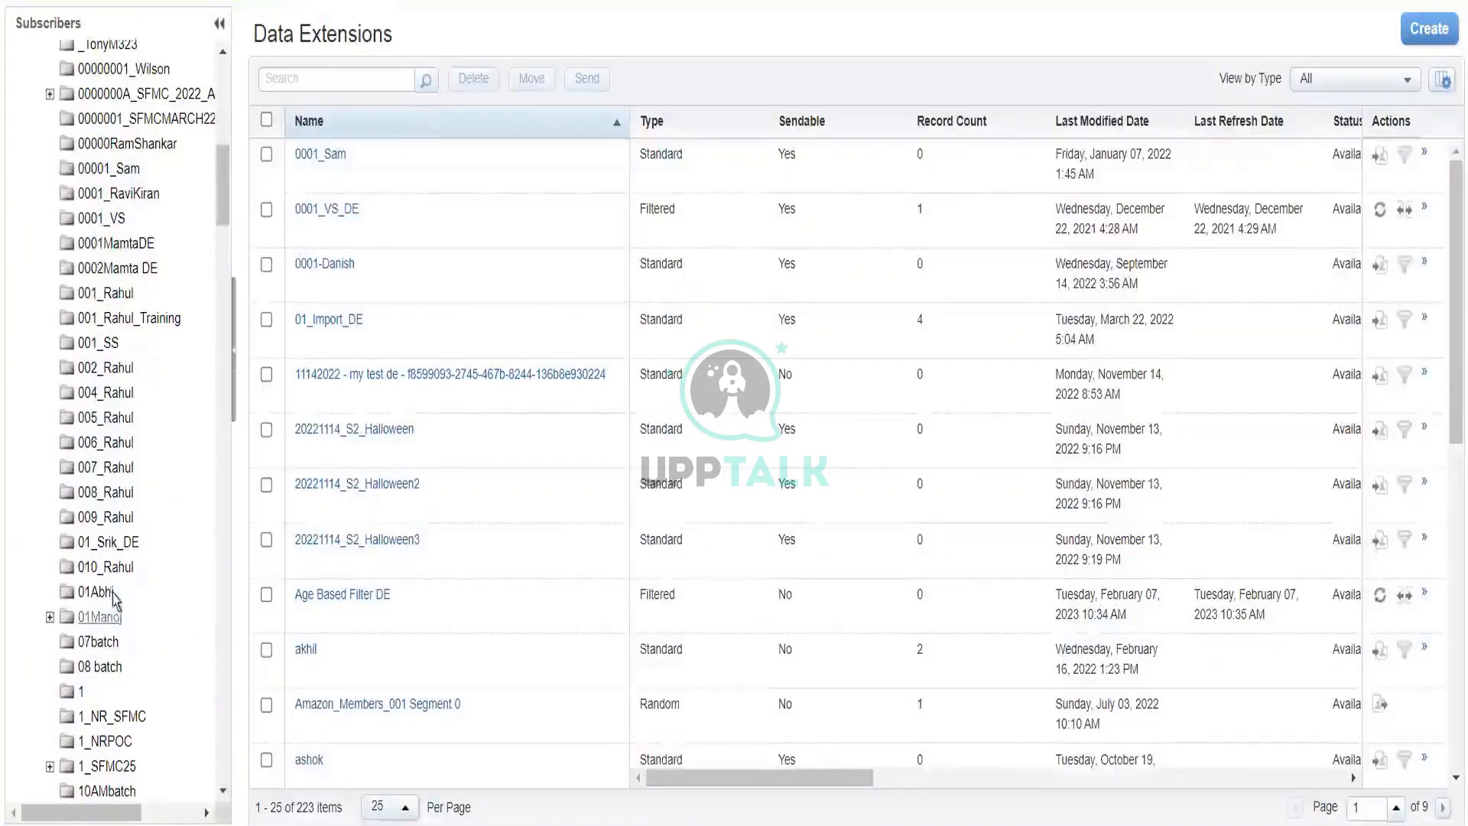
left_click(107, 567)
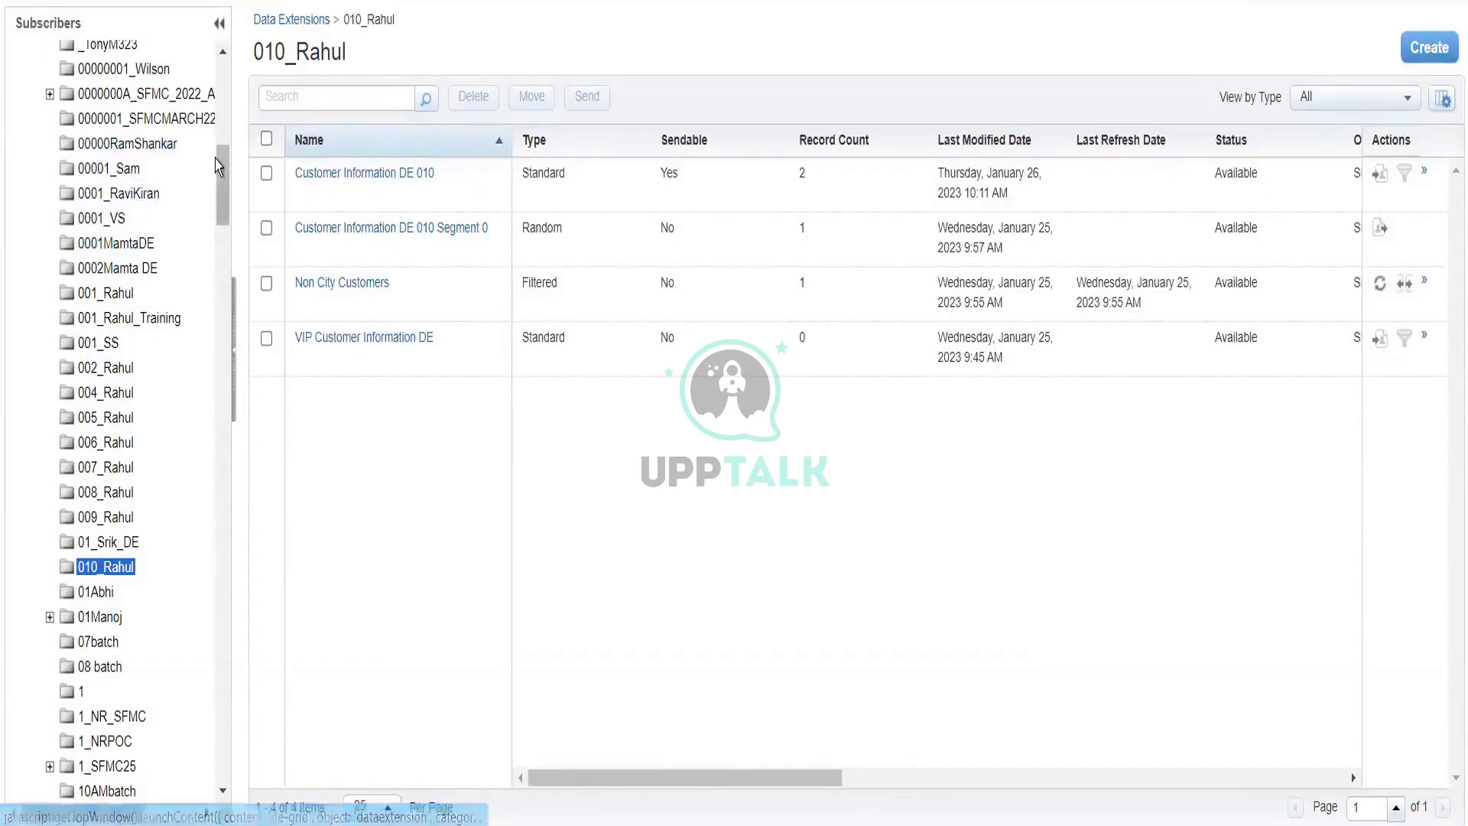
left_click(138, 318)
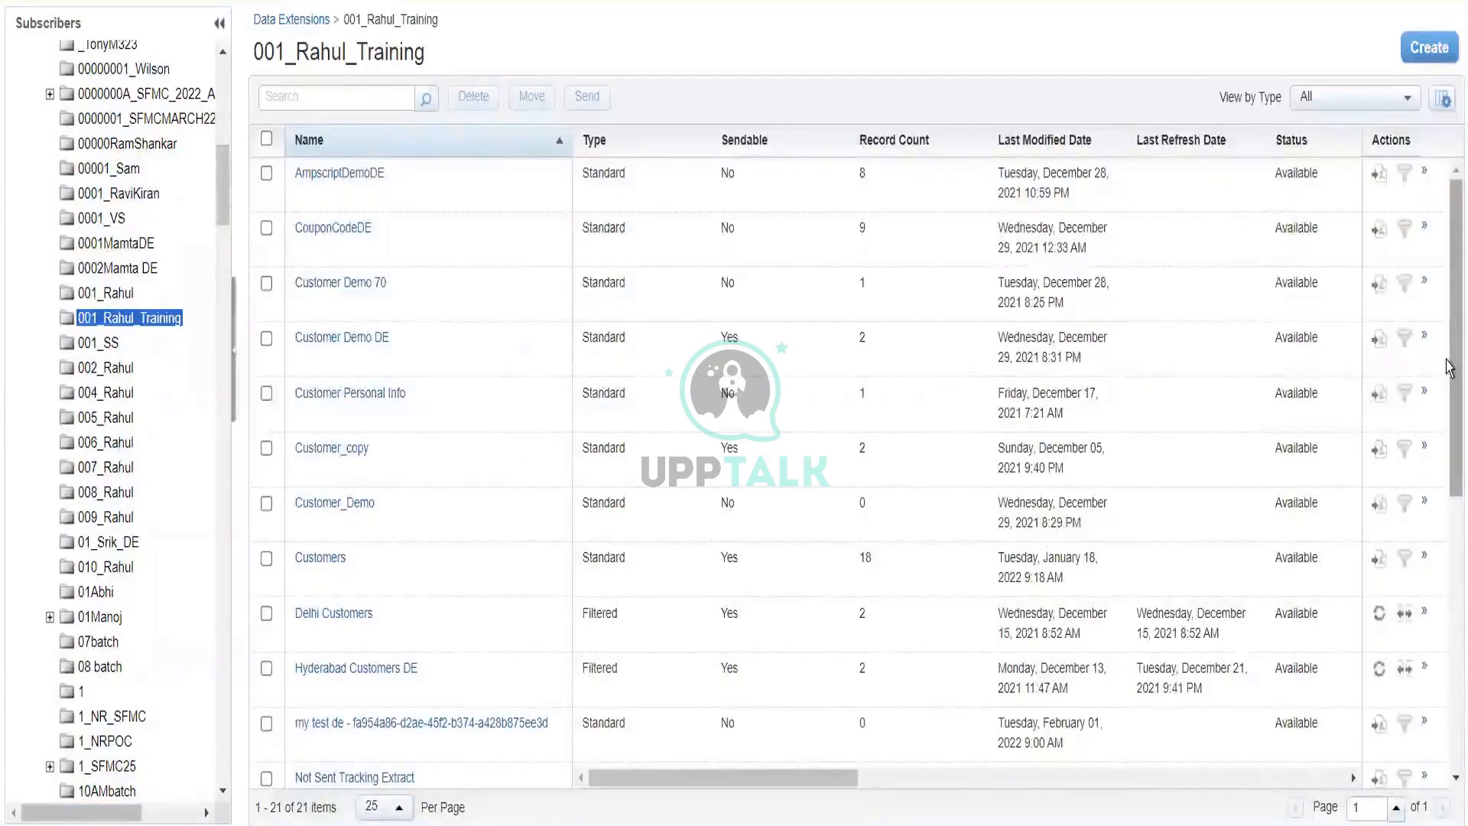
left_click_drag(1452, 407, 1452, 475)
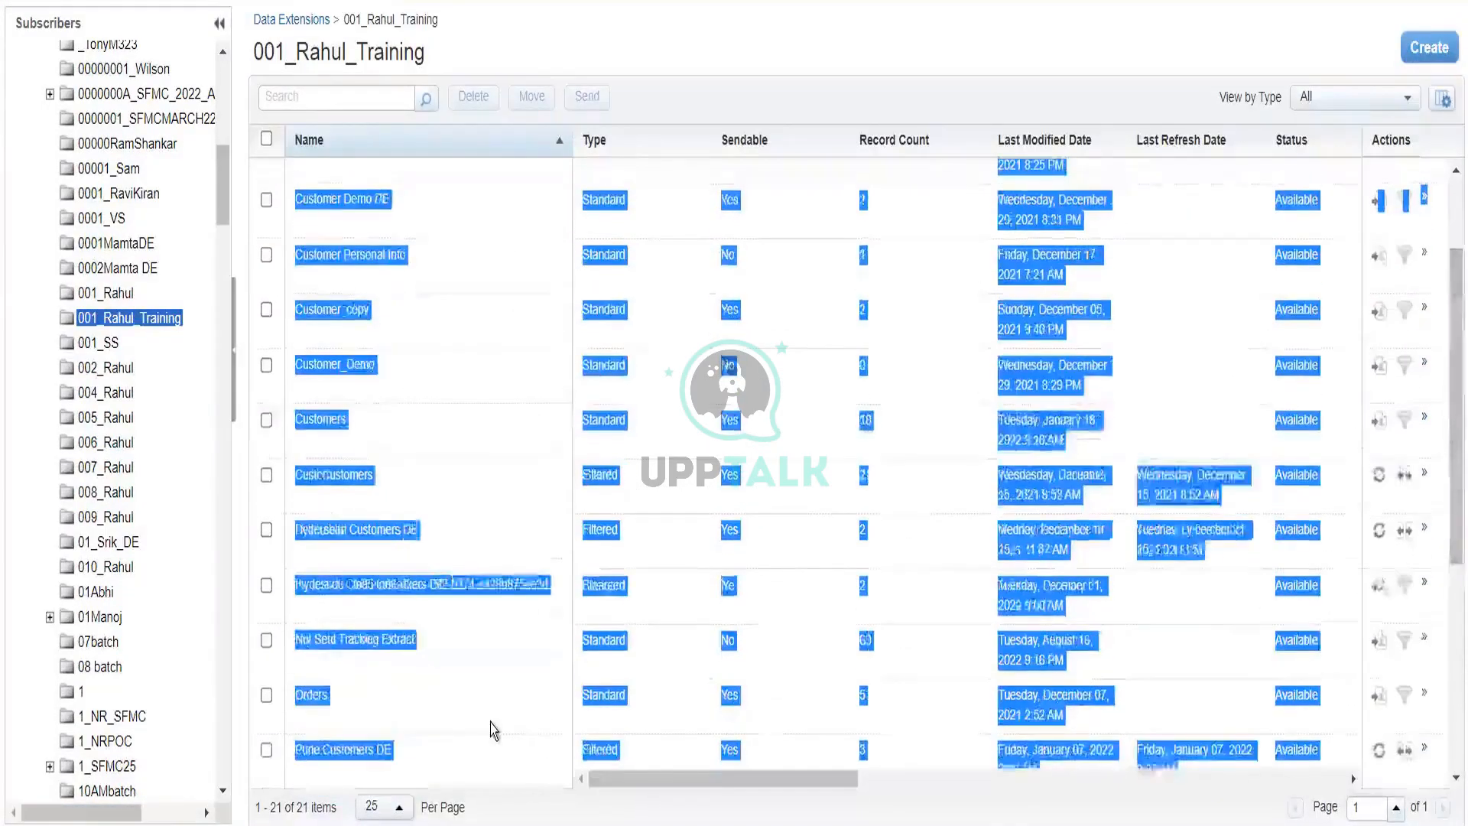
left_click(489, 723)
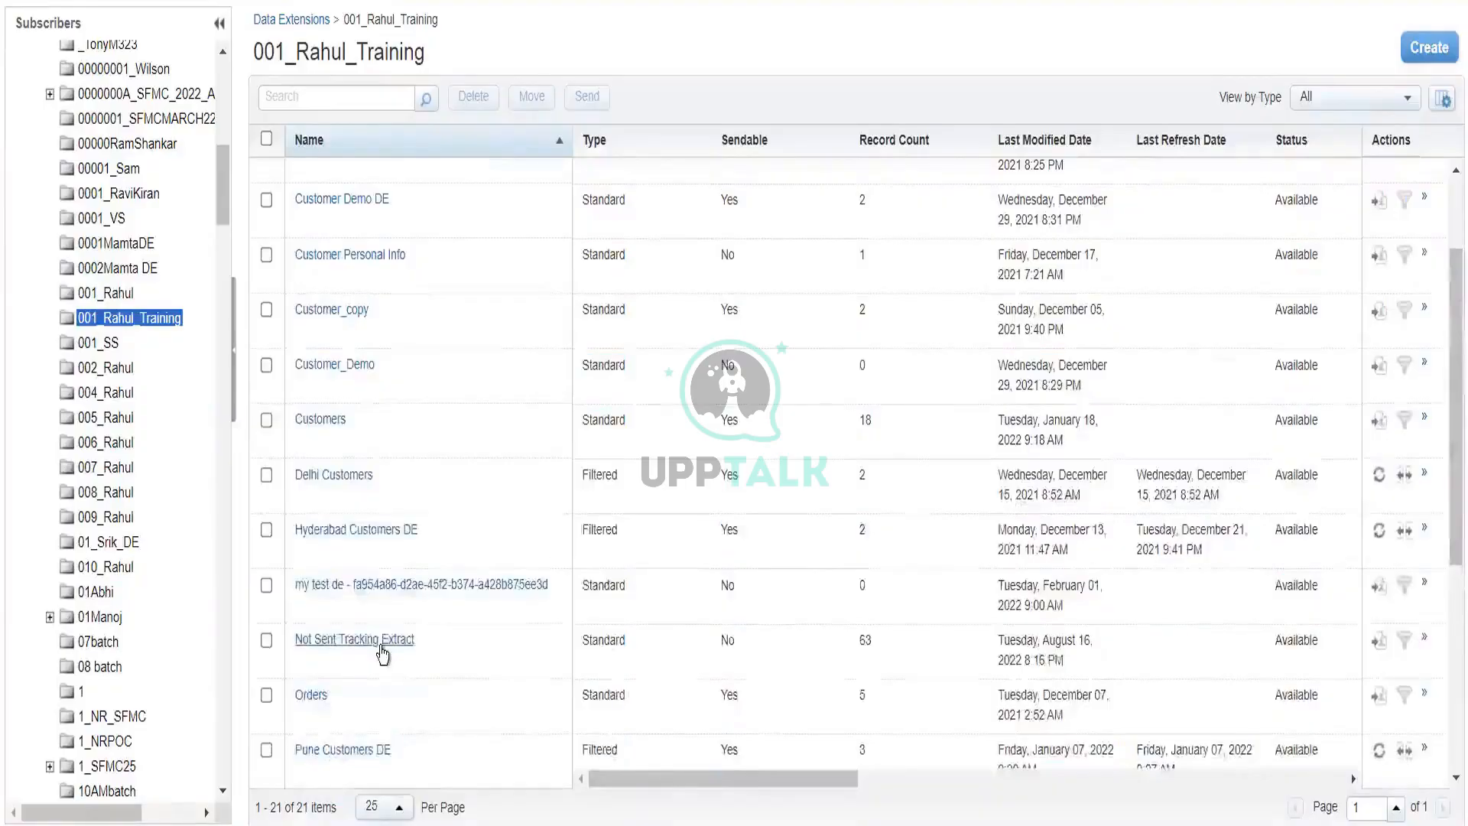
left_click(383, 653)
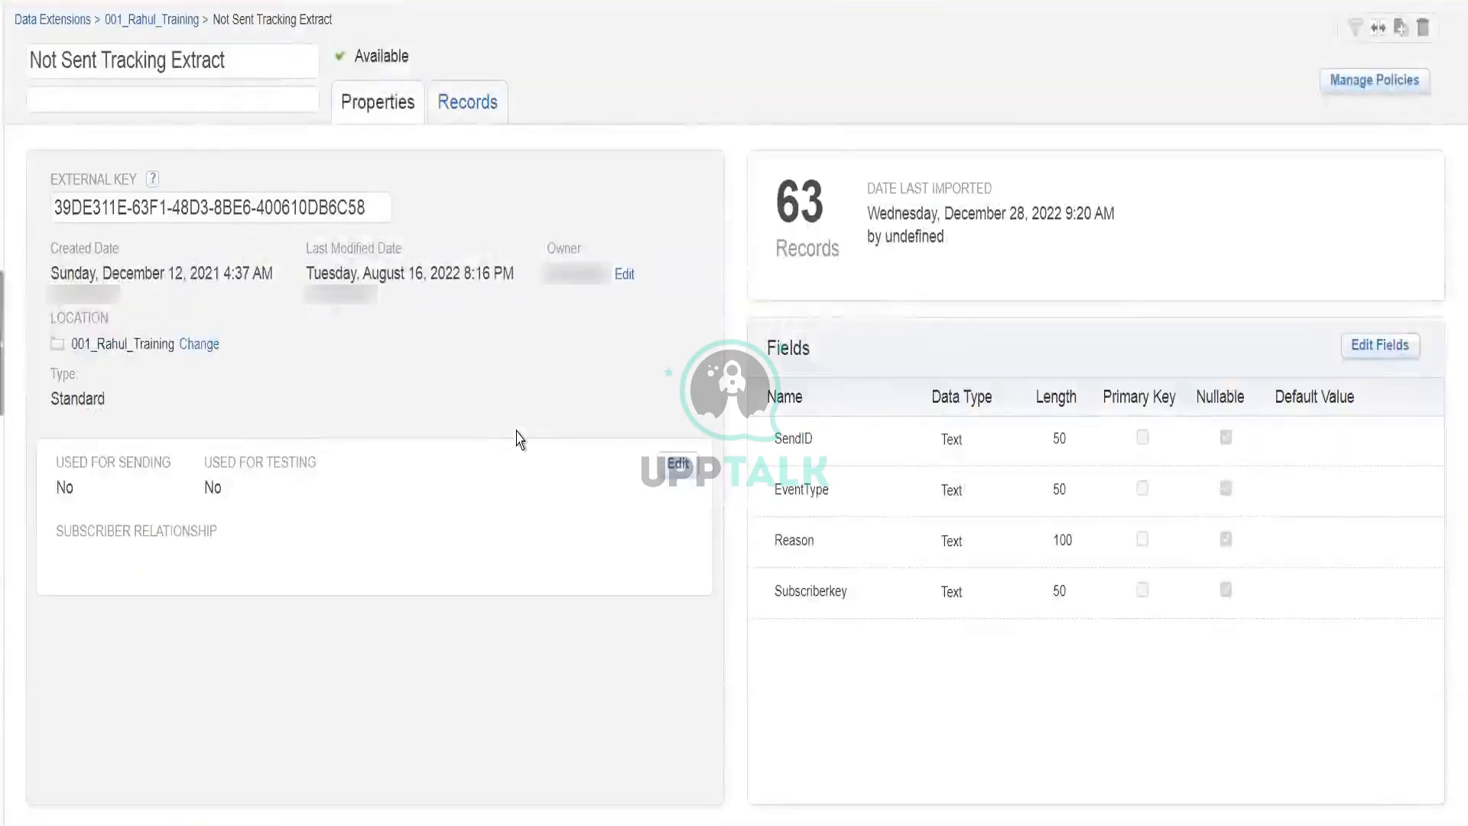
Clear all records from the Not Sent Tracking Extract data extension.
left_click(474, 122)
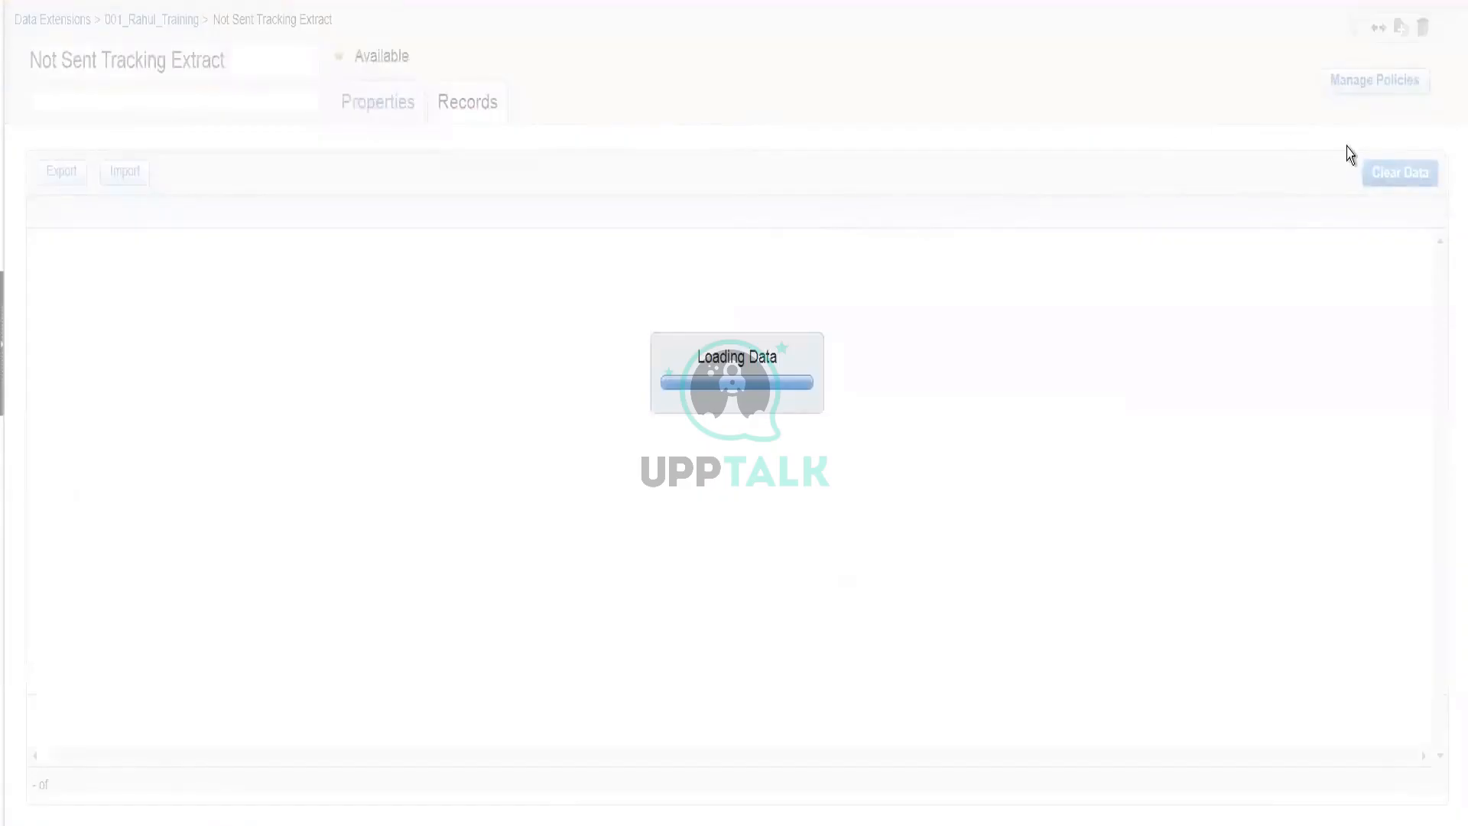
left_click(1401, 173)
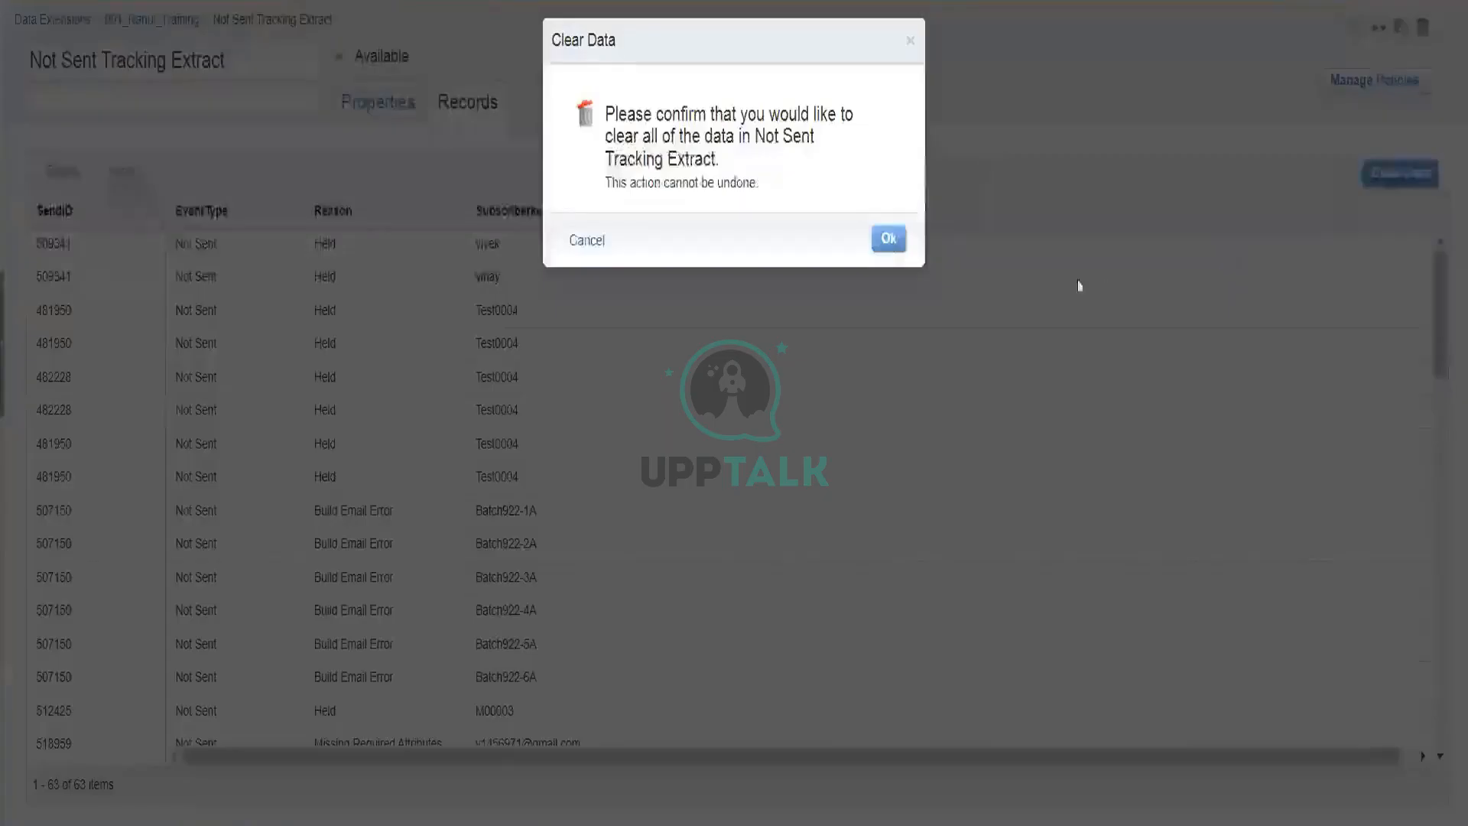
left_click(889, 239)
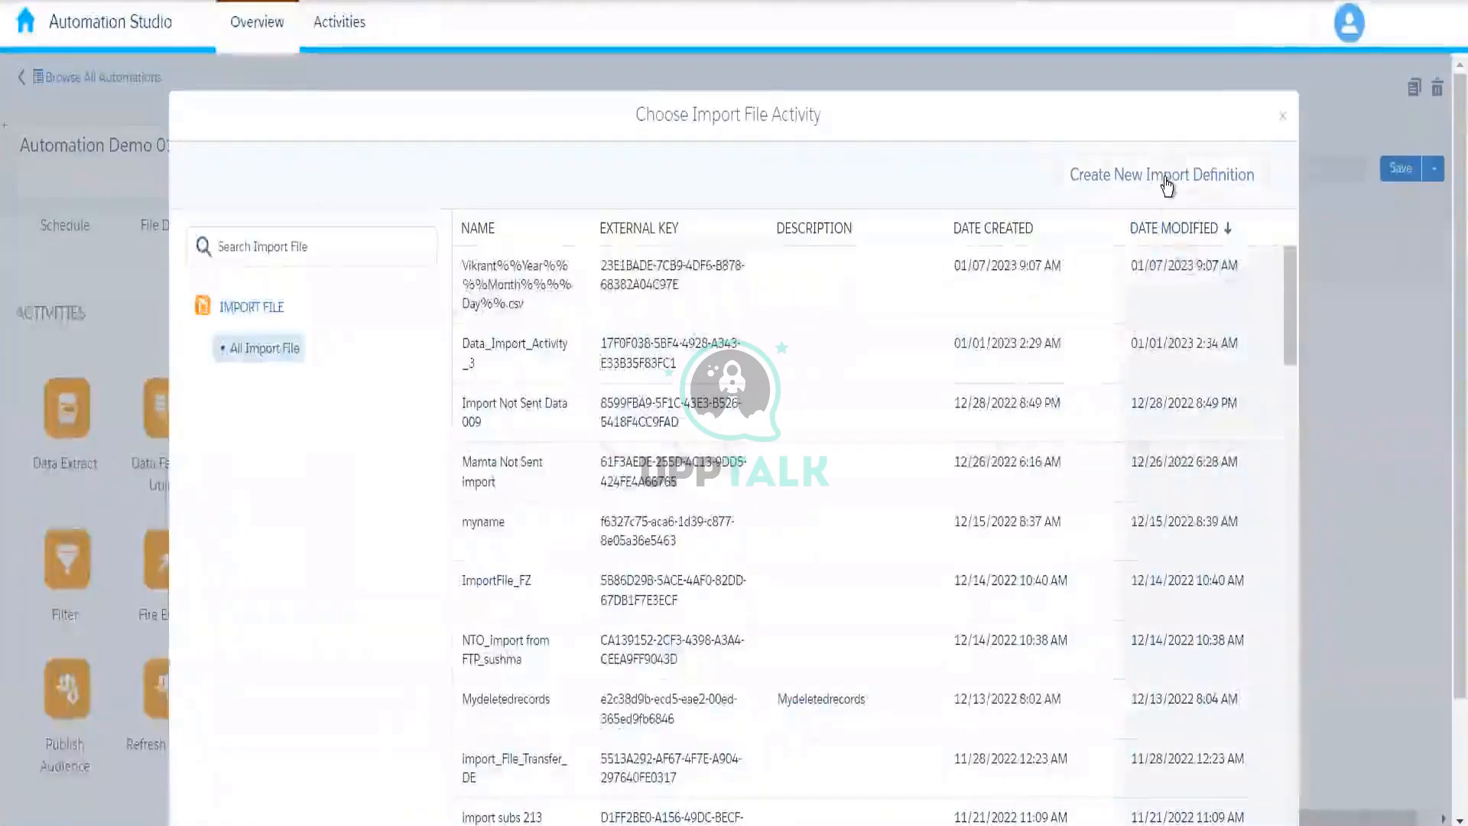
Return to the automation, create an import definition named Import Not Sent data 010 and proceed to its file selection.
left_click(1164, 185)
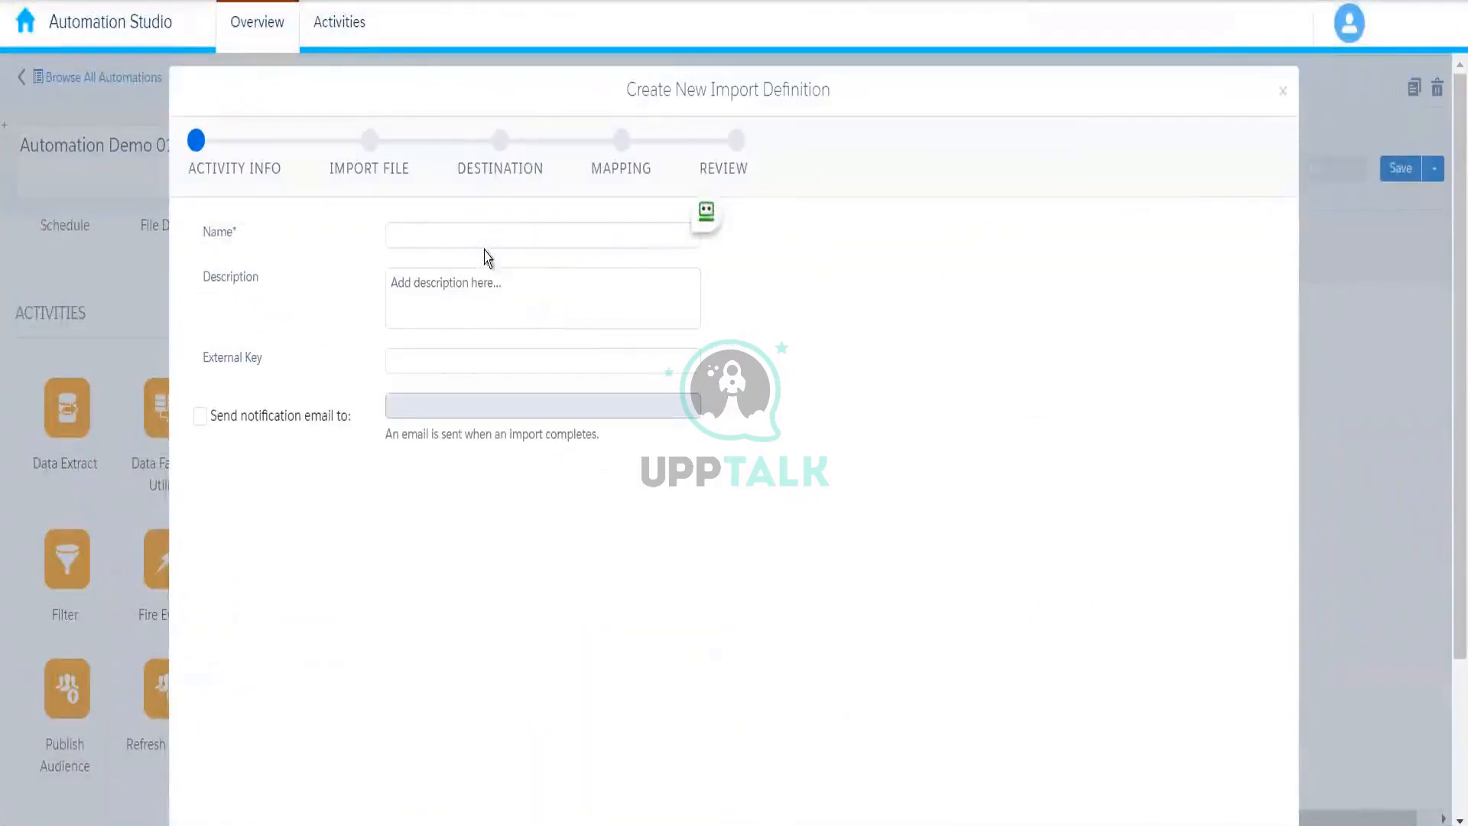
left_click(483, 239)
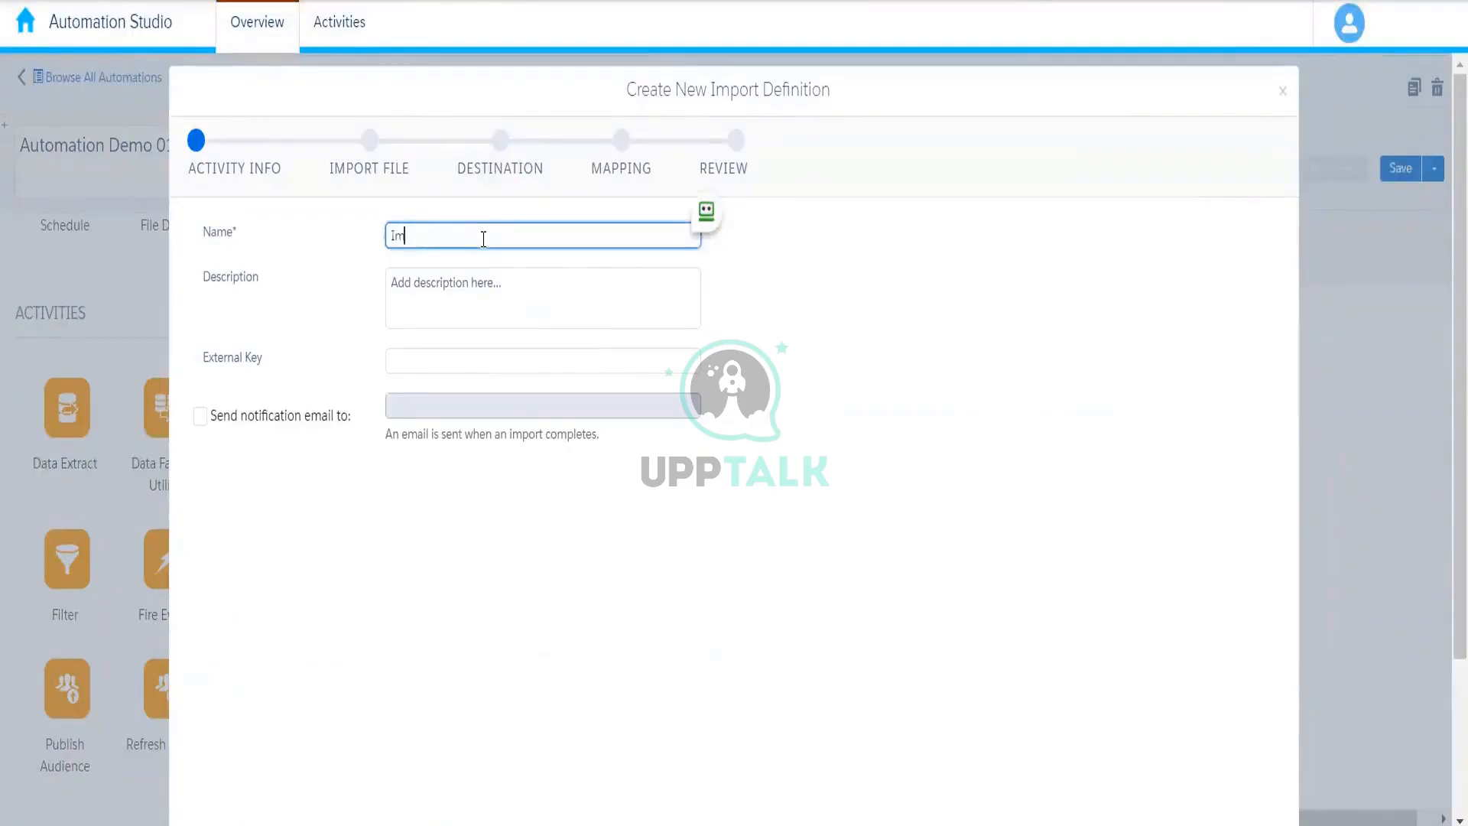
type("Import Not Sent data 010")
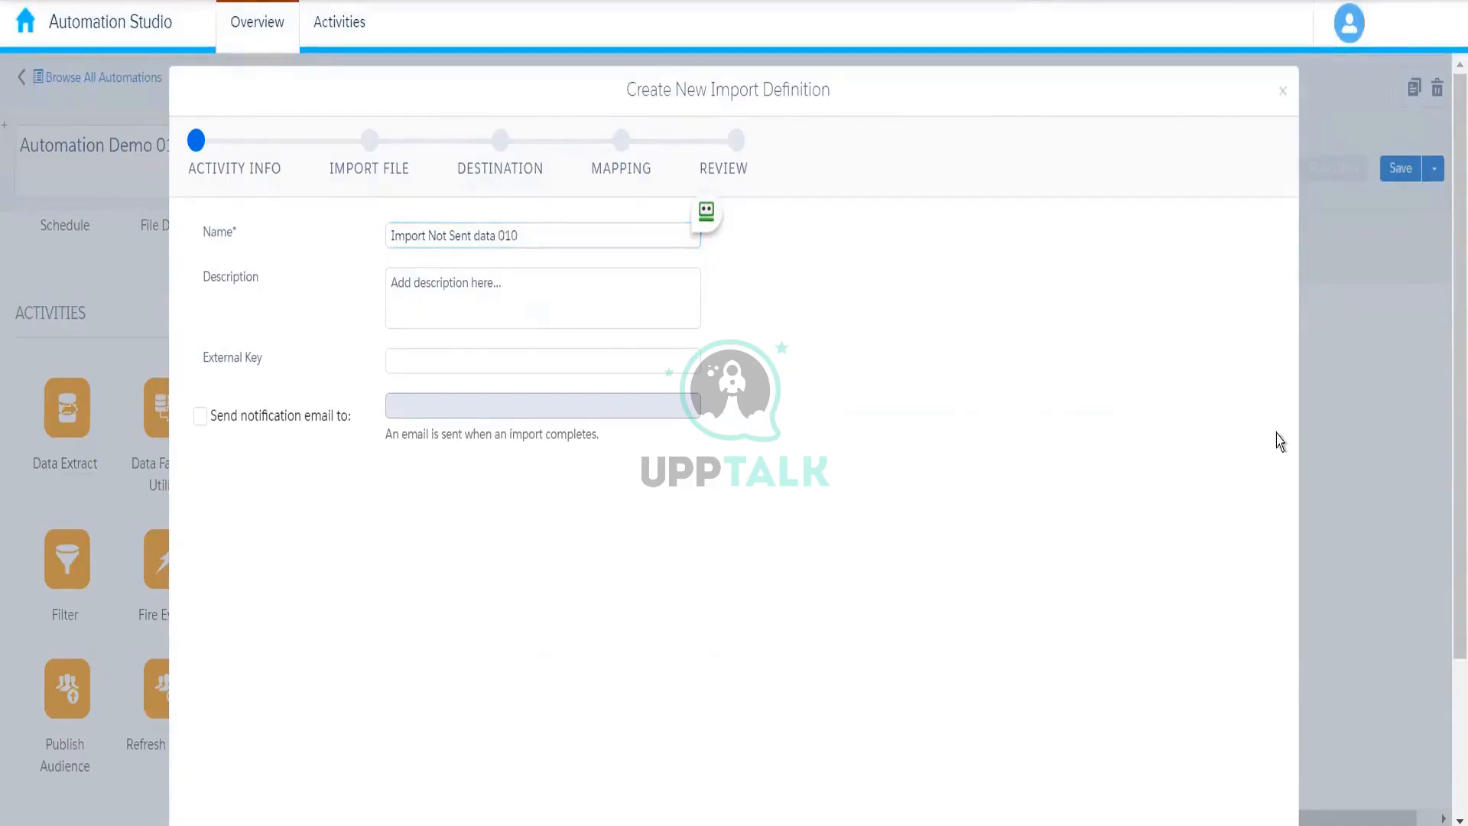
scroll(1448, 490, "down", 1)
left_click_drag(1446, 483, 1448, 571)
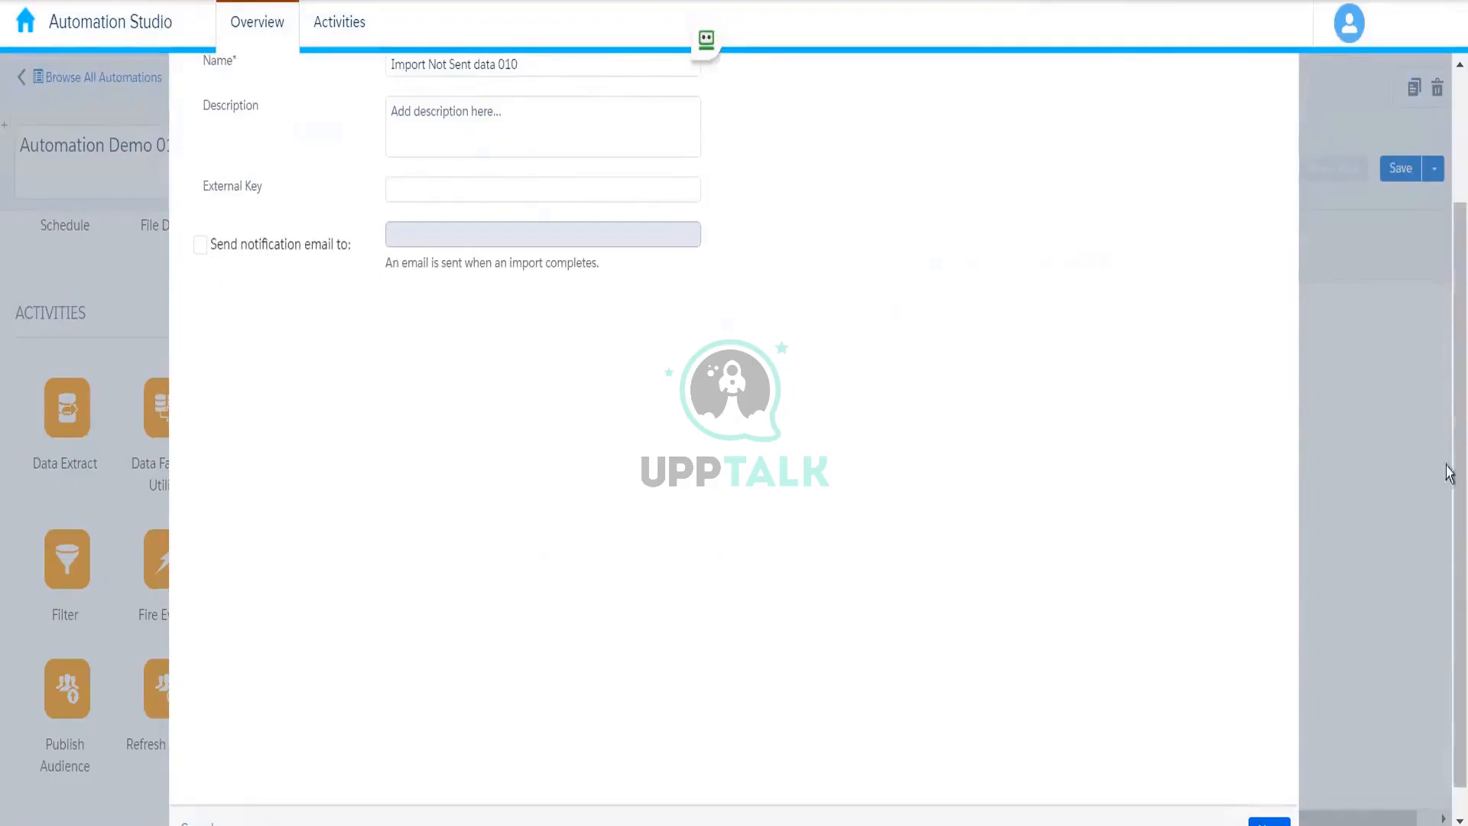
left_click_drag(1459, 446, 1448, 566)
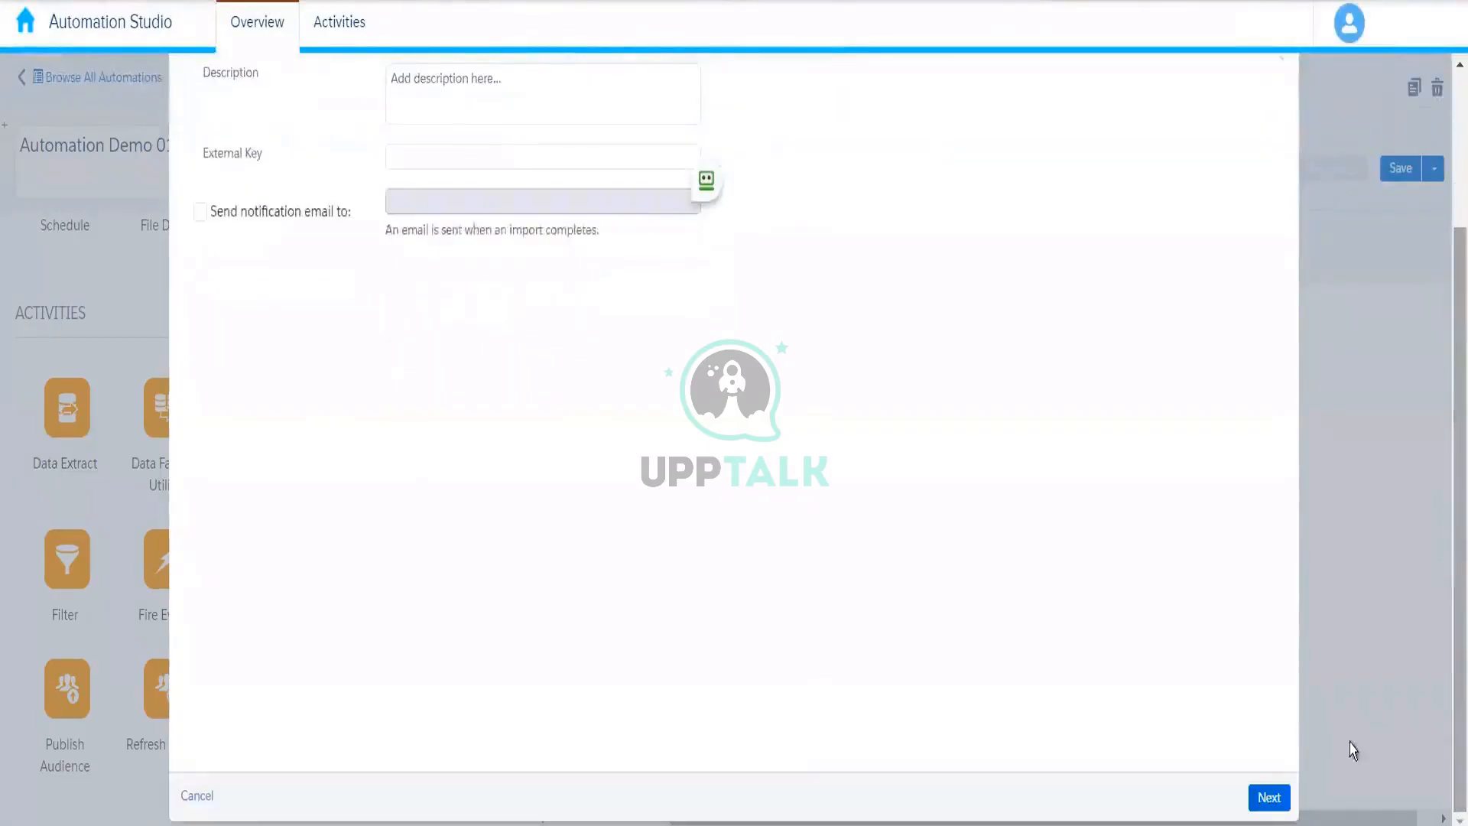
left_click(1269, 798)
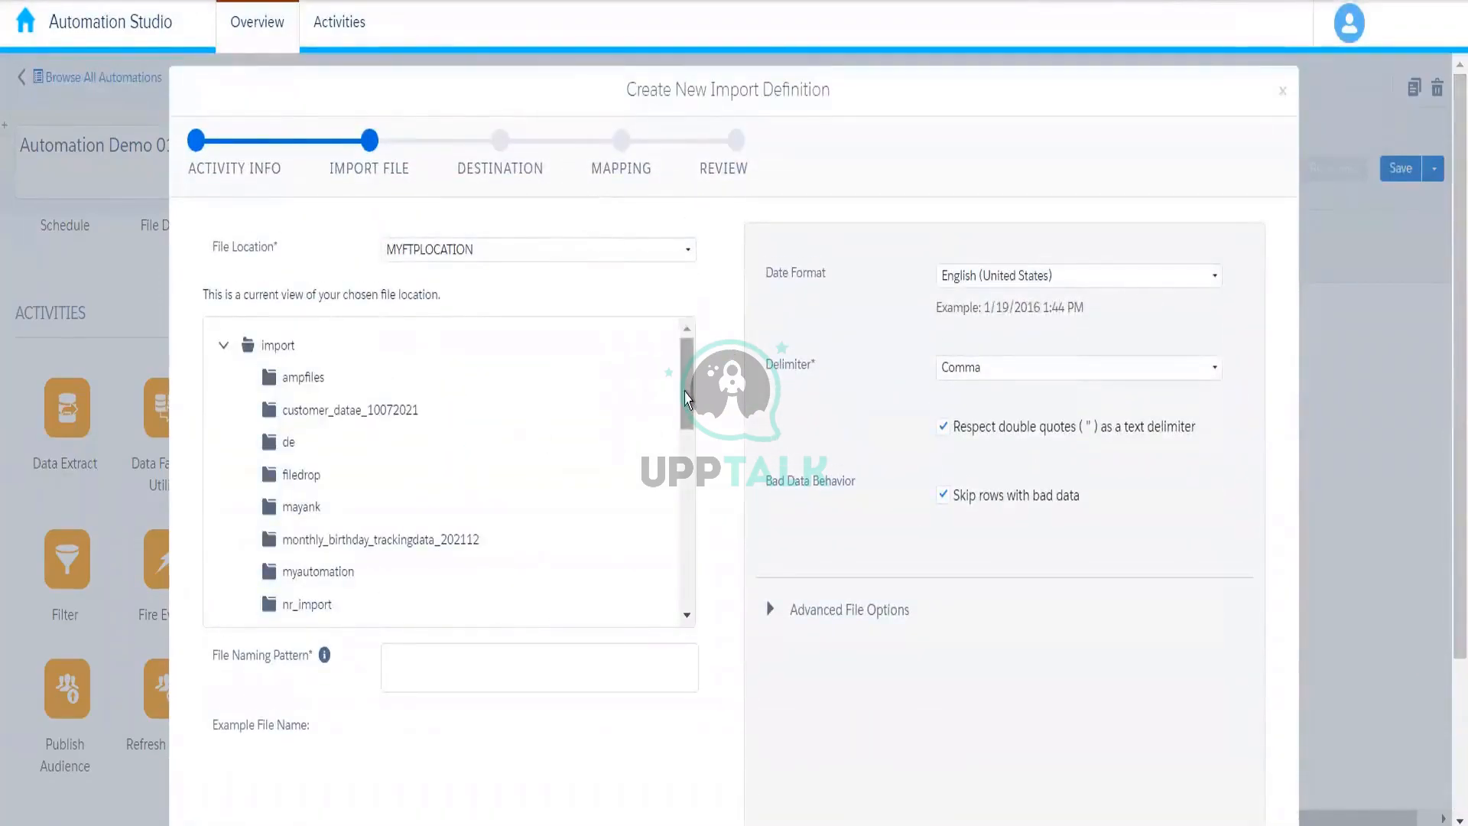
Set the file naming pattern to NotSent.csv for the MYFTPLOCATION import and proceed to the destination.
left_click_drag(685, 387, 690, 572)
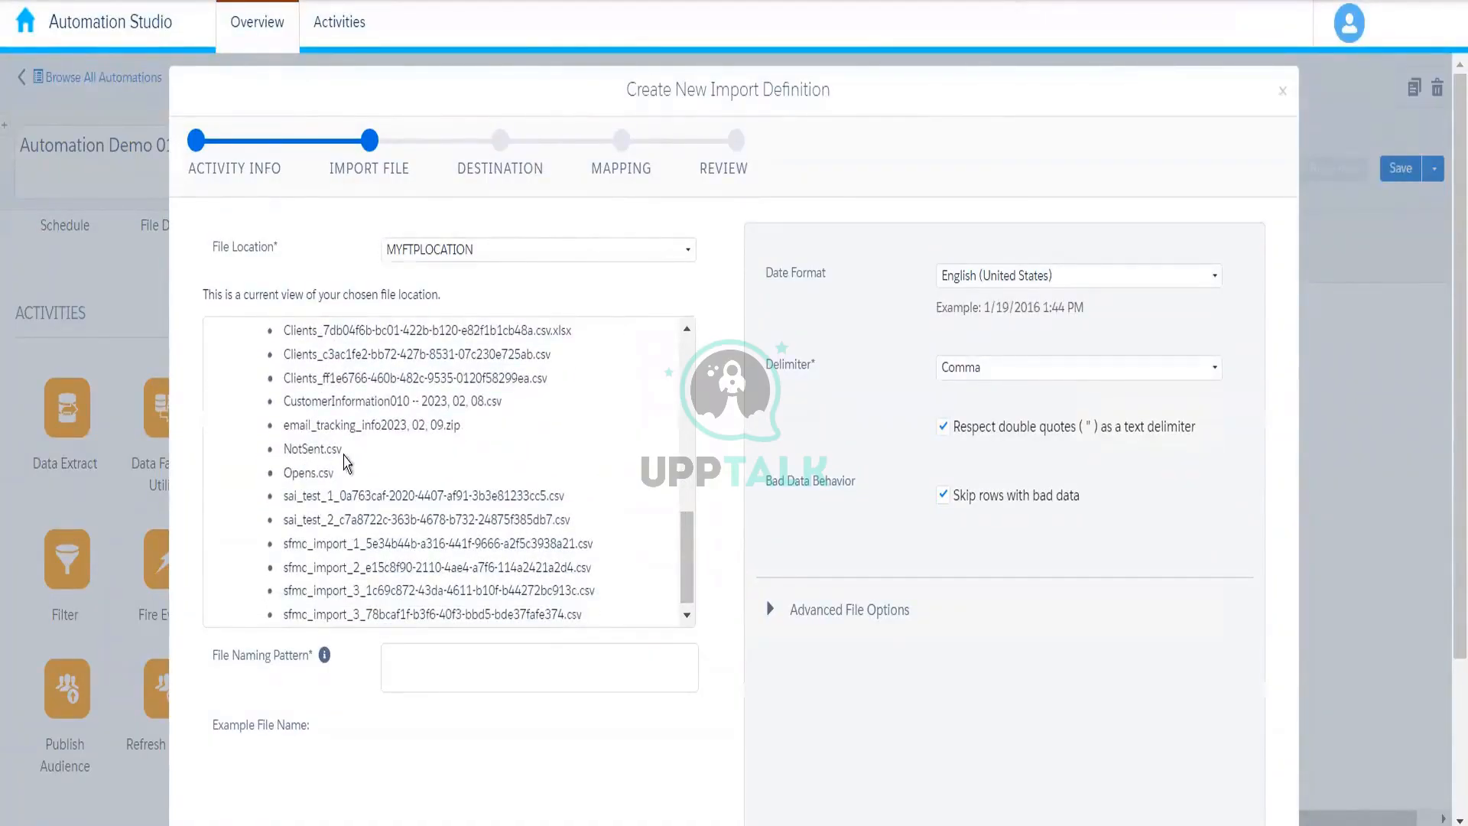
left_click_drag(345, 455, 288, 455)
left_click(422, 663)
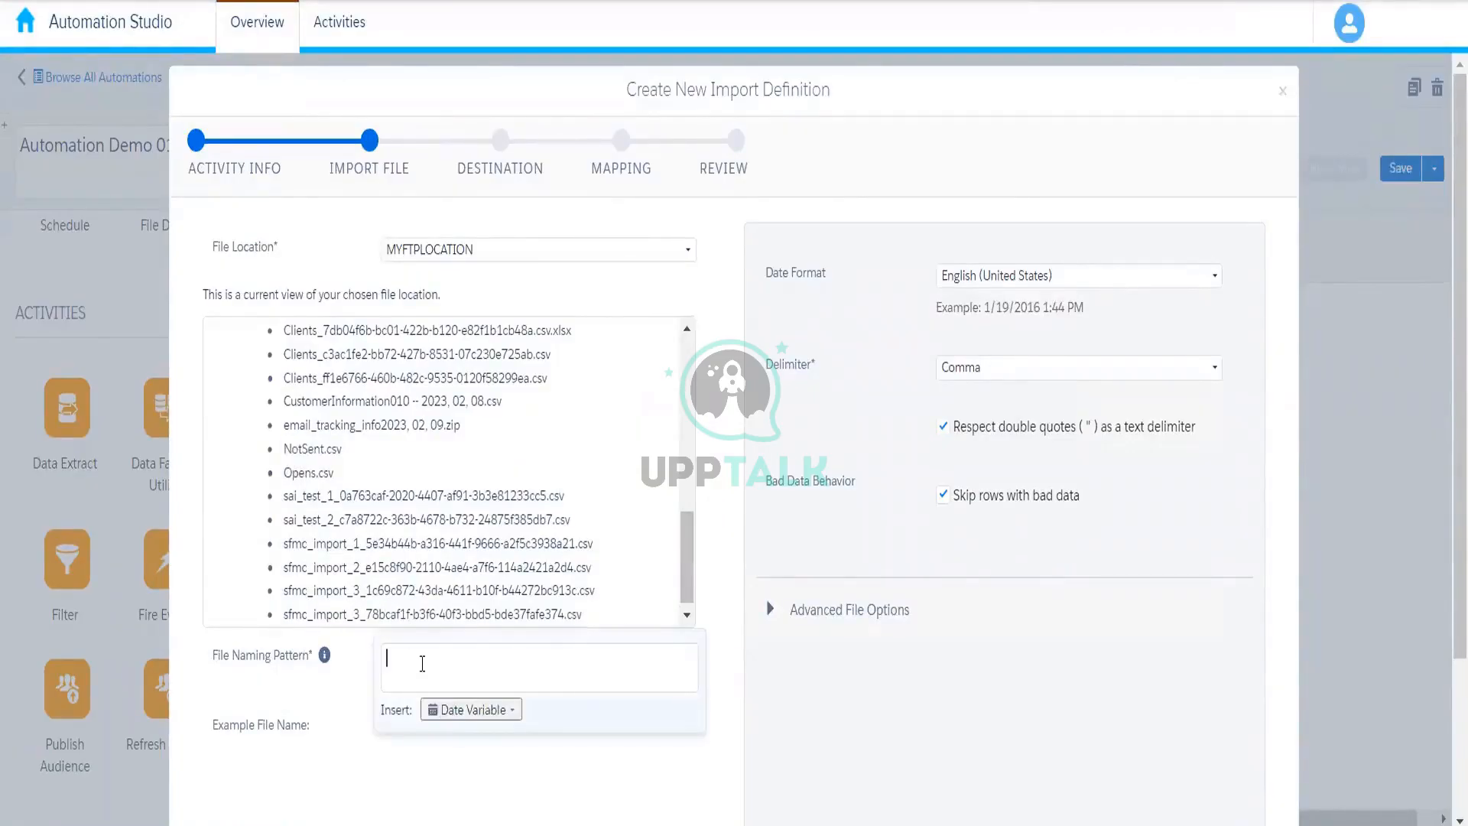
type("NotSent.csv")
left_click(431, 777)
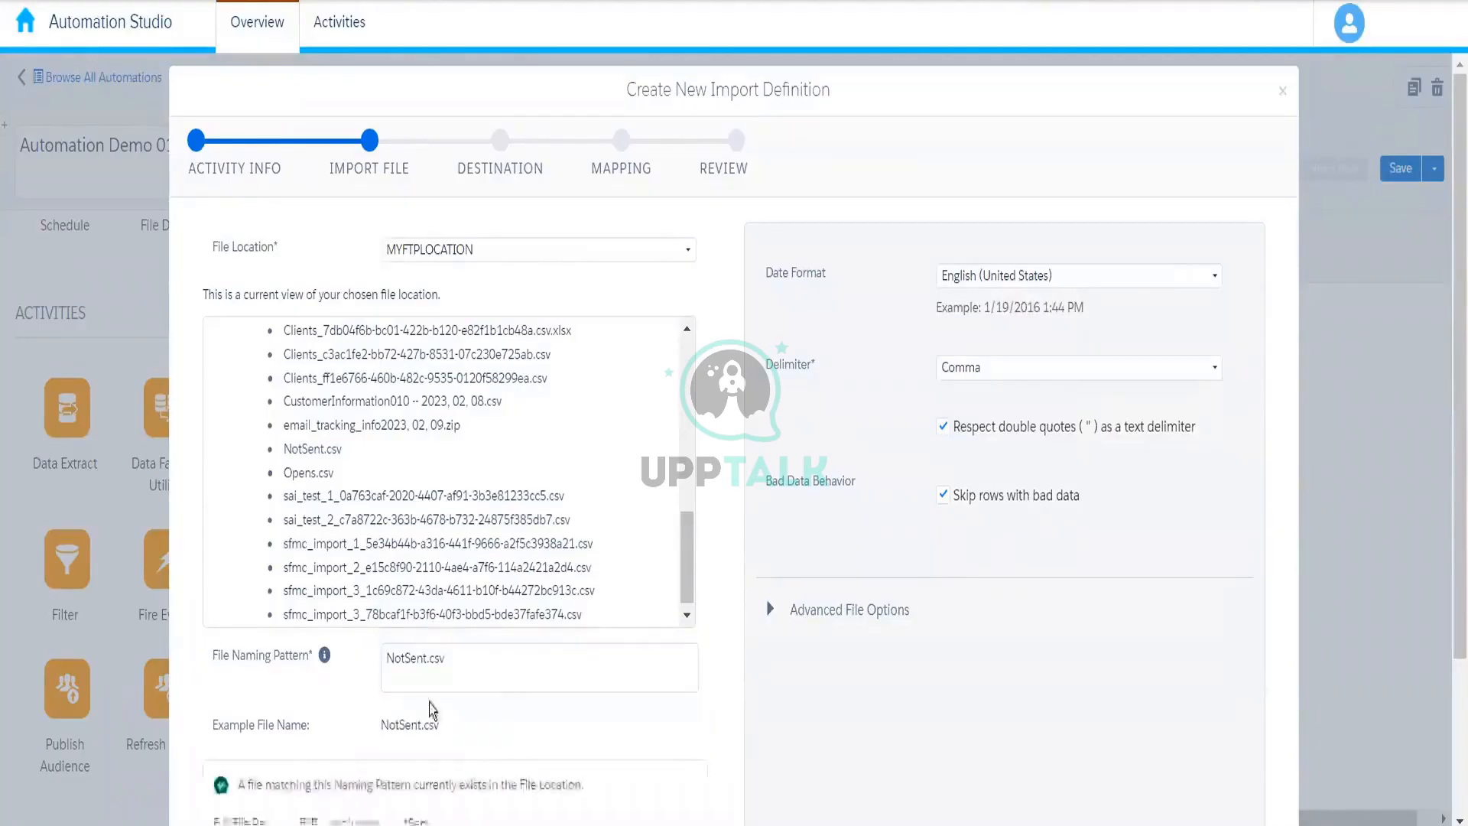
scroll(691, 570, "down", 1)
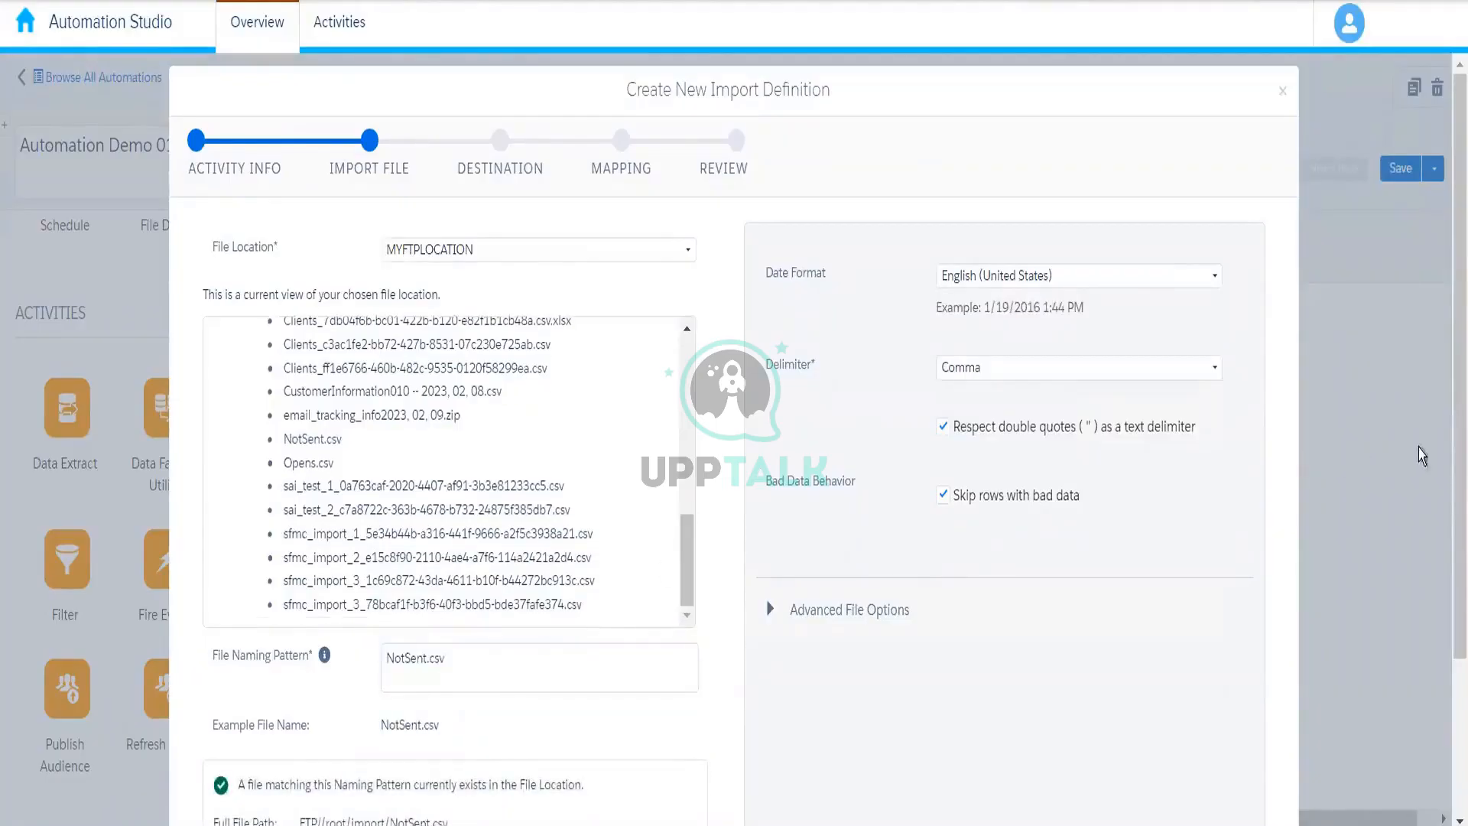
left_click_drag(1451, 451, 1445, 593)
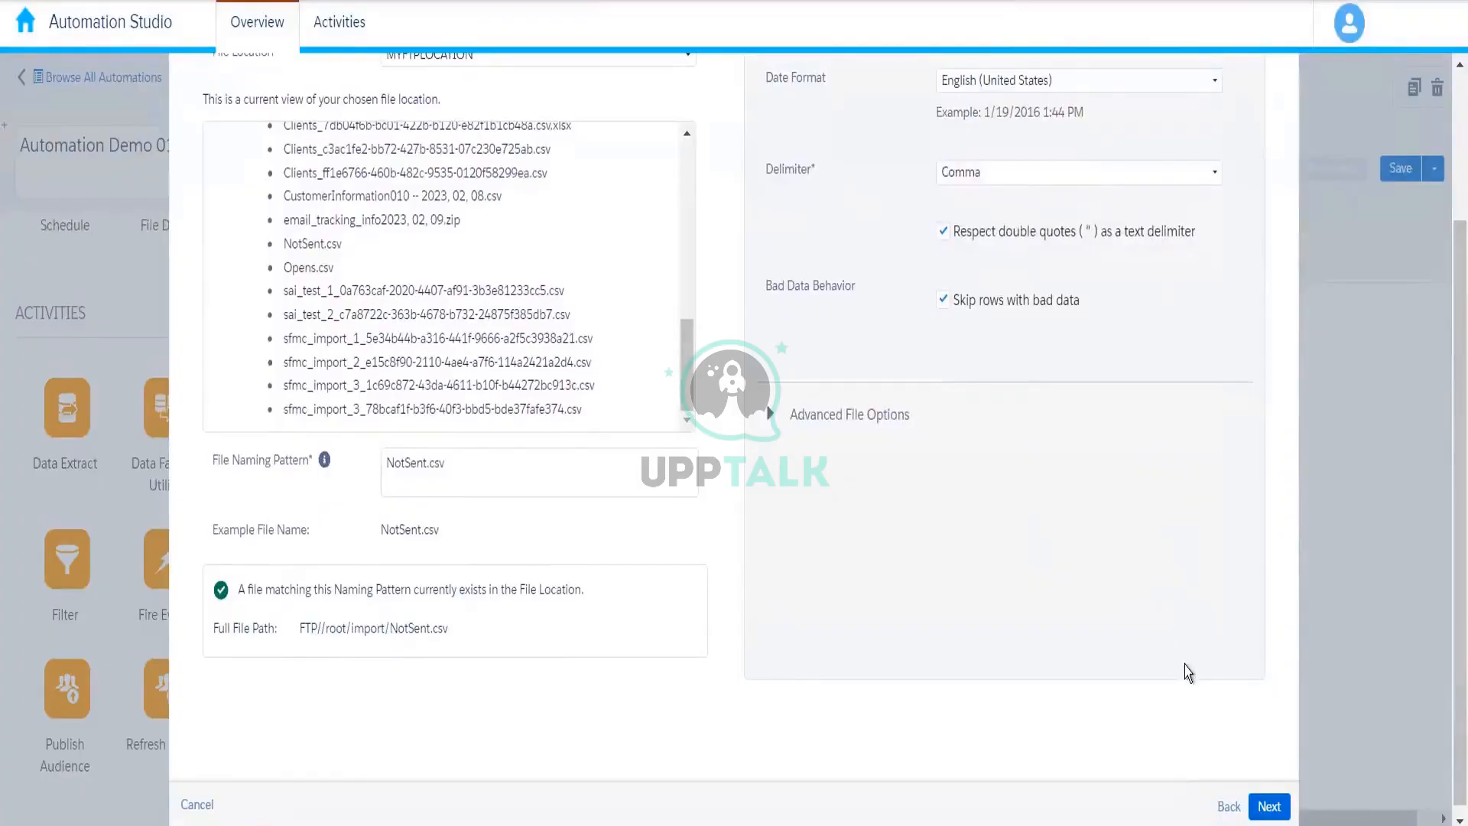
left_click(1269, 807)
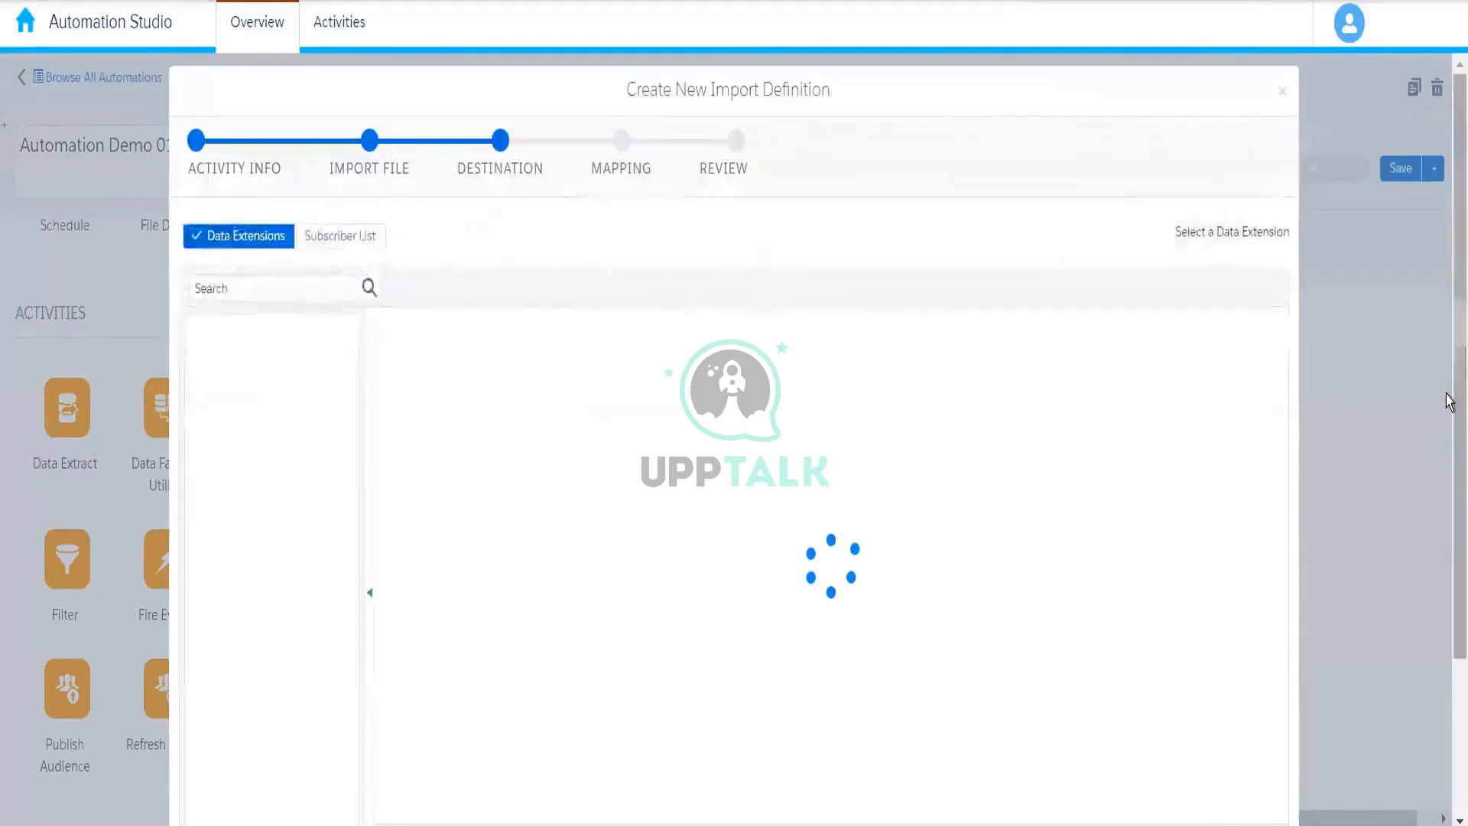
Choose the Not Sent Tracking Extract data extension in the 001 training folder as the import destination and proceed to mapping.
scroll(1451, 404, "down", 1)
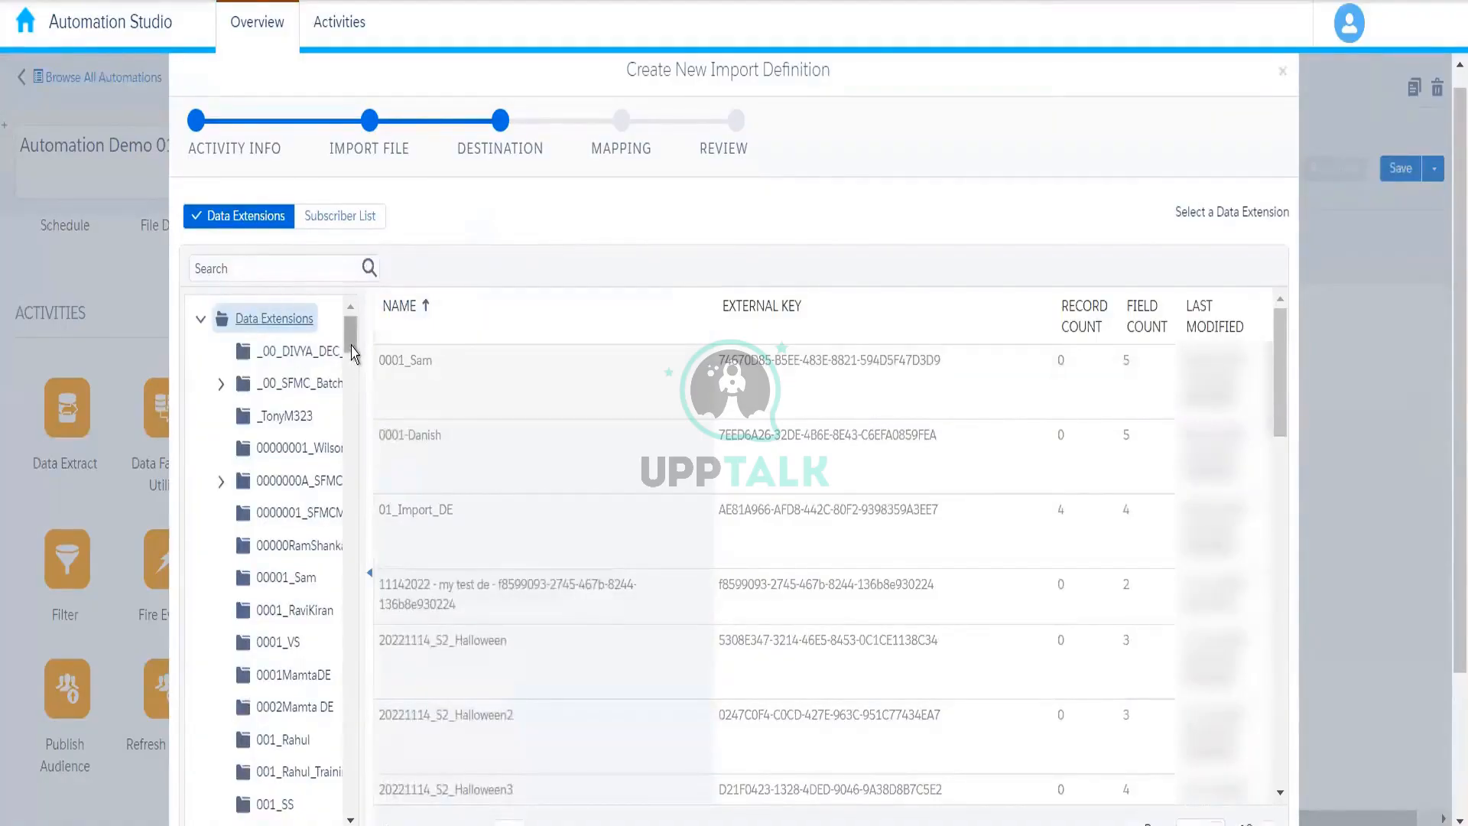
left_click_drag(353, 354, 354, 389)
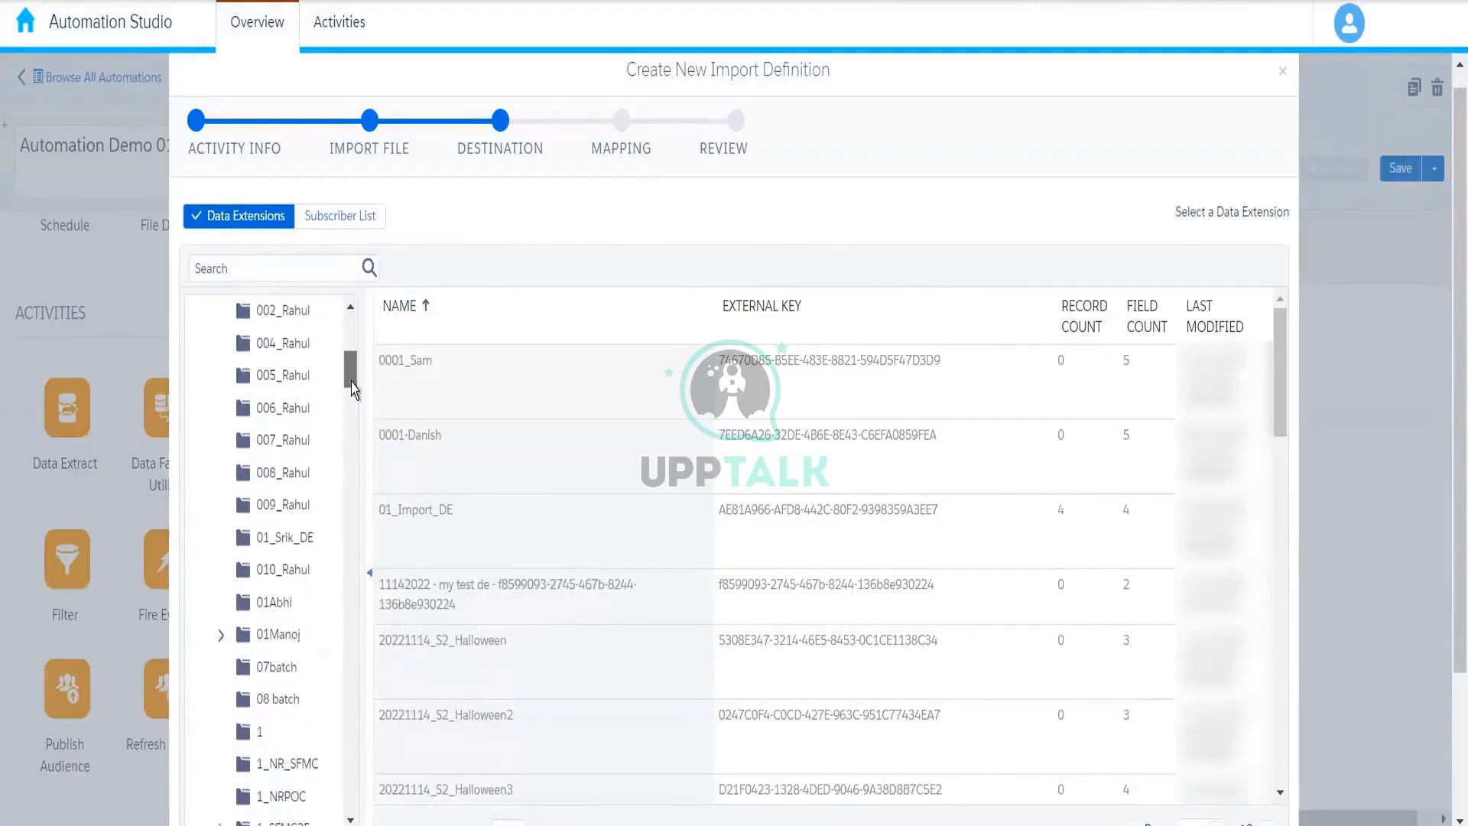
scroll(325, 497, "up", 3)
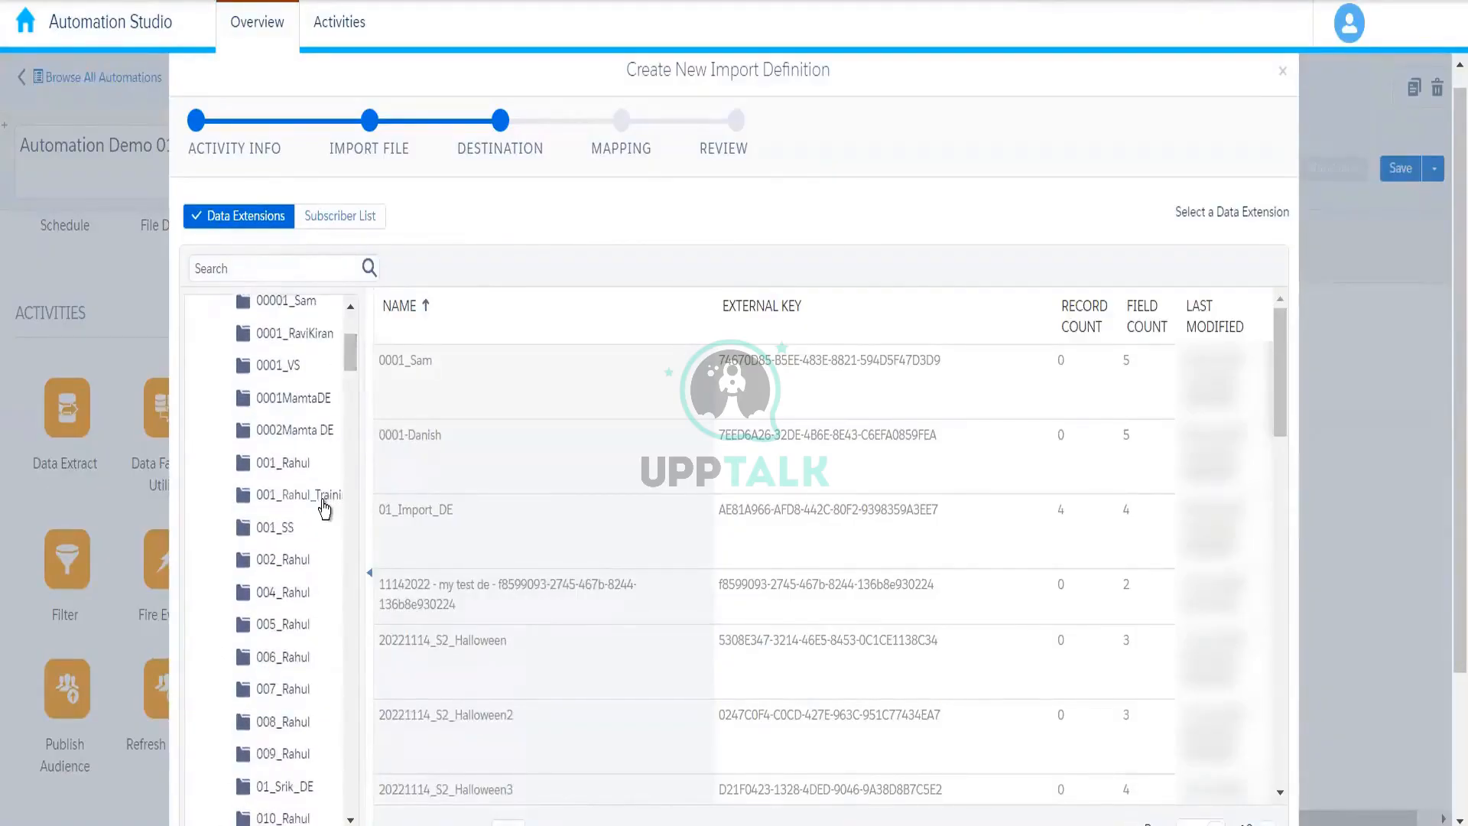
left_click(325, 497)
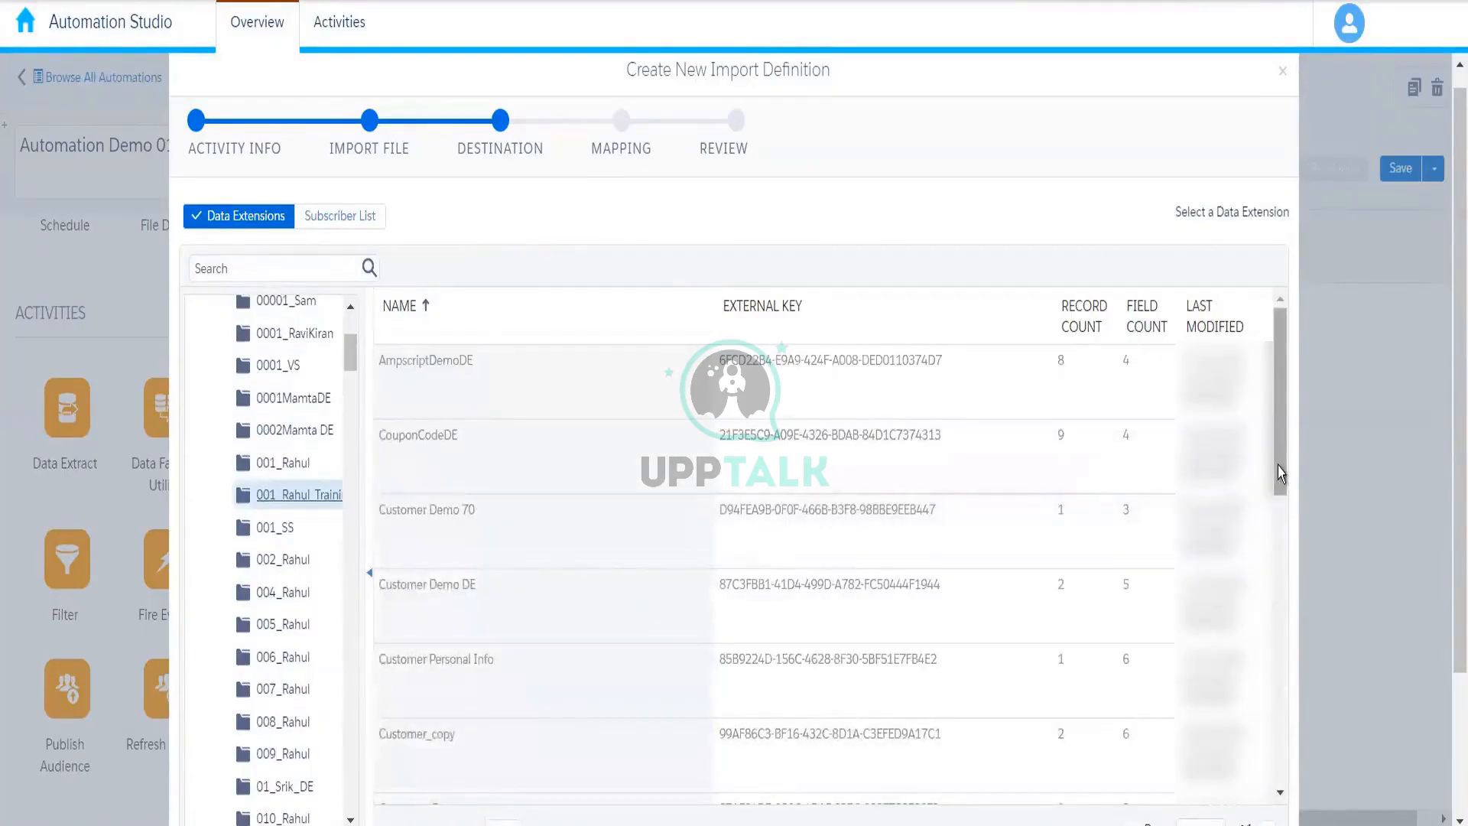
scroll(1284, 553, "down", 5)
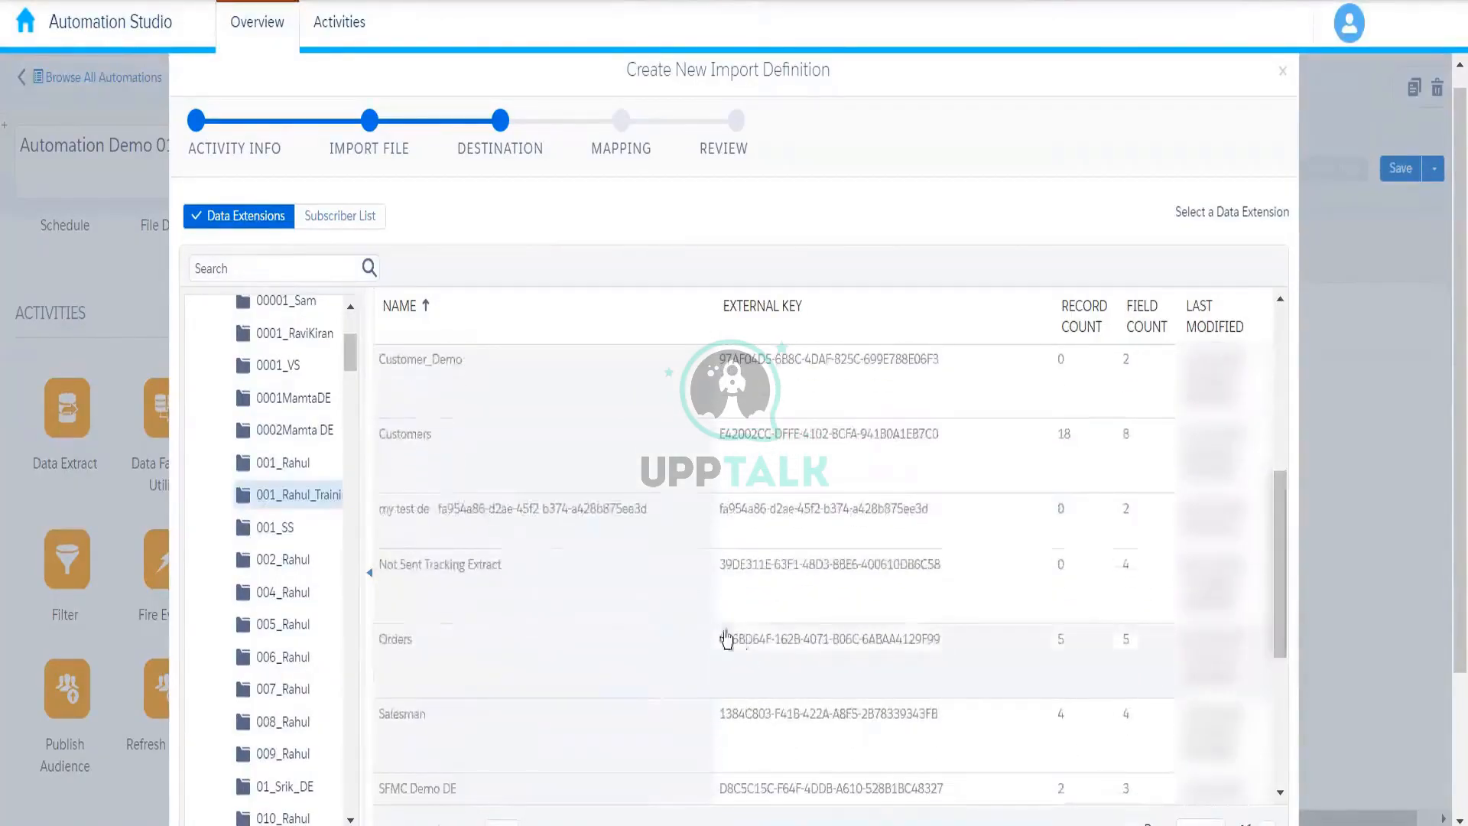
left_click(704, 601)
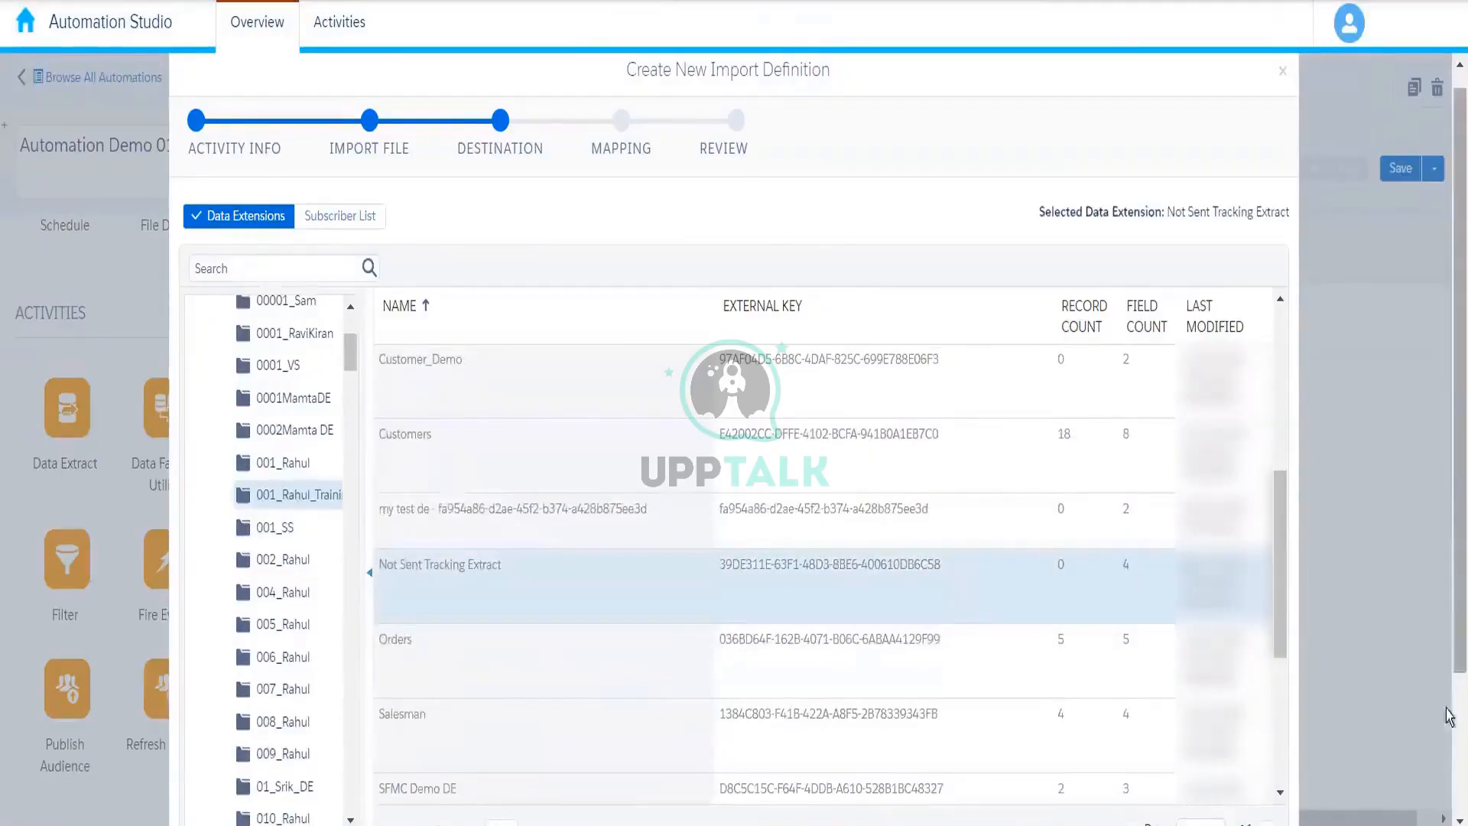
scroll(1451, 521, "down", 3)
left_click(1268, 798)
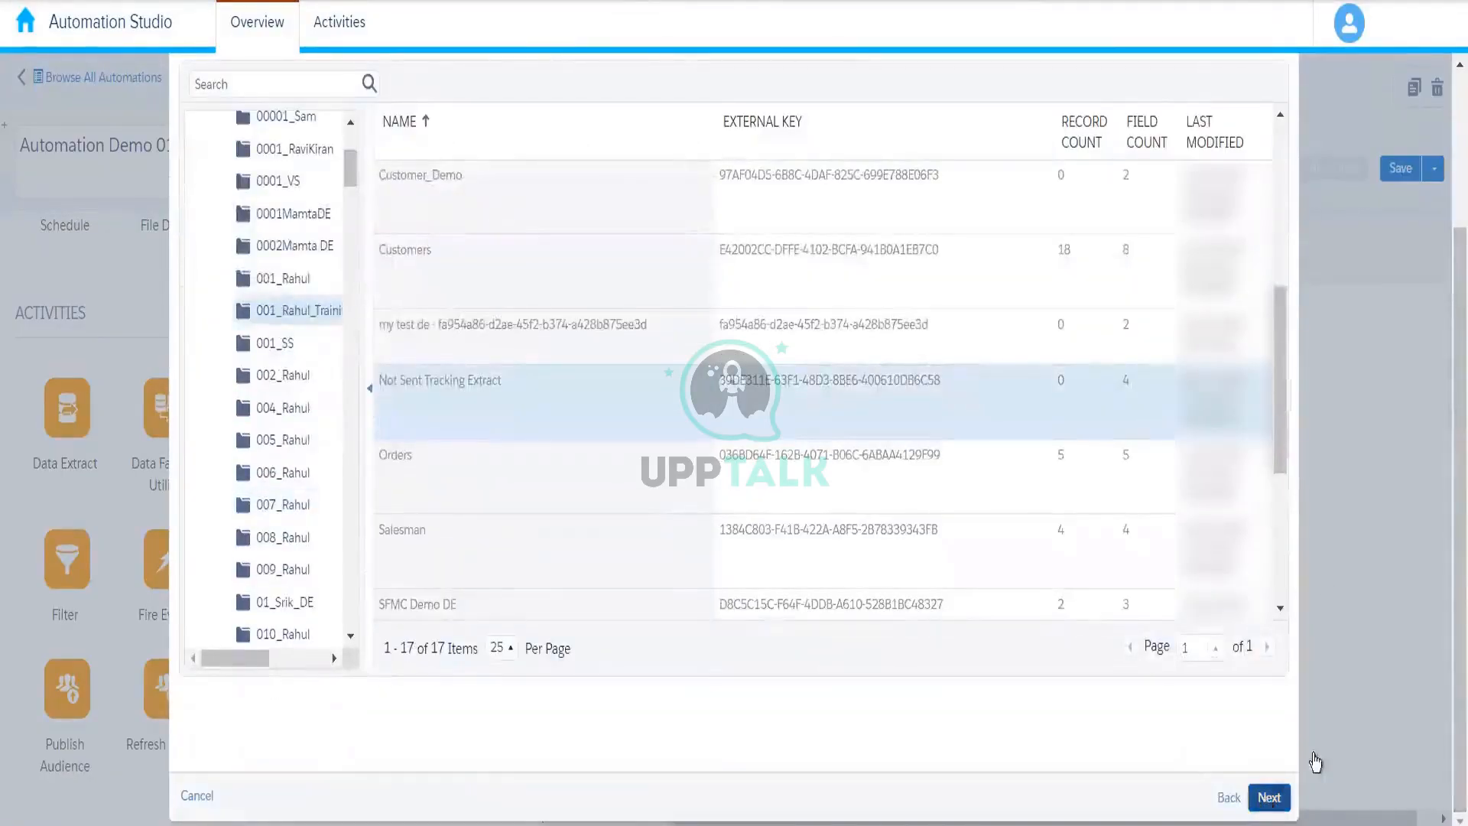
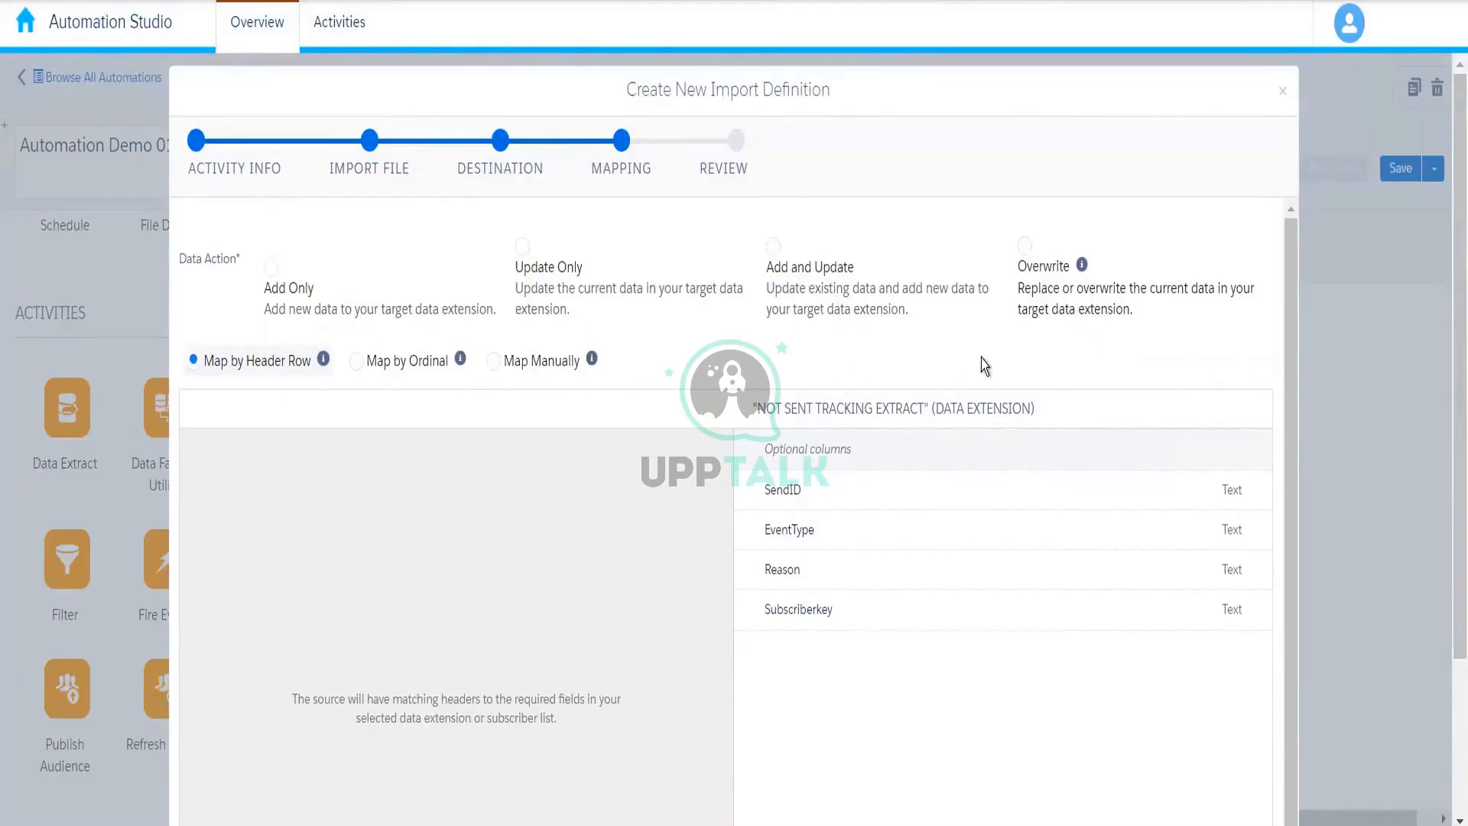
Set the import's data action to Overwrite, then review the import definition's settings and finish it.
left_click(1069, 295)
scroll(1449, 526, "down", 2)
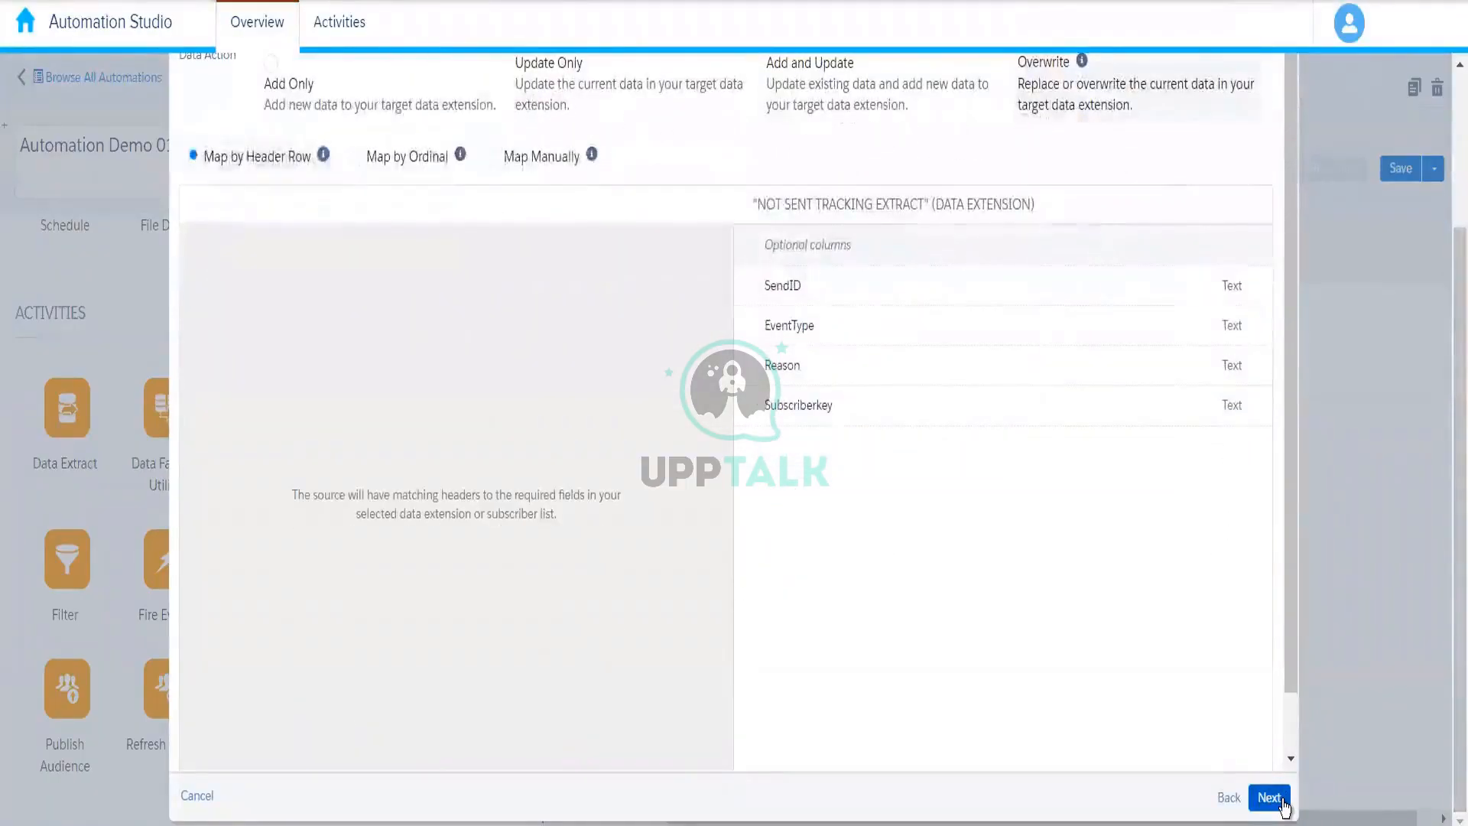
left_click(1269, 797)
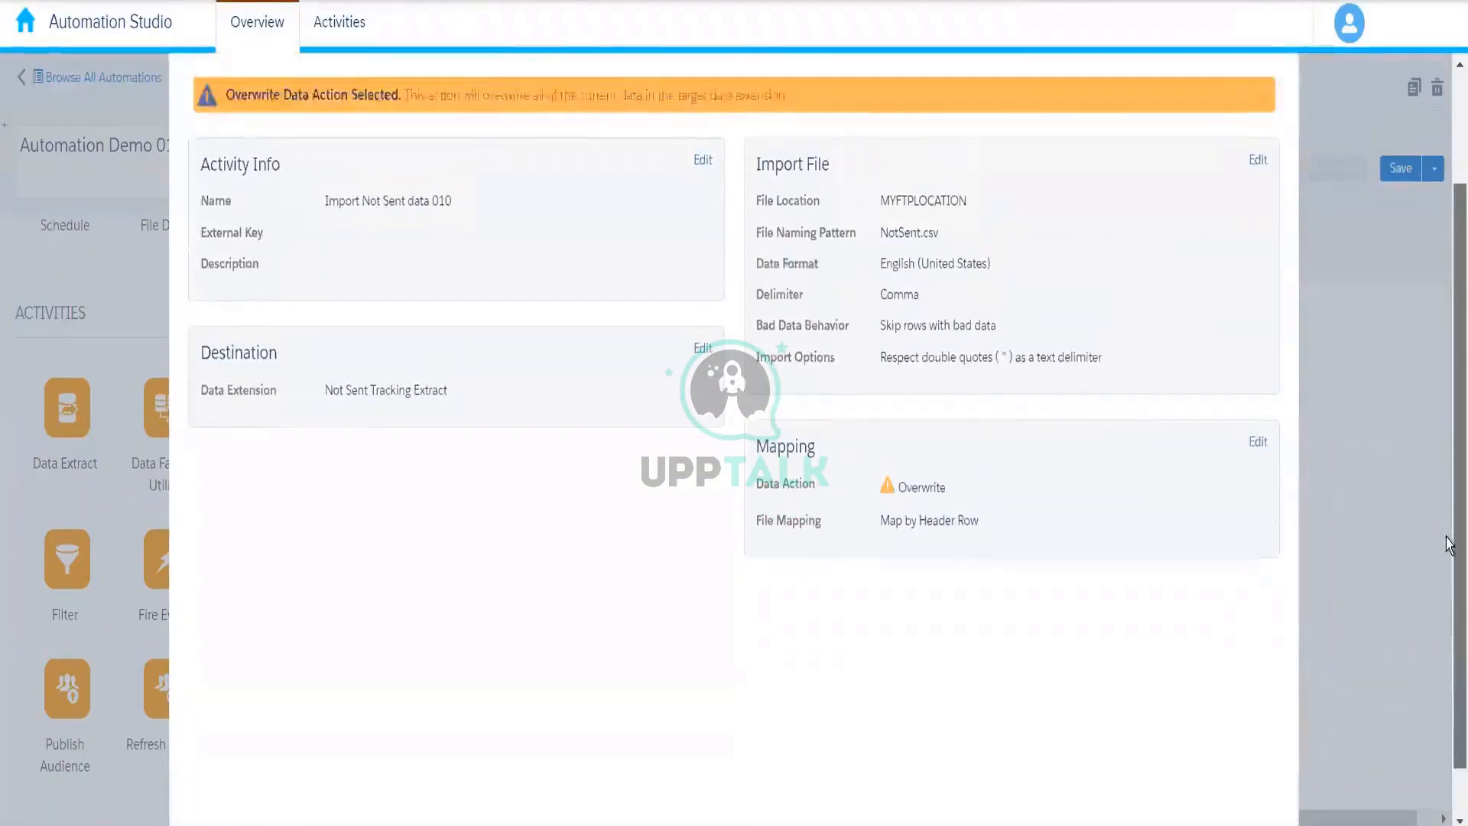
scroll(1101, 576, "down", 3)
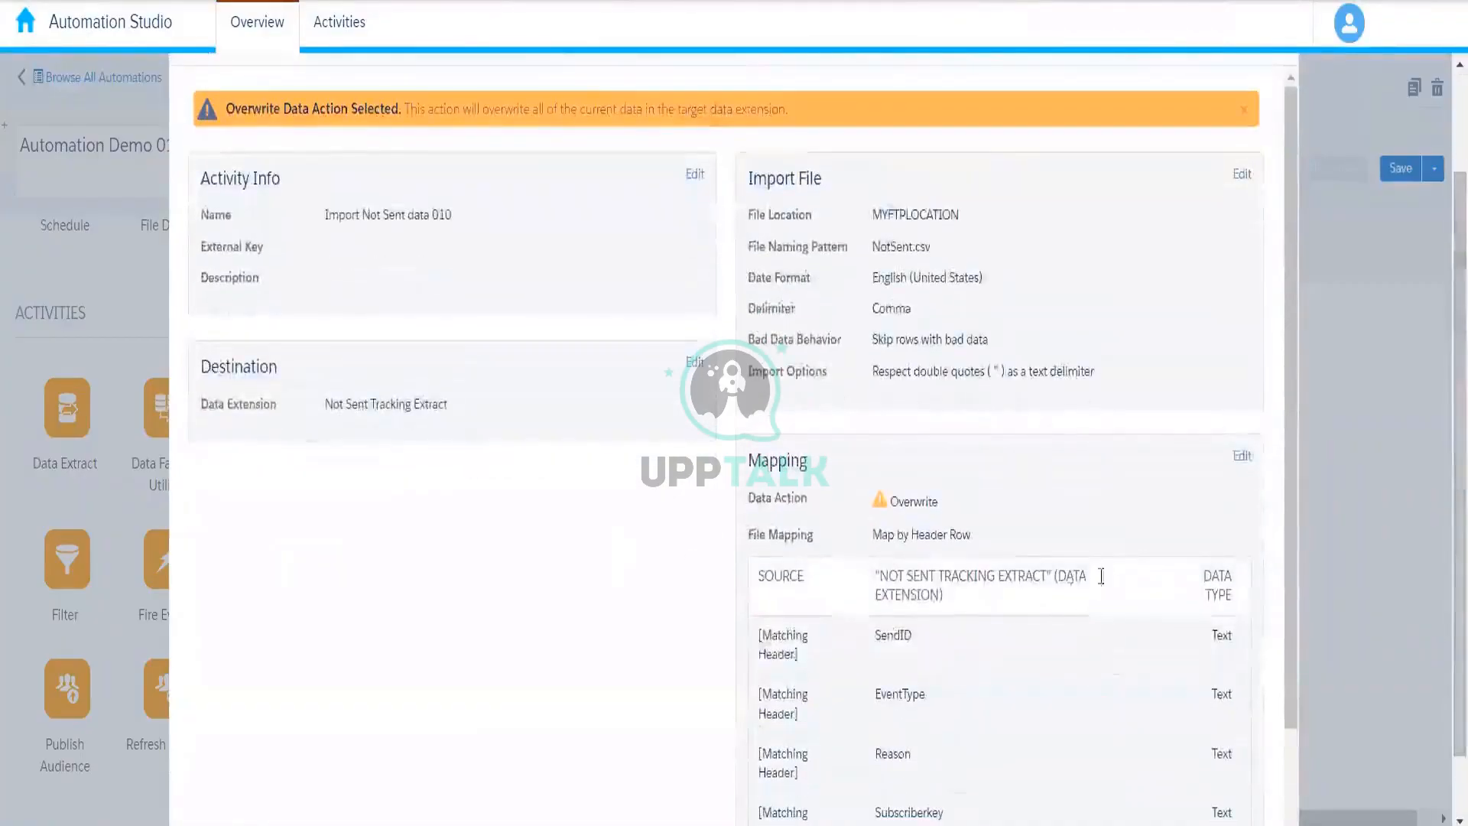
scroll(1449, 315, "up", 1)
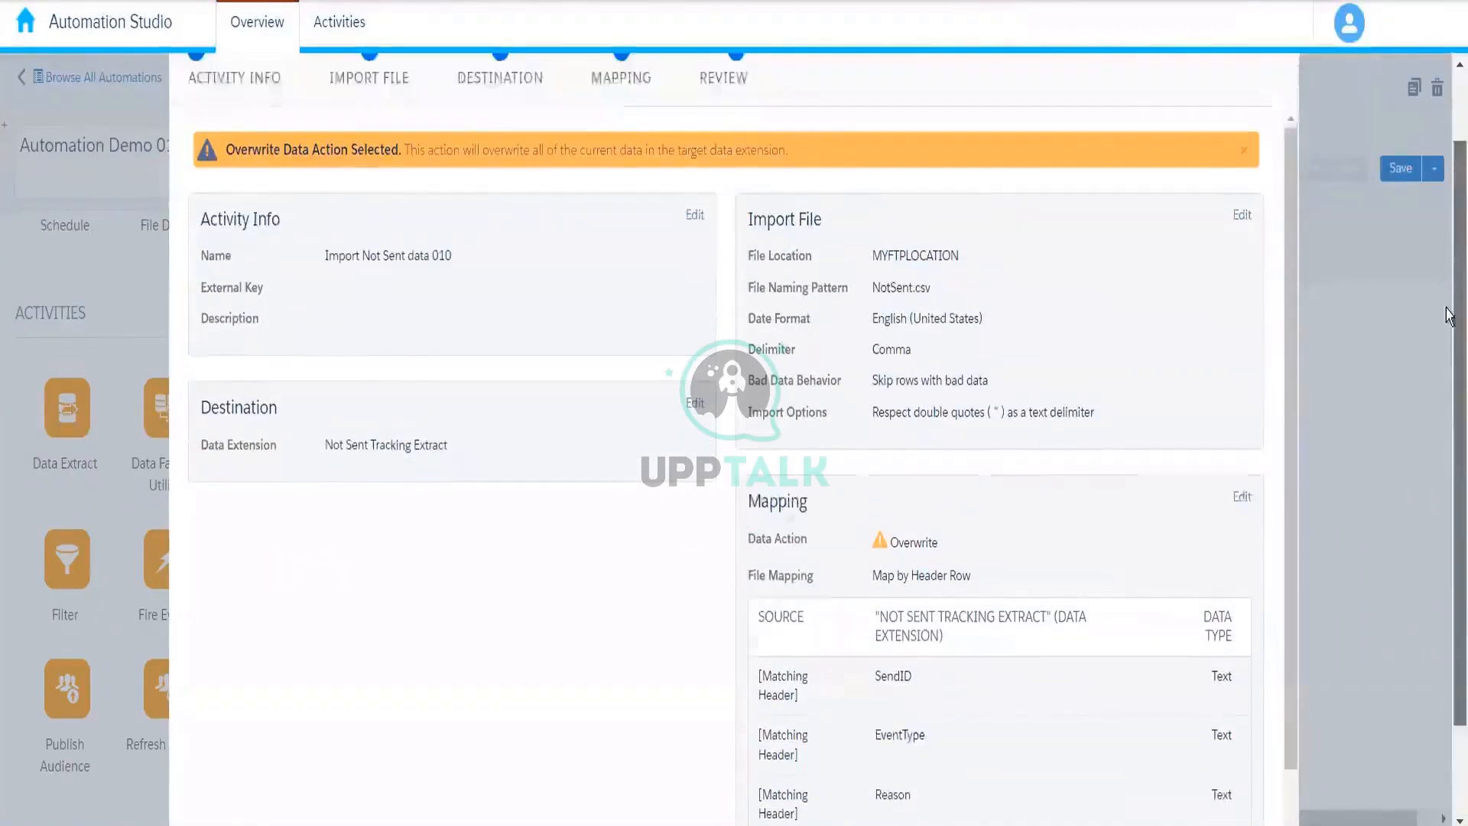
scroll(1449, 315, "up", 2)
scroll(1449, 377, "down", 5)
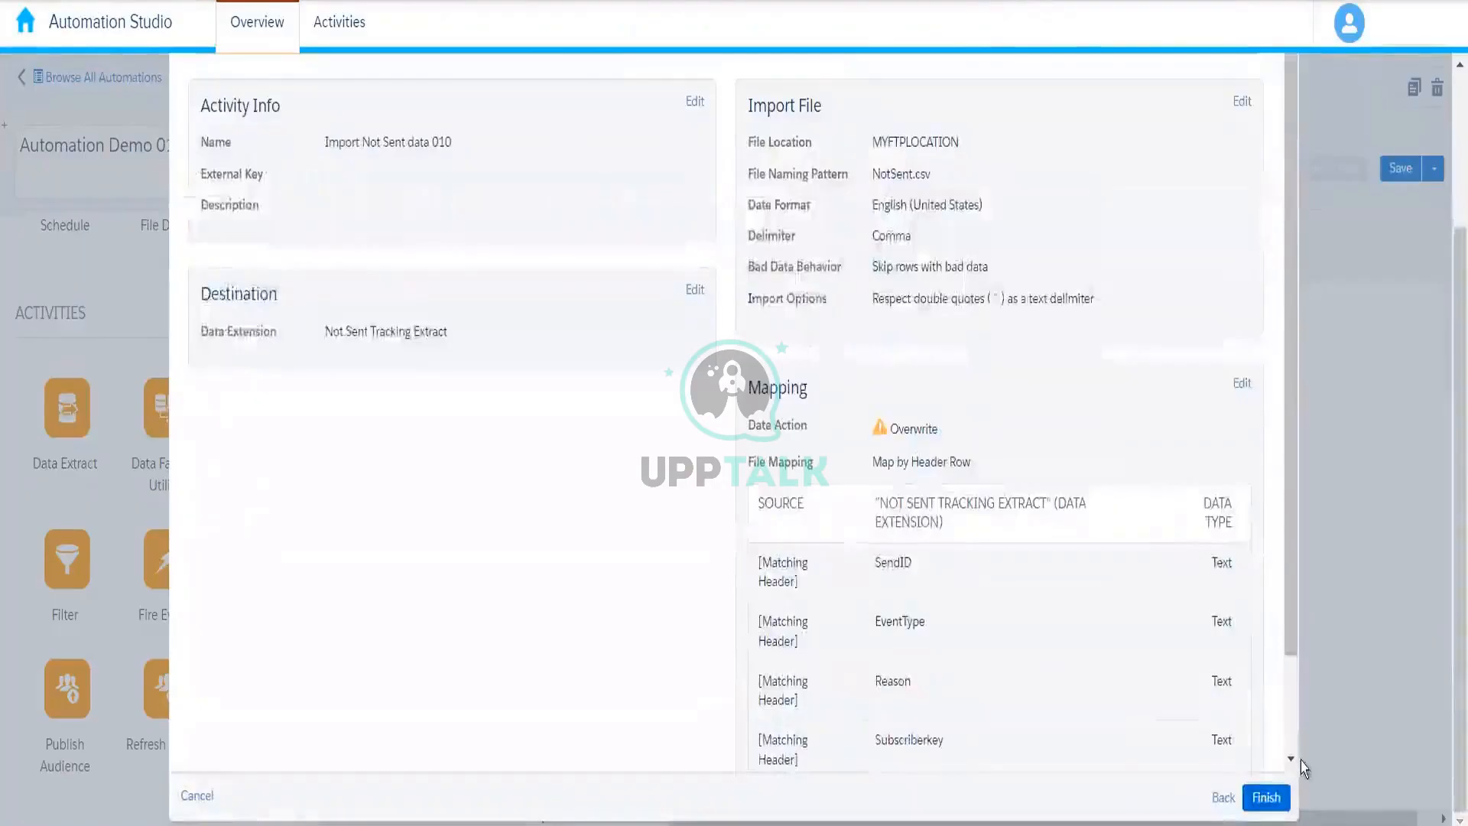
left_click(1275, 799)
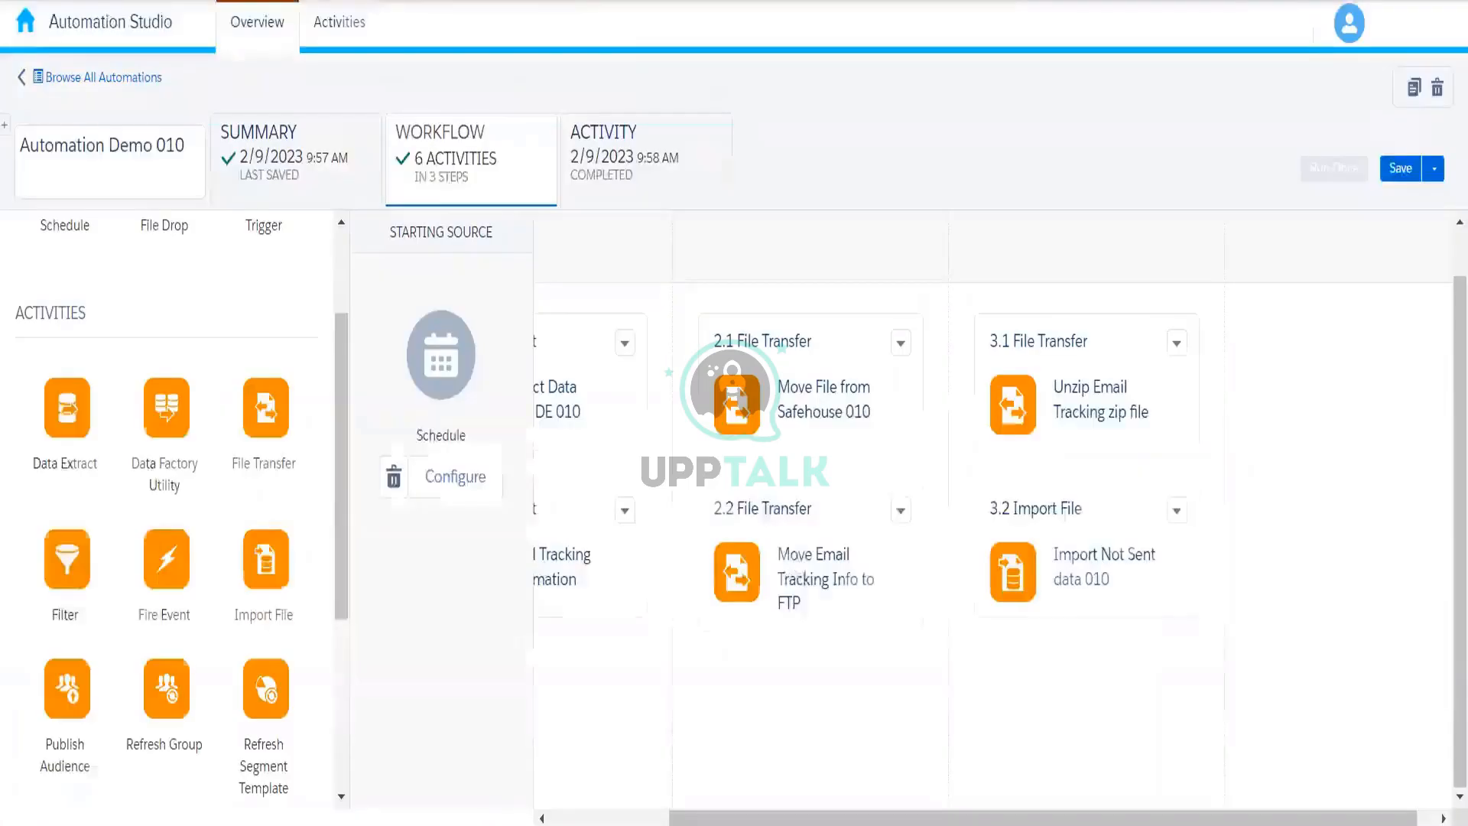
Save the automation and run it once with only the Import Not Sent data 010 activity selected.
left_click(1412, 178)
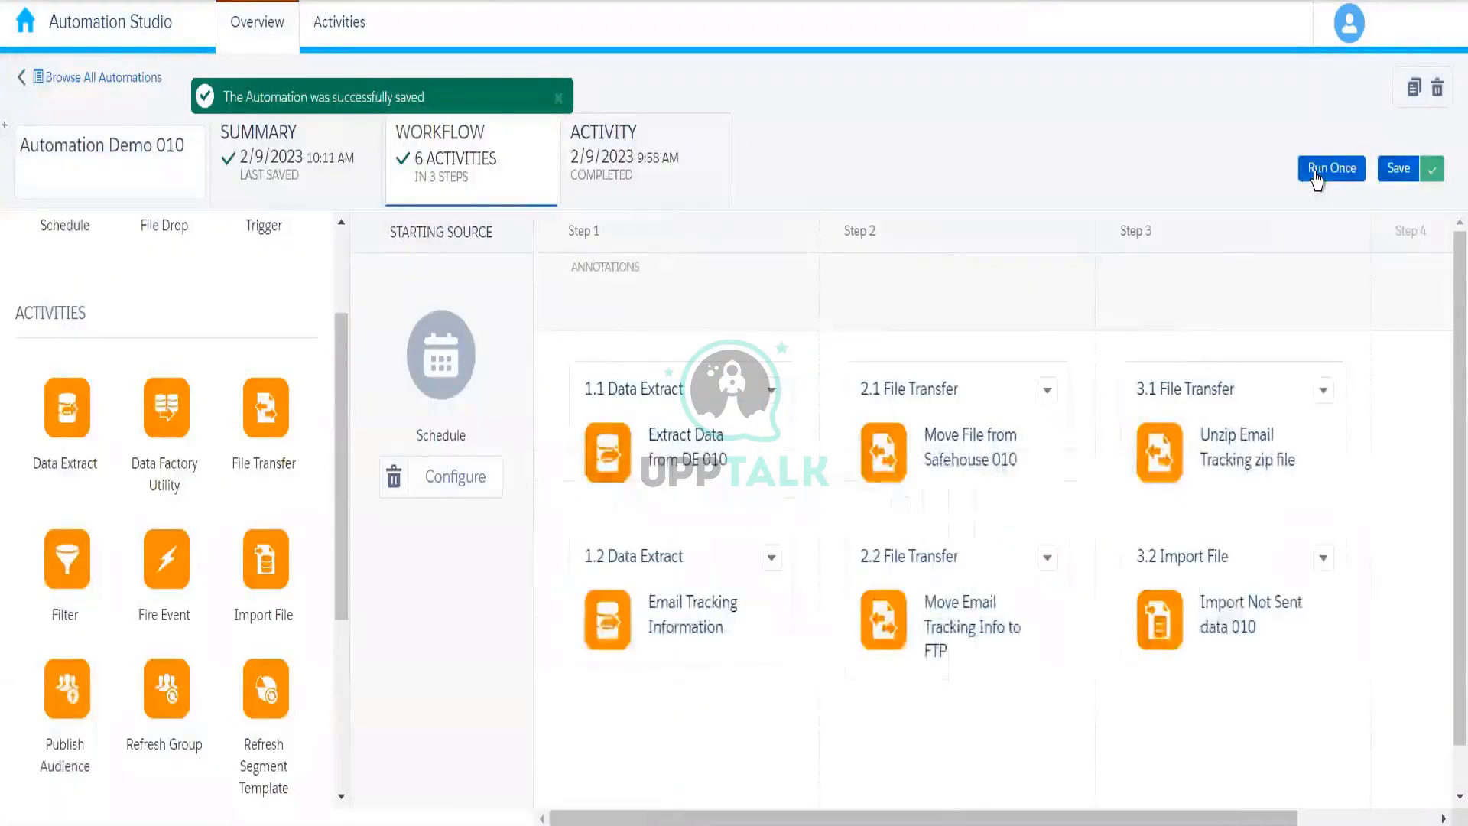
left_click(1317, 176)
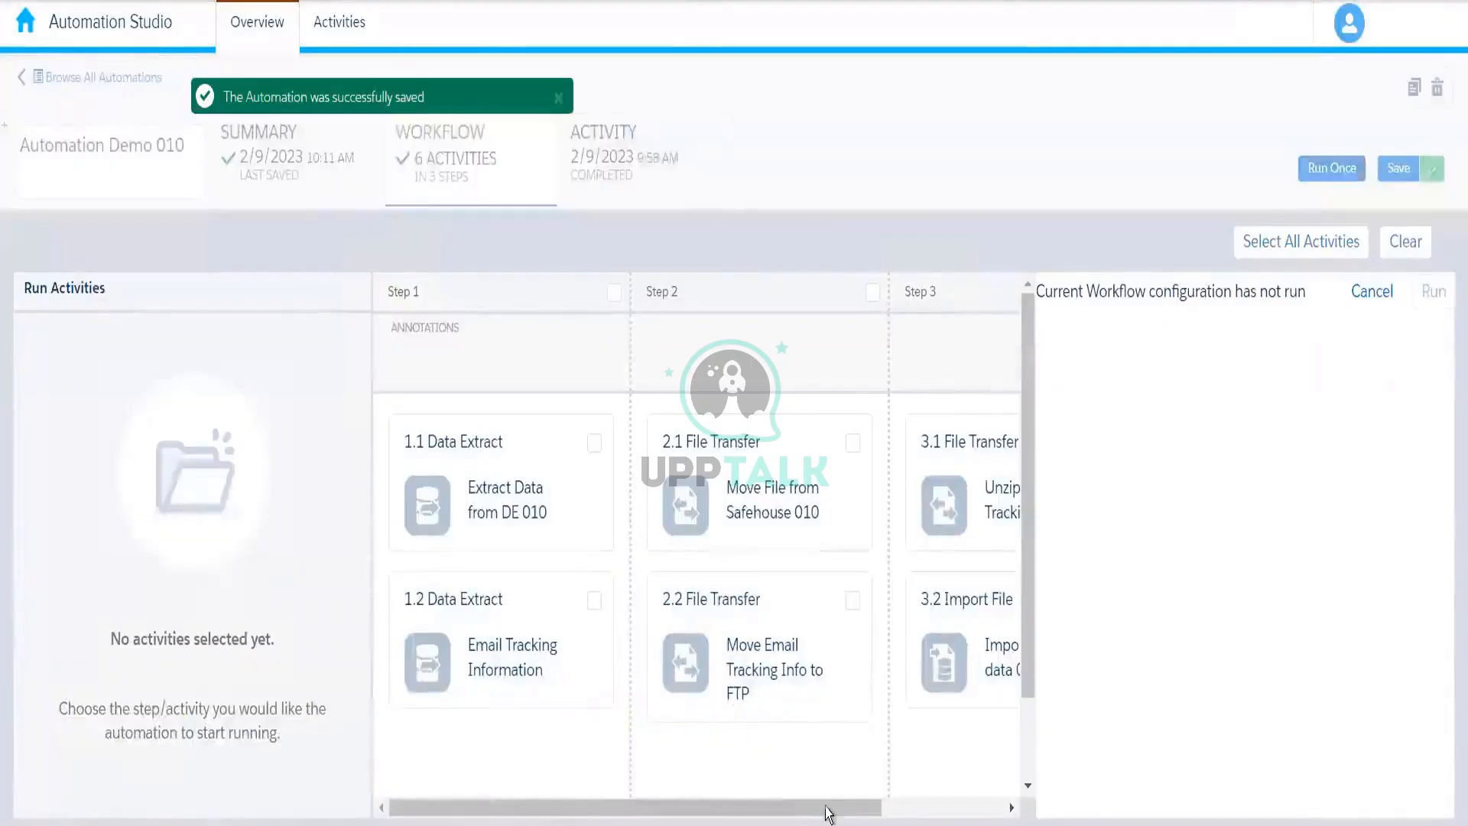
left_click_drag(829, 815, 952, 727)
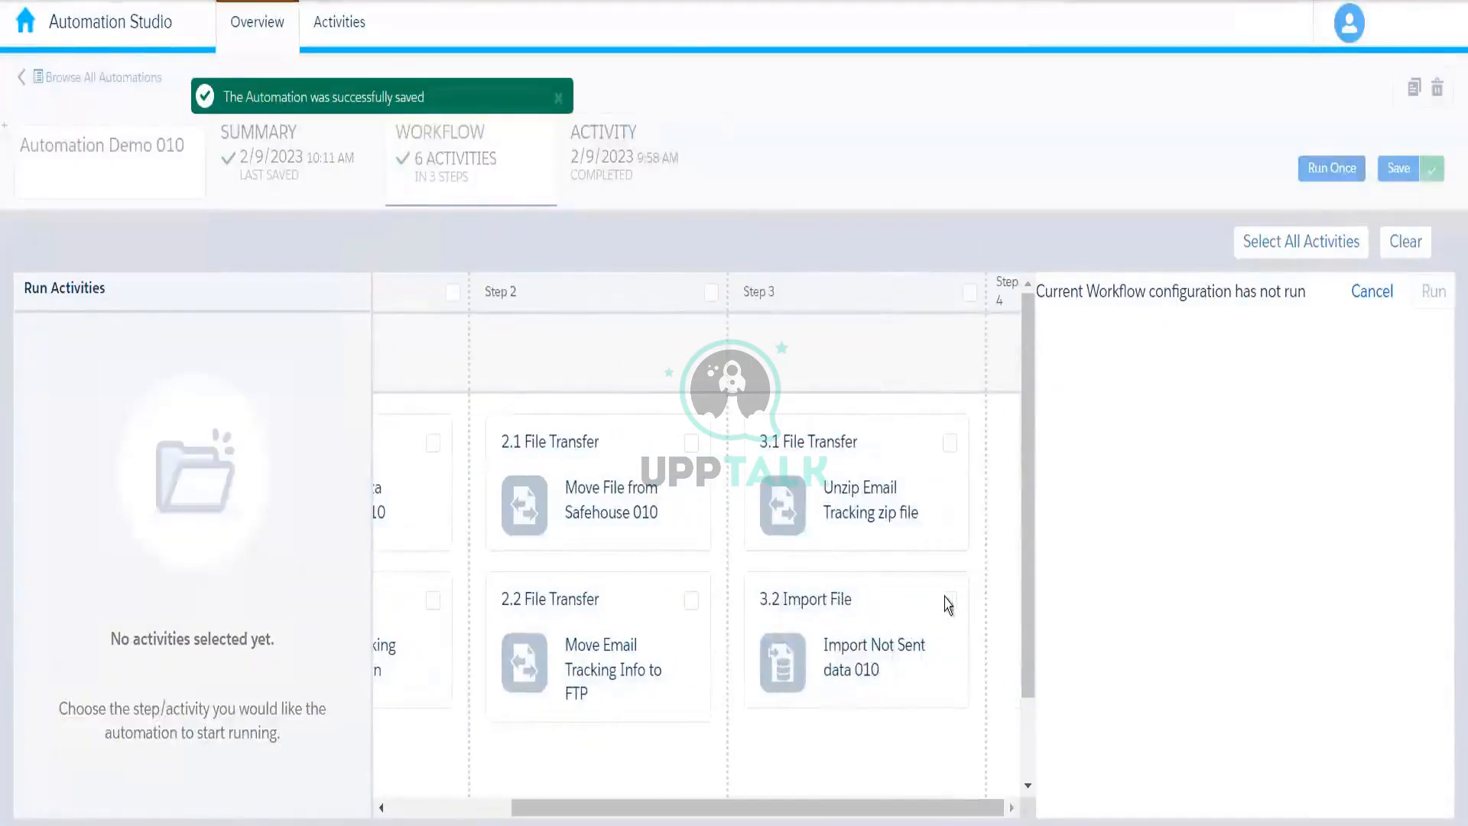
left_click(948, 602)
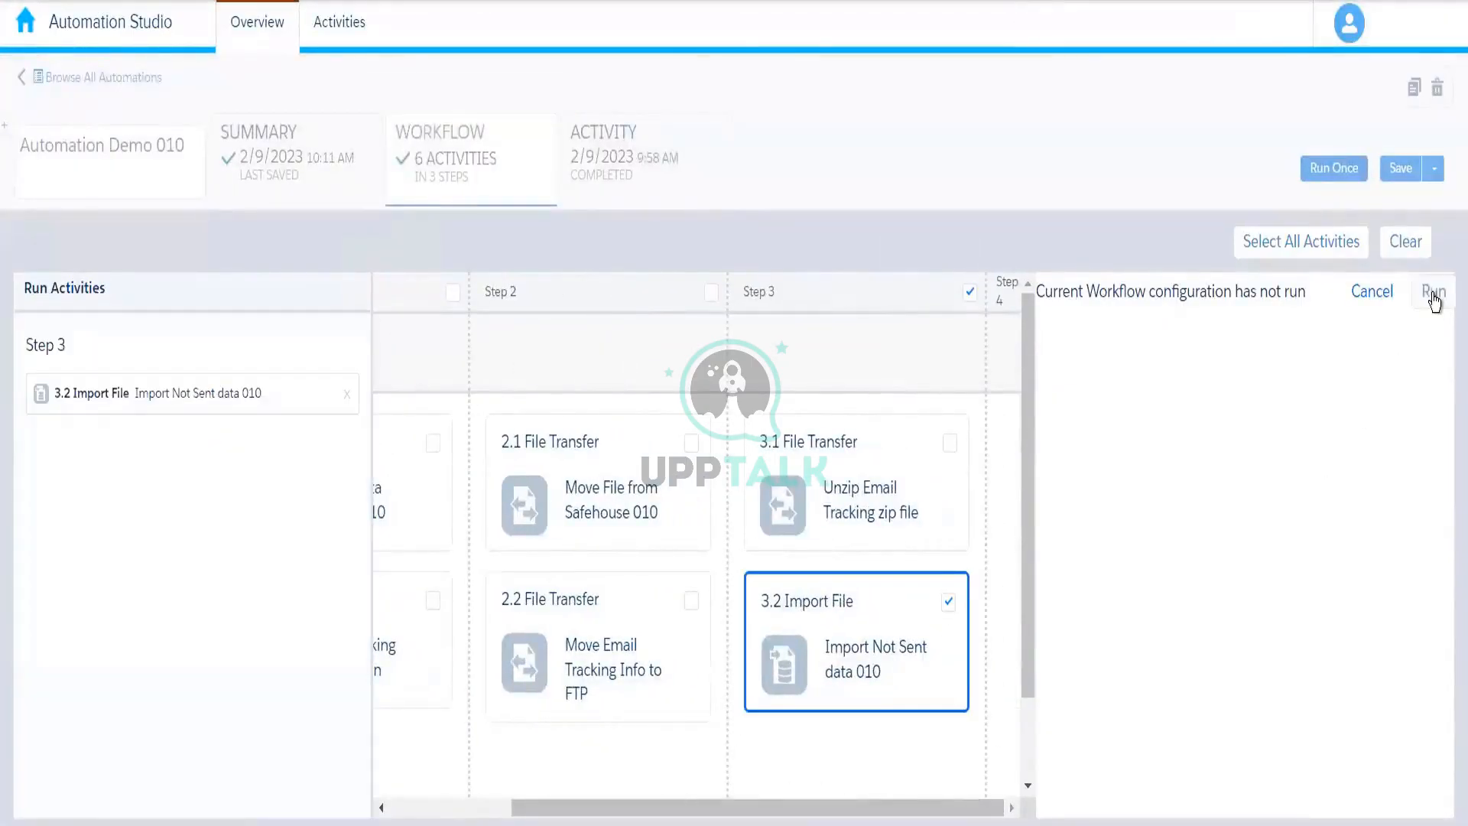
left_click(1434, 297)
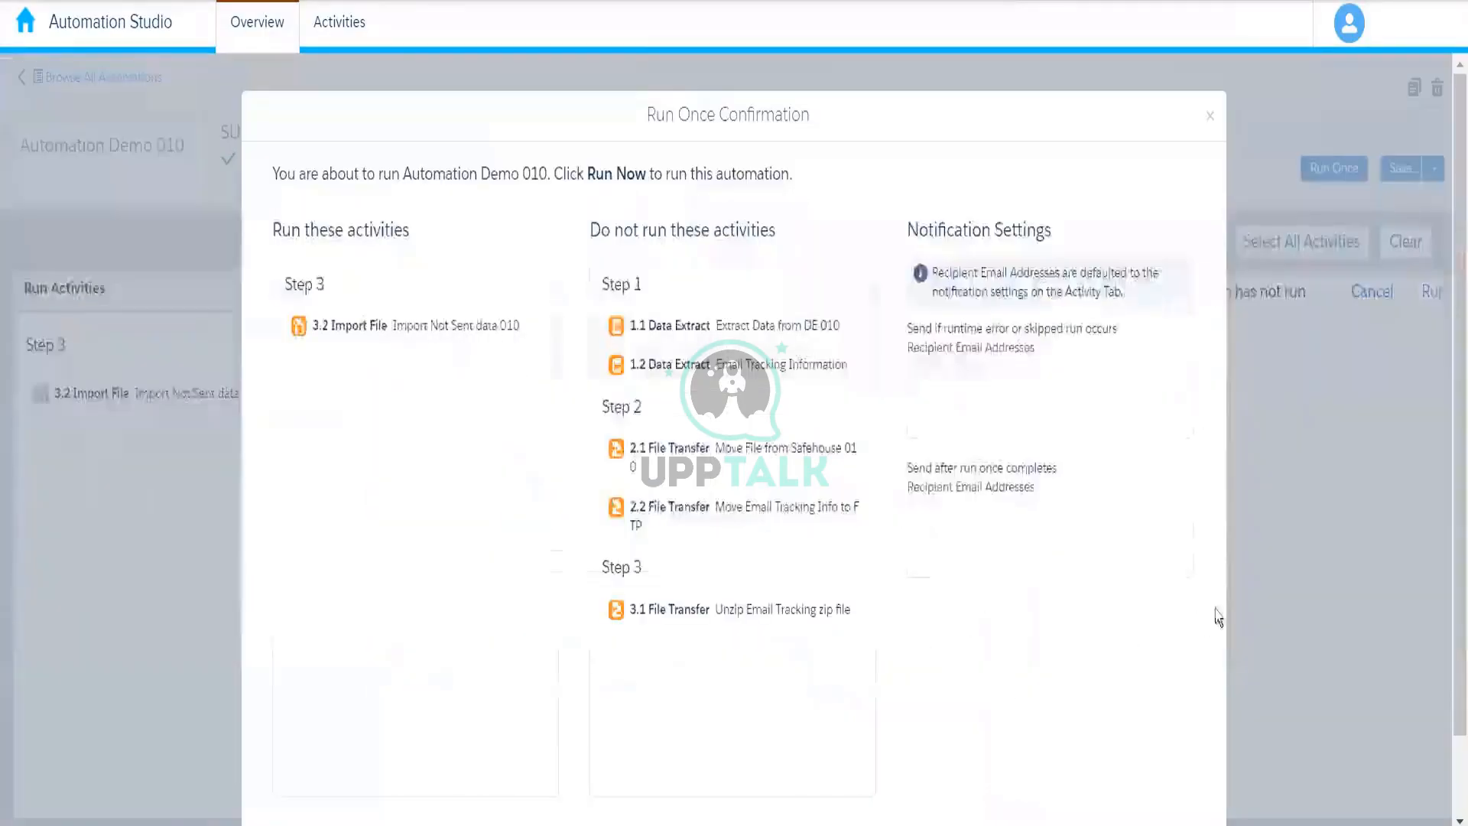
scroll(1448, 372, "down", 2)
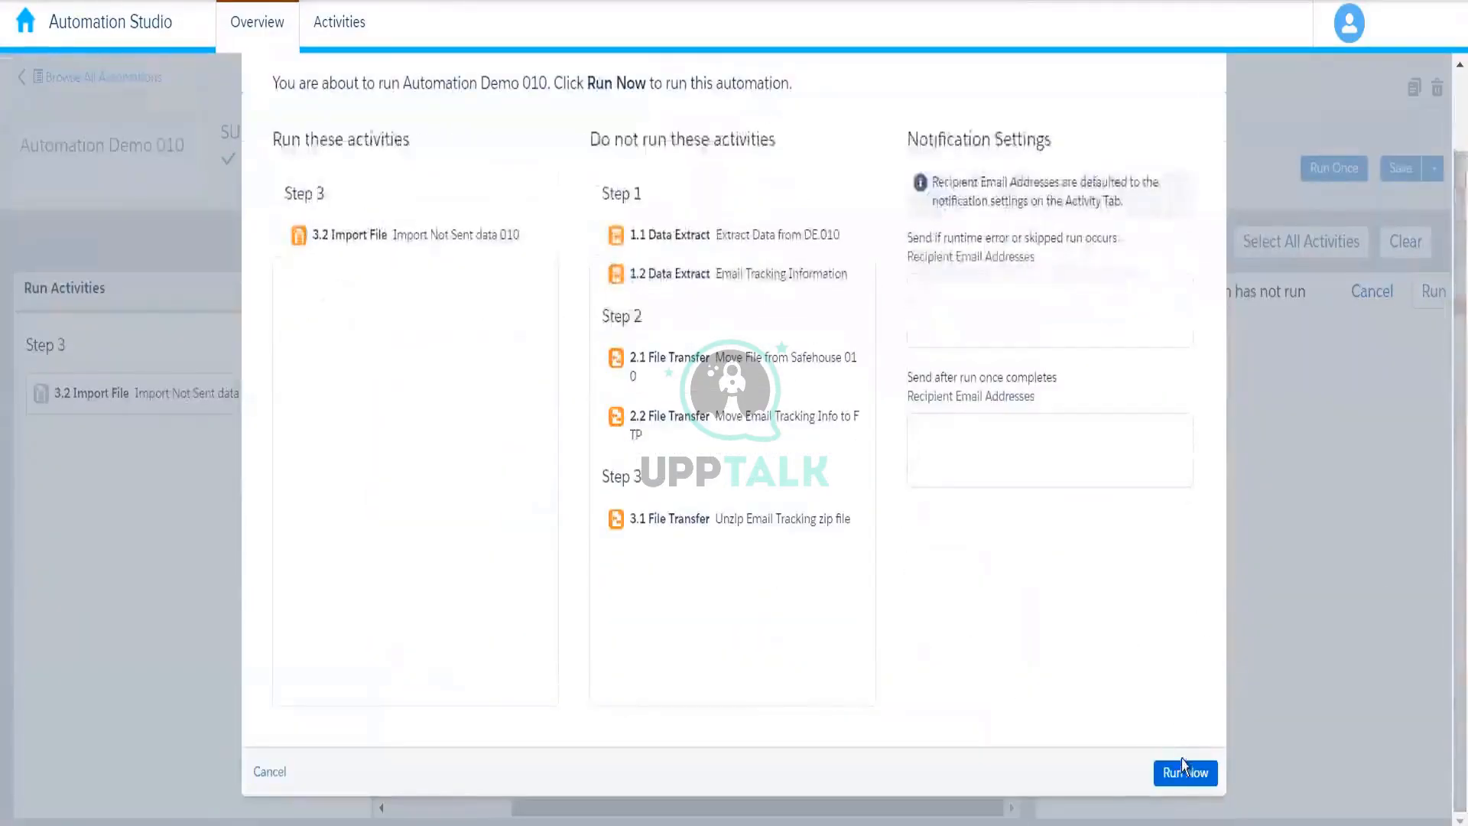
left_click(1186, 774)
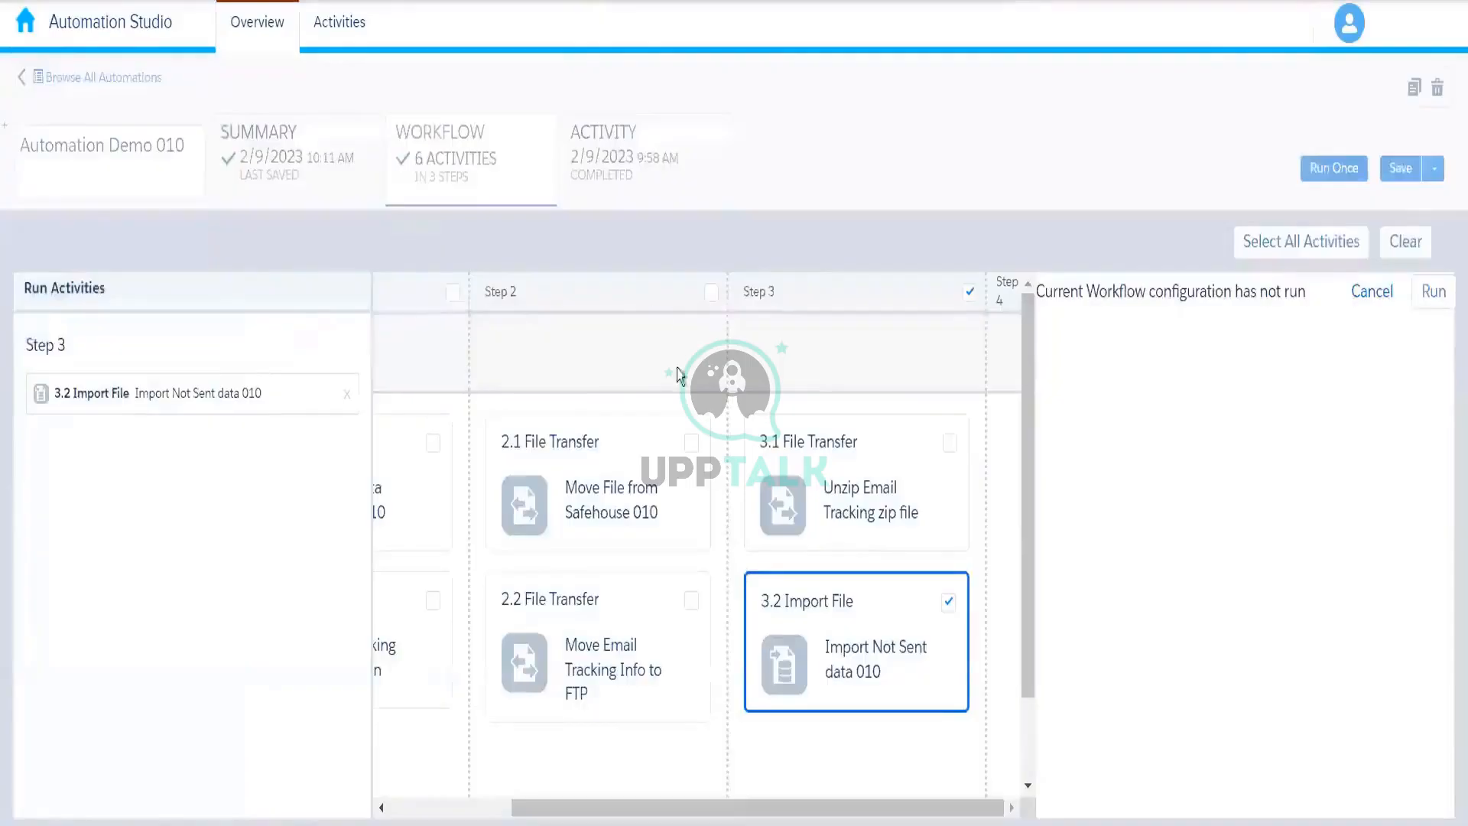
Open the automation's run log and refresh it to check the status of the import run.
left_click(624, 186)
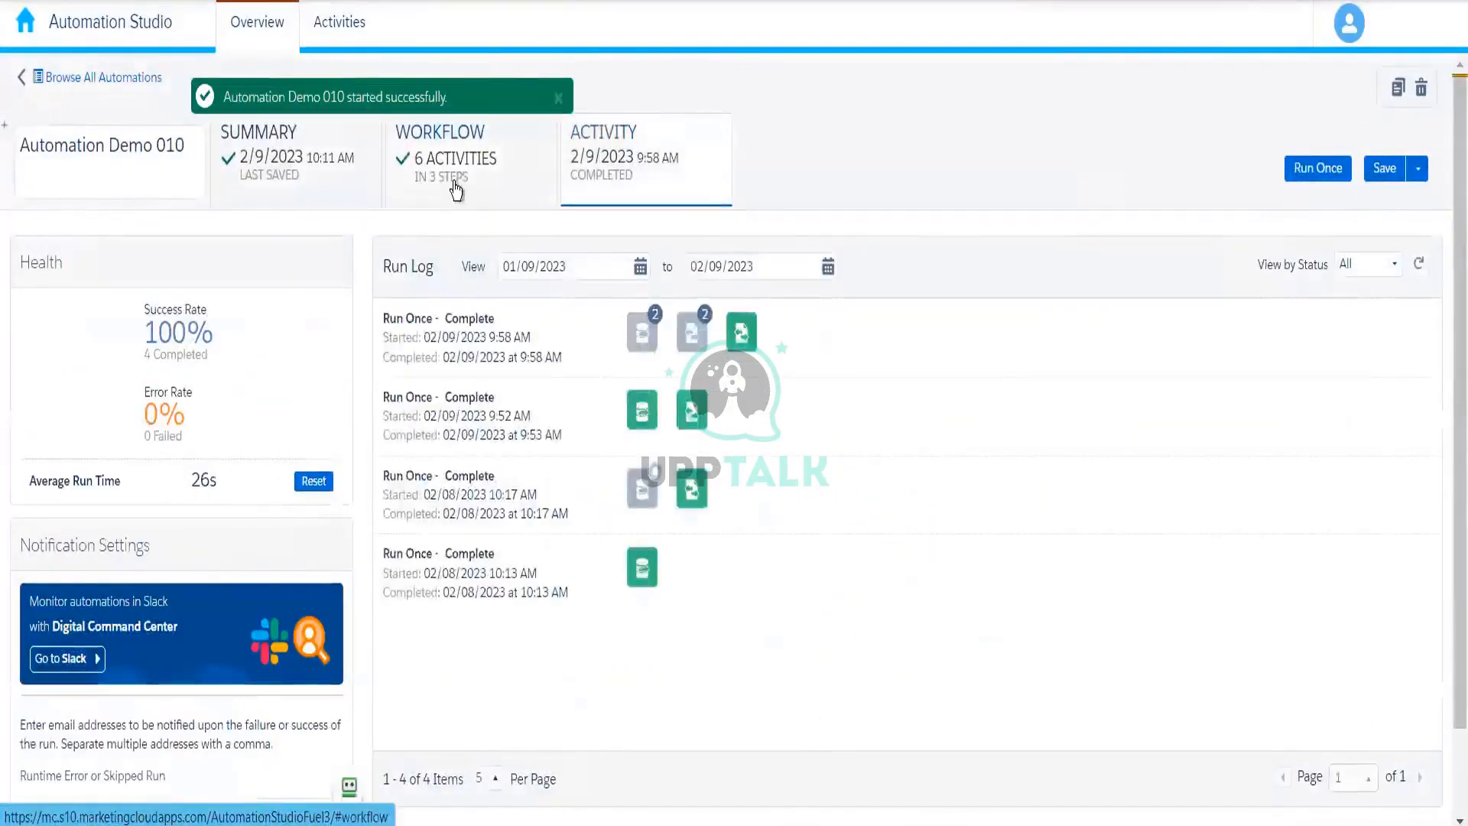
left_click(456, 190)
left_click(642, 176)
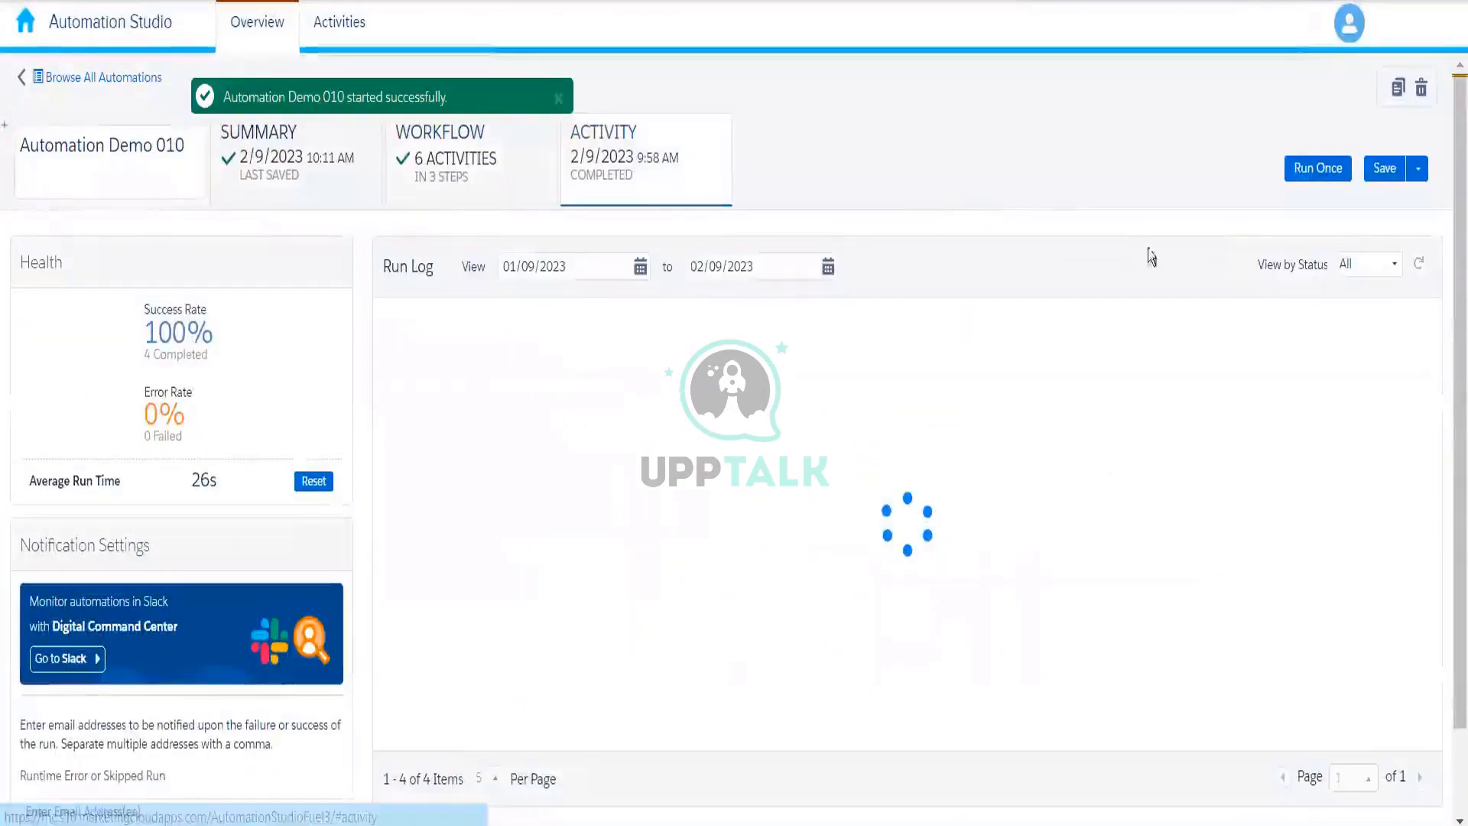
left_click(1417, 269)
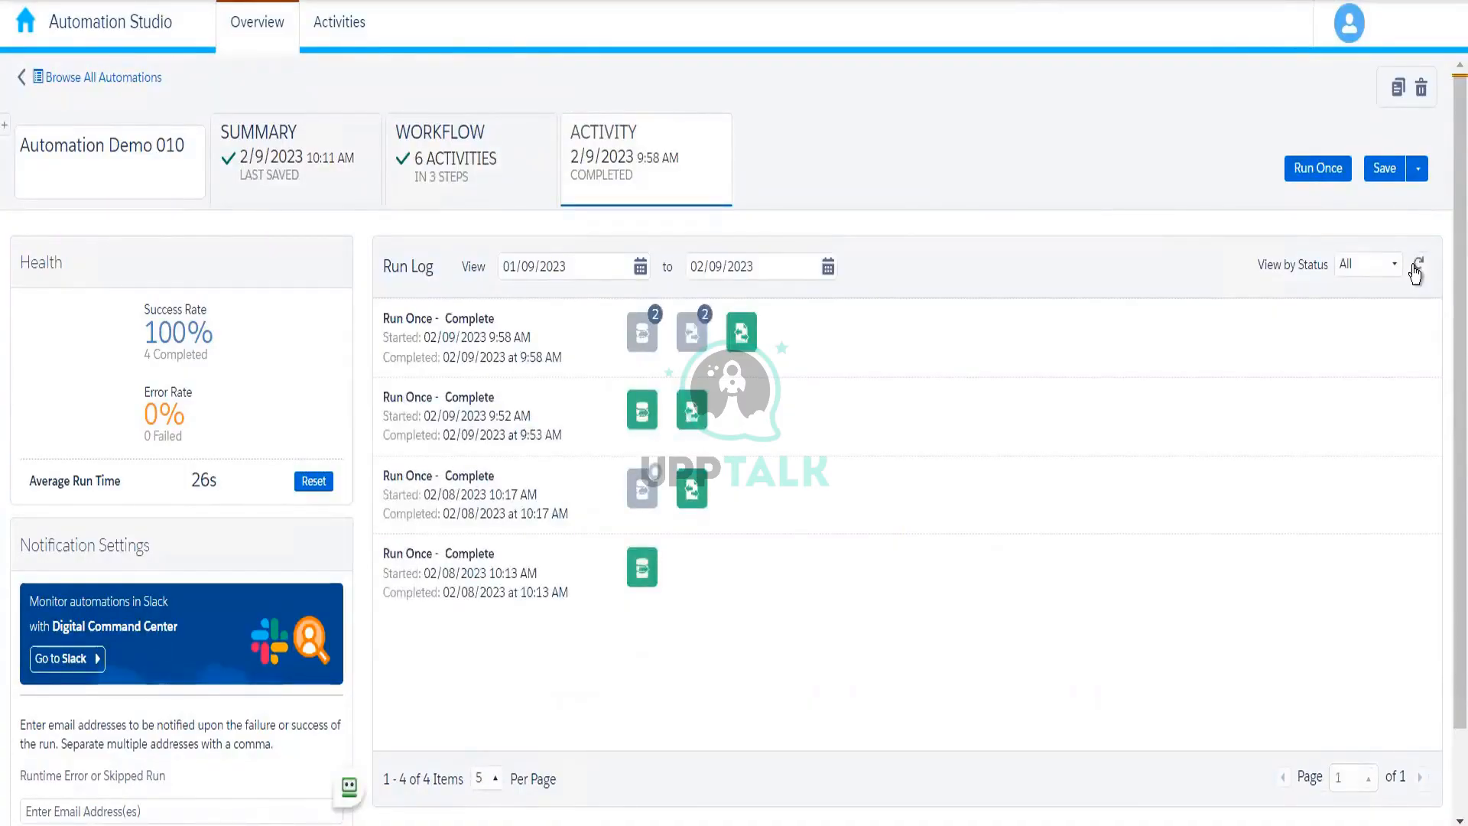
left_click(1418, 269)
left_click(1417, 269)
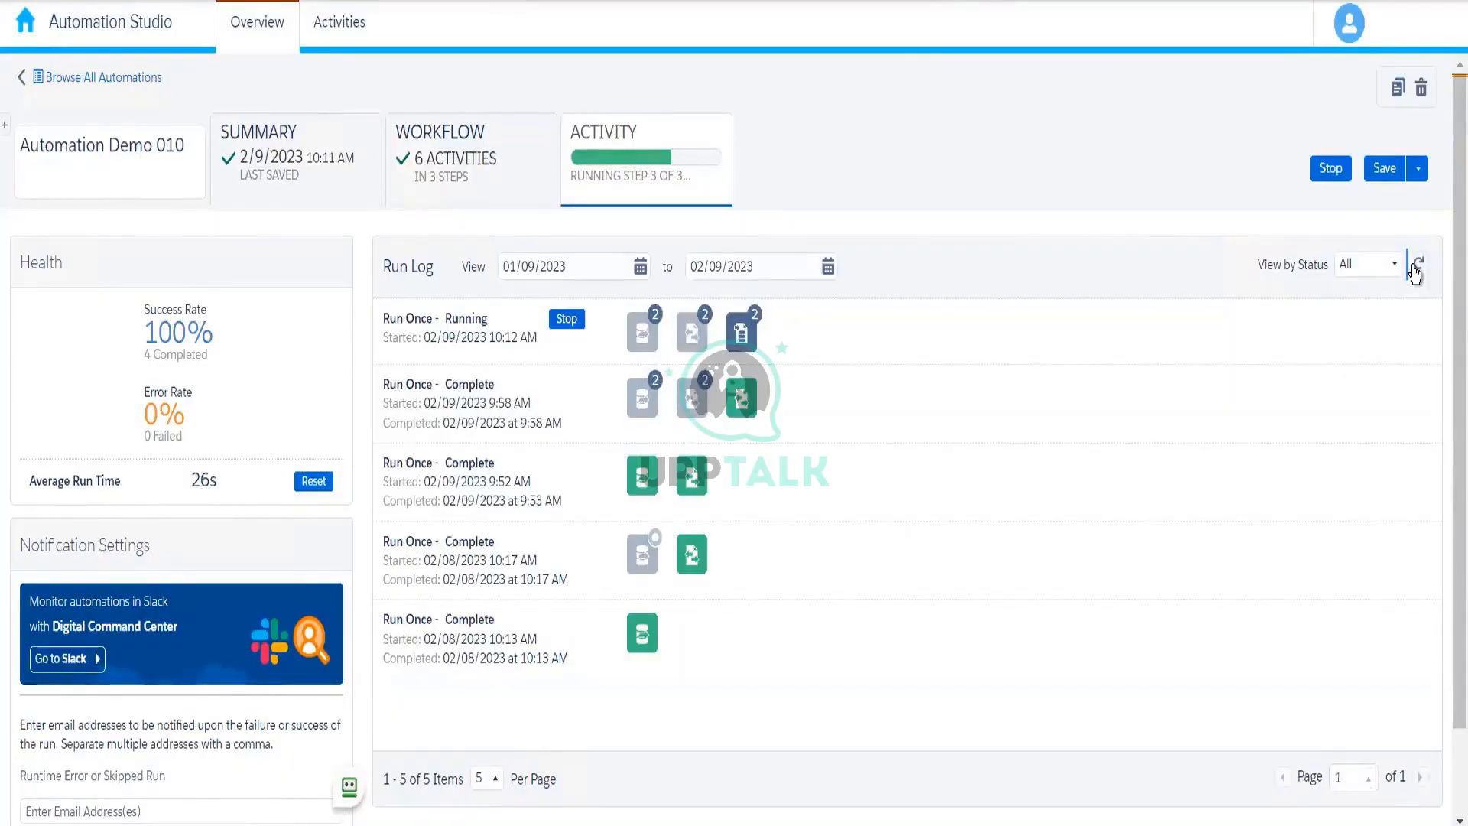
left_click(1417, 267)
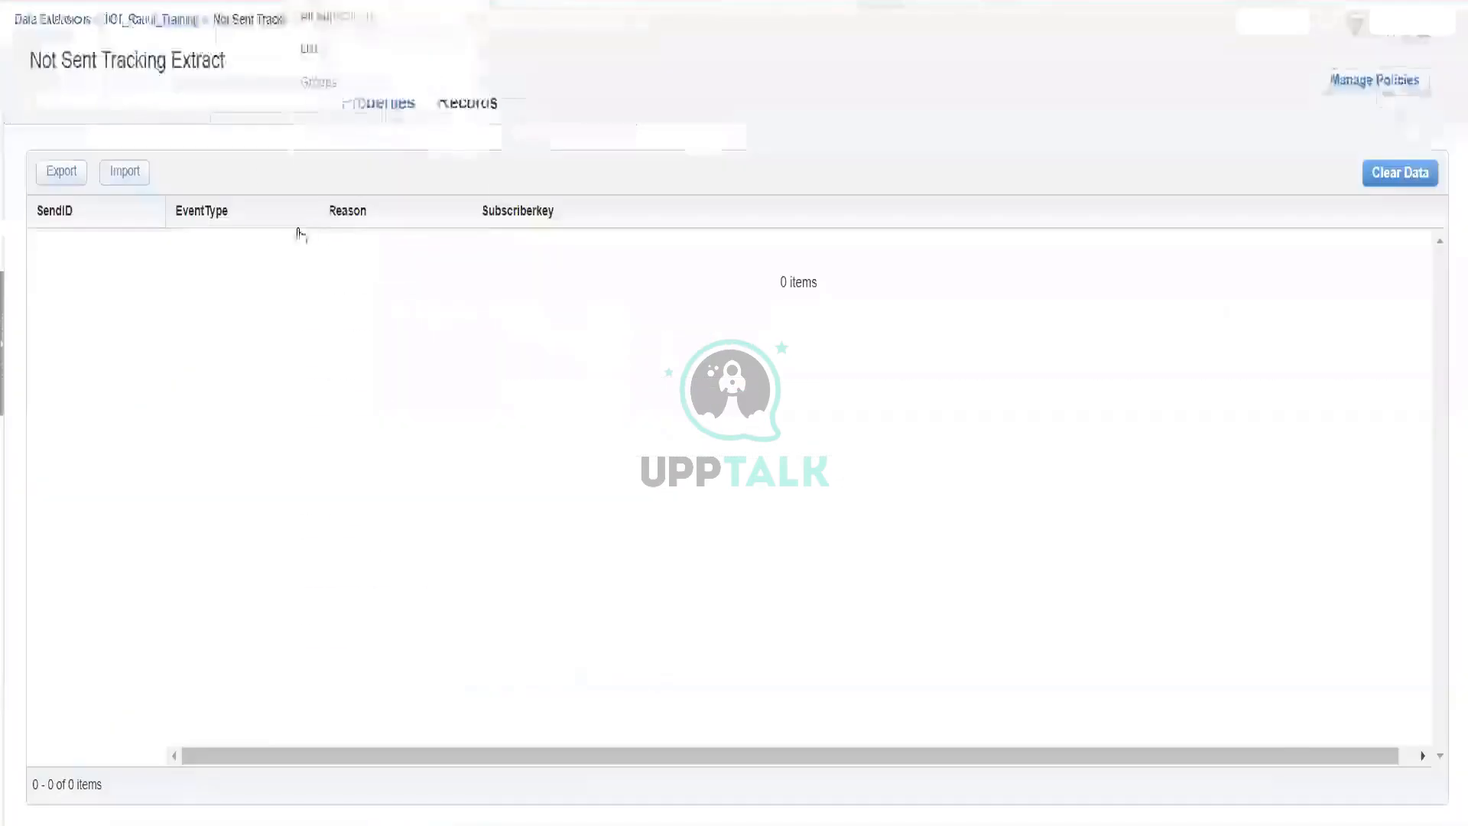
Reopen the Not Sent Tracking Extract data extension from the 001 training folder and show its records.
left_click(186, 23)
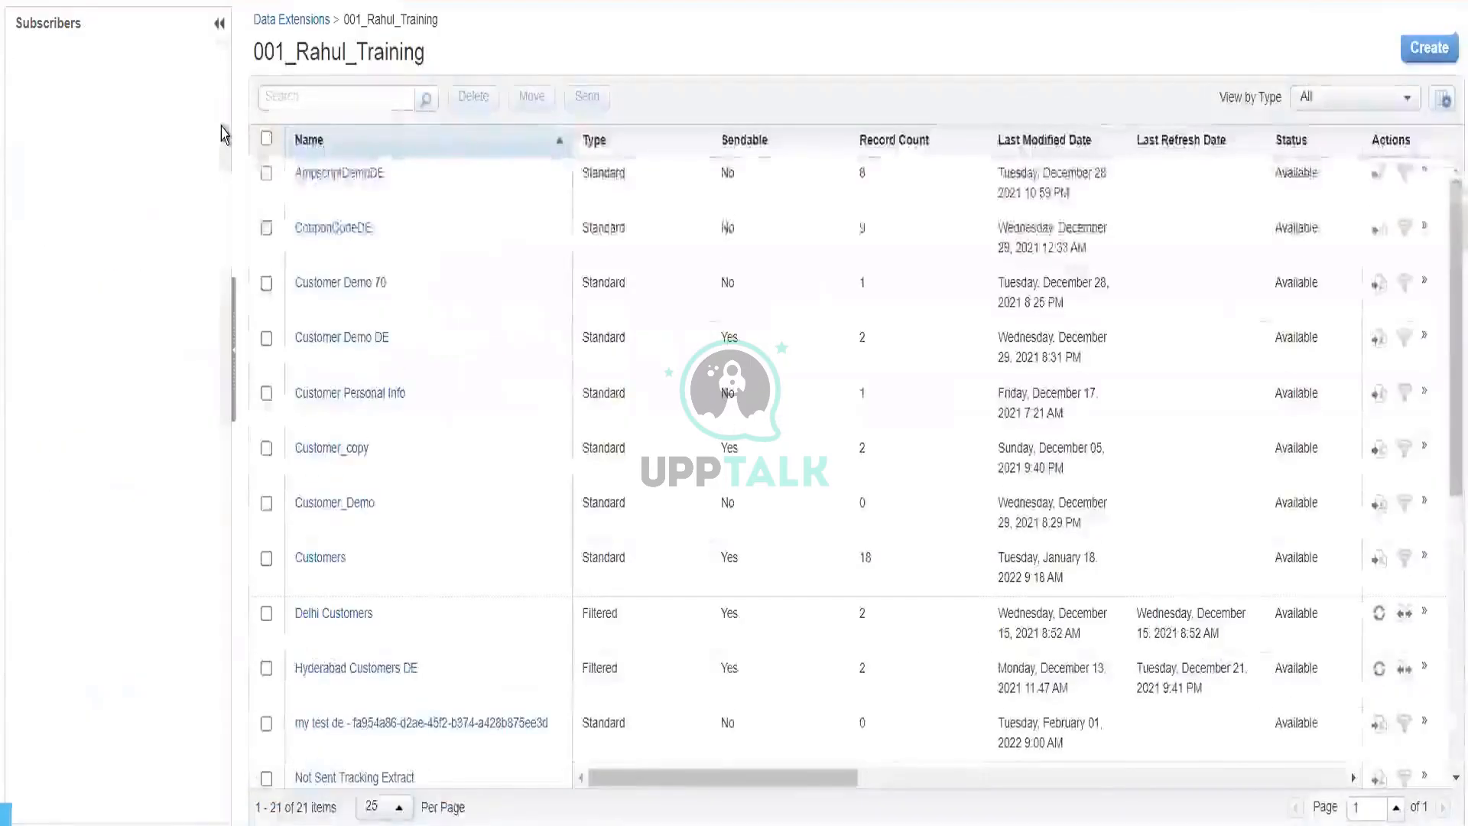
left_click(1454, 779)
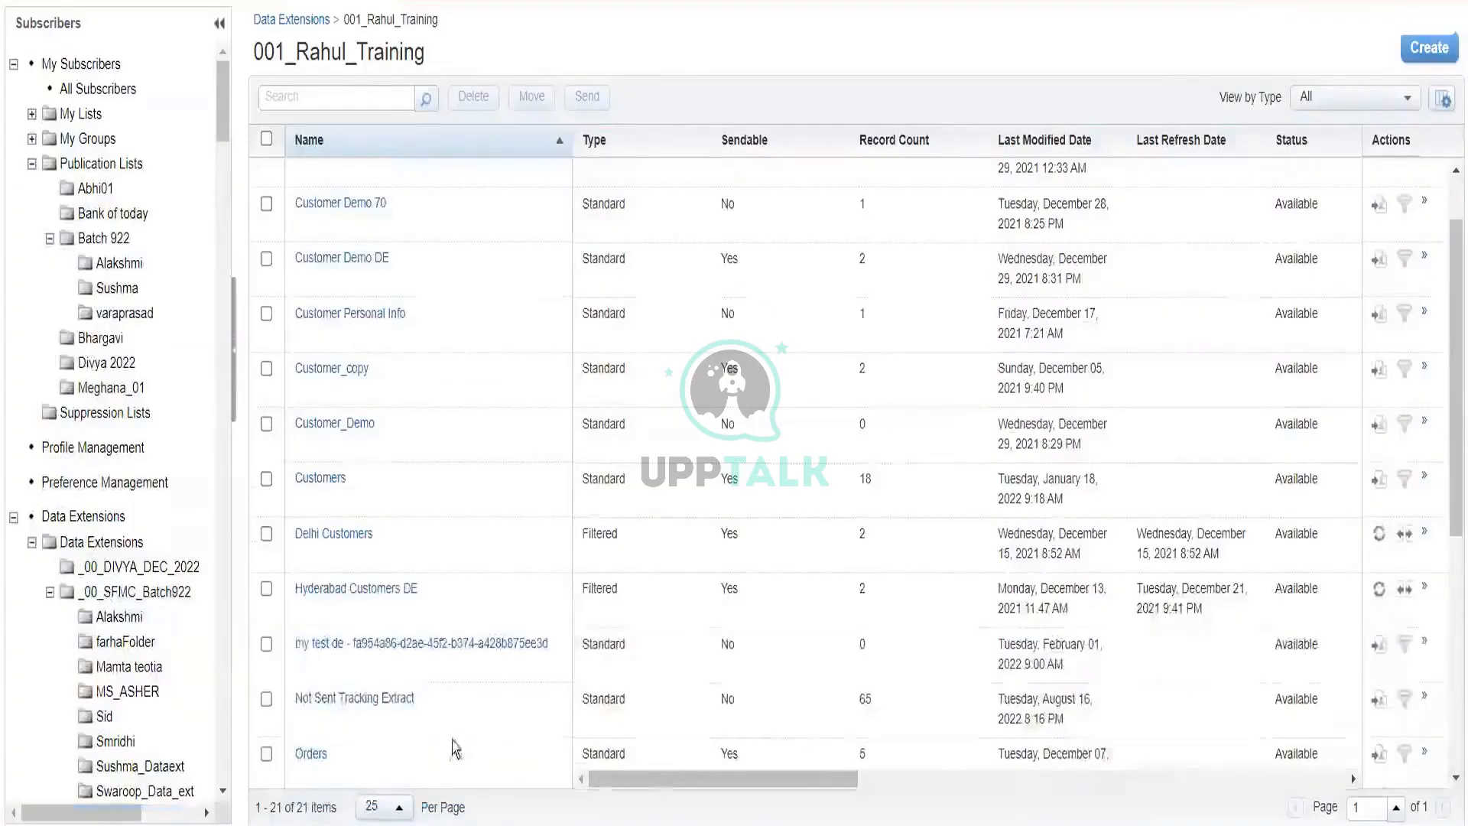
left_click(354, 698)
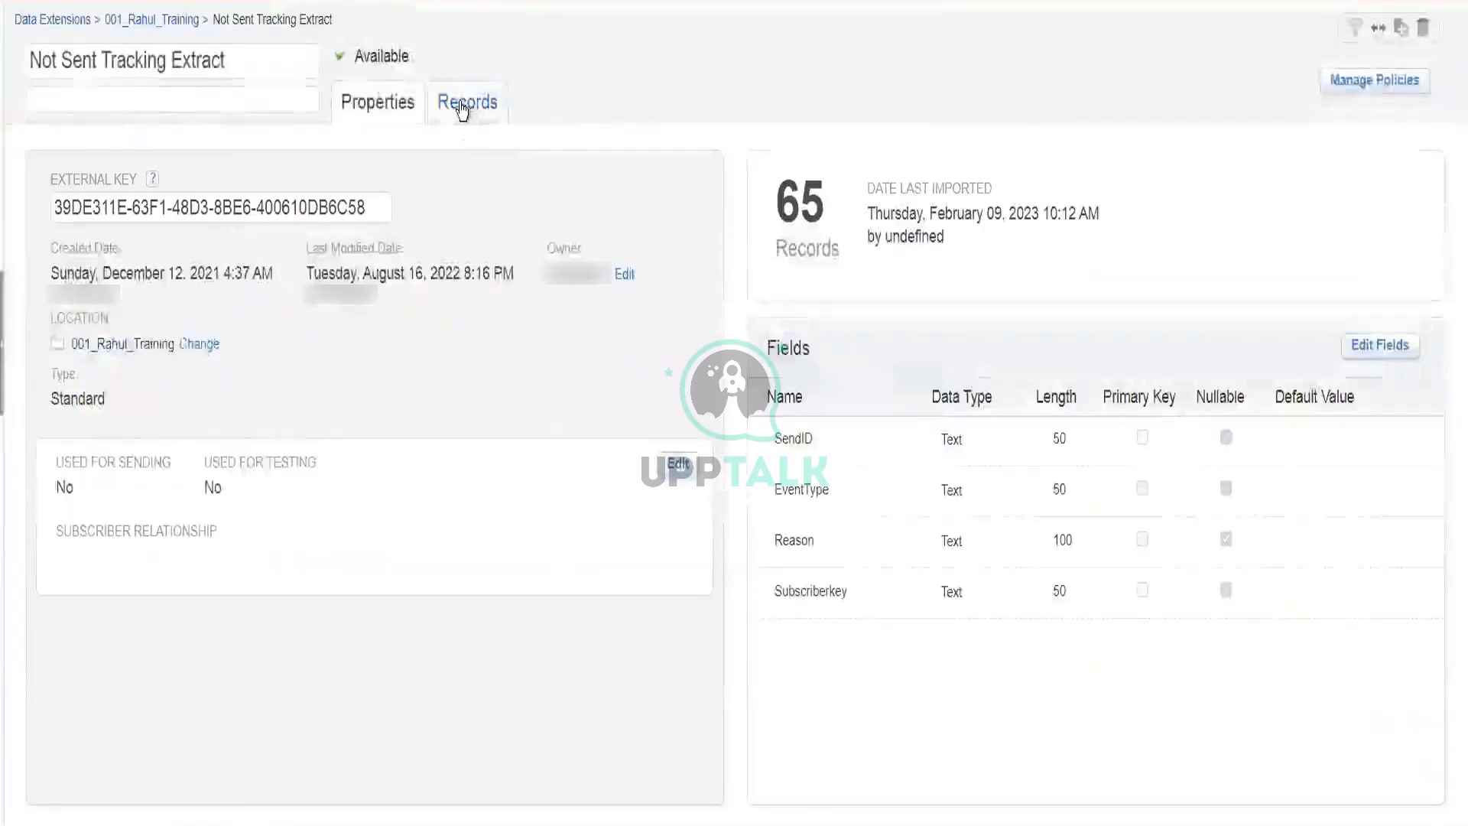
left_click(463, 107)
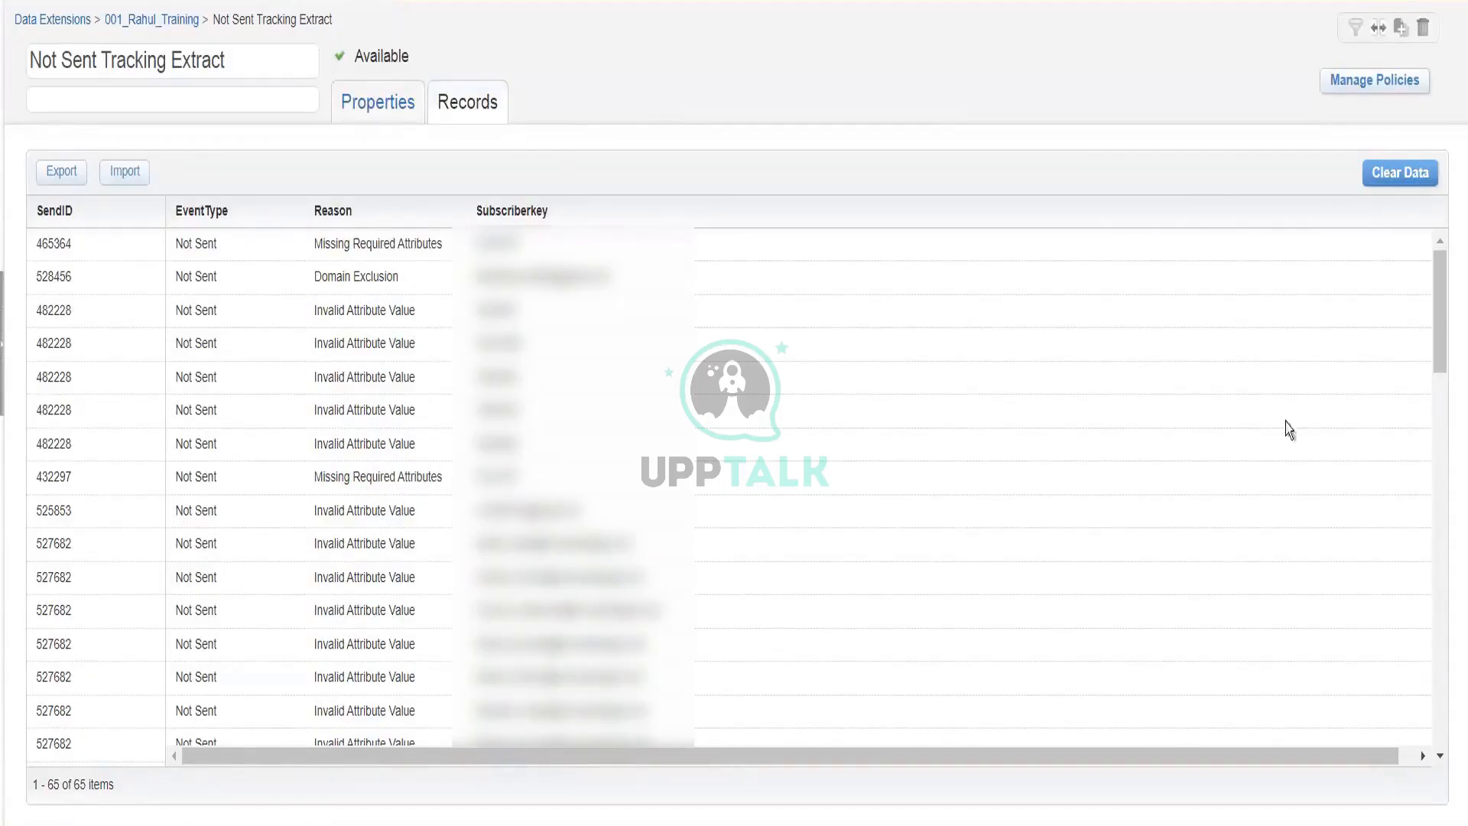
Examine the imported records and their not-sent reasons, including the List Level Opt Out entry, and leave the data extension.
left_click_drag(1438, 343, 1441, 714)
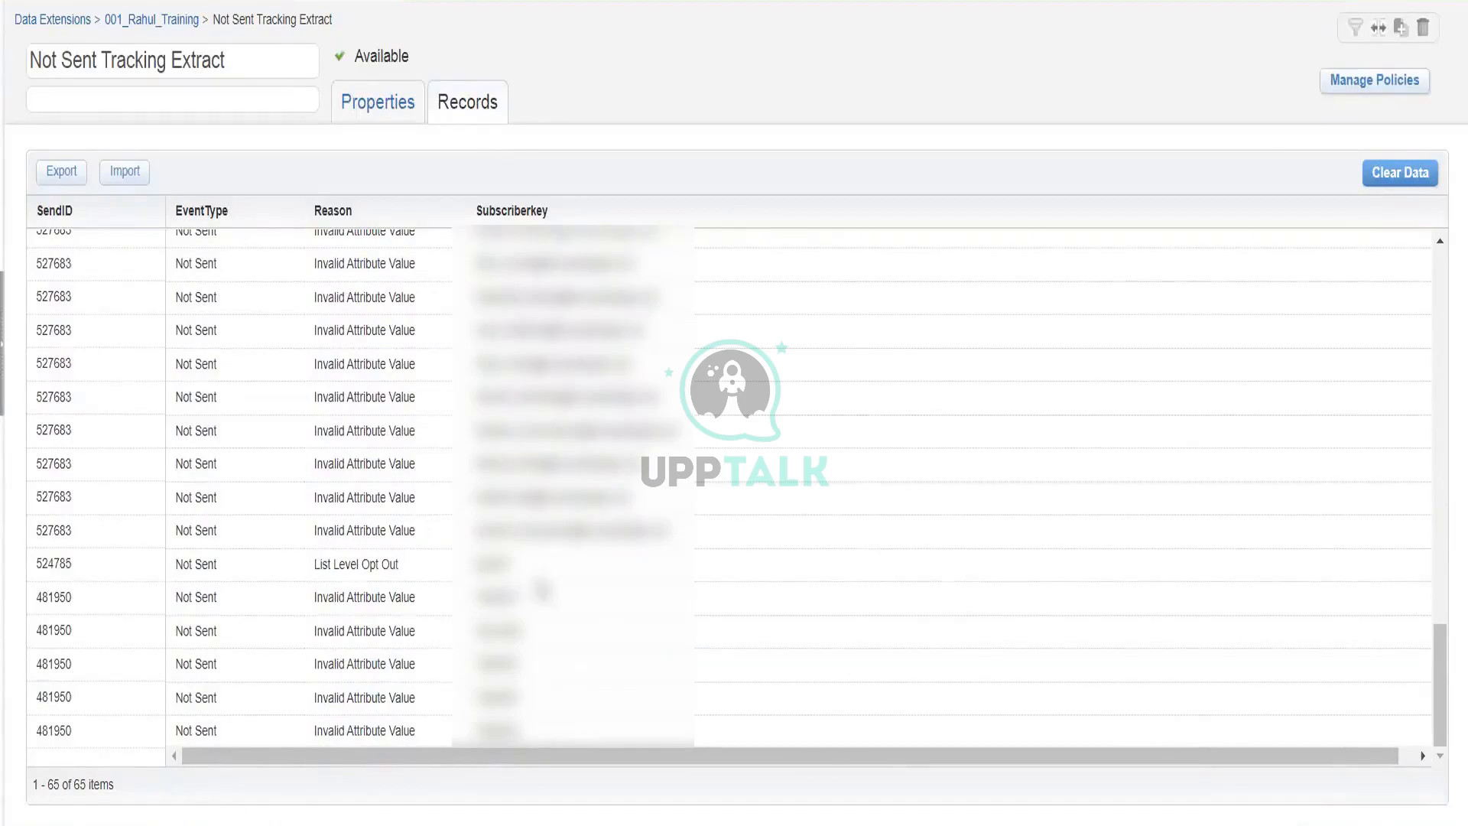
left_click_drag(429, 563, 314, 570)
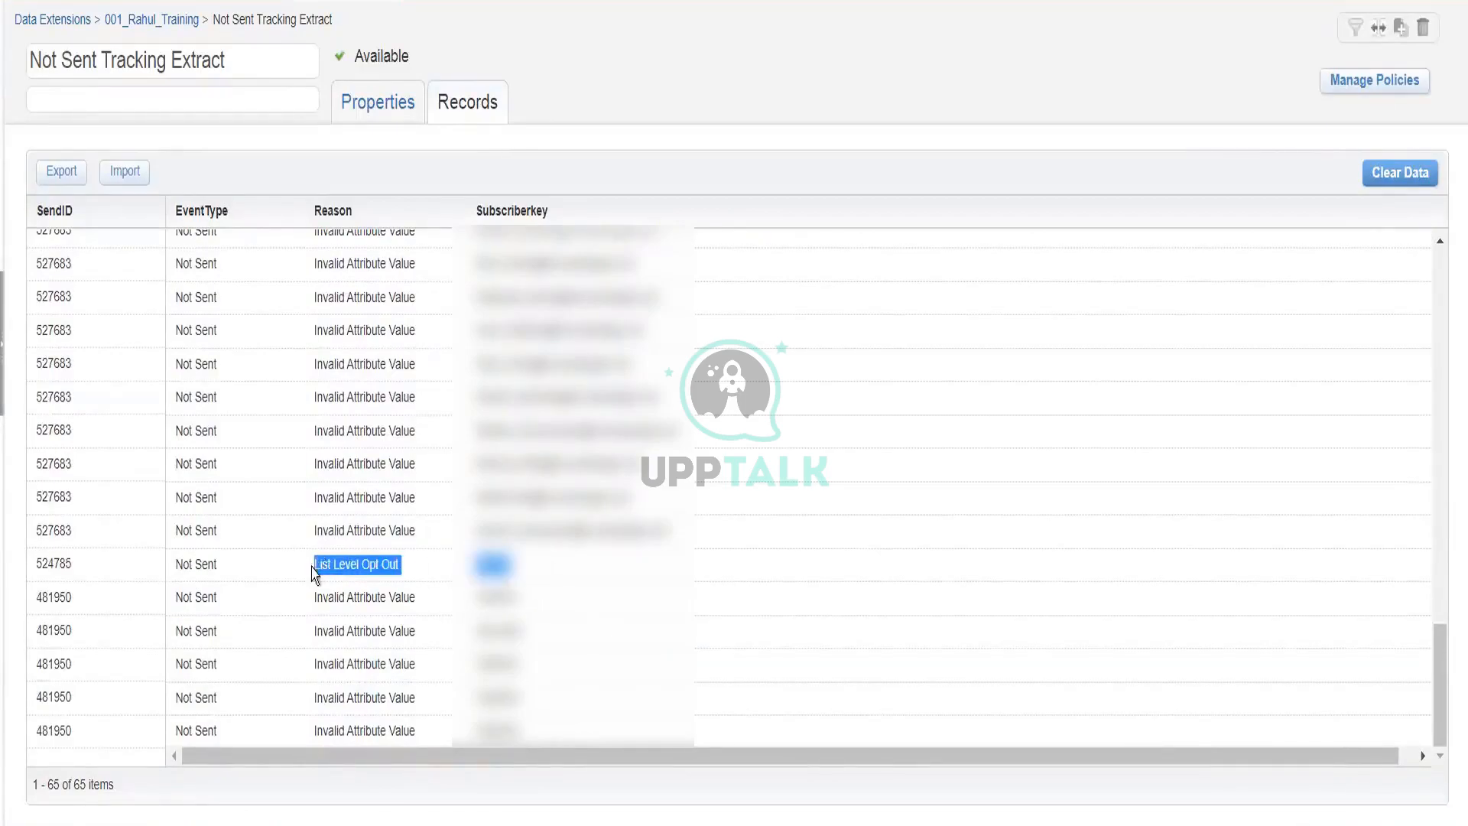
left_click(848, 579)
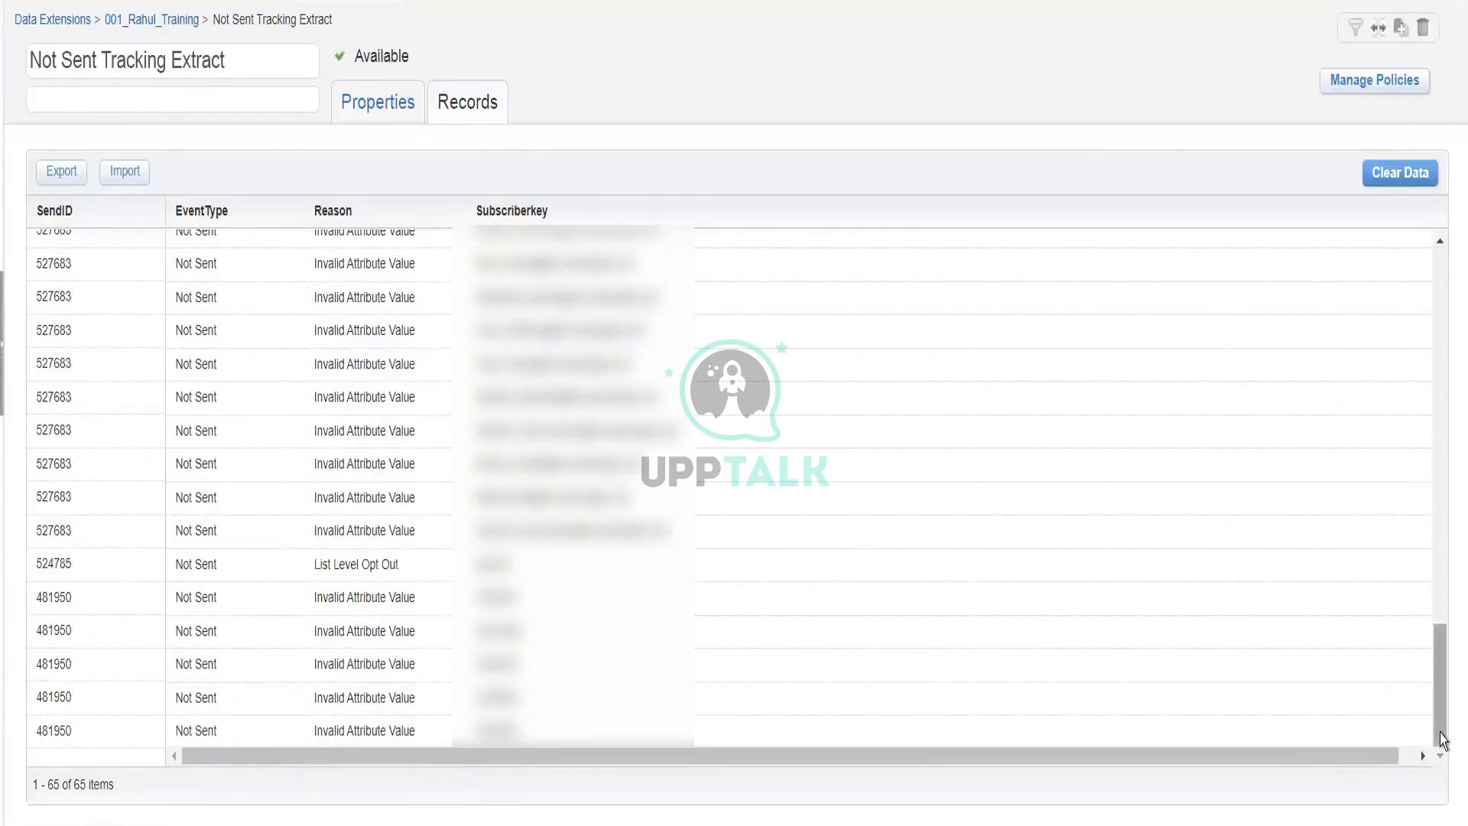
left_click_drag(1442, 738, 1420, 218)
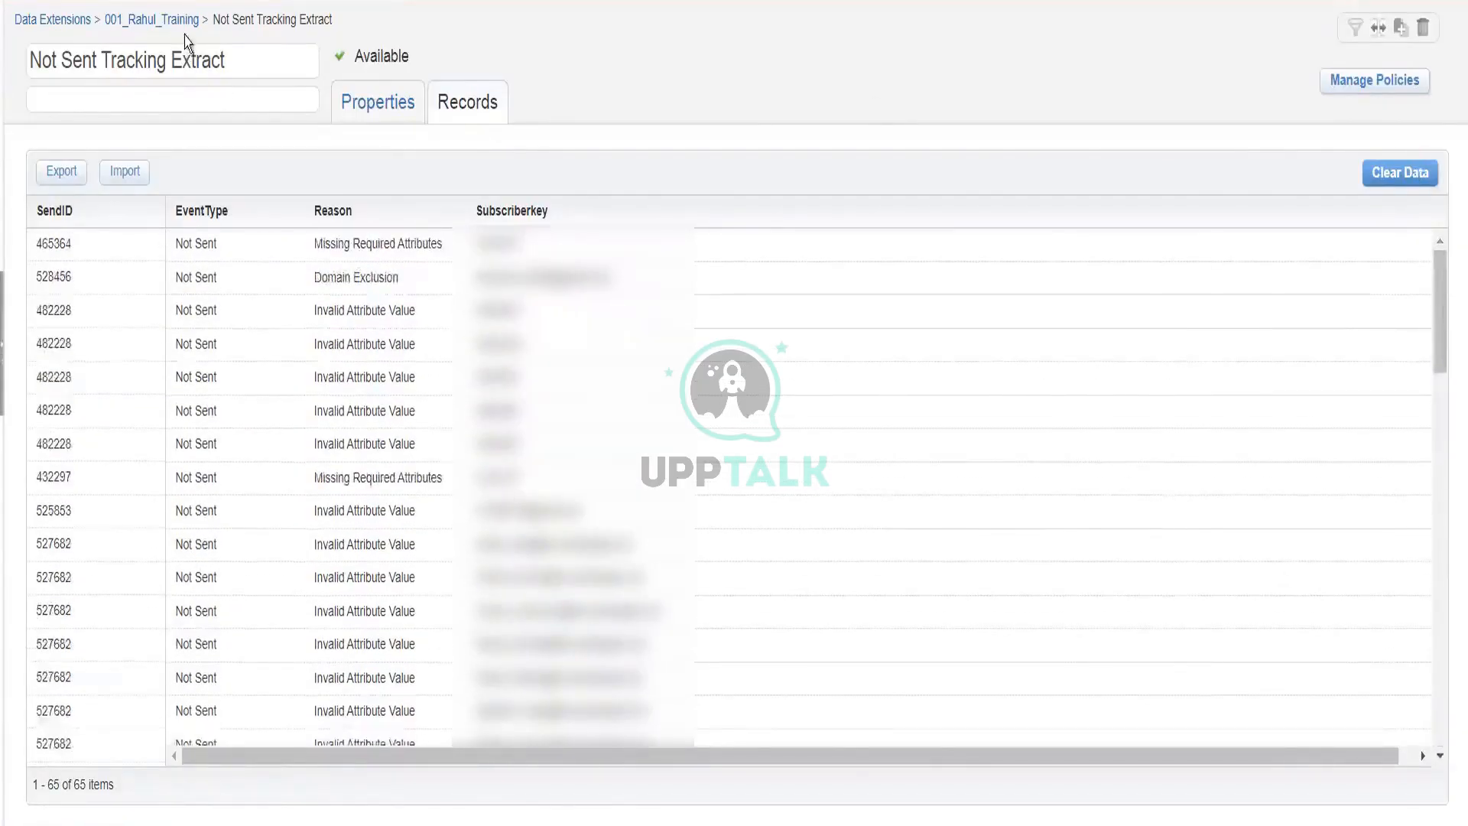
left_click(182, 27)
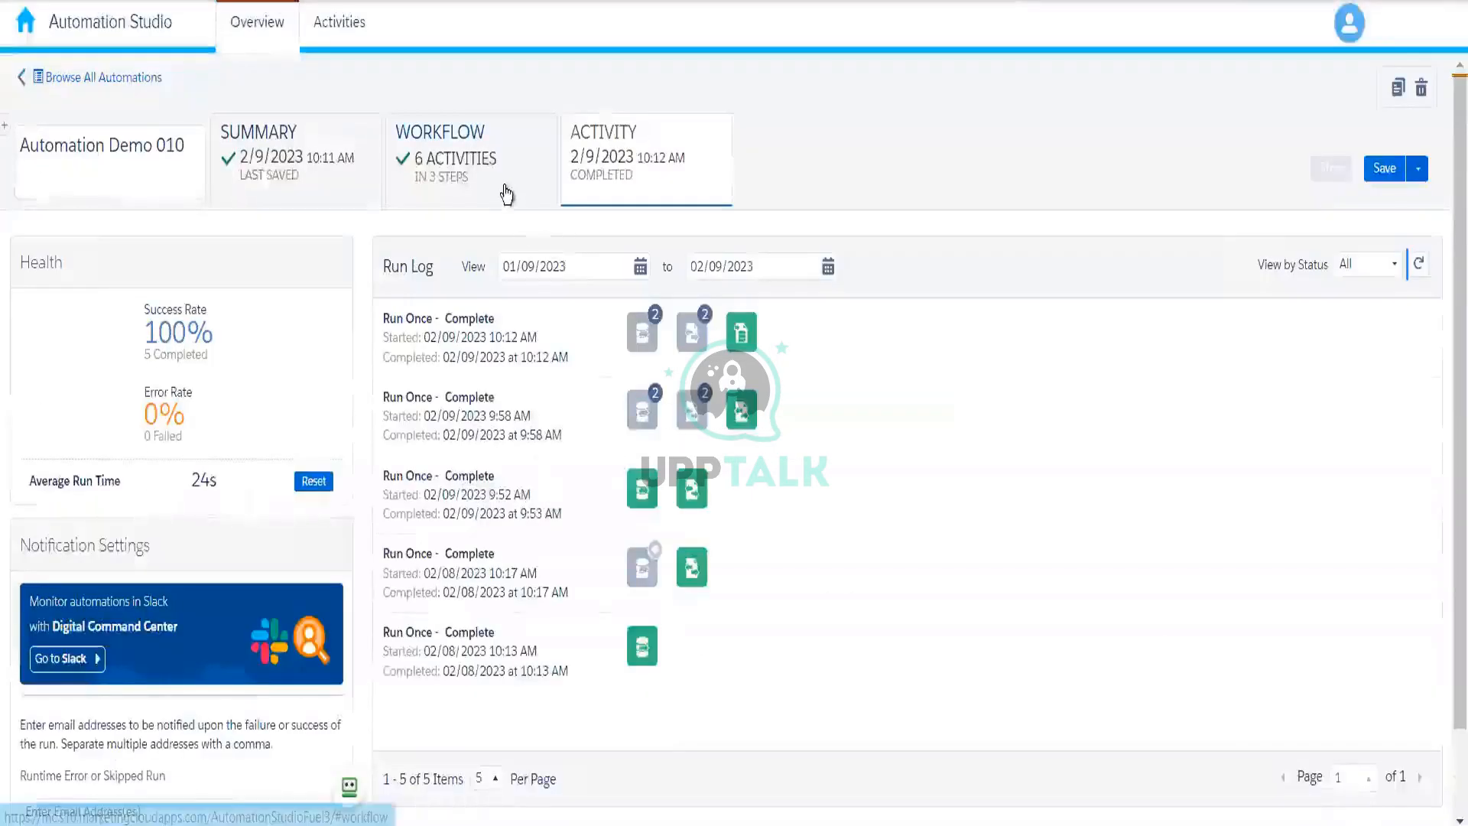
Return to the workflow of Automation Demo 010 and save the automation.
left_click(507, 195)
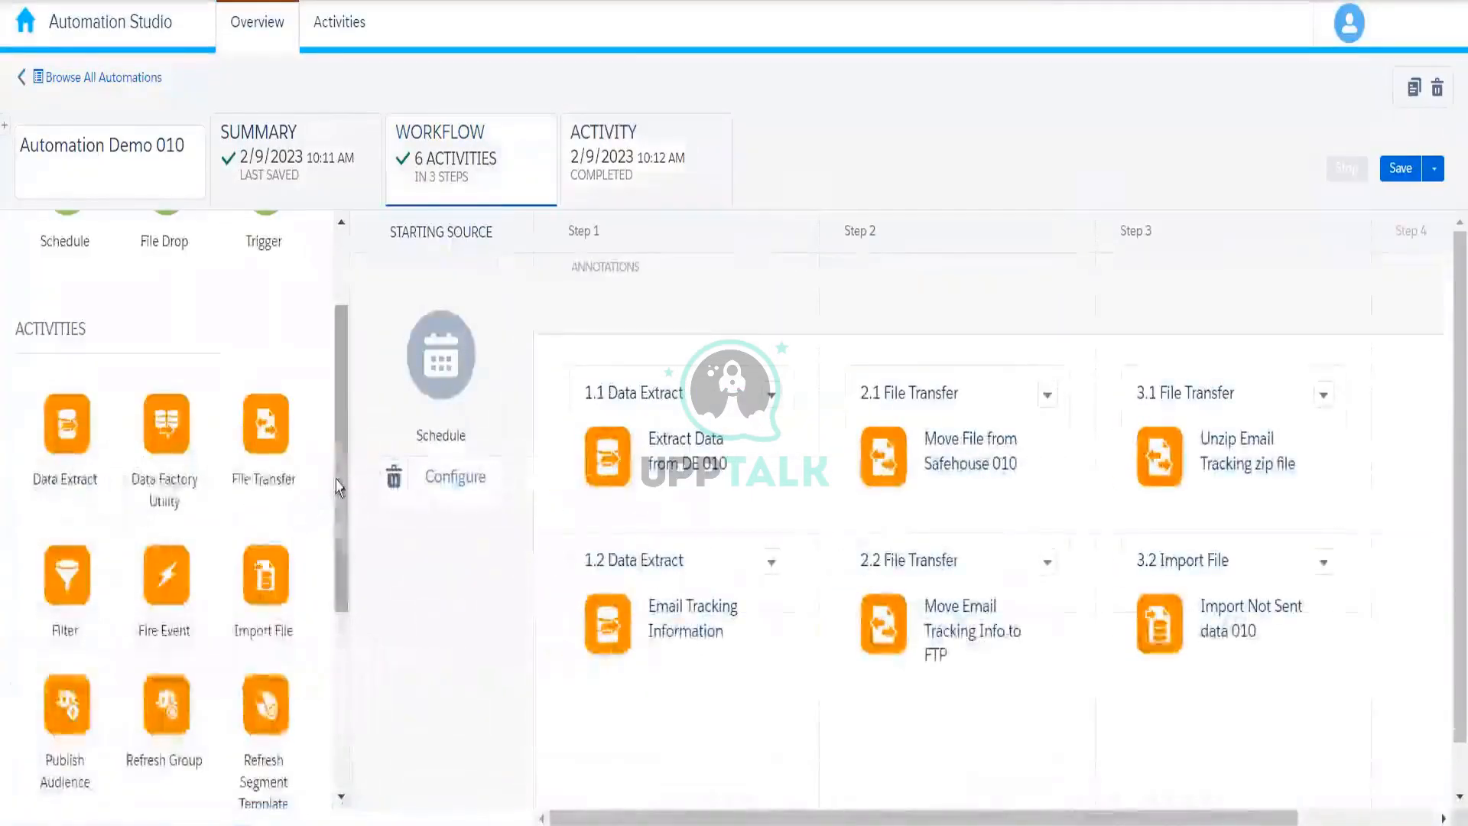
scroll(338, 487, "down", 1)
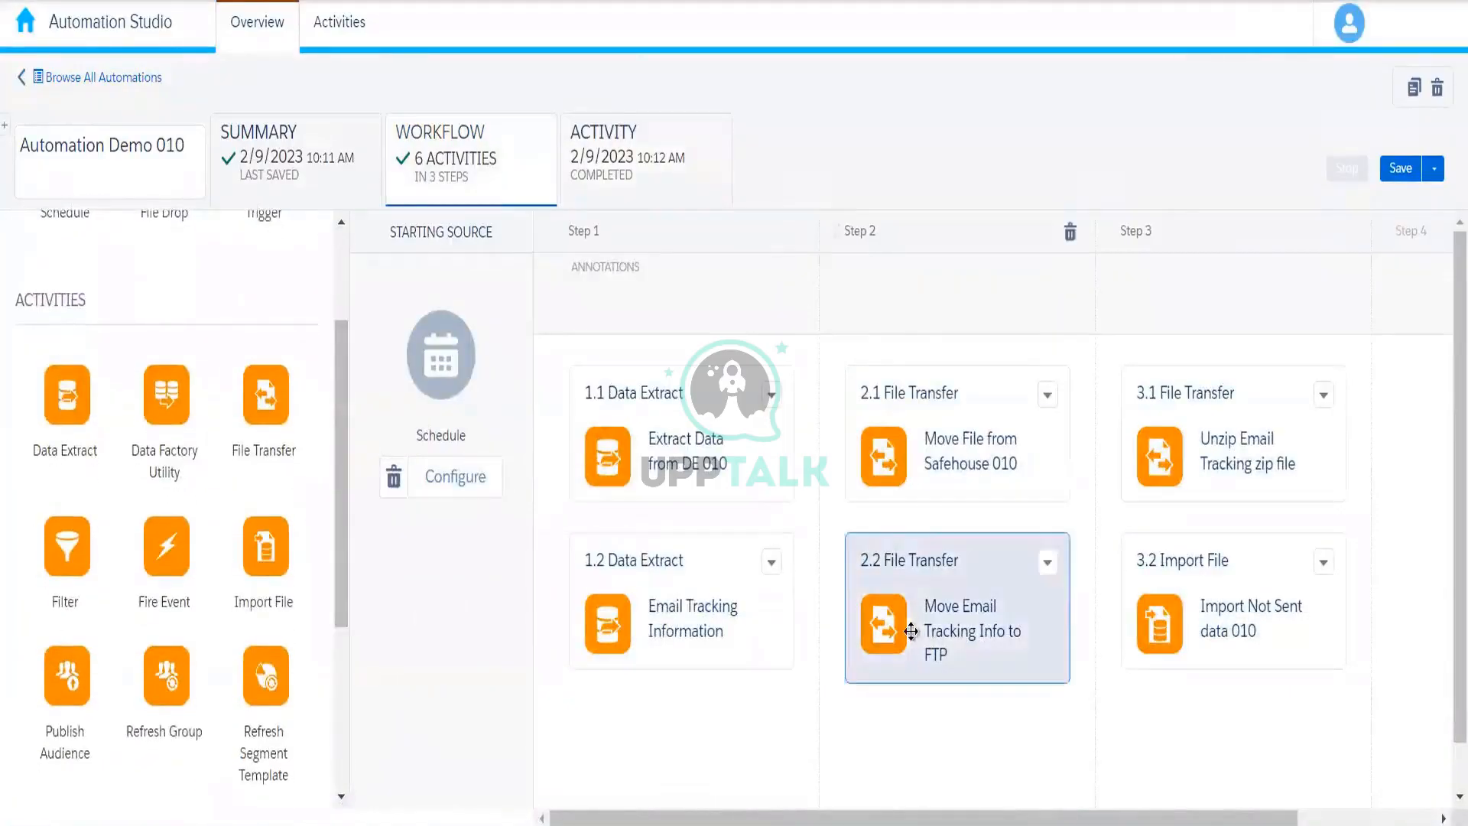
left_click(1399, 172)
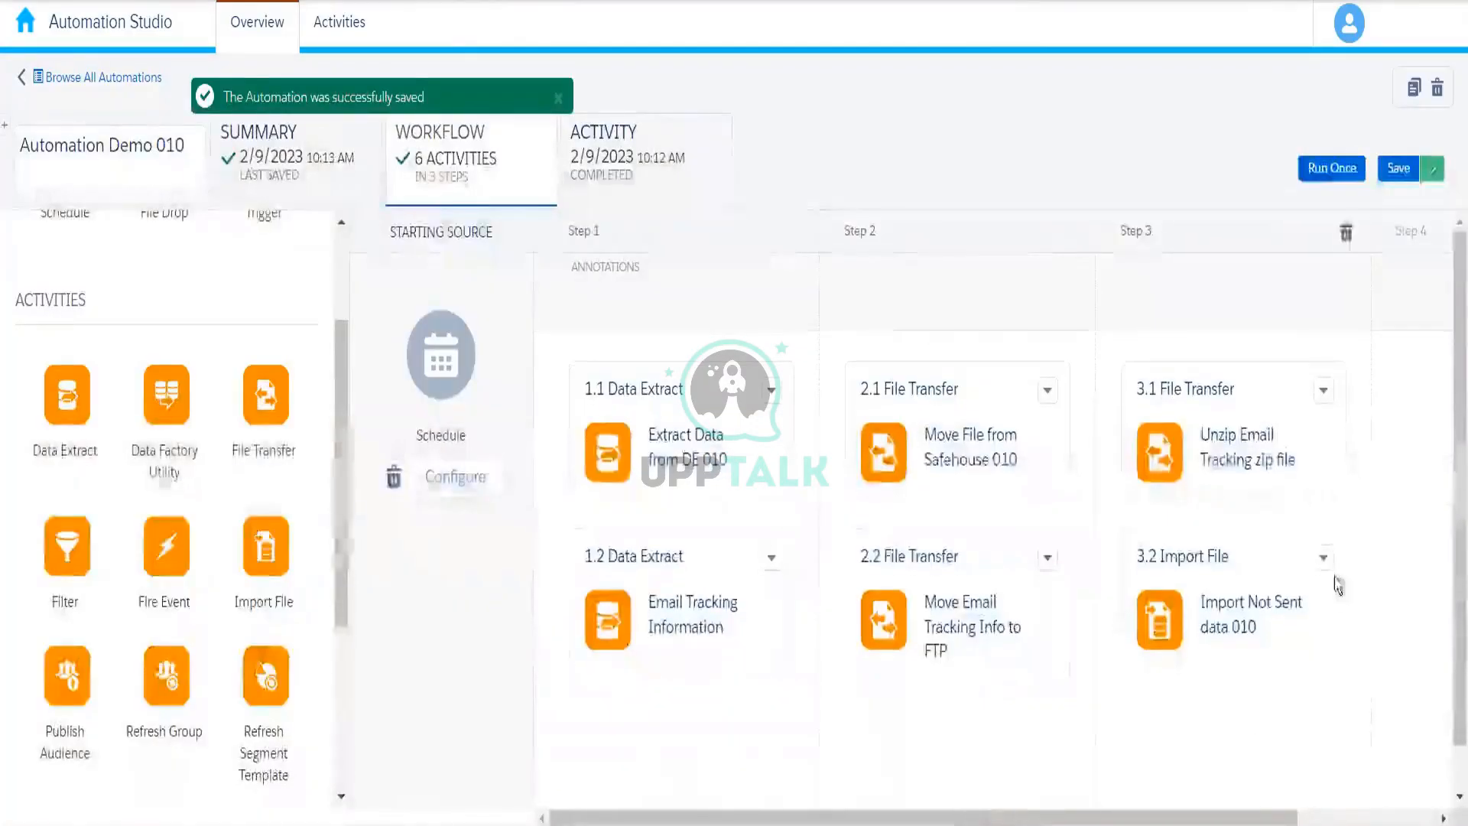
scroll(1447, 522, "down", 2)
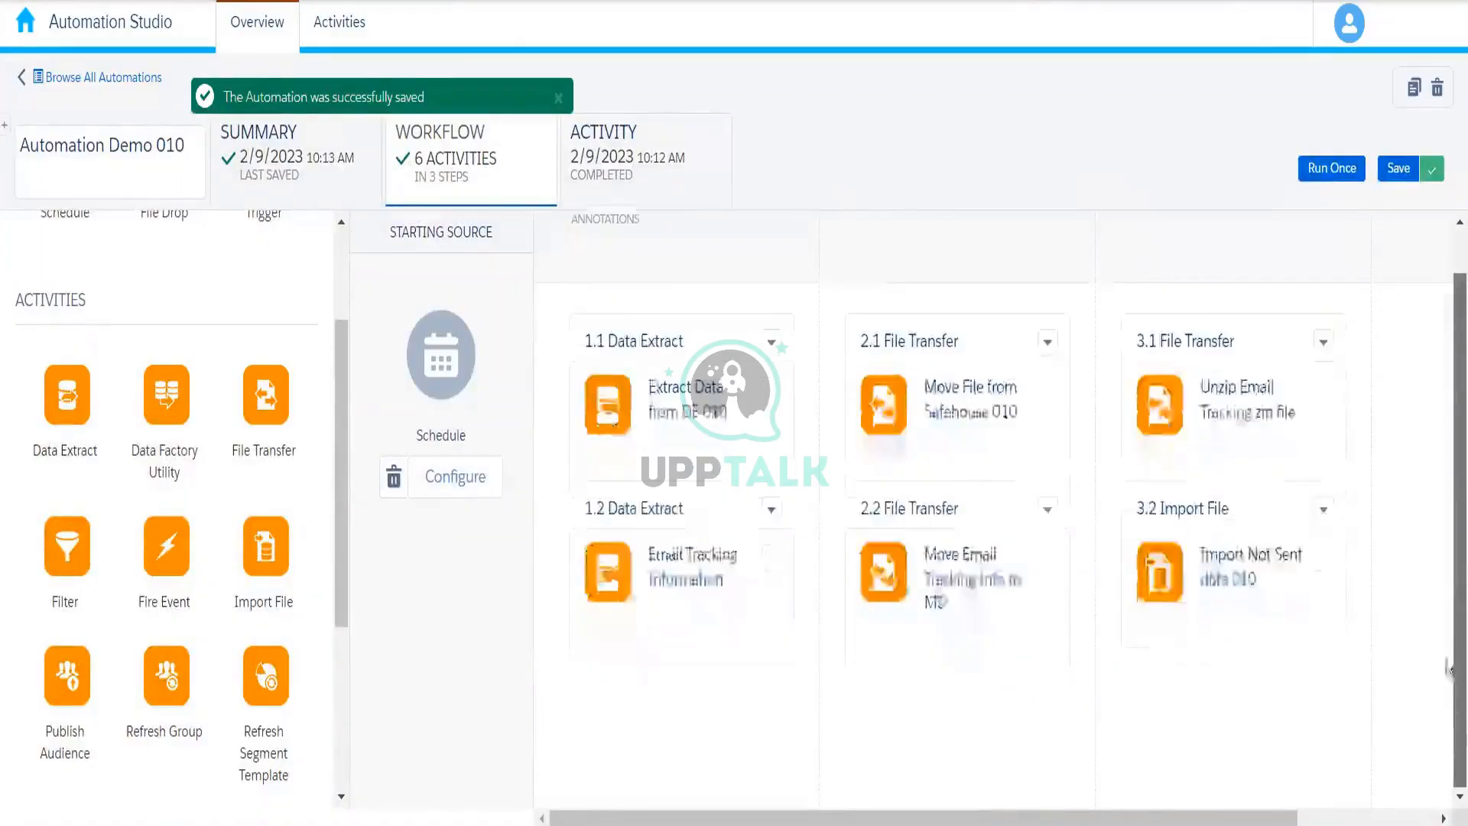
left_click_drag(260, 399, 714, 698)
left_click(689, 742)
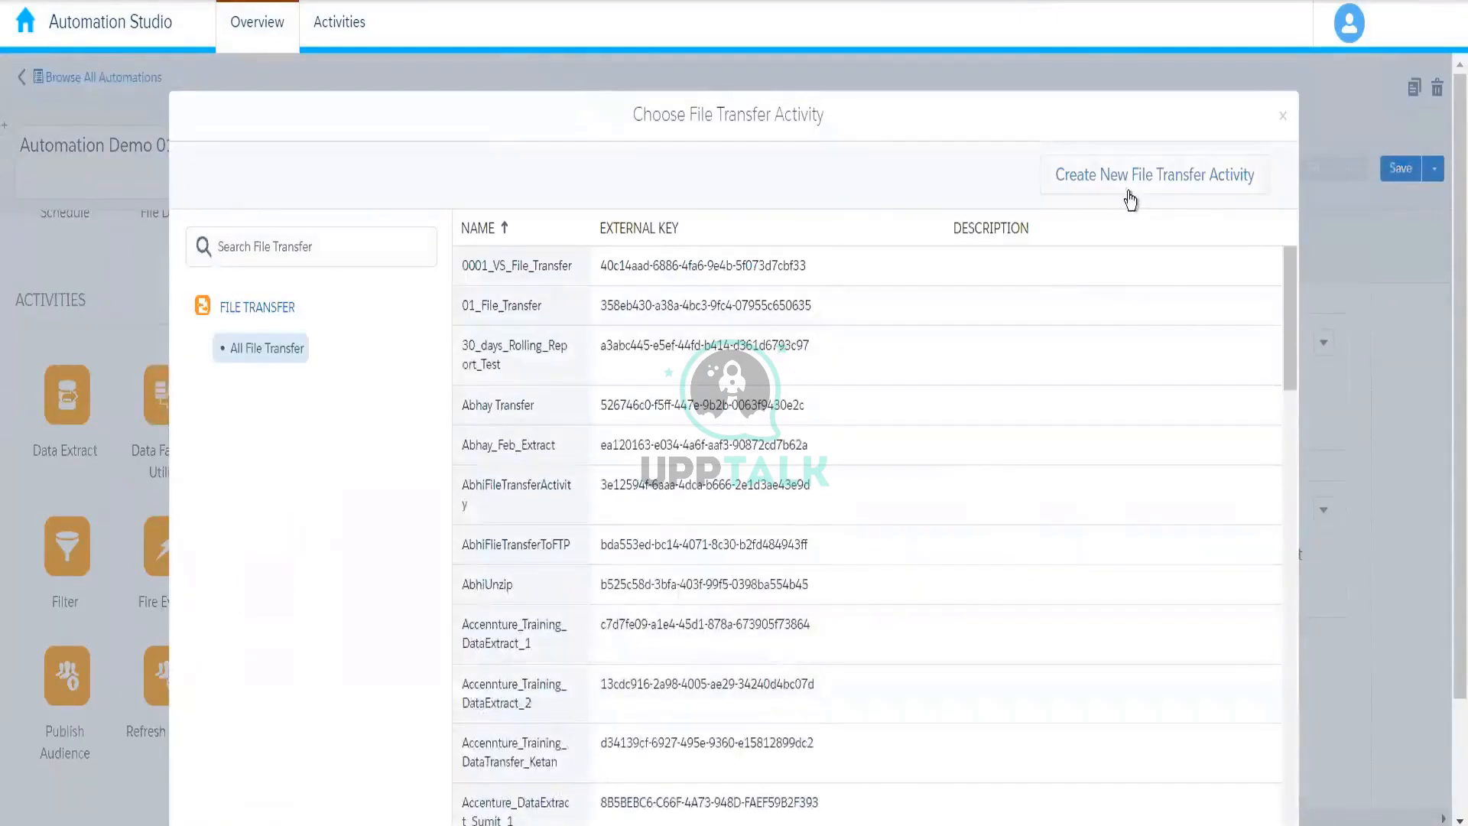
left_click(1166, 178)
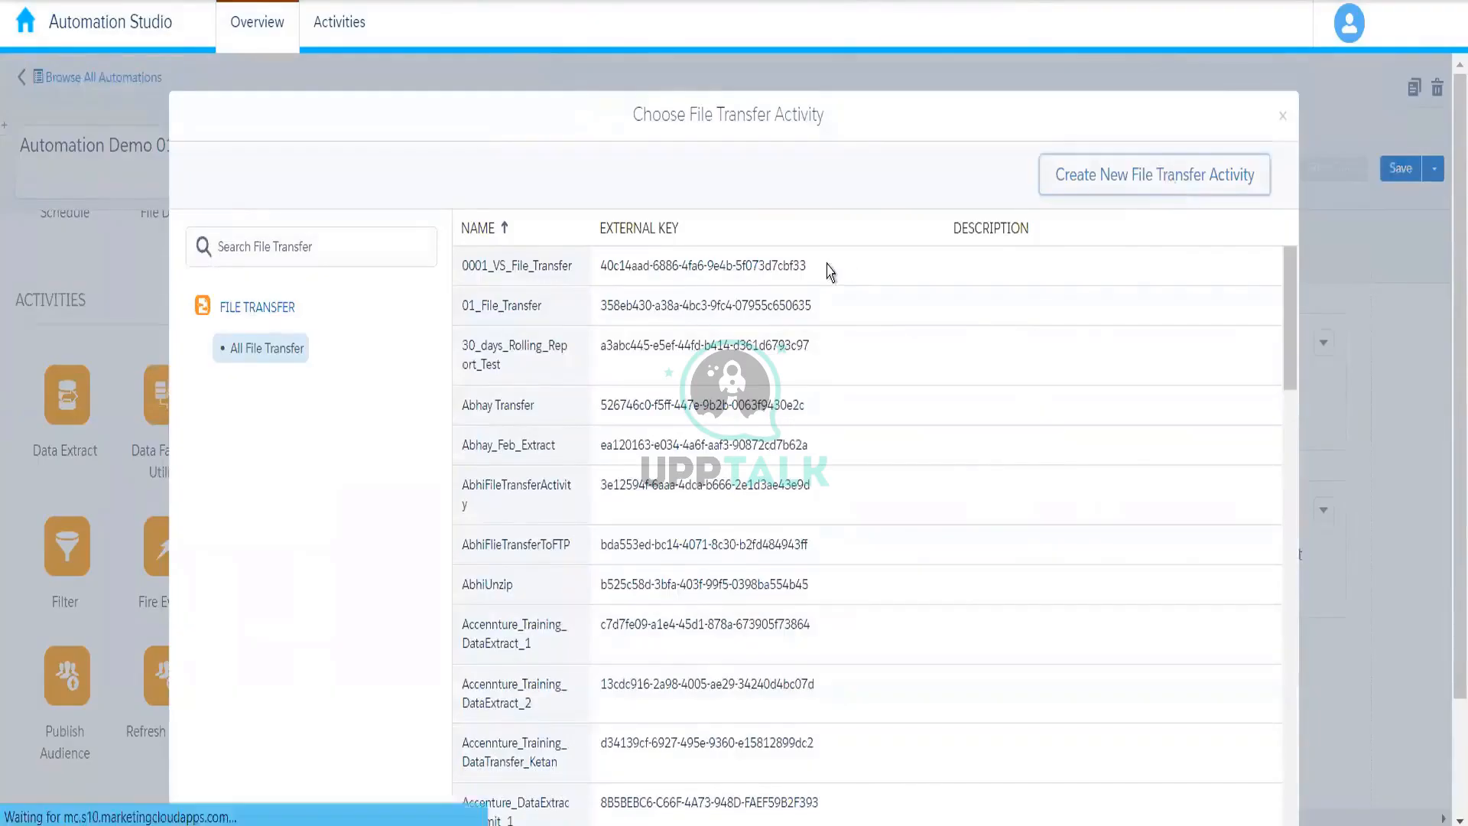
left_click(504, 476)
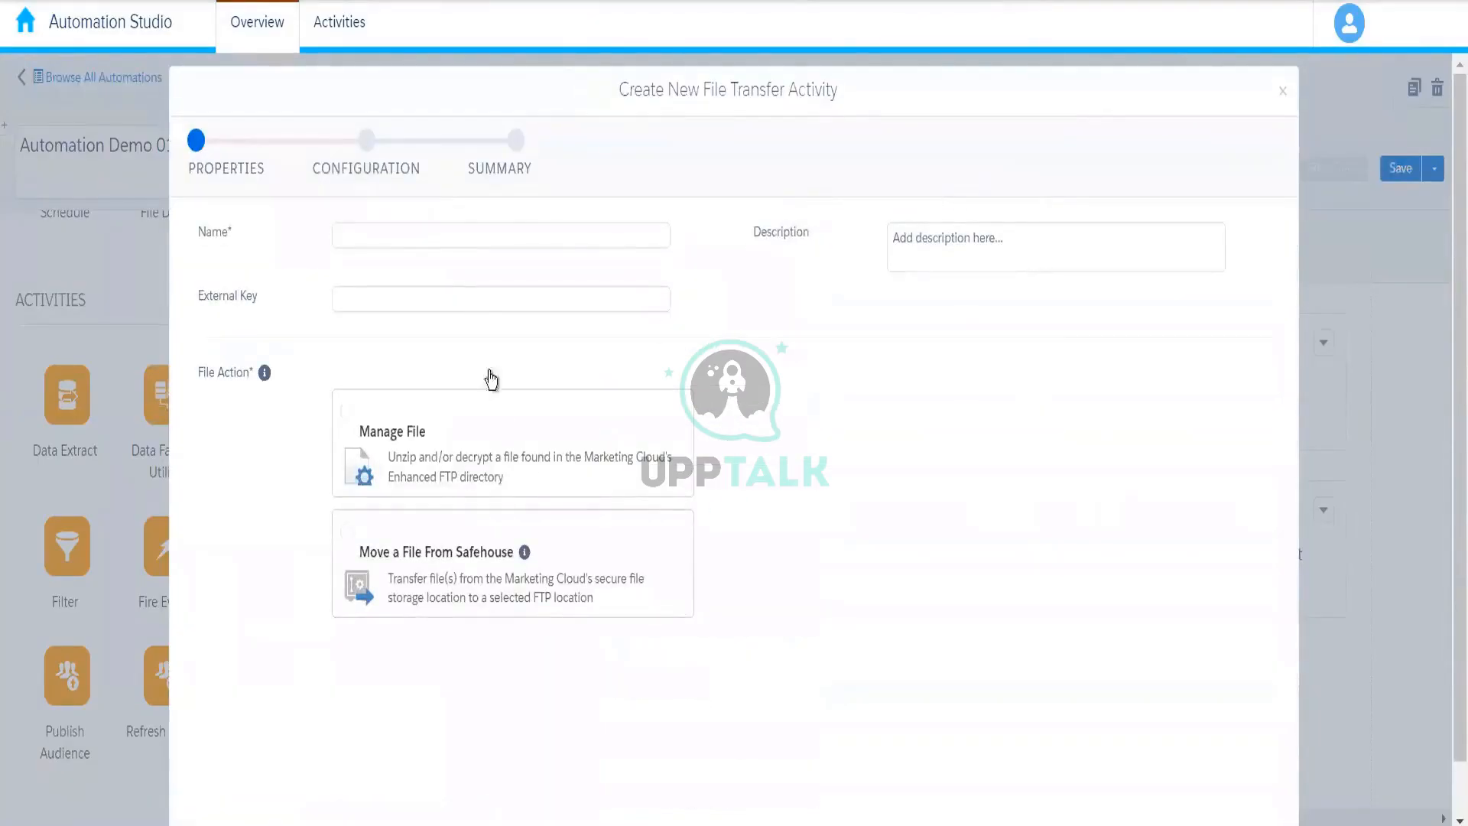
left_click(457, 234)
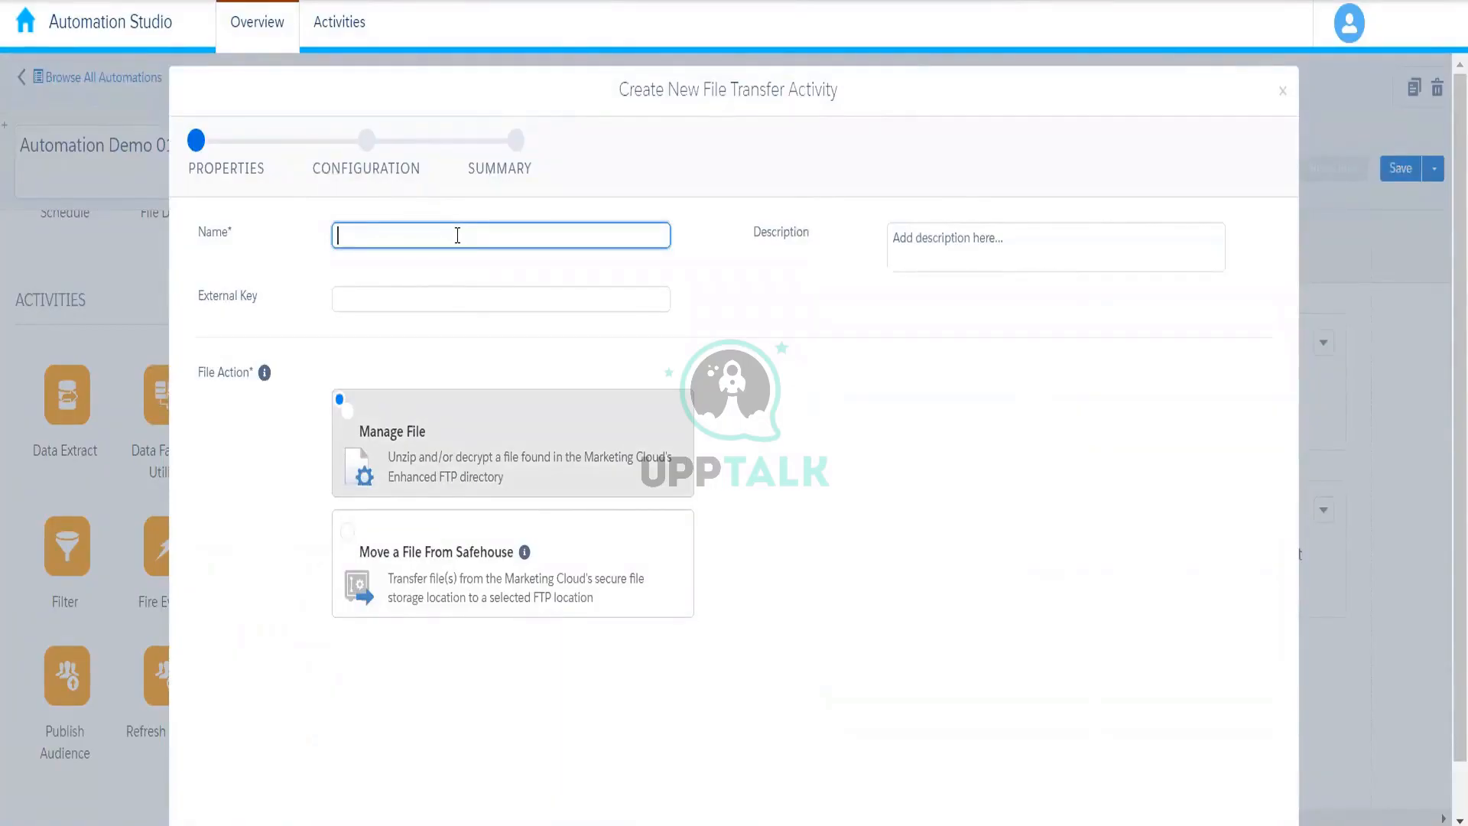
left_click(1282, 91)
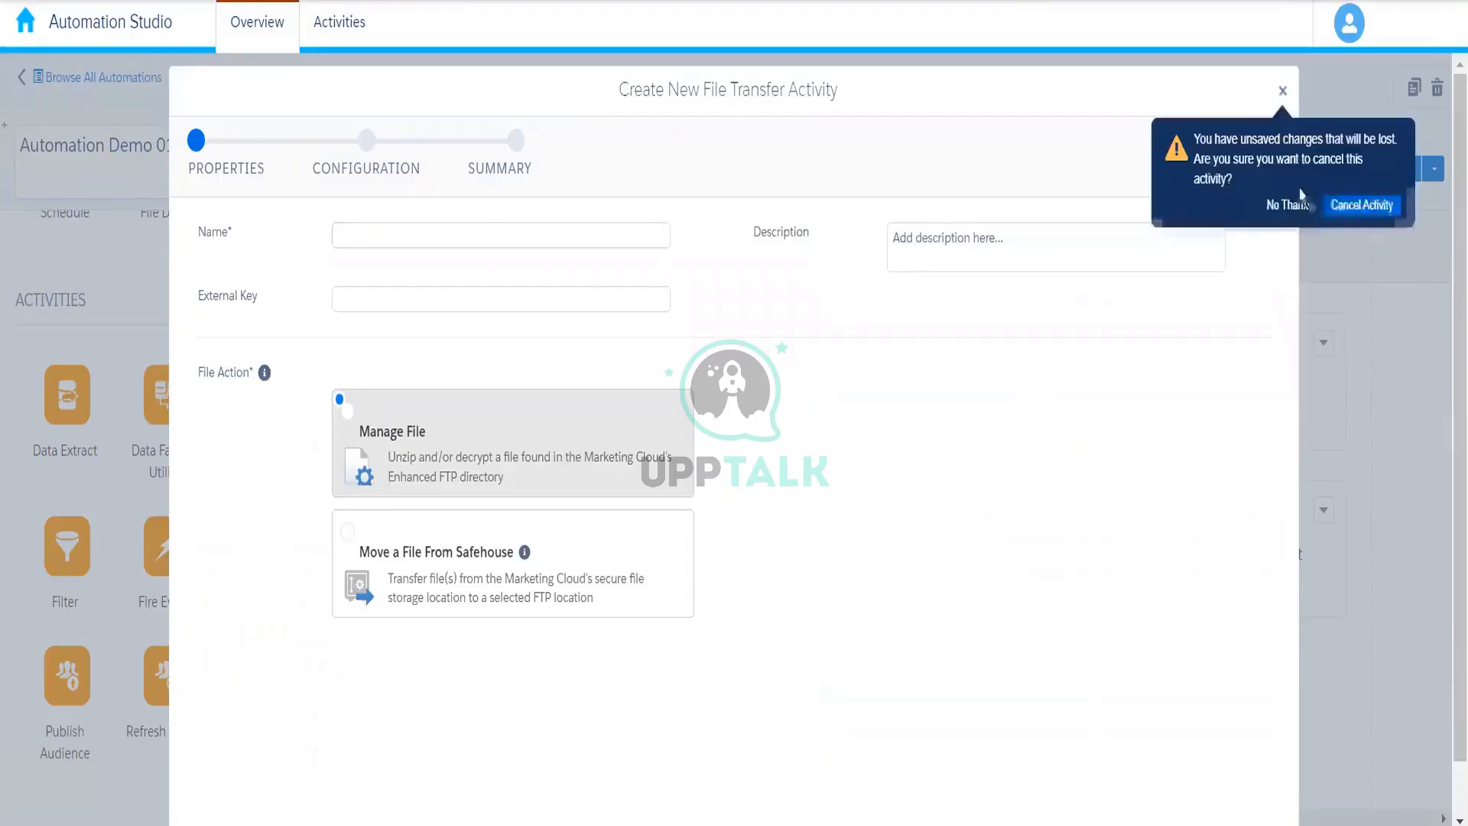
left_click(1346, 206)
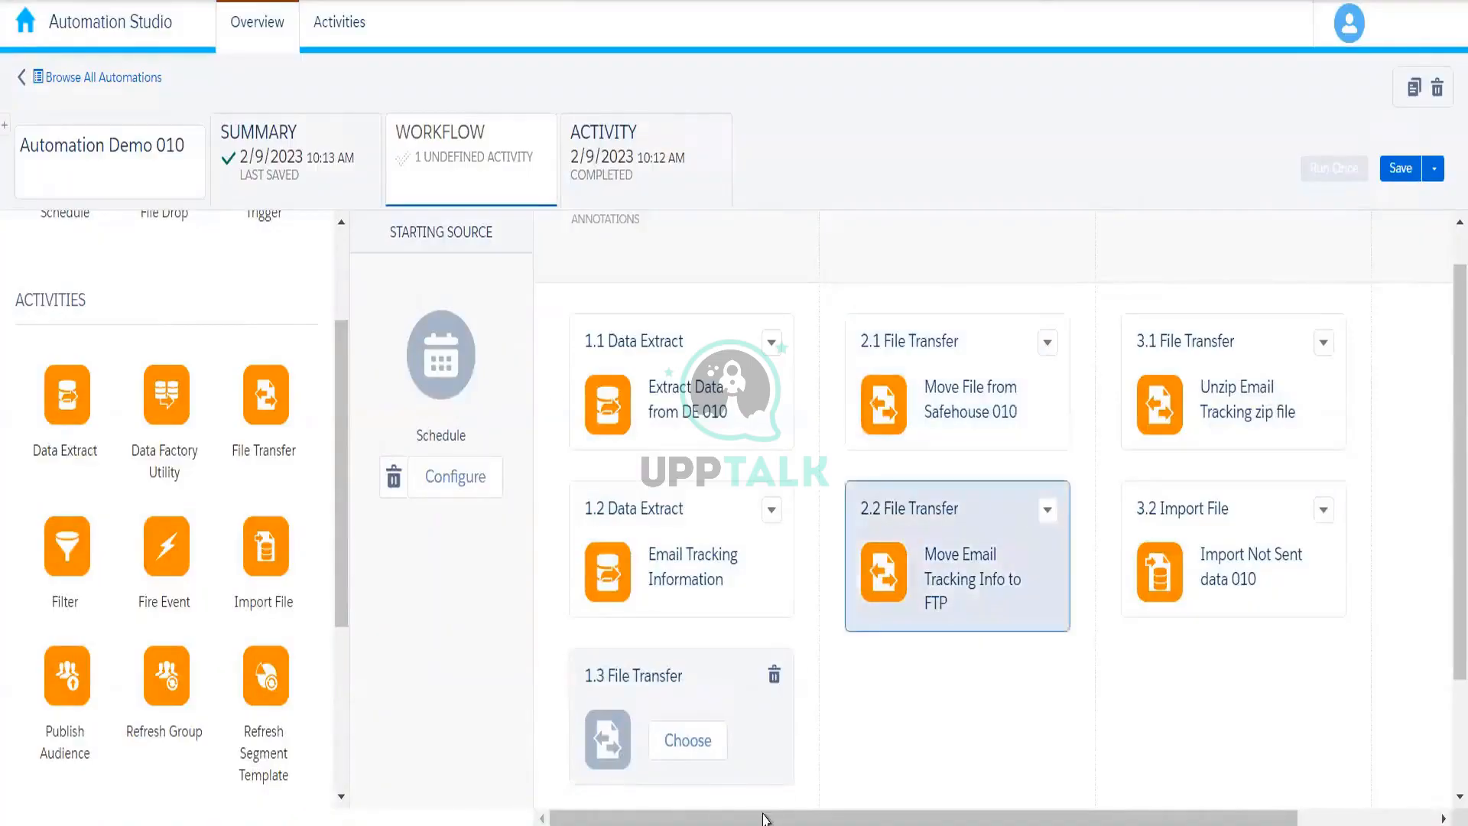
left_click(774, 675)
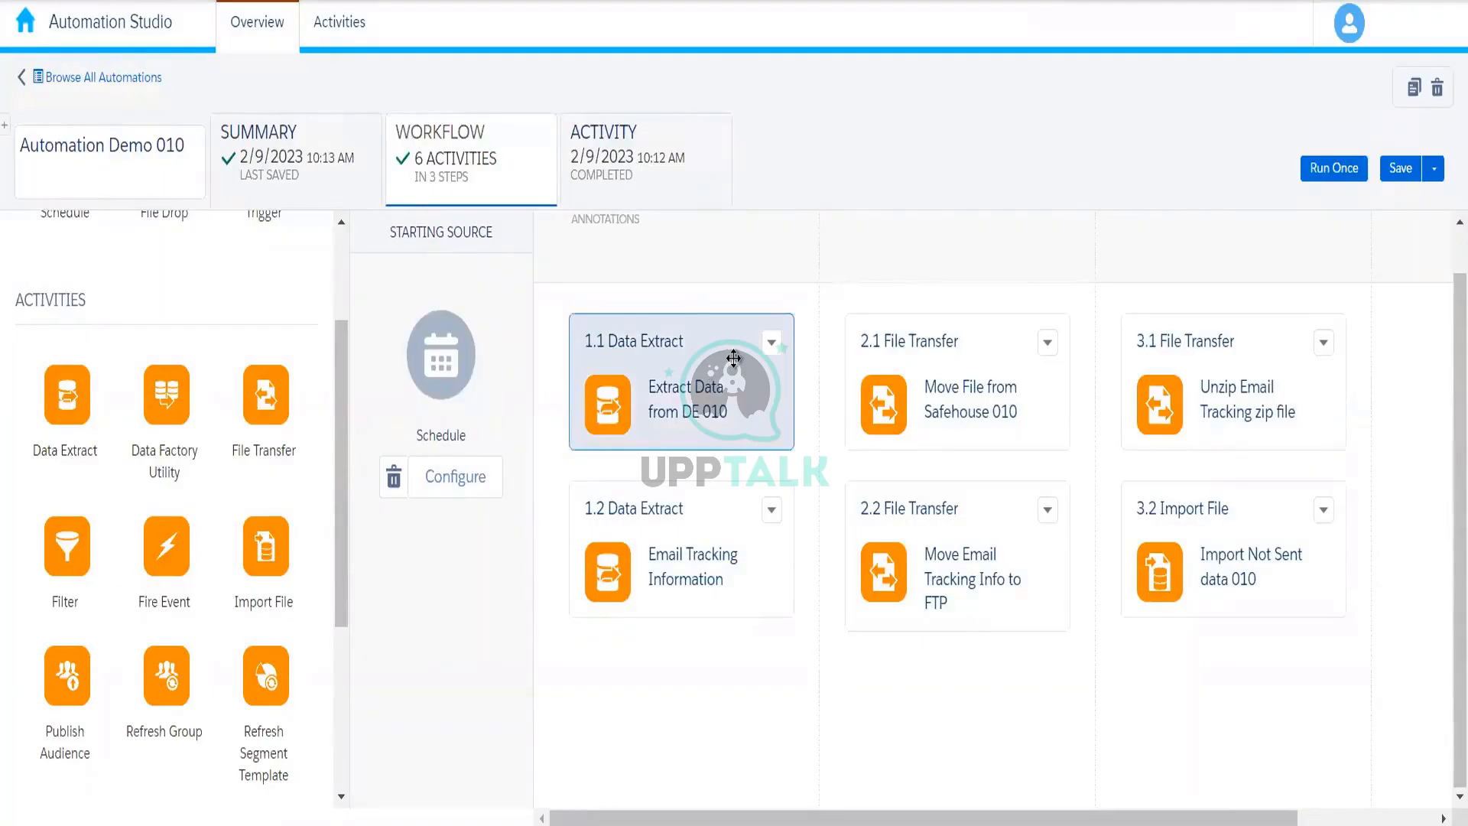
Edit the configuration of the Move File from Safehouse 010 activity and enable Encrypt File in its transfer settings.
left_click(1048, 342)
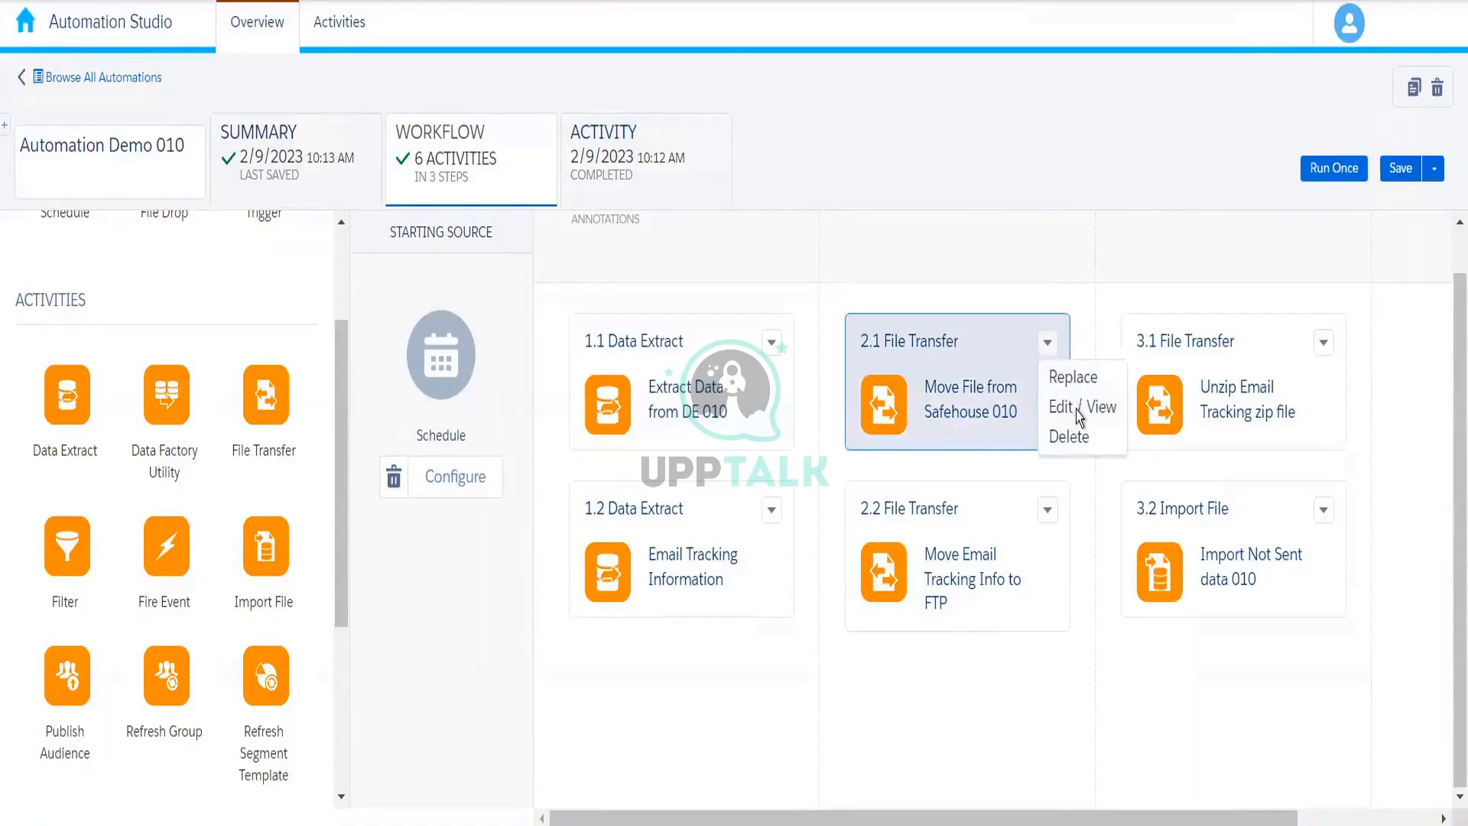
left_click(1077, 413)
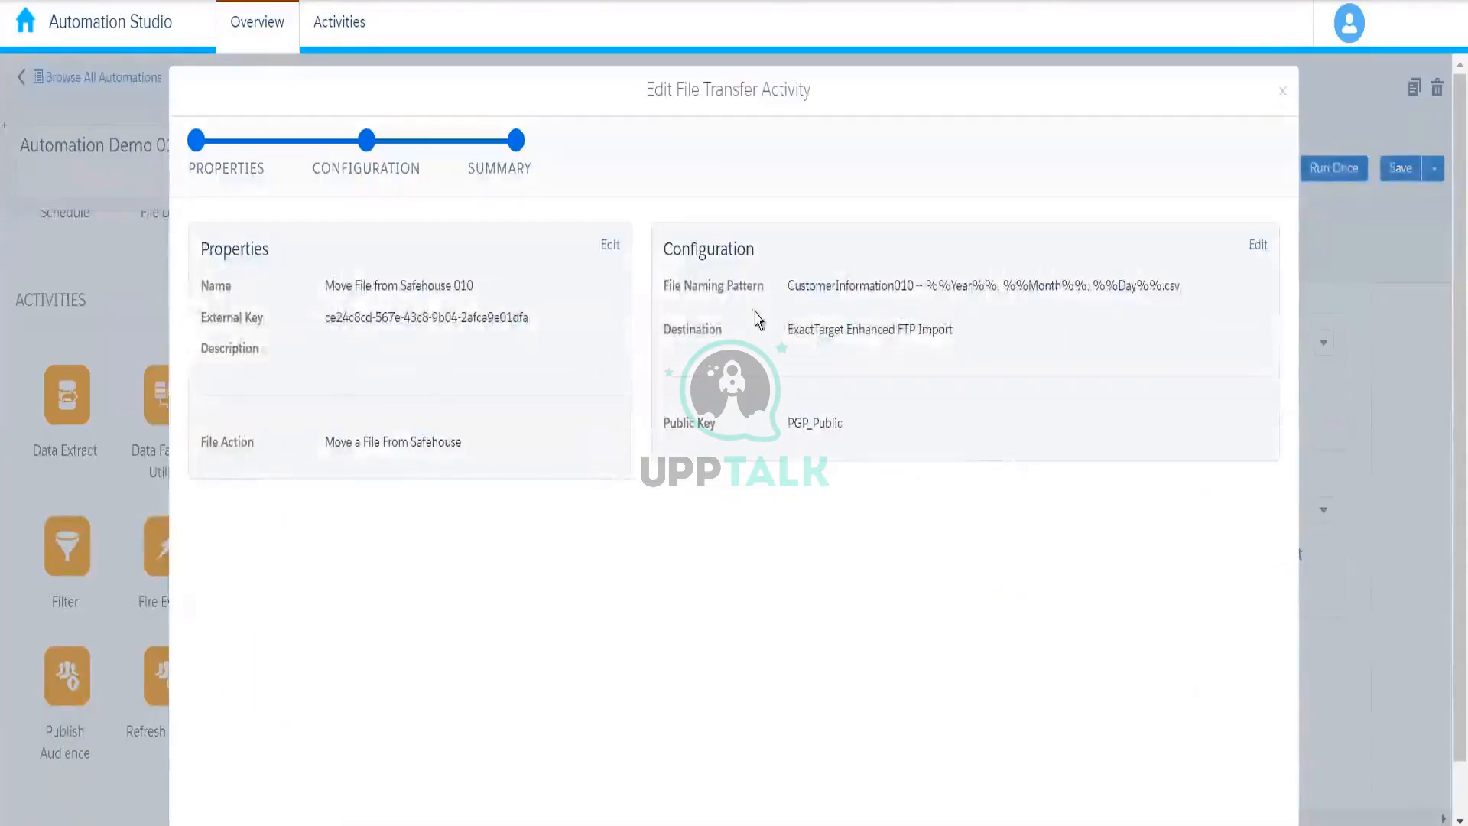
left_click(441, 163)
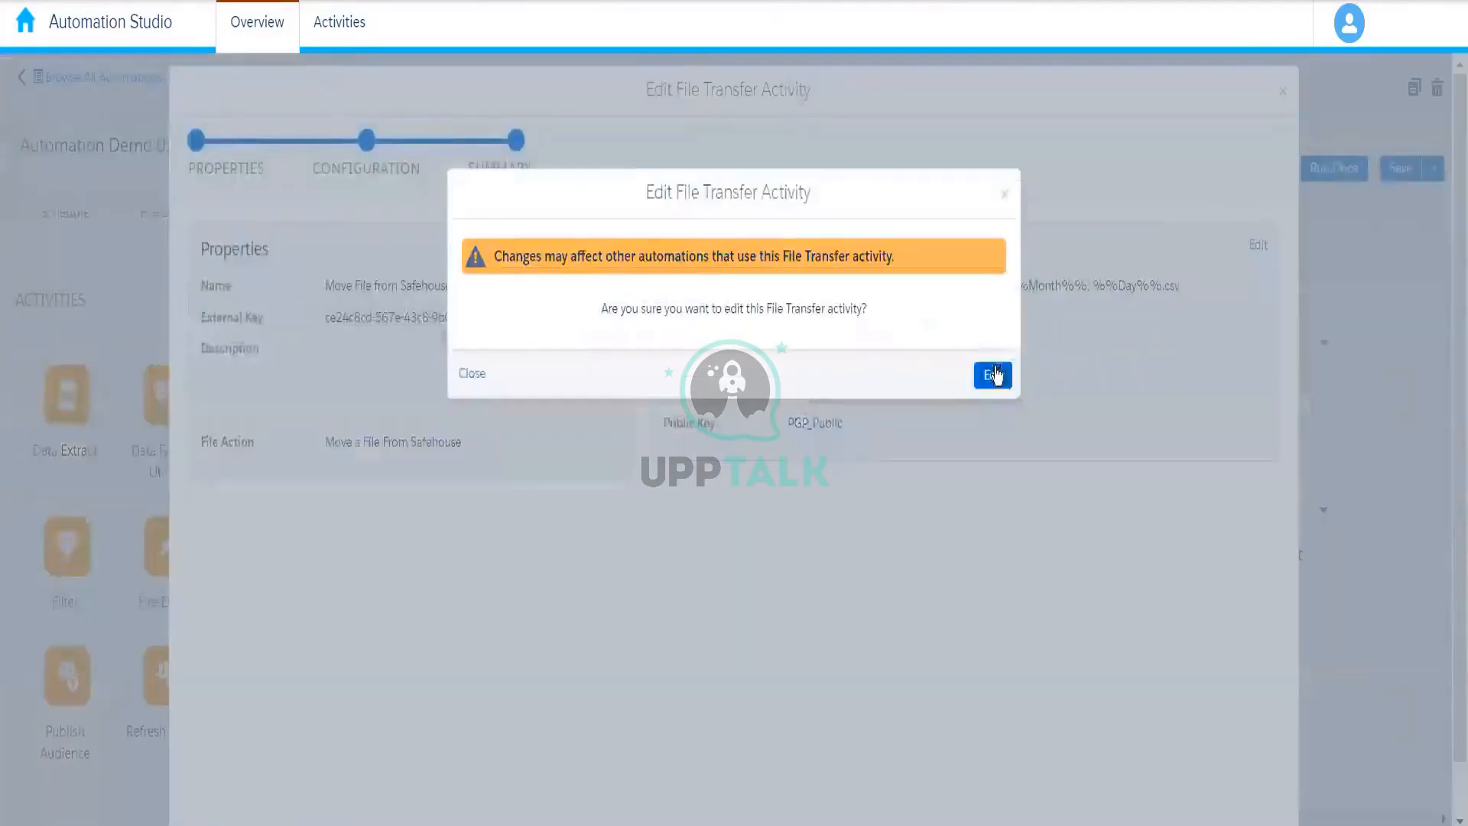
left_click(993, 374)
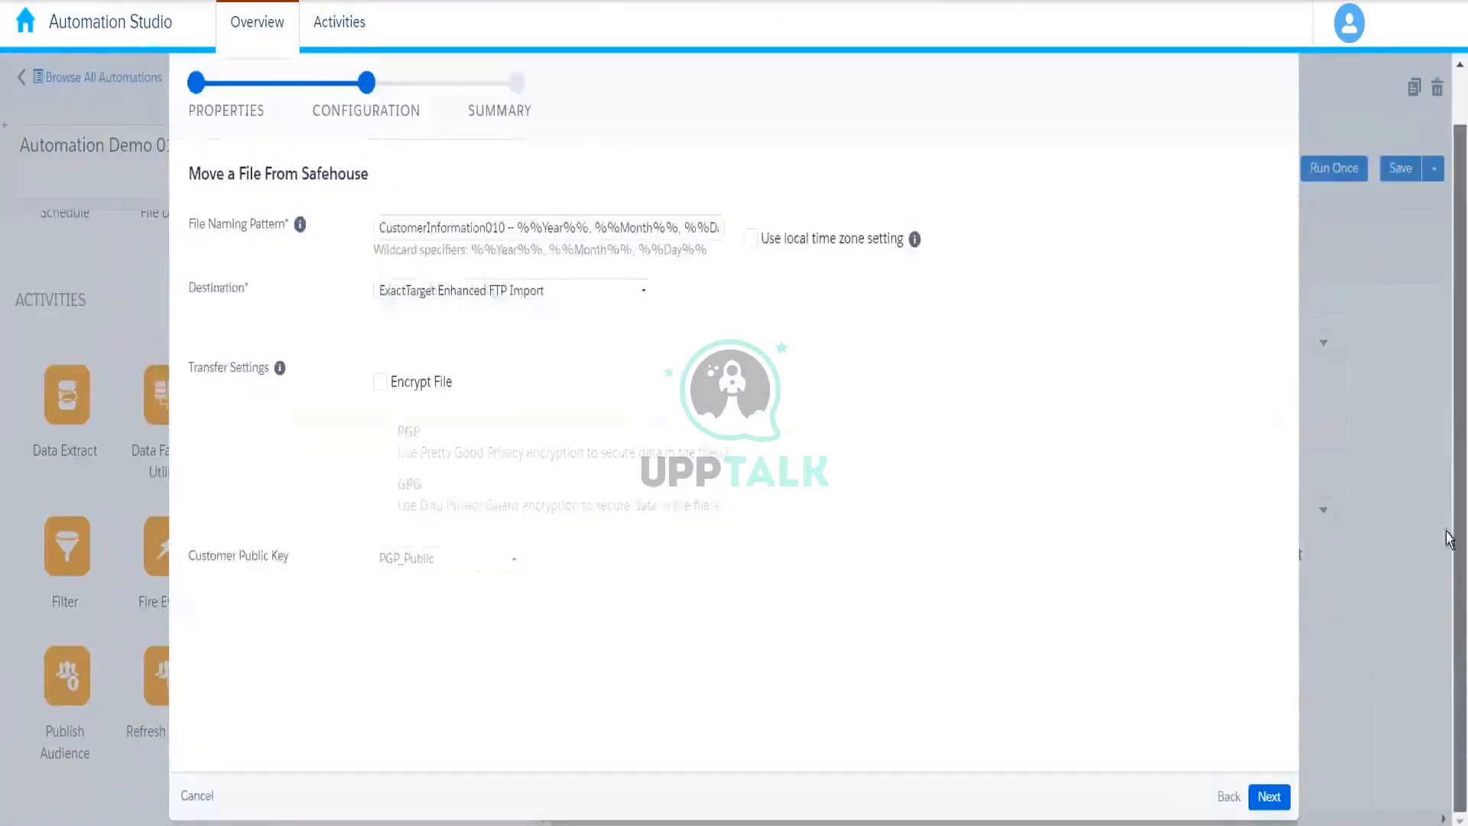
left_click(380, 381)
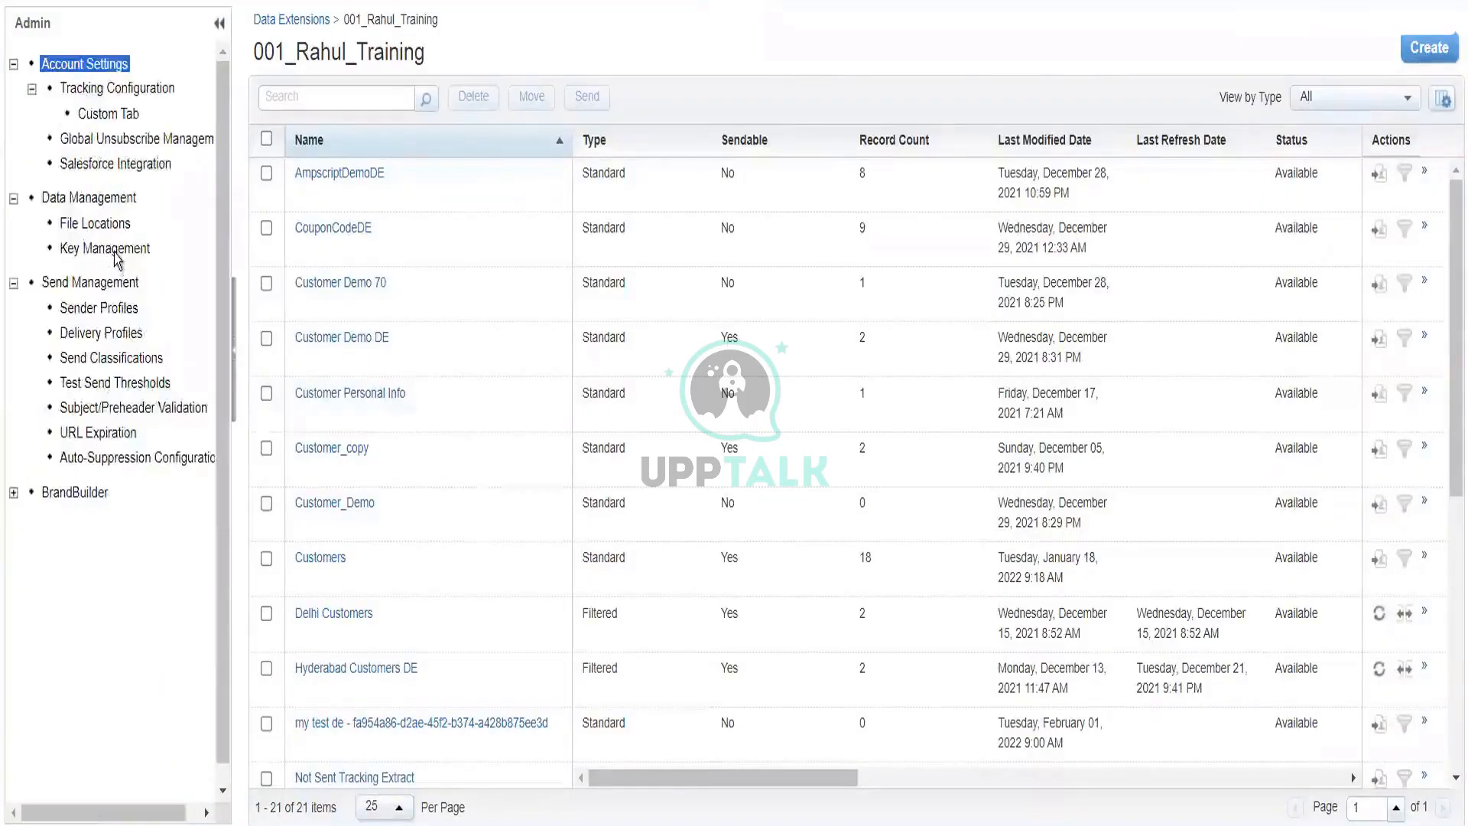
Switch to the Admin area's Key Management and examine the new asymmetric key form with its Private Key option.
left_click(116, 252)
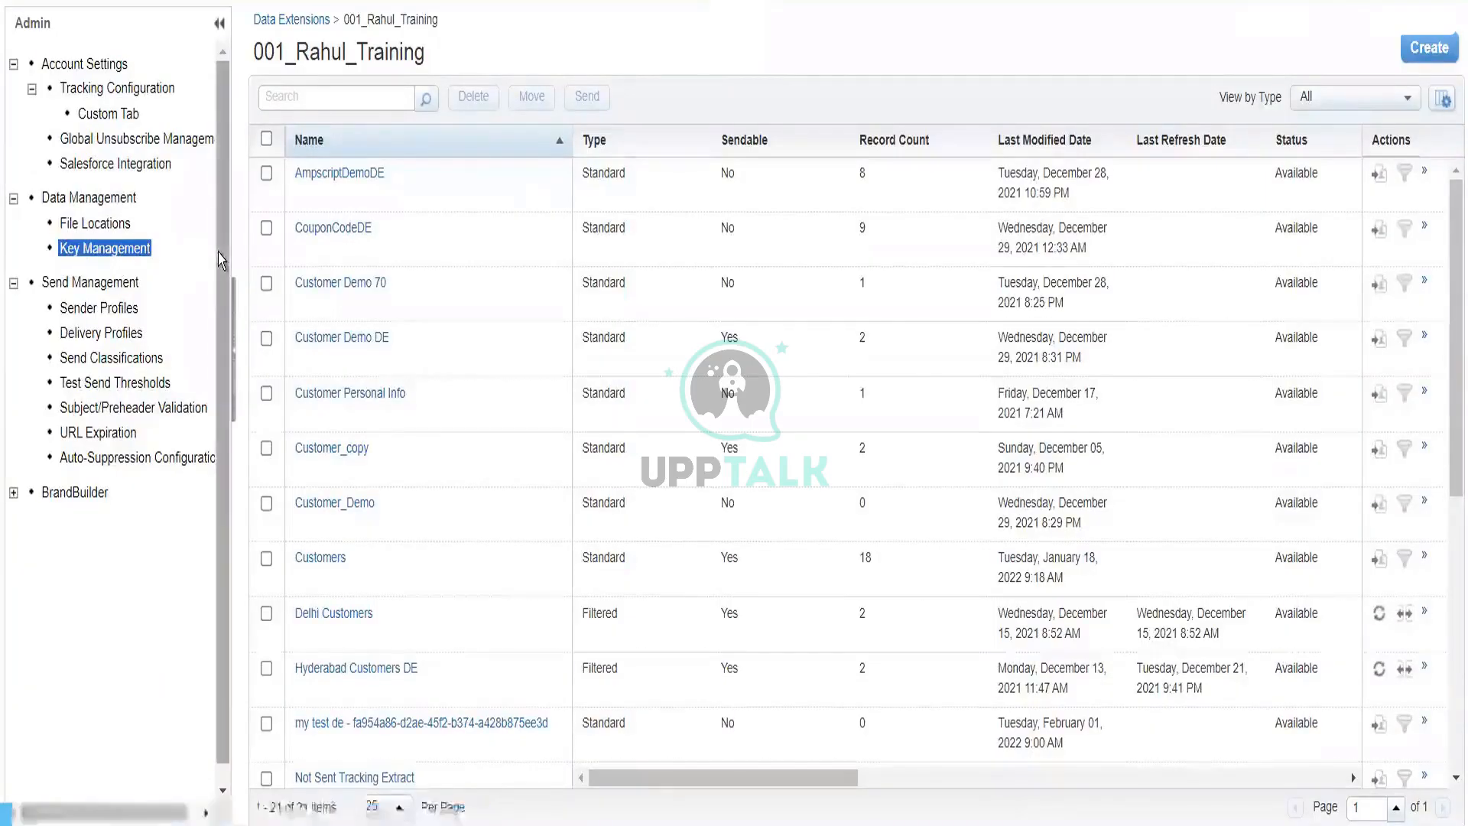
left_click(144, 249)
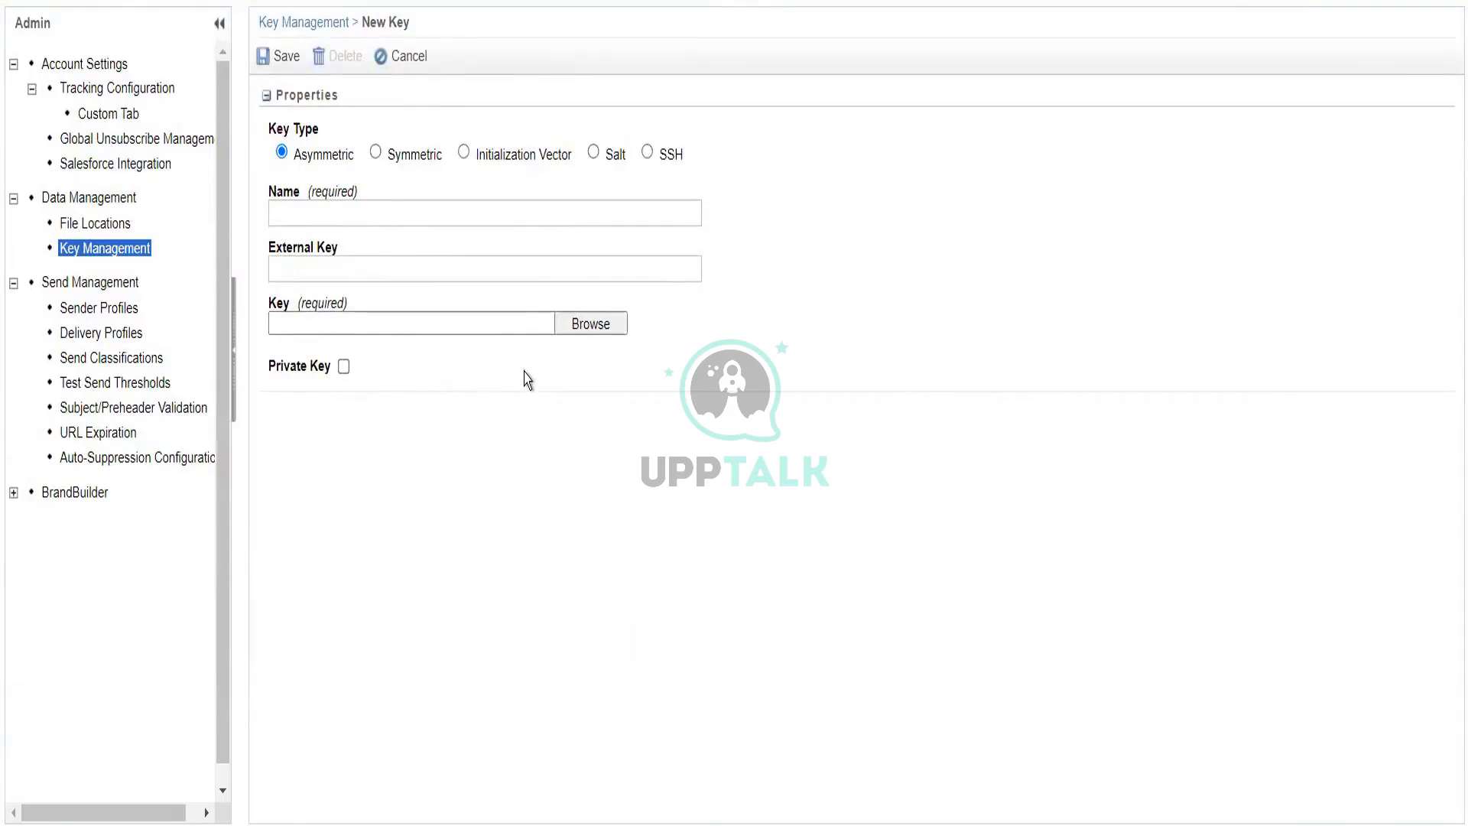
left_click(344, 367)
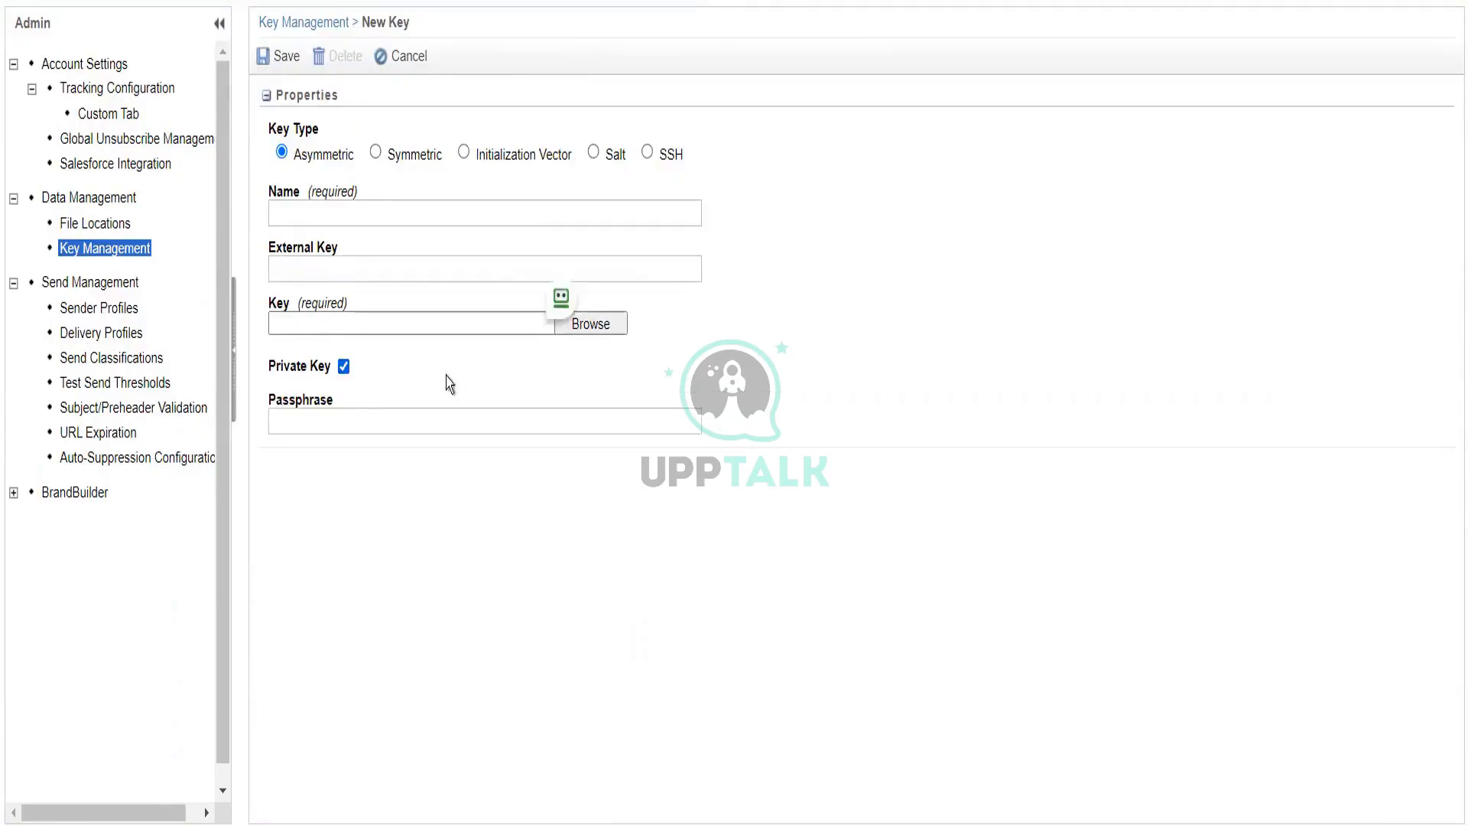
left_click(345, 370)
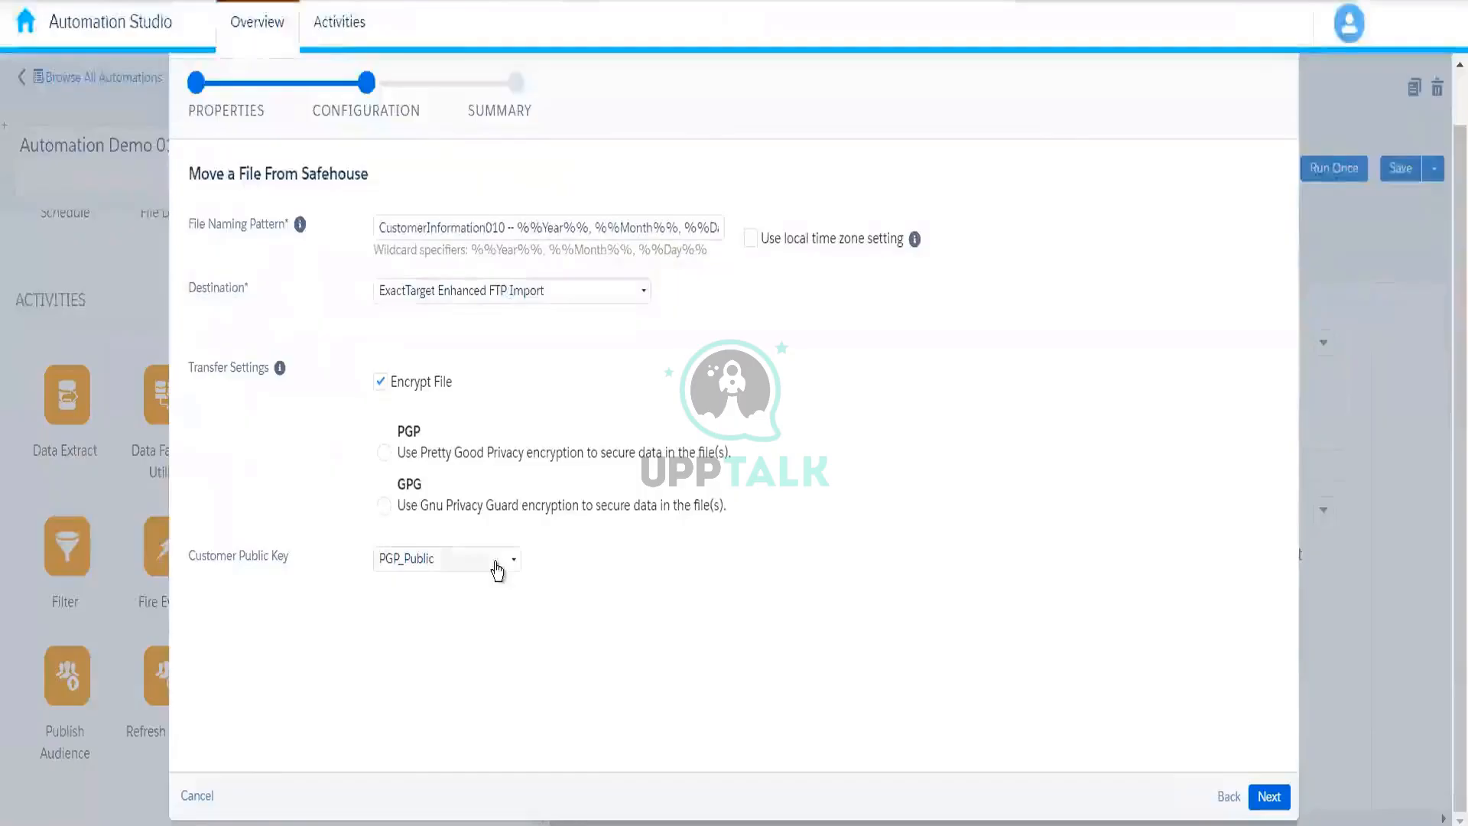
Select SFMC Public Key as the customer public key for the Safehouse transfer, and cancel editing the activity without saving.
left_click(495, 566)
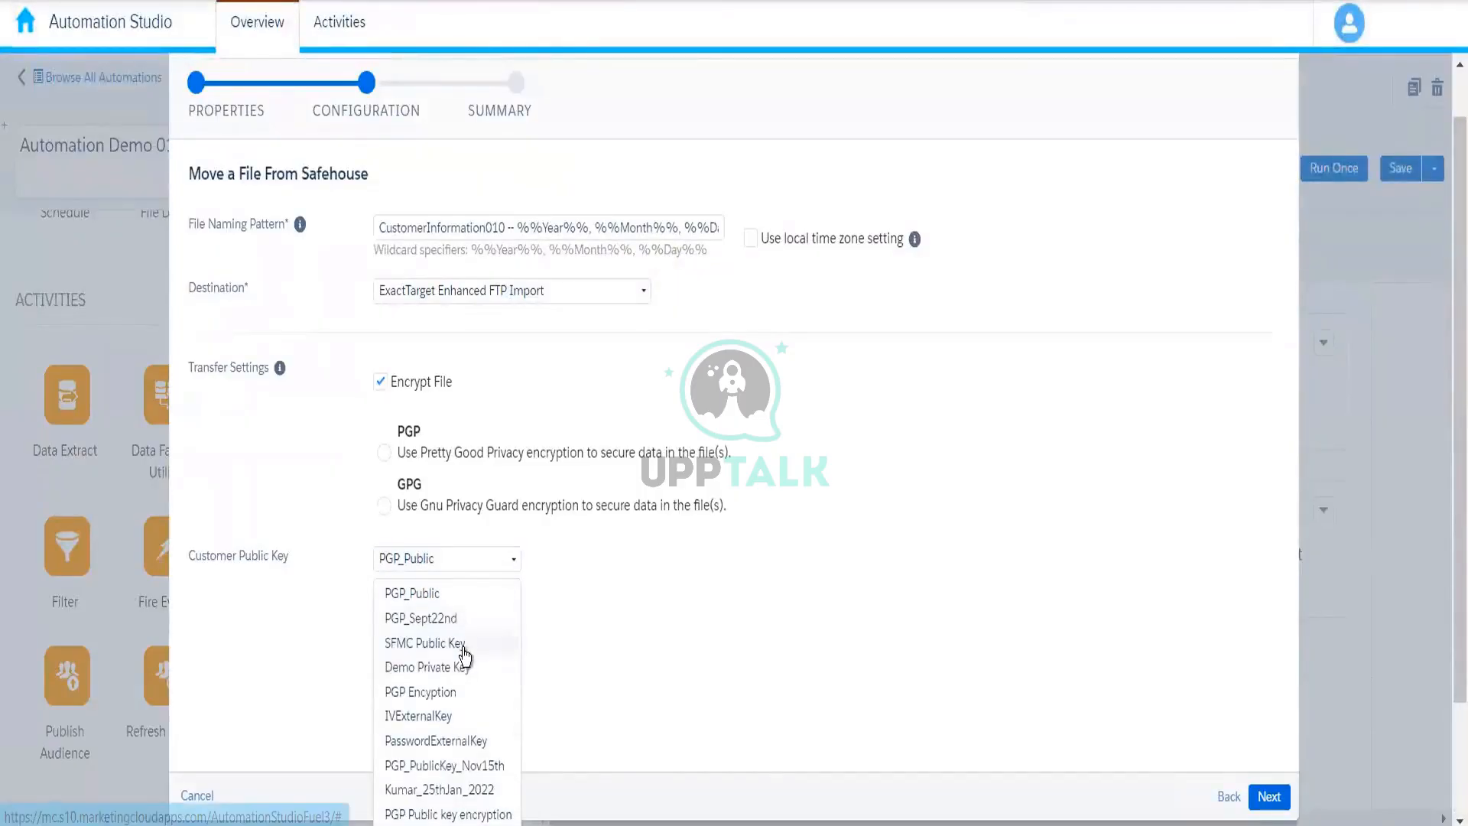
left_click(463, 645)
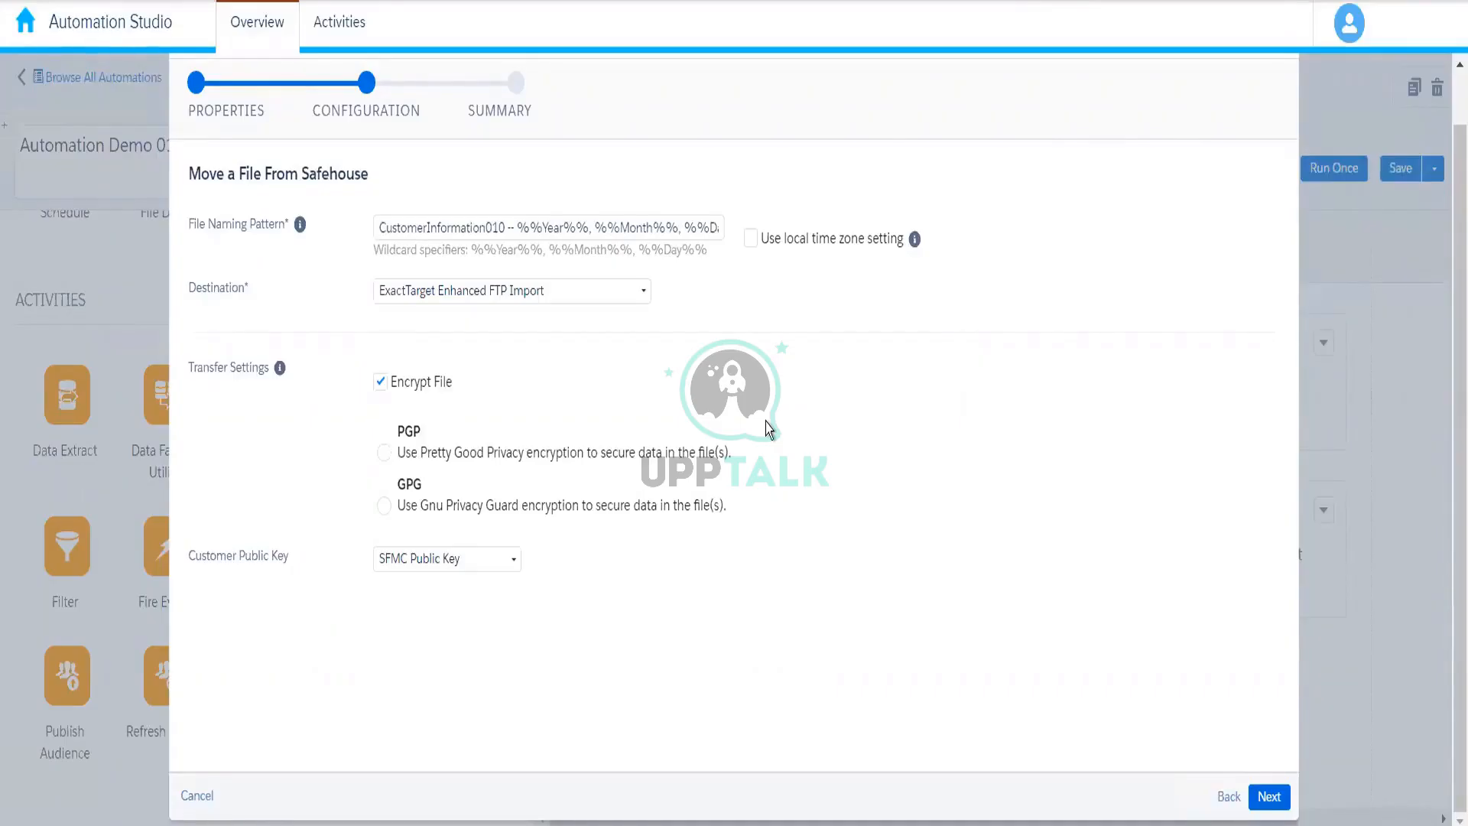
left_click(208, 803)
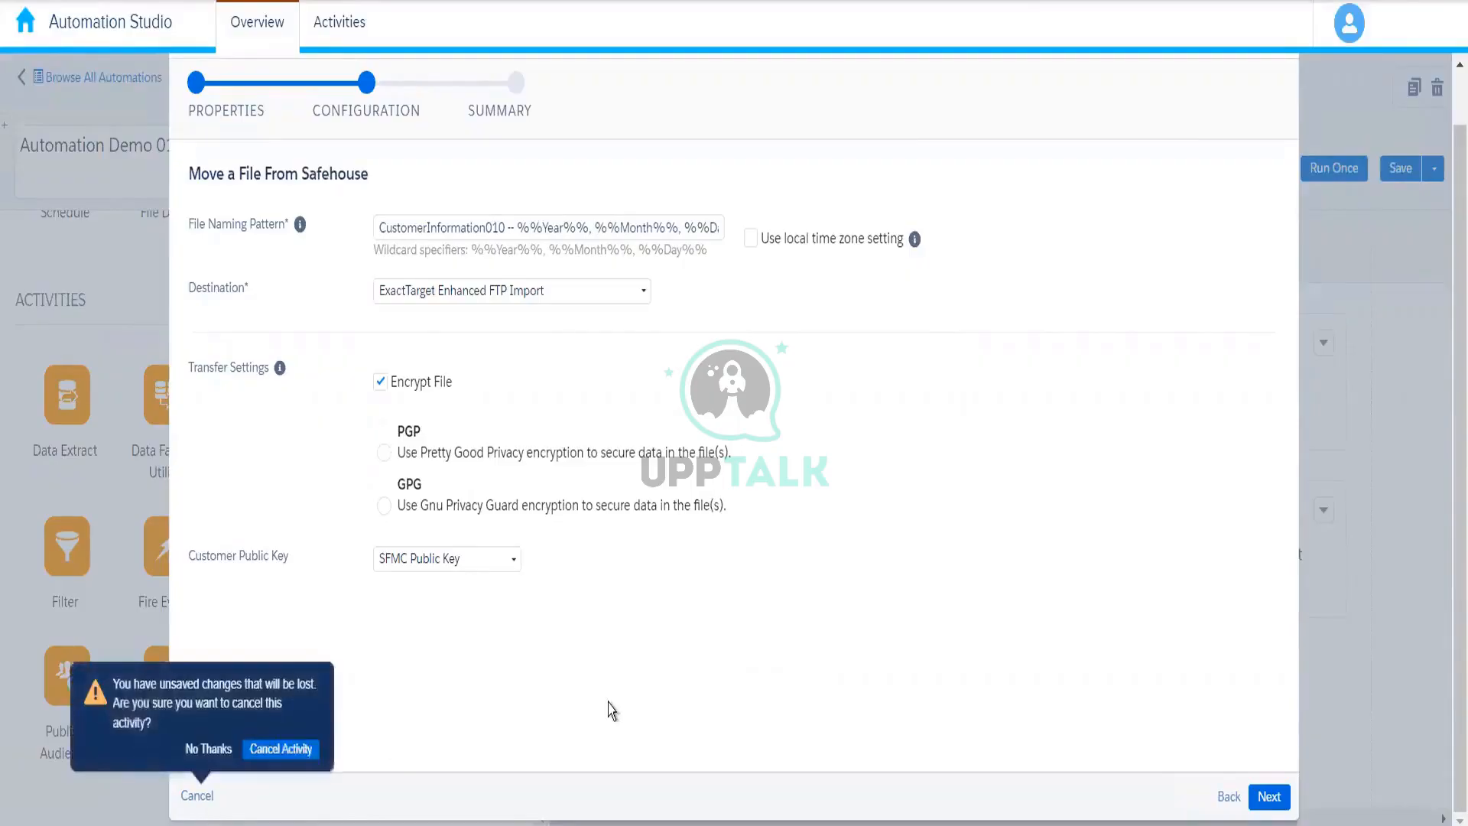
left_click(280, 749)
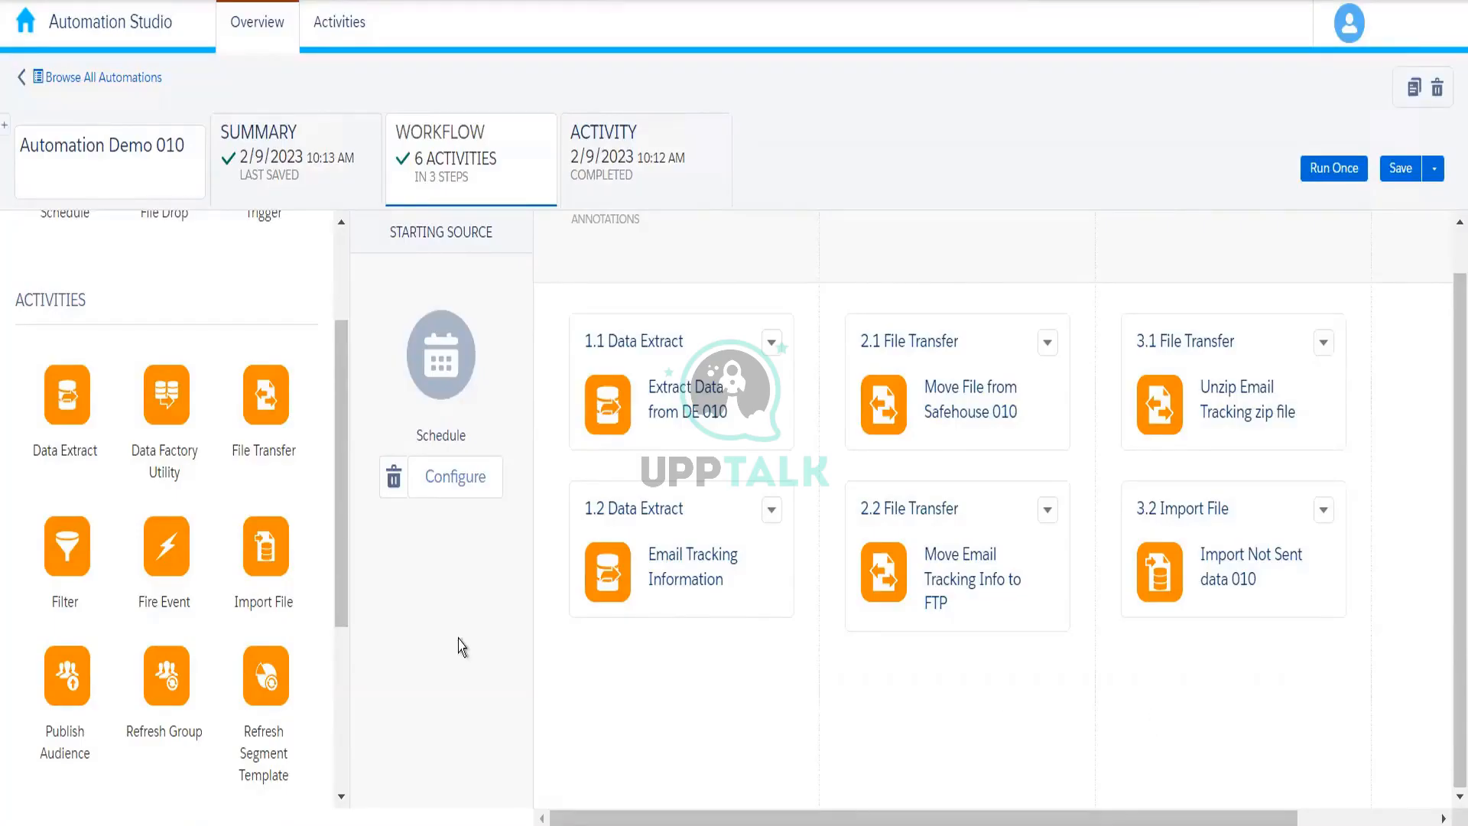
Add a File Transfer to step 1 and start a new activity named Decrypt File with the Manage File action.
left_click_drag(266, 391, 698, 711)
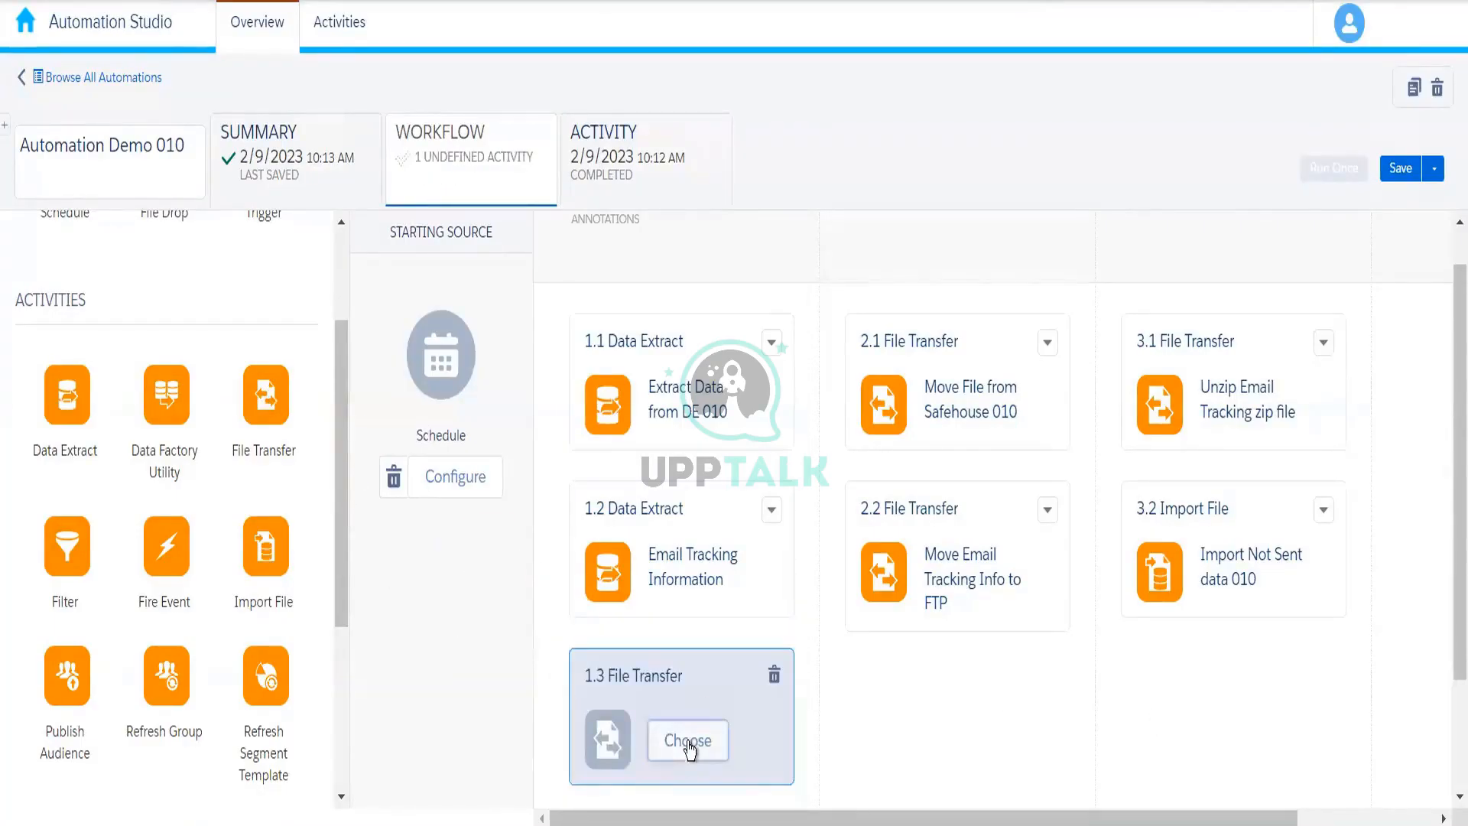
left_click(689, 740)
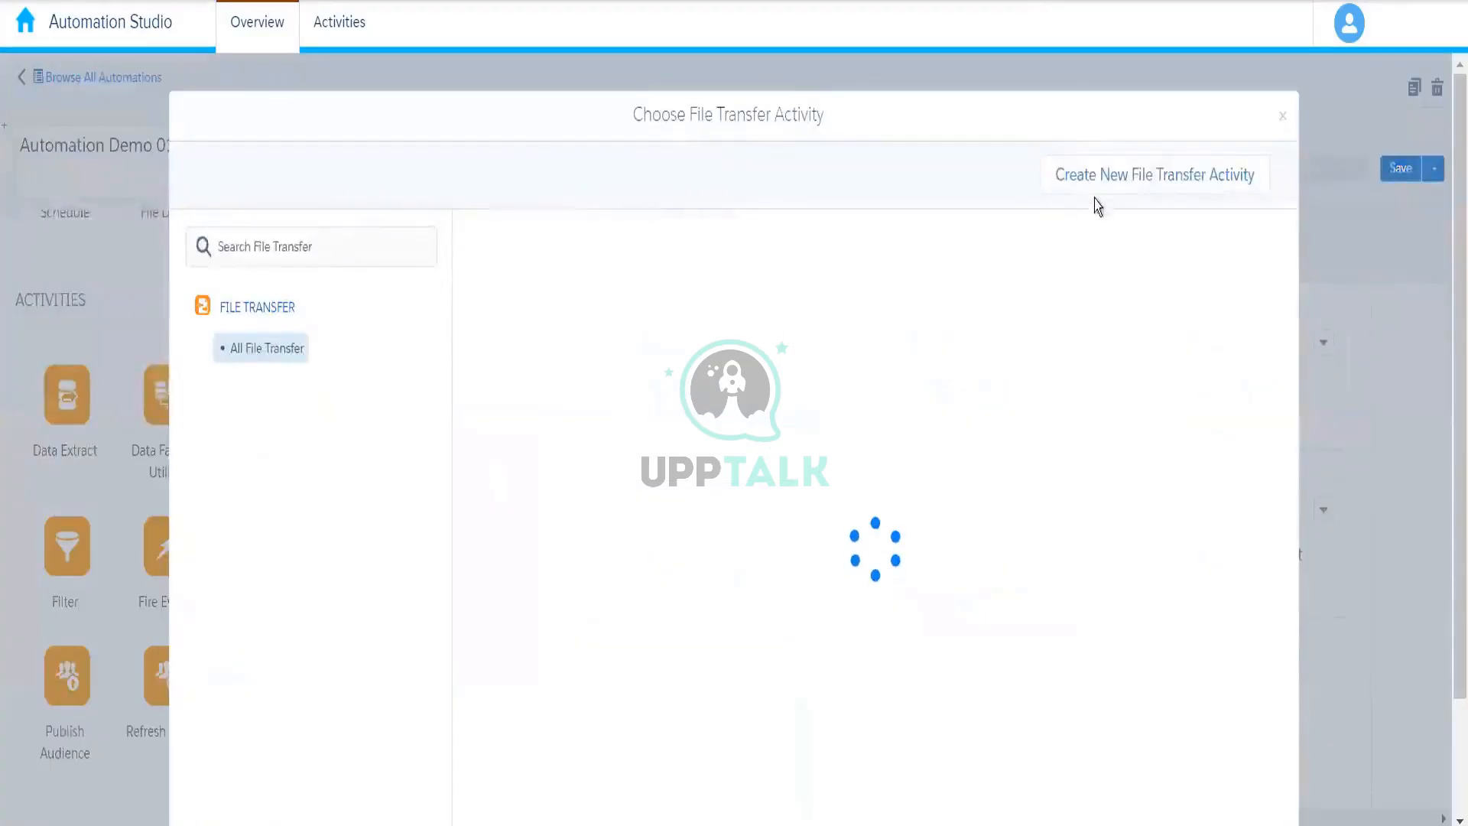
left_click(1117, 174)
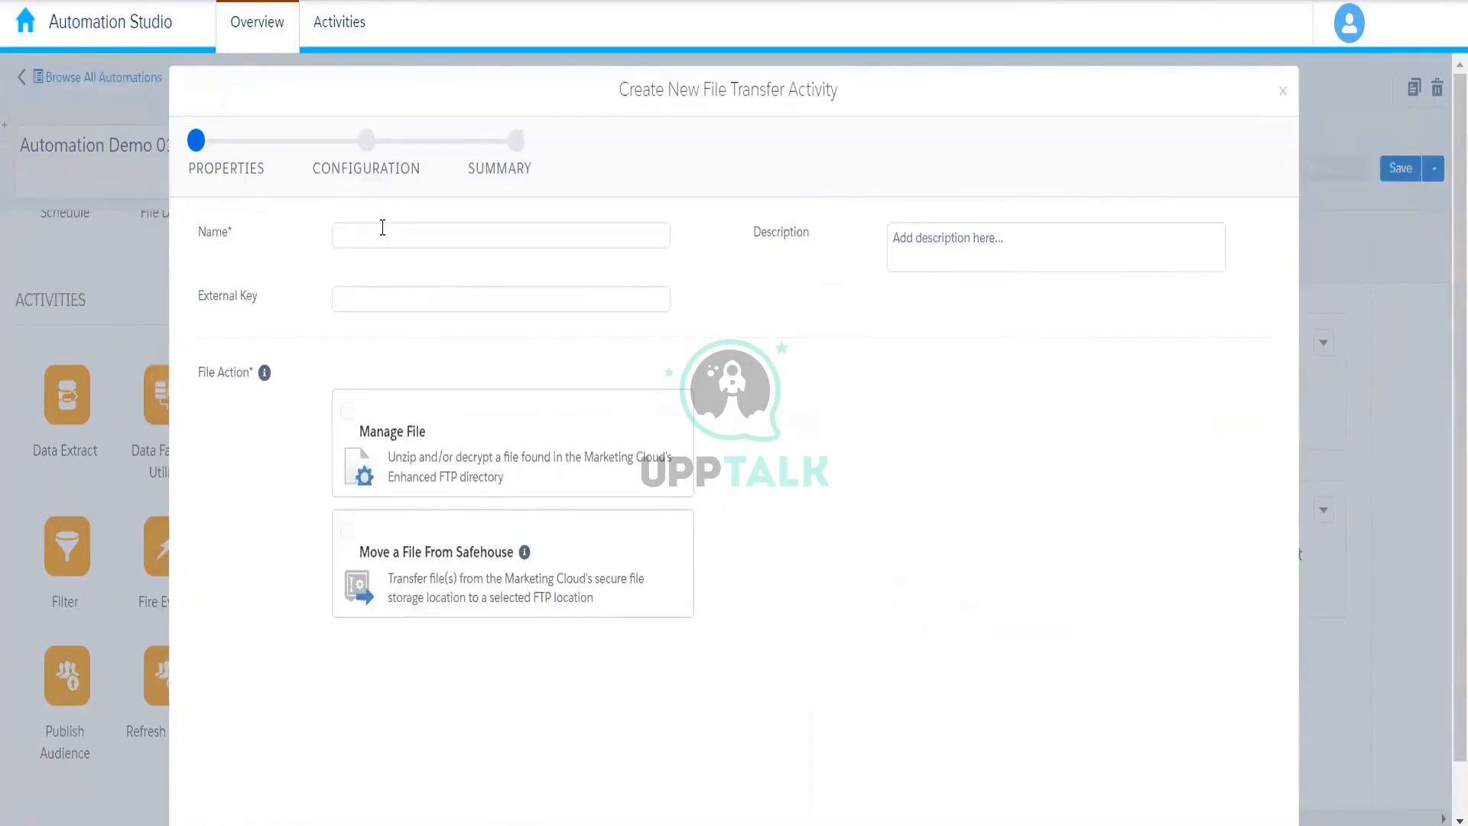
left_click(382, 227)
type("Des")
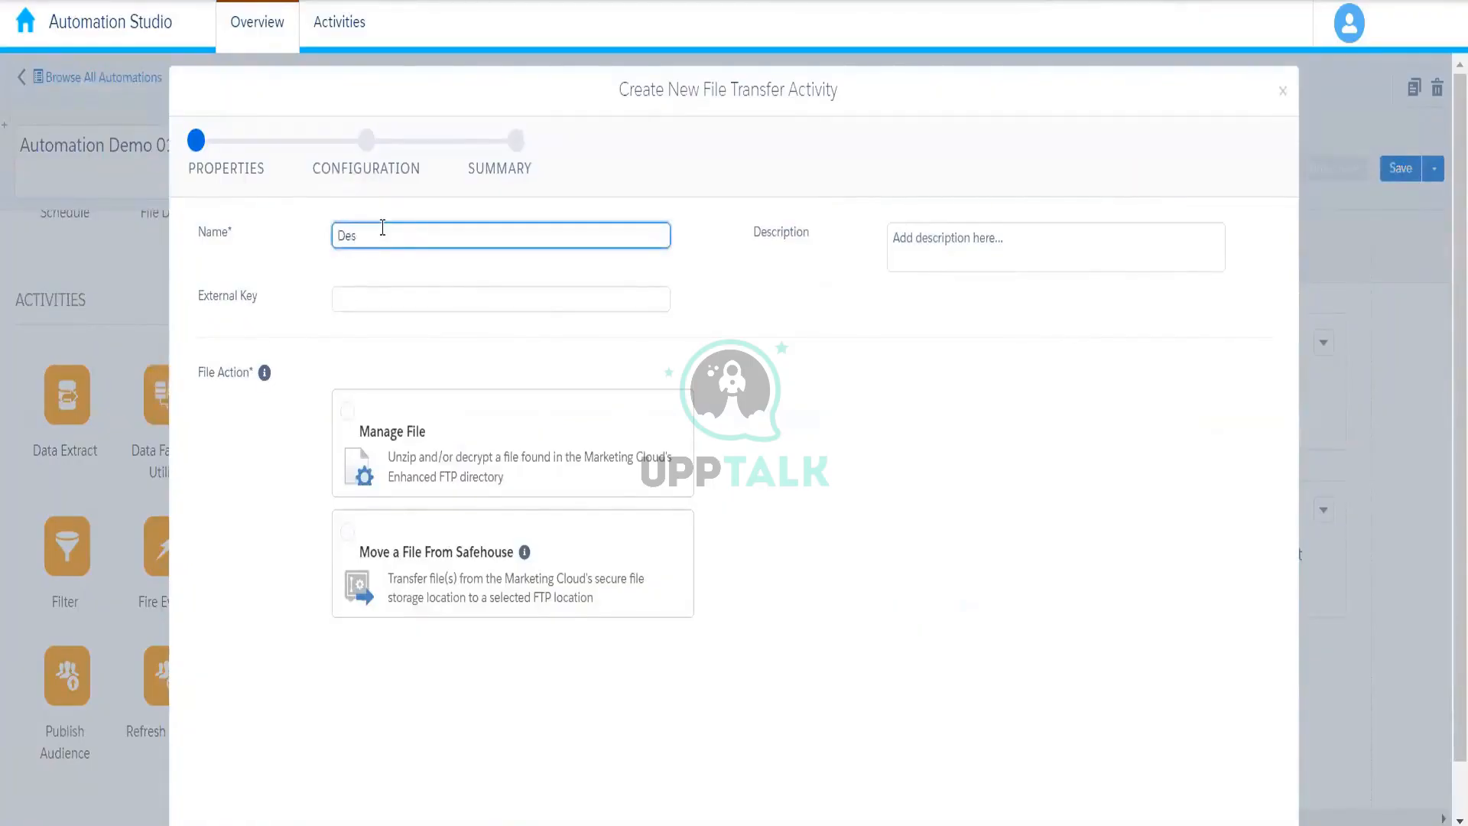
key("BackSpace")
type("crypt File")
left_click(470, 454)
scroll(1331, 744, "down", 1)
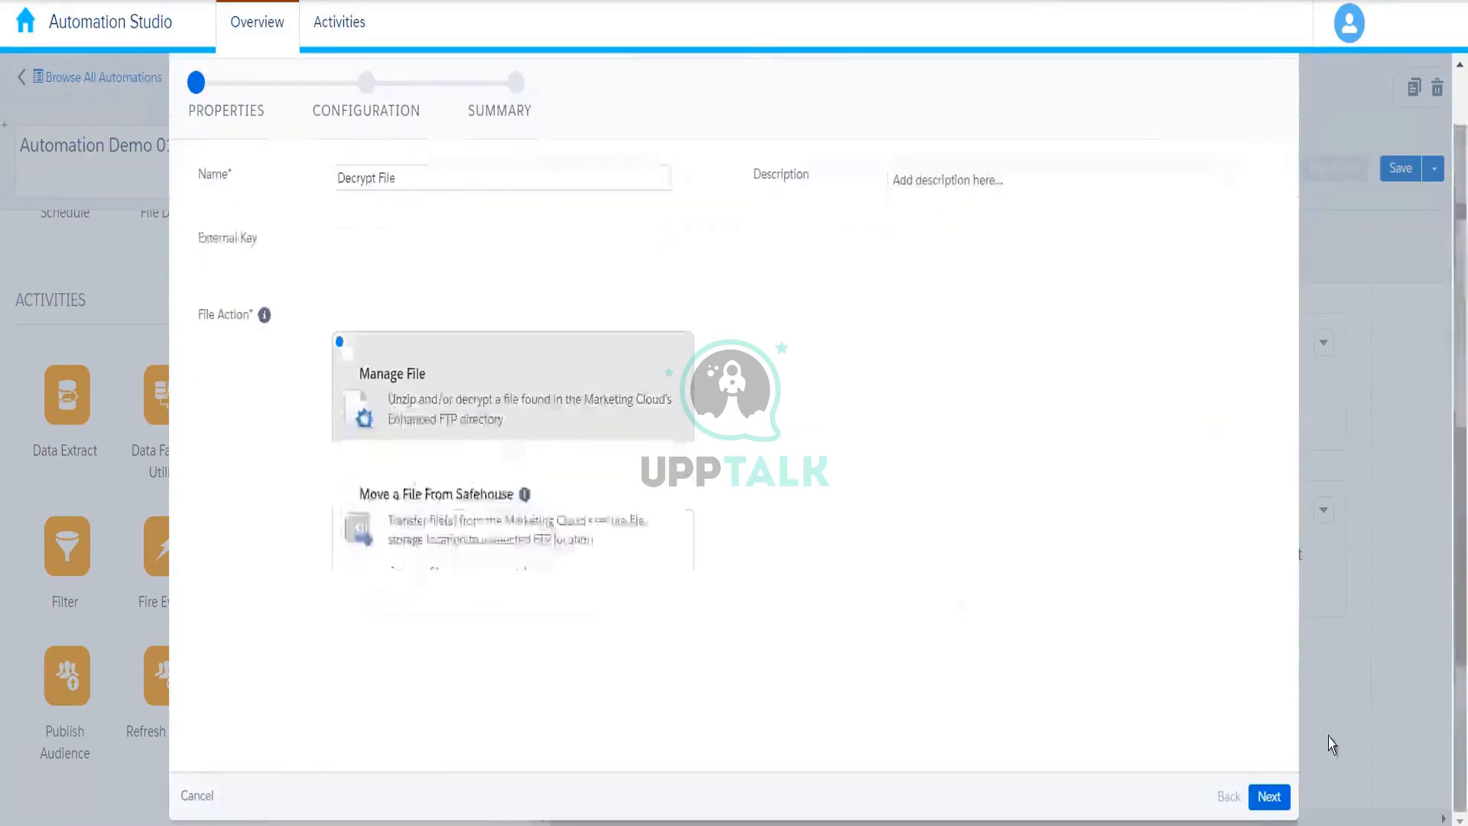
left_click(1269, 796)
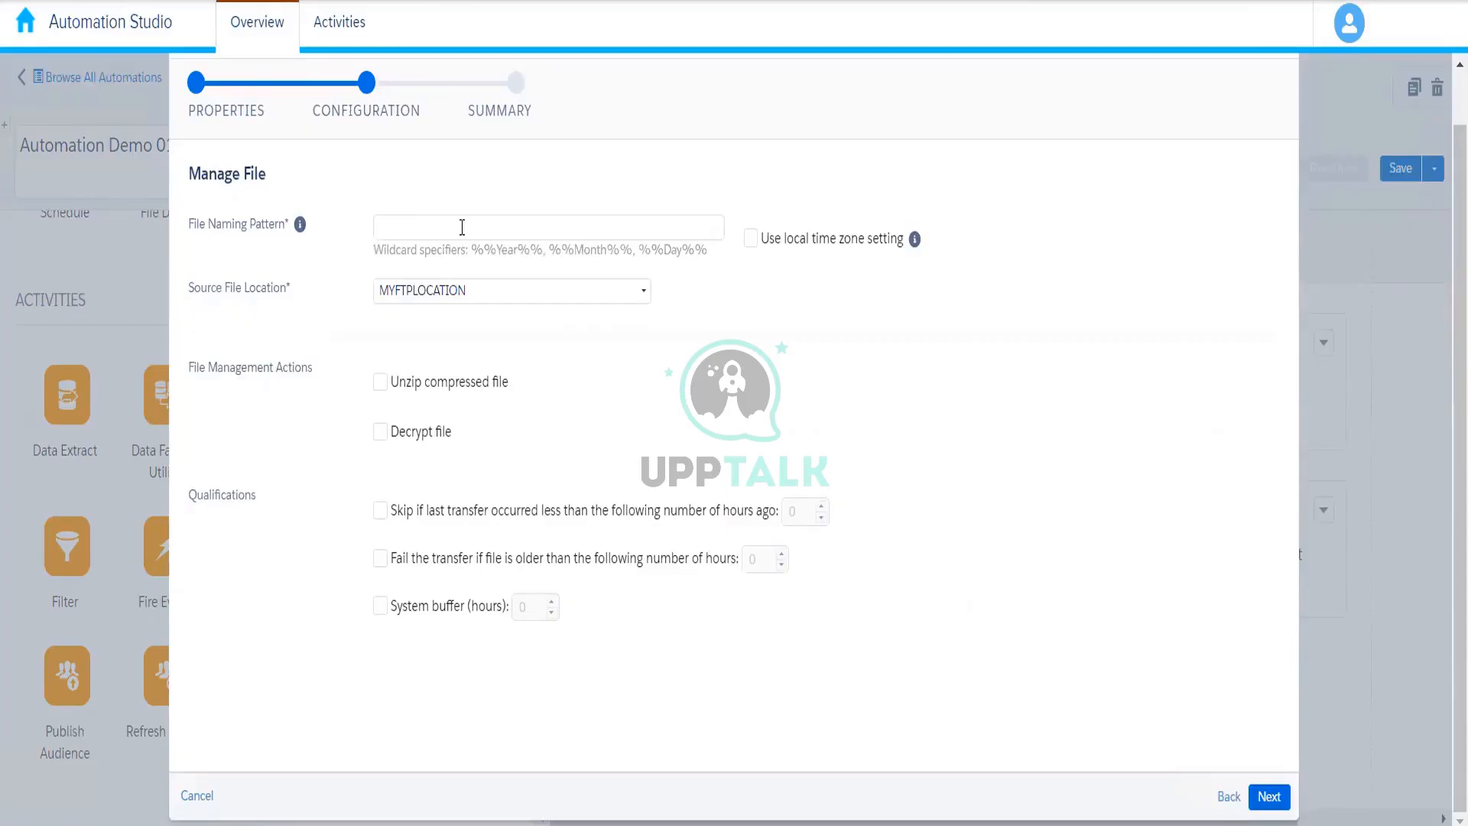
Set the source file location to ExactTarget Enhanced FTP Import, enable Decrypt file, and cancel the new activity.
left_click(464, 306)
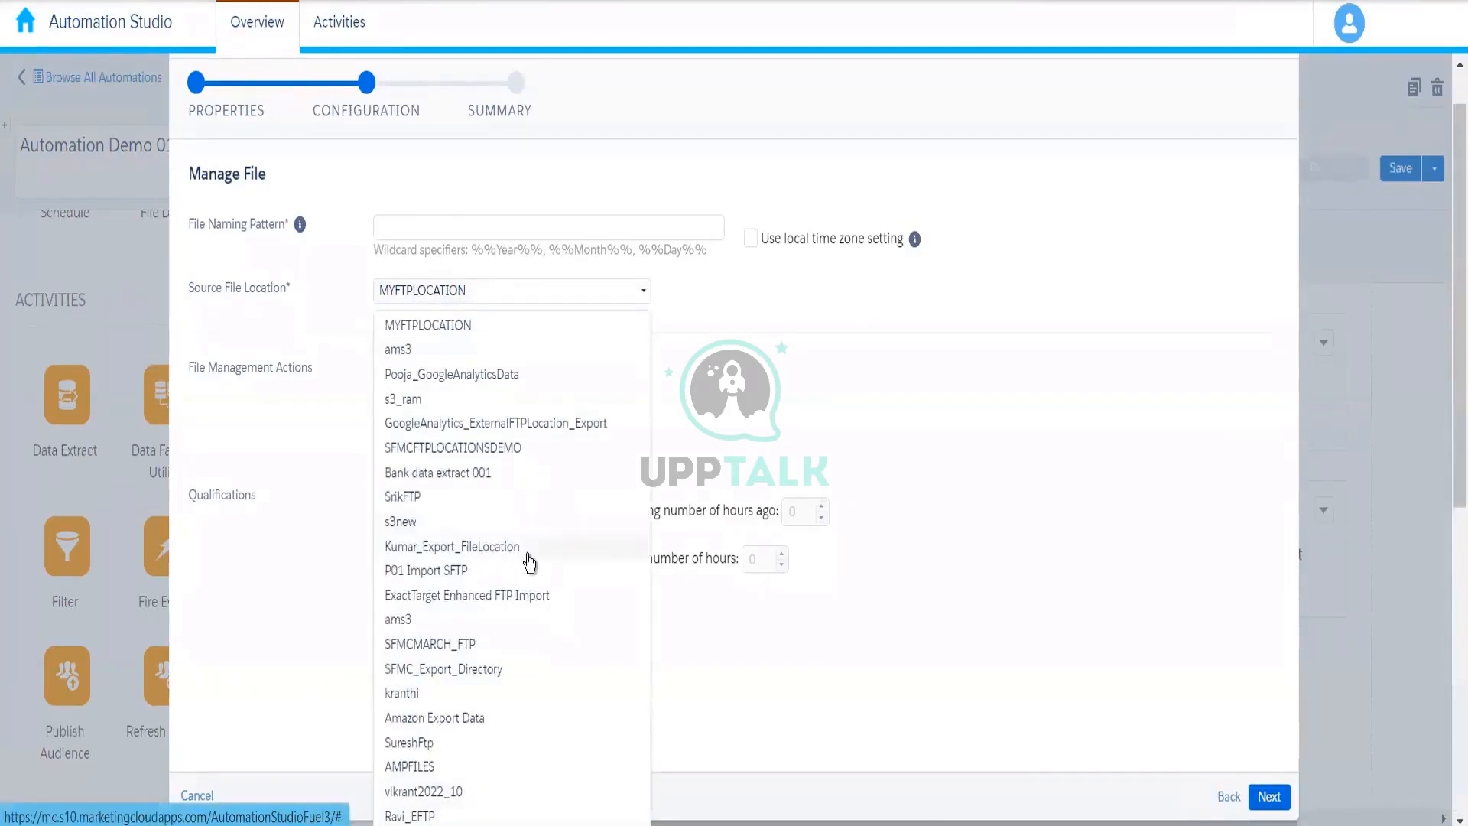
left_click(544, 602)
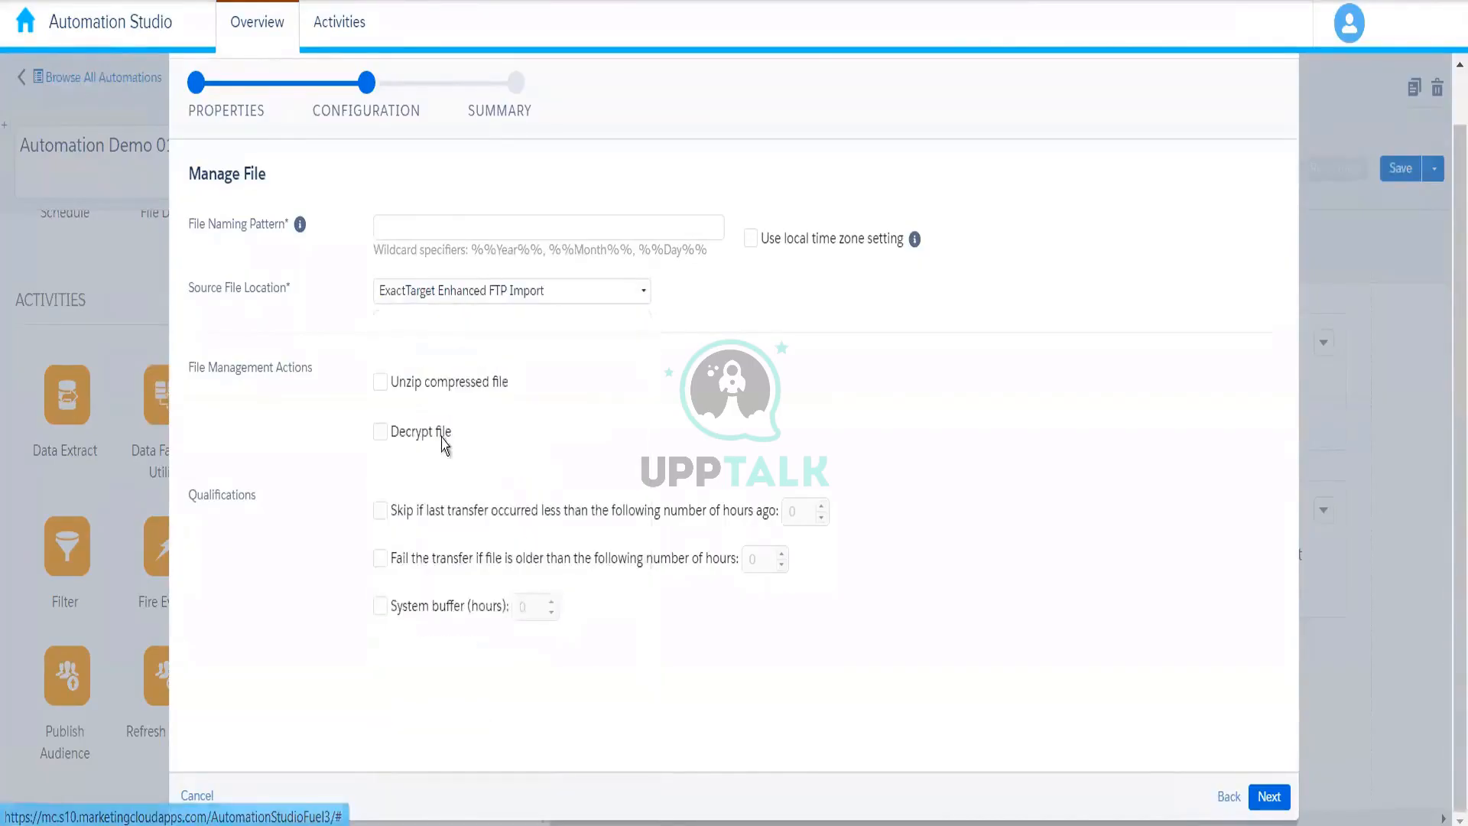
left_click(403, 434)
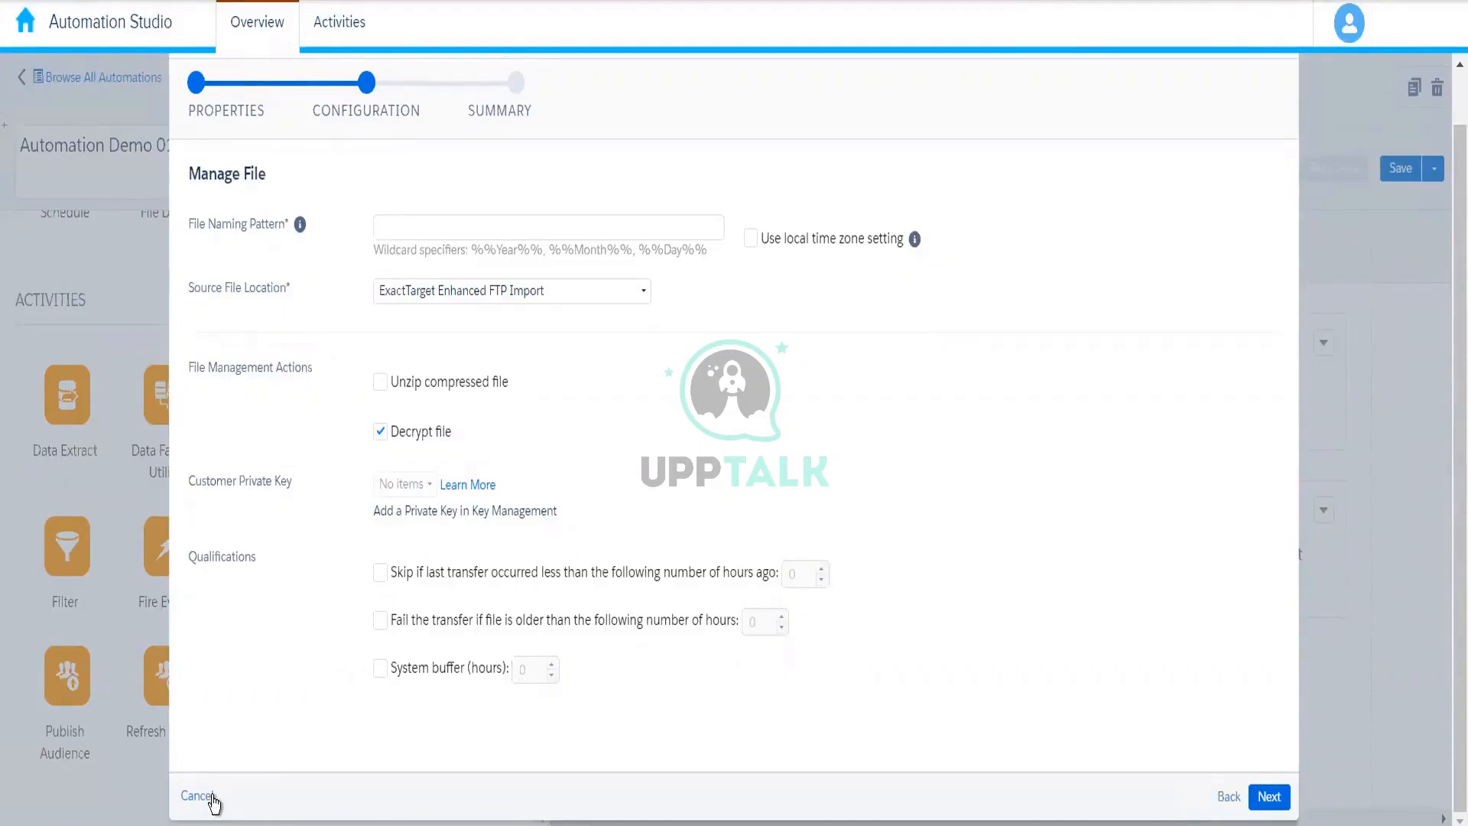
left_click(212, 799)
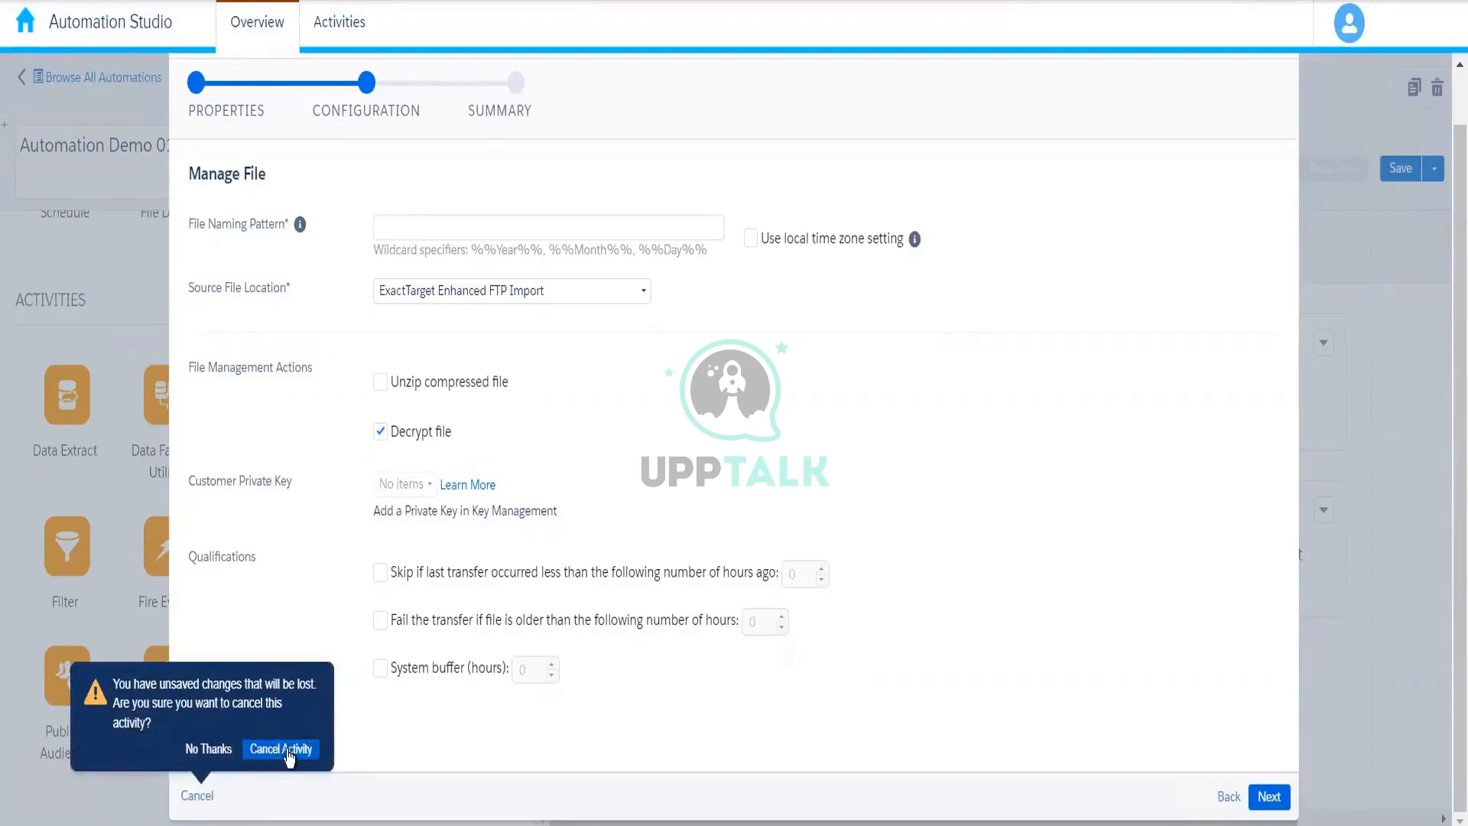
left_click(287, 754)
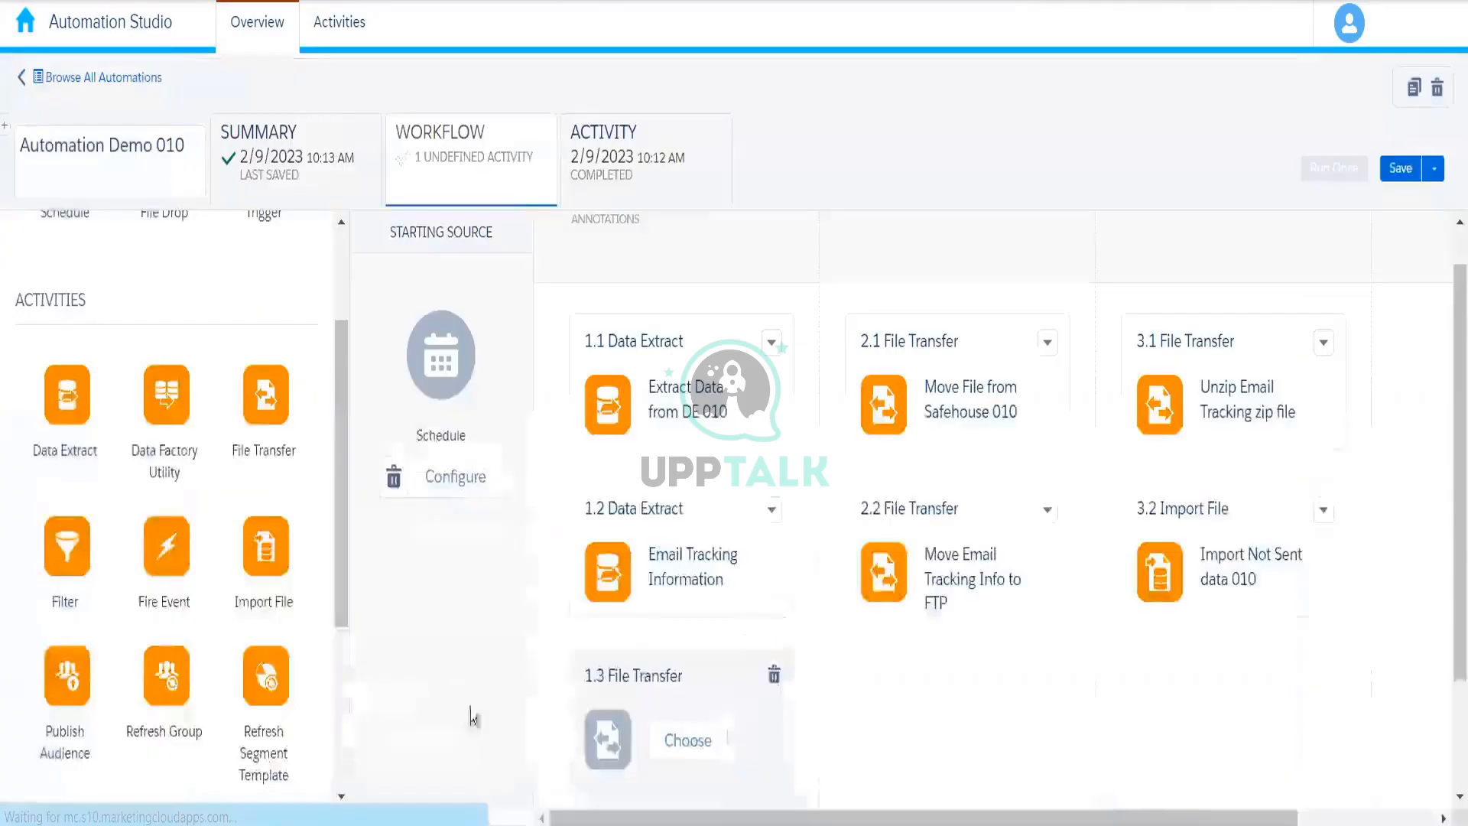
Delete the undefined File Transfer from step 1 and add a Filter activity as step 4 of the automation.
left_click(774, 673)
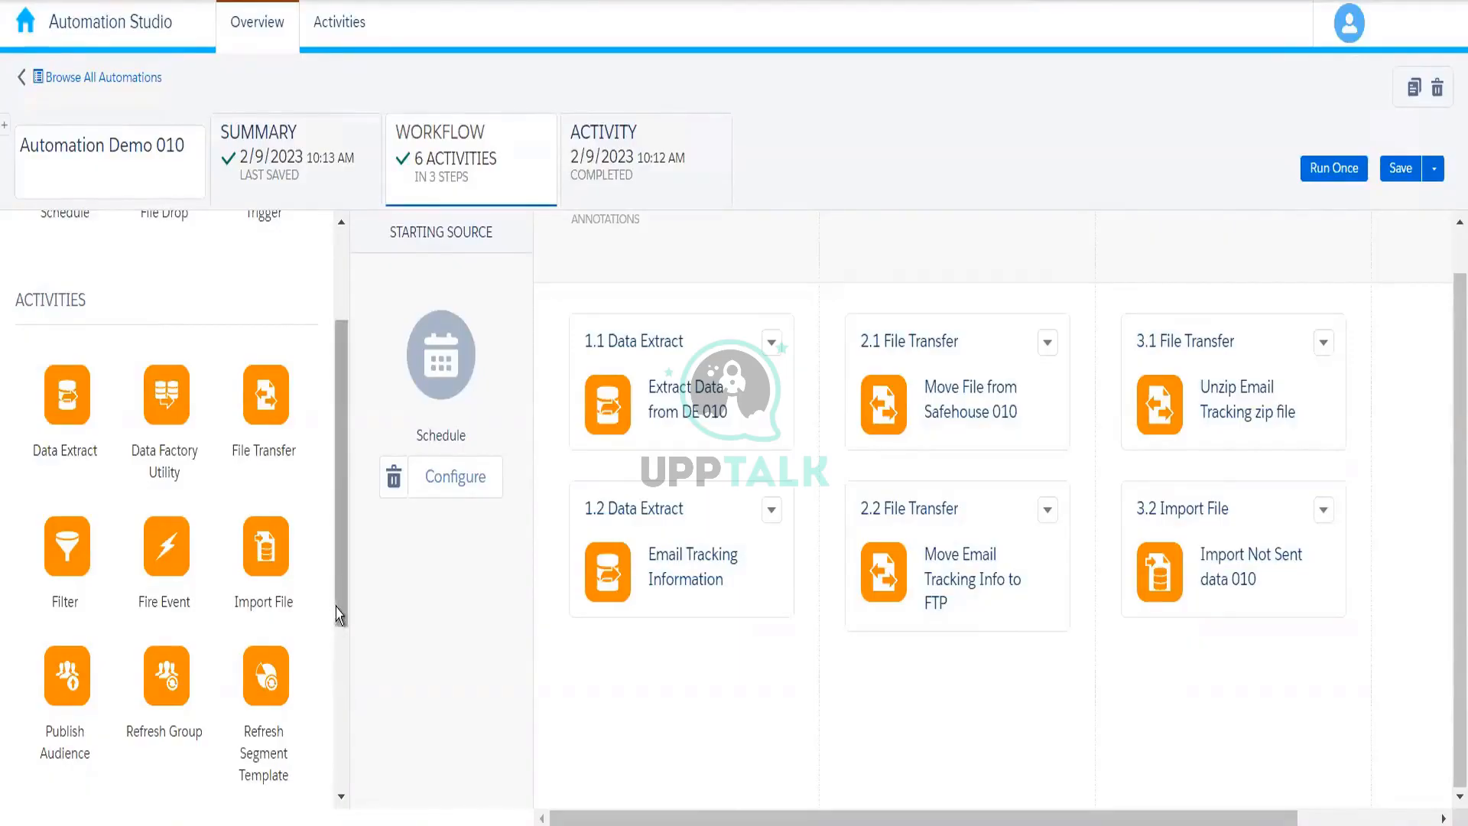
scroll(342, 650, "down", 2)
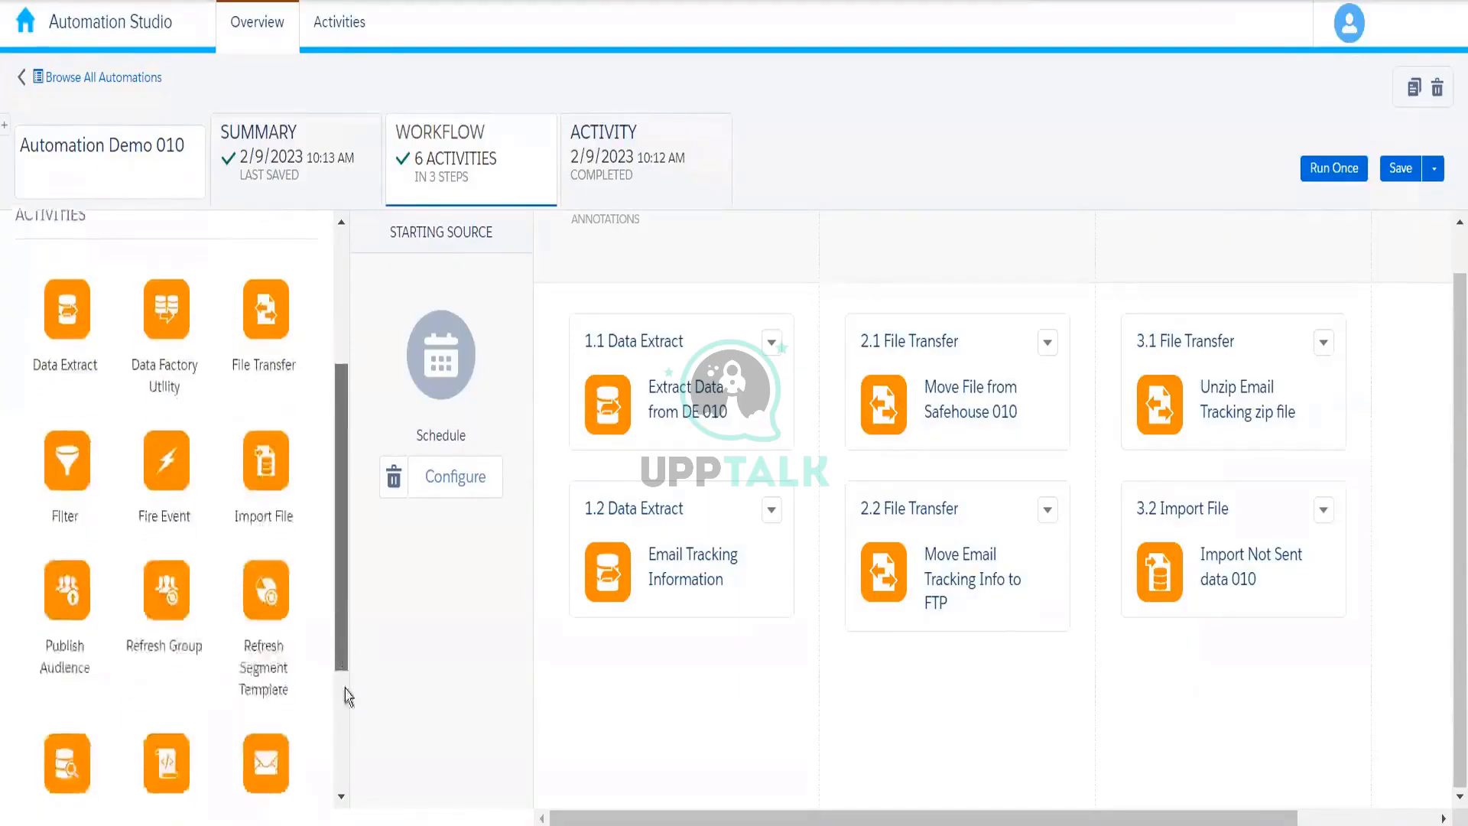
left_click_drag(345, 688, 351, 655)
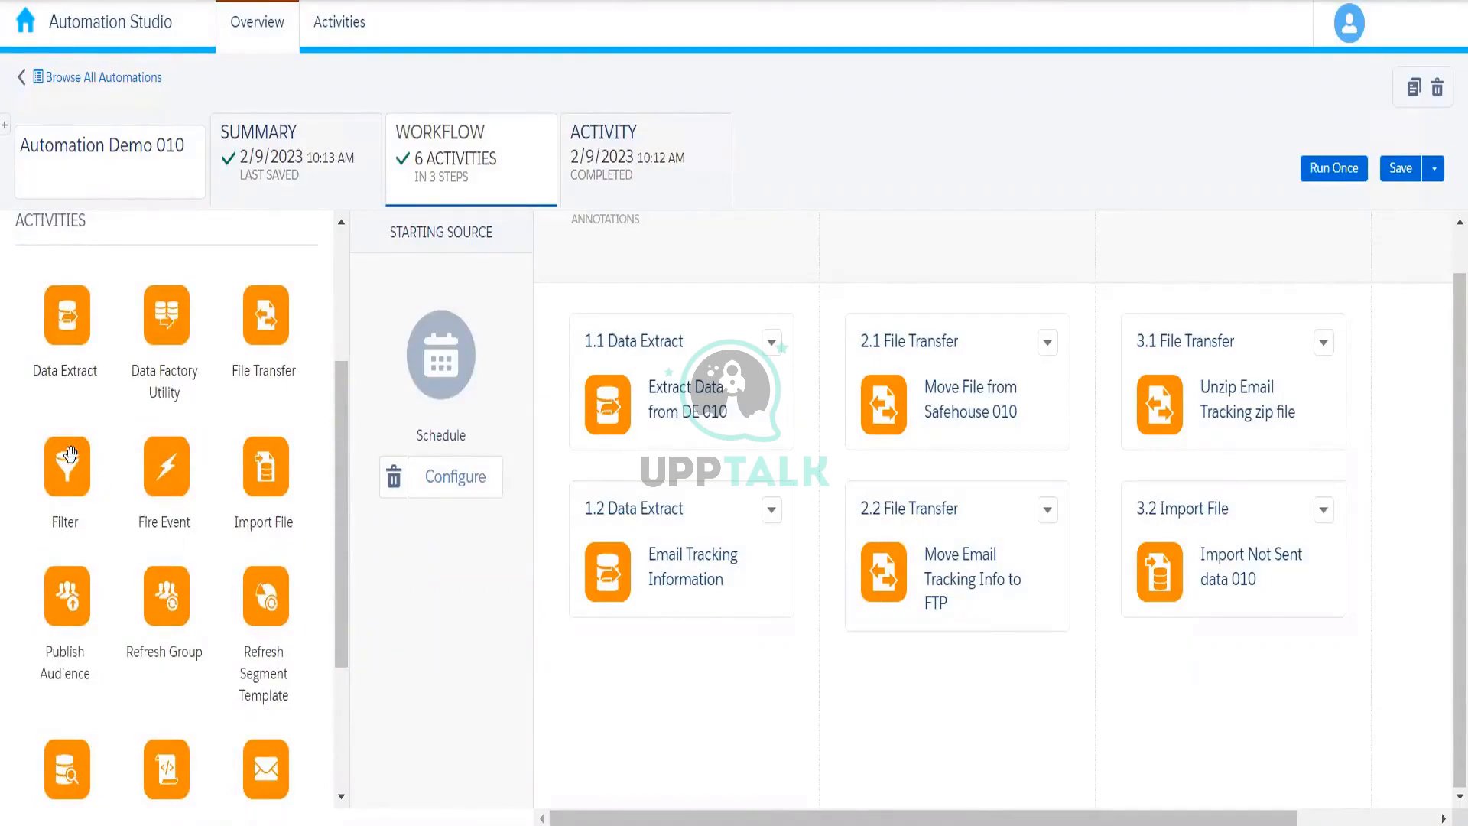
left_click_drag(69, 455, 1306, 394)
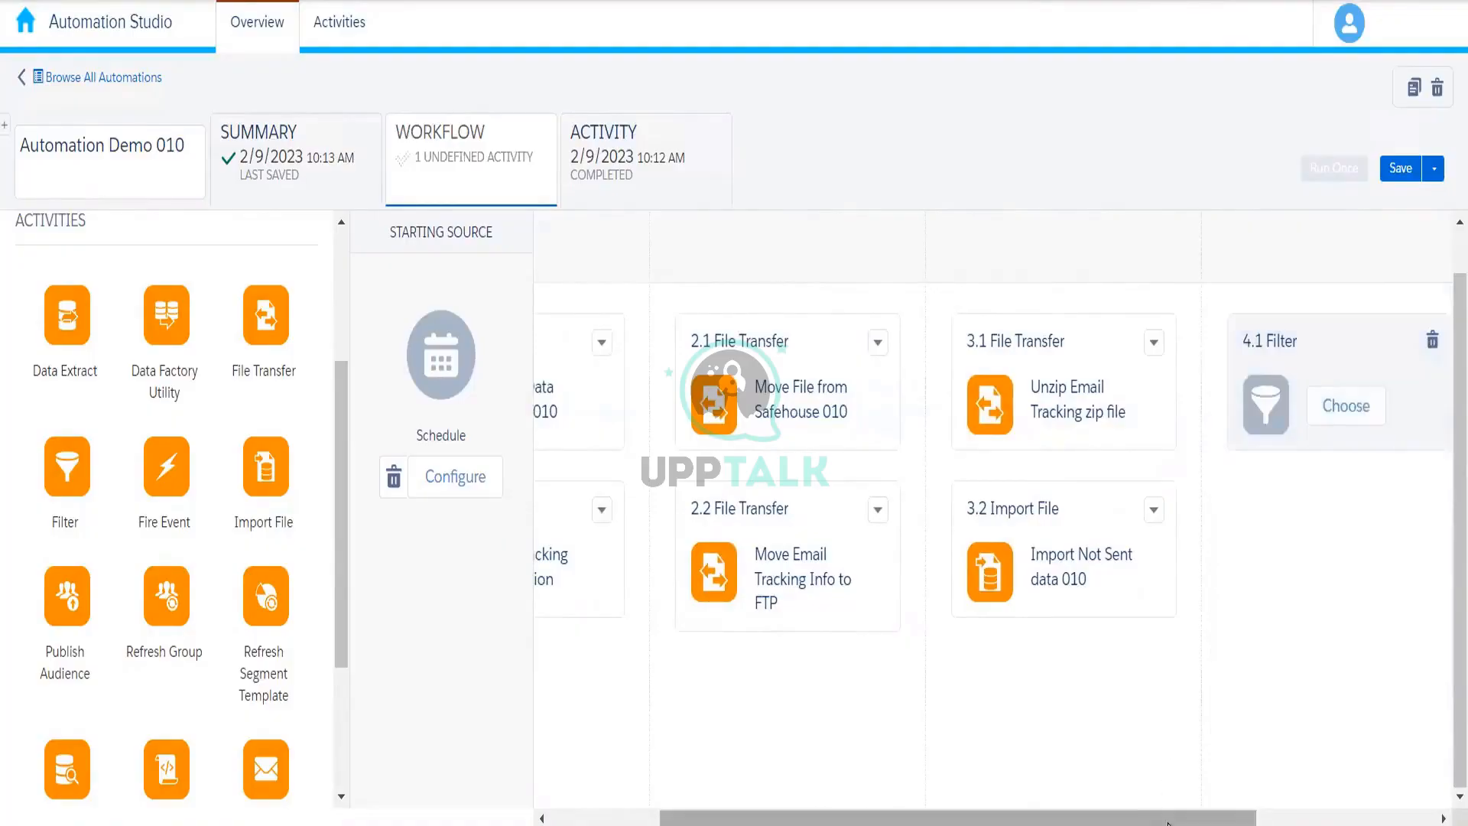
left_click_drag(1168, 822, 1348, 822)
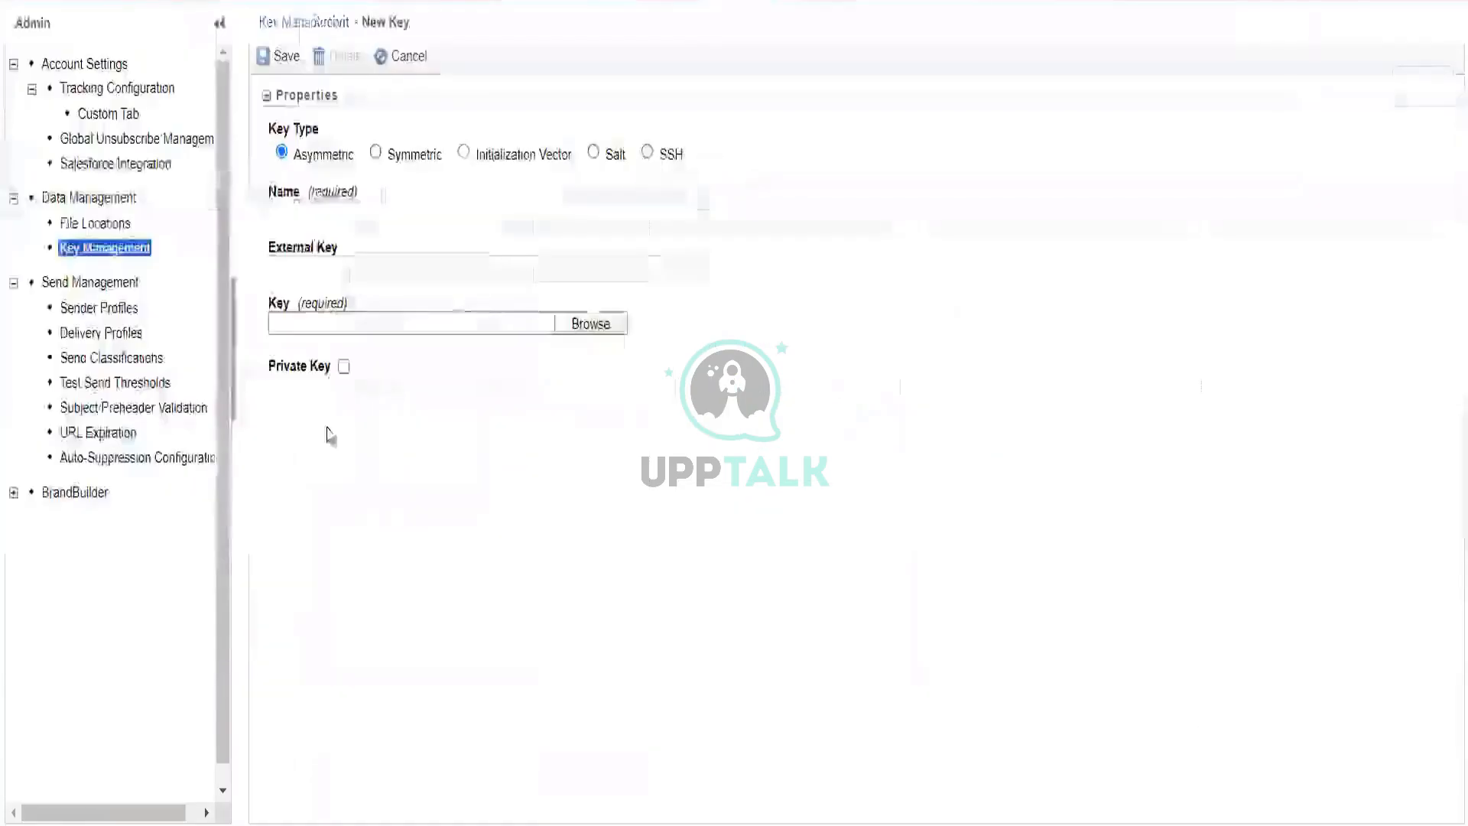
Switch to Email Studio's data extensions and open Non City Customers in the 010 folder to examine its filter setup.
mouse_move(336, 16)
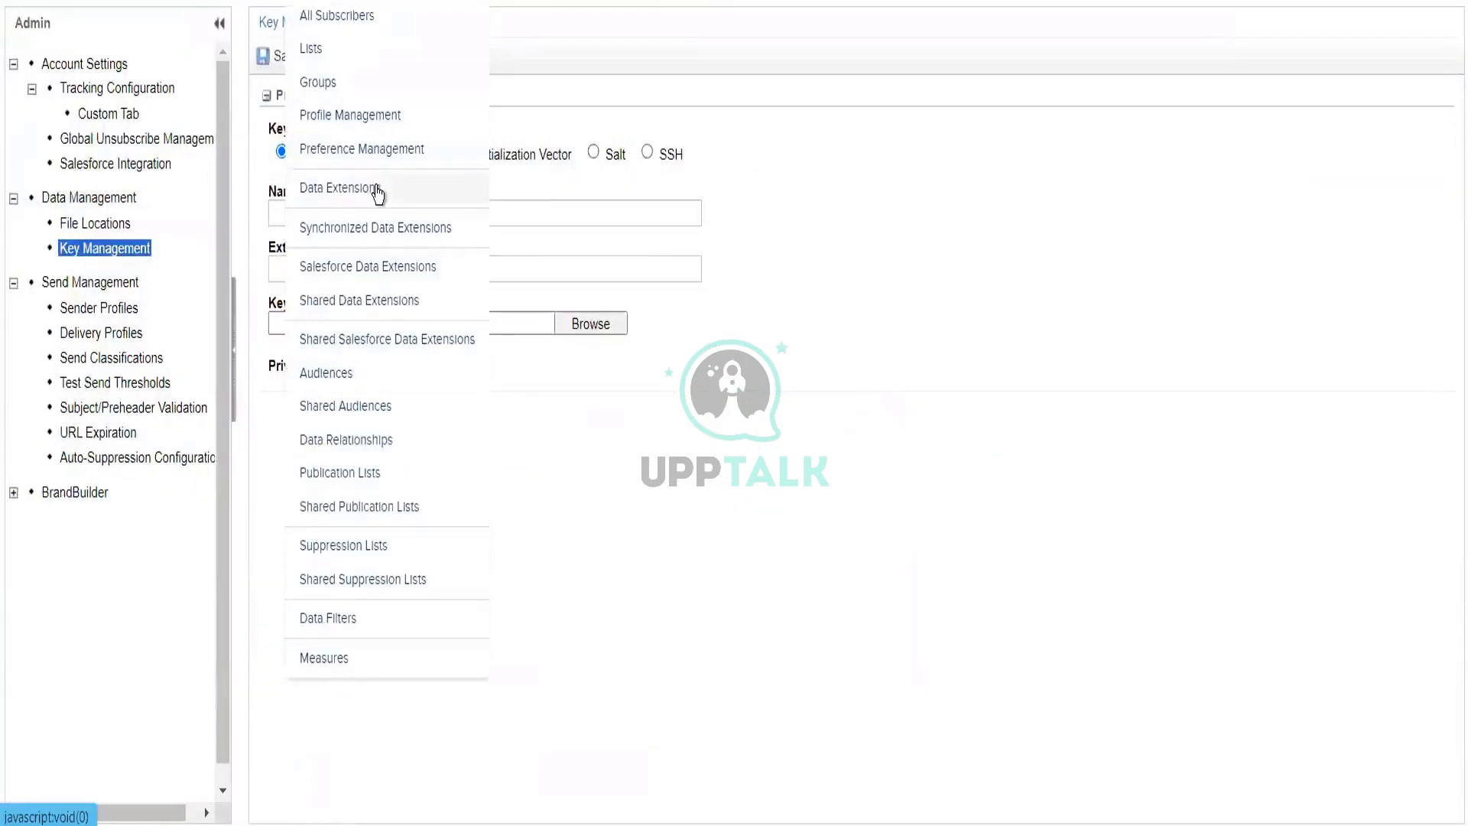
left_click(378, 194)
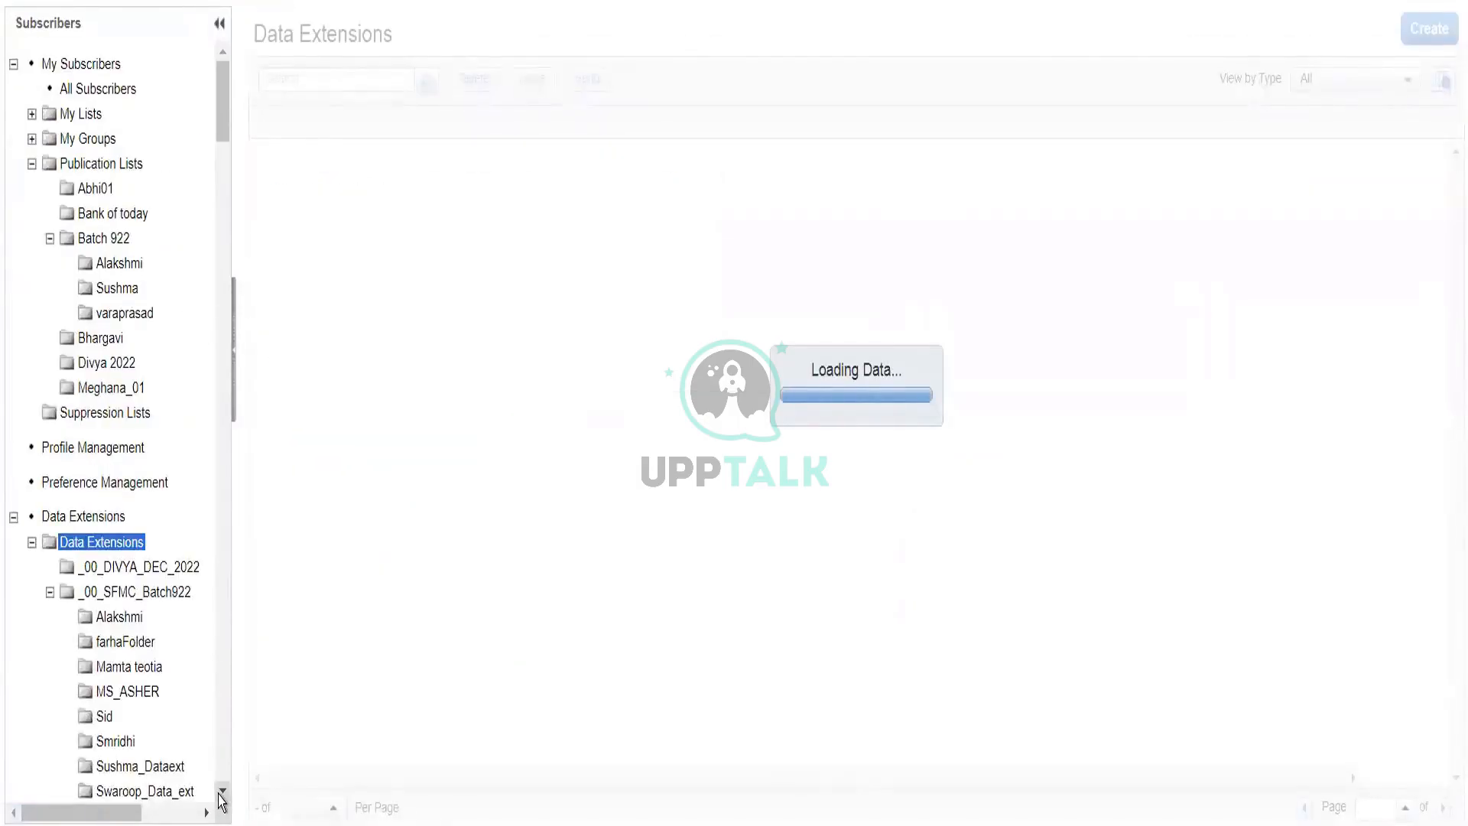
scroll(220, 799, "down", 6)
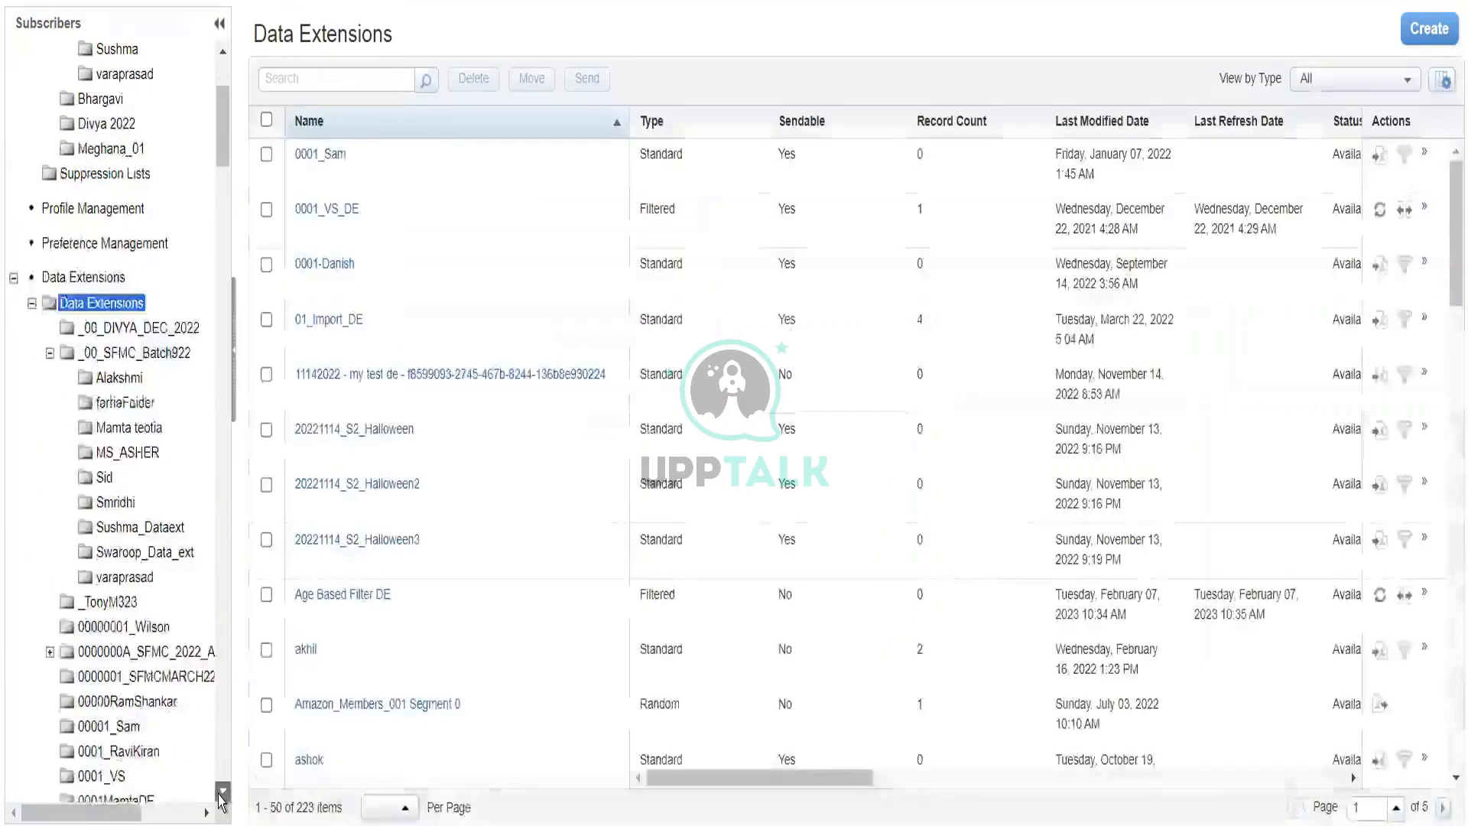
scroll(221, 799, "down", 2)
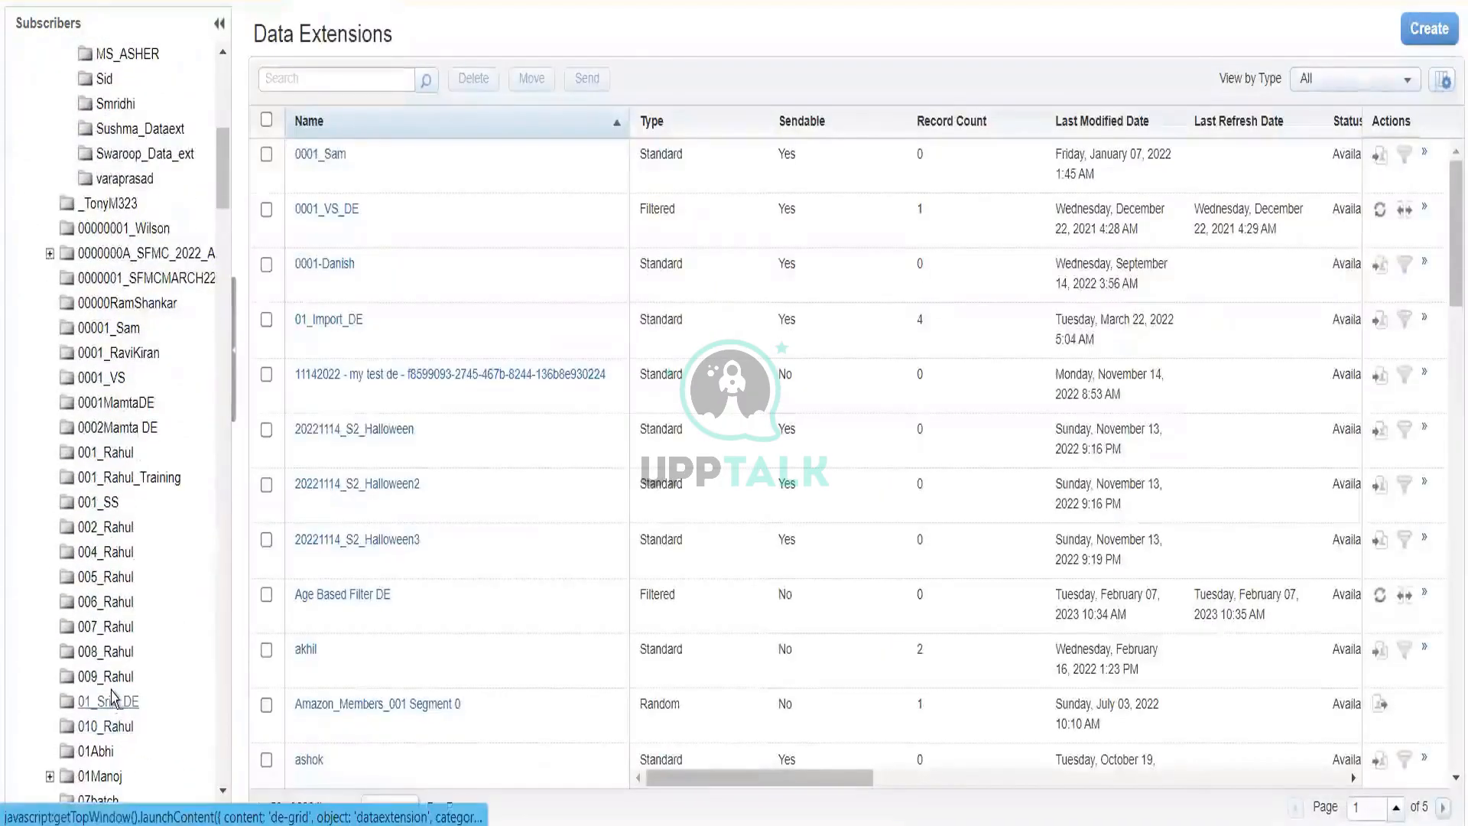
left_click(107, 727)
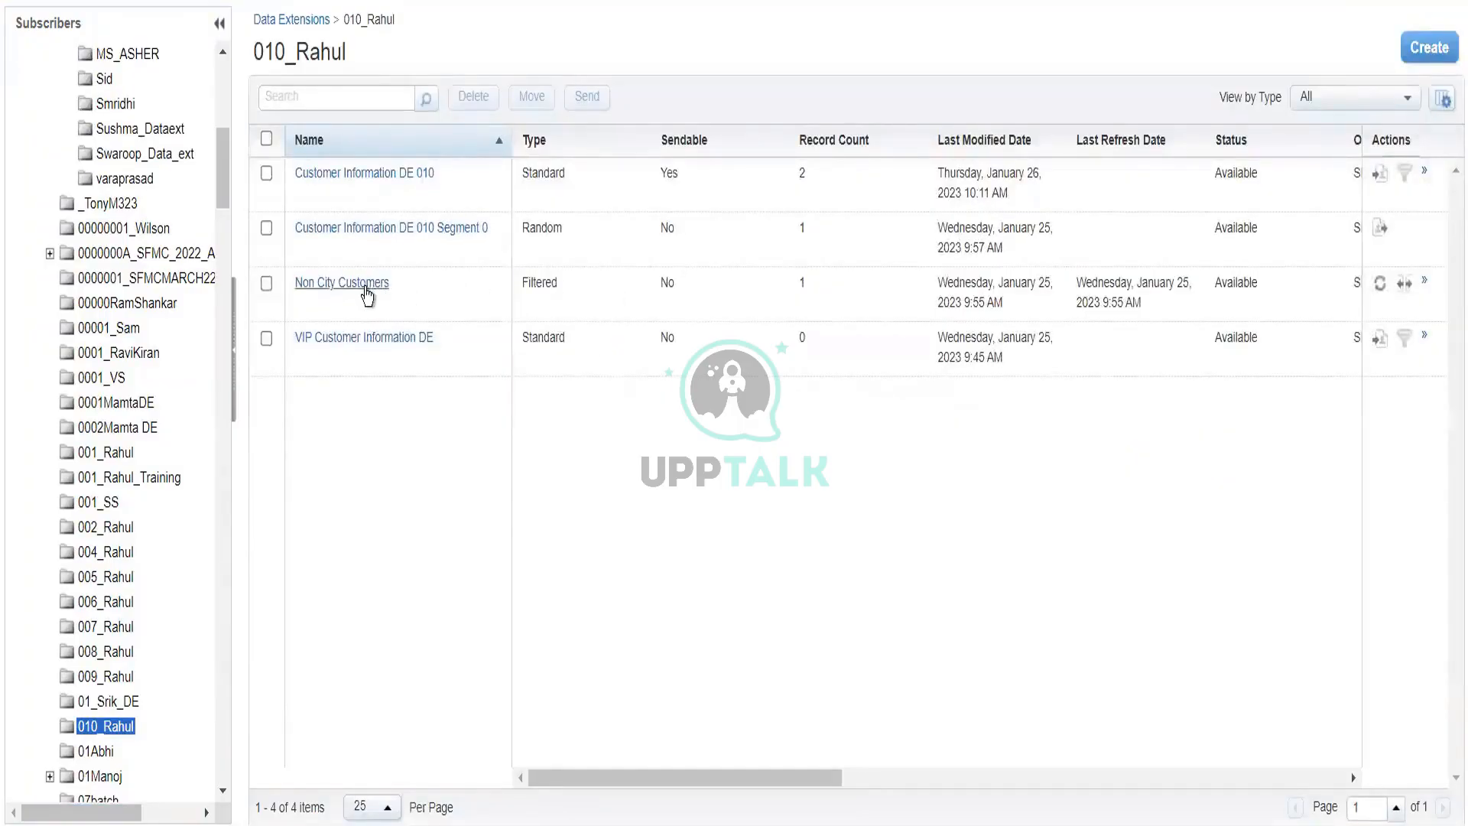
left_click(365, 292)
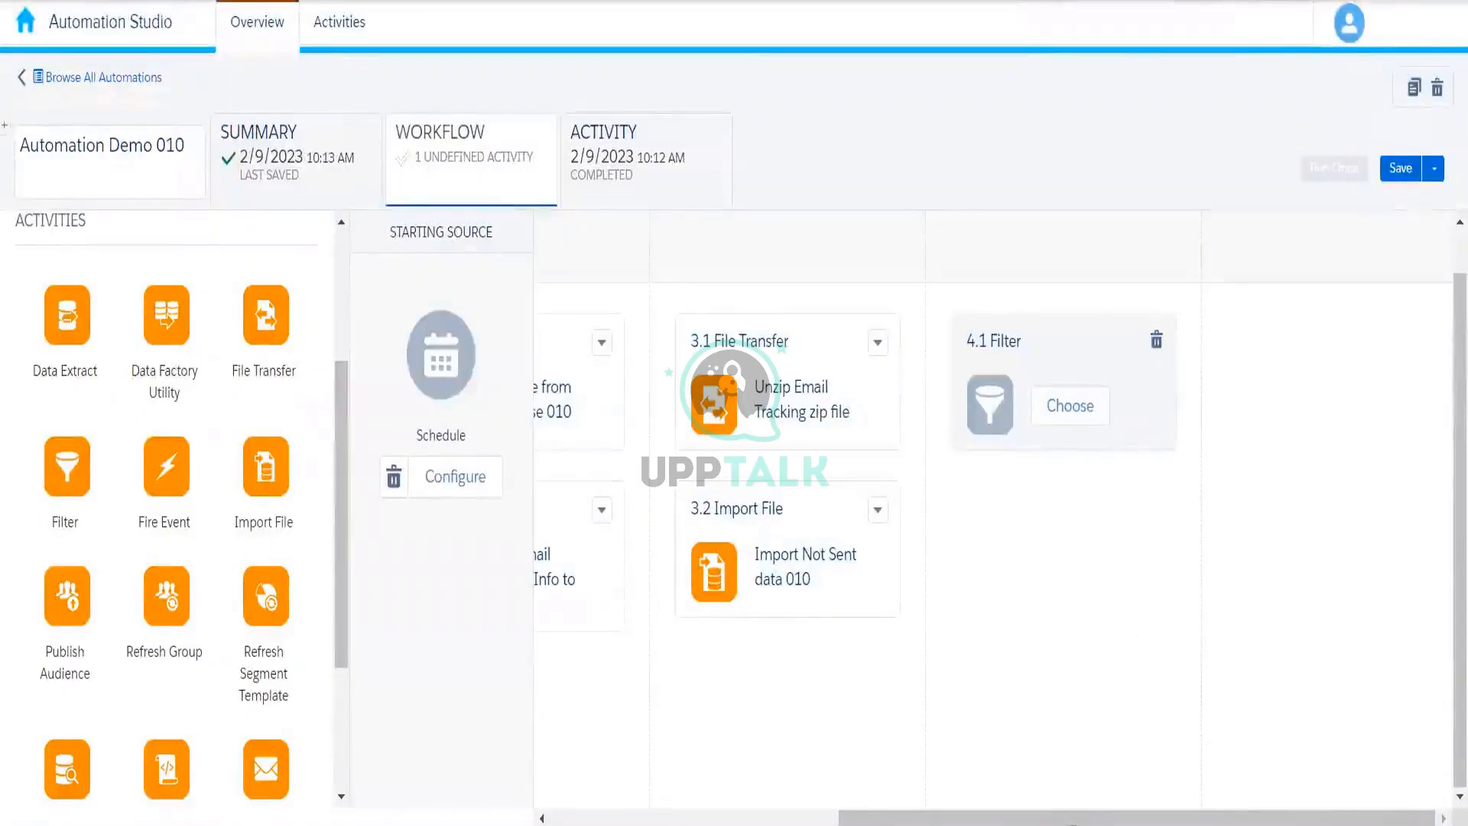
Return to the automation and start creating a new filter activity for the Filter in step 4.
left_click_drag(1084, 823, 793, 823)
scroll(1160, 599, "right", 5)
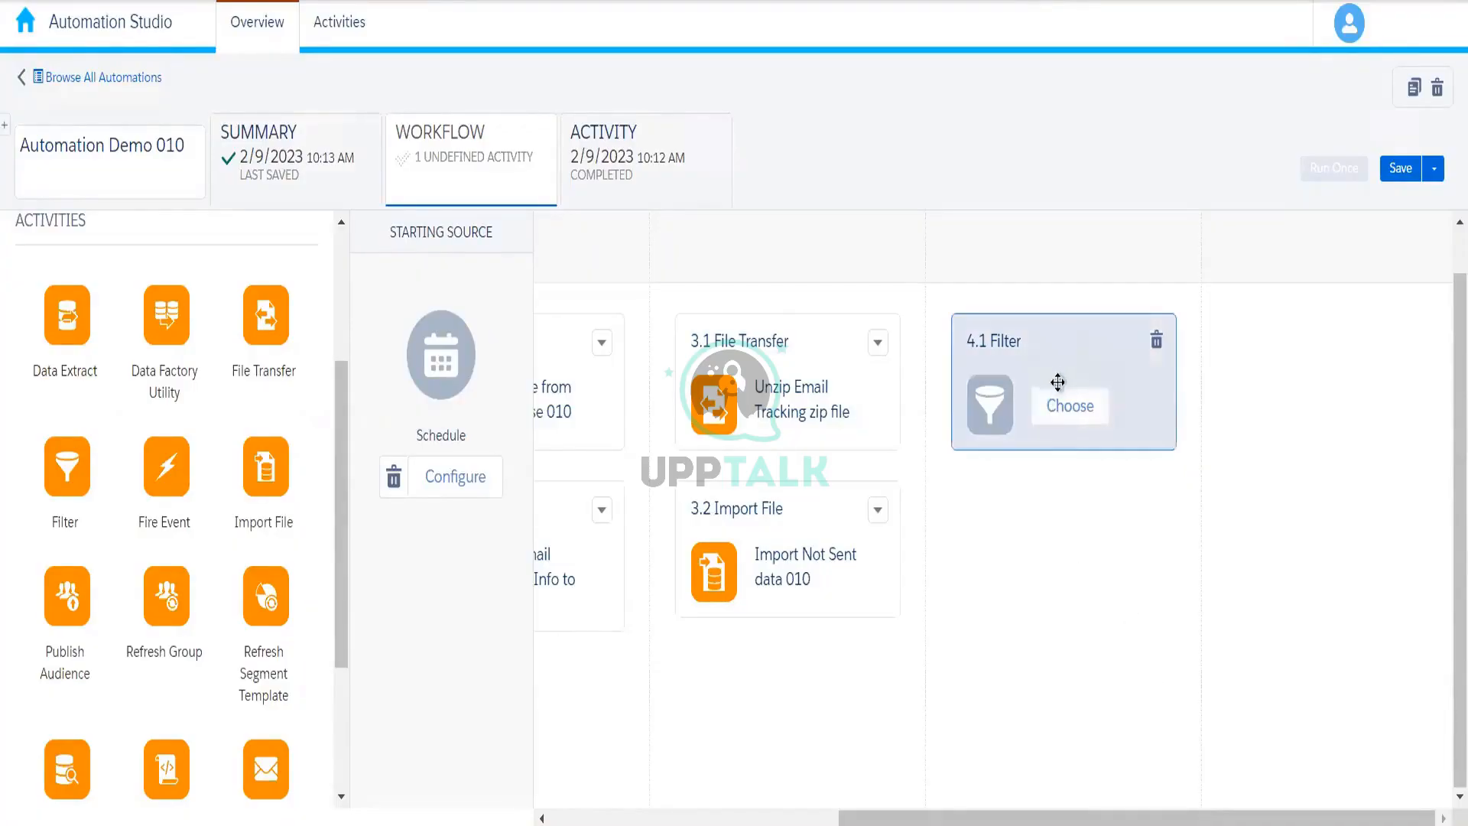
left_click(1072, 415)
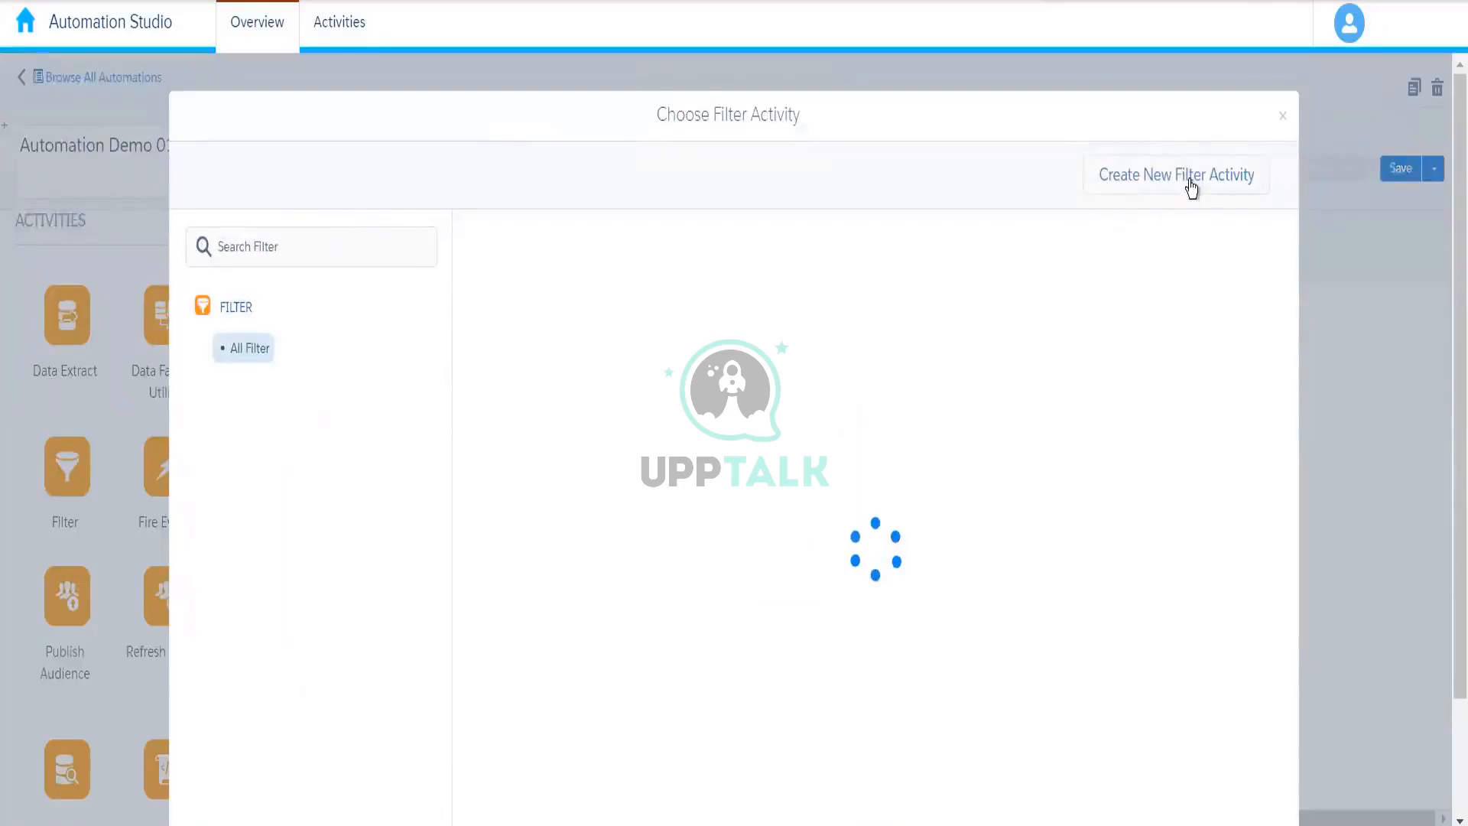
left_click(1212, 183)
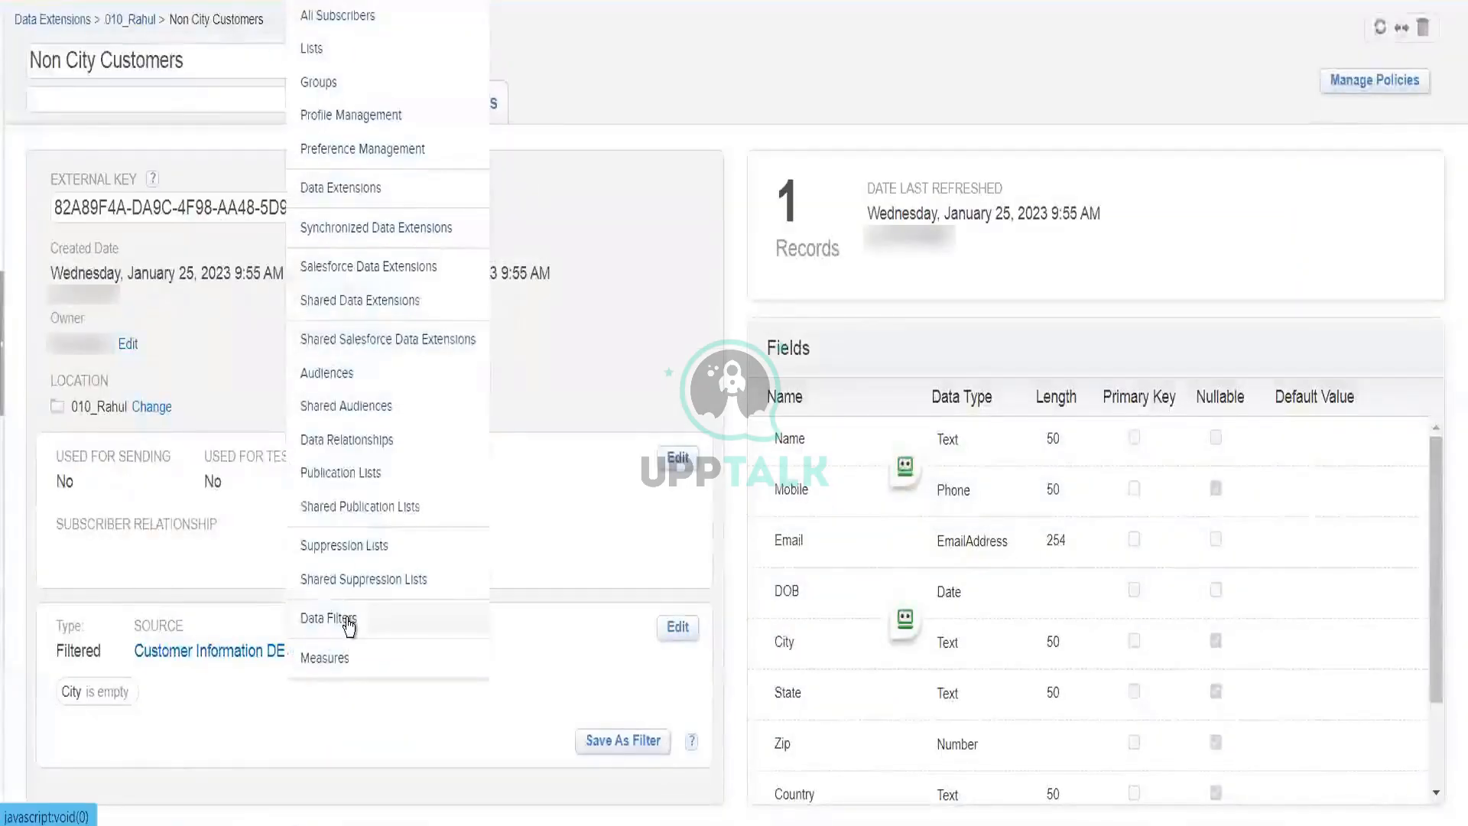
Switch to Email Studio's data filters, examine the source and criteria of Age Criteria Filter, and return to the list.
left_click(350, 625)
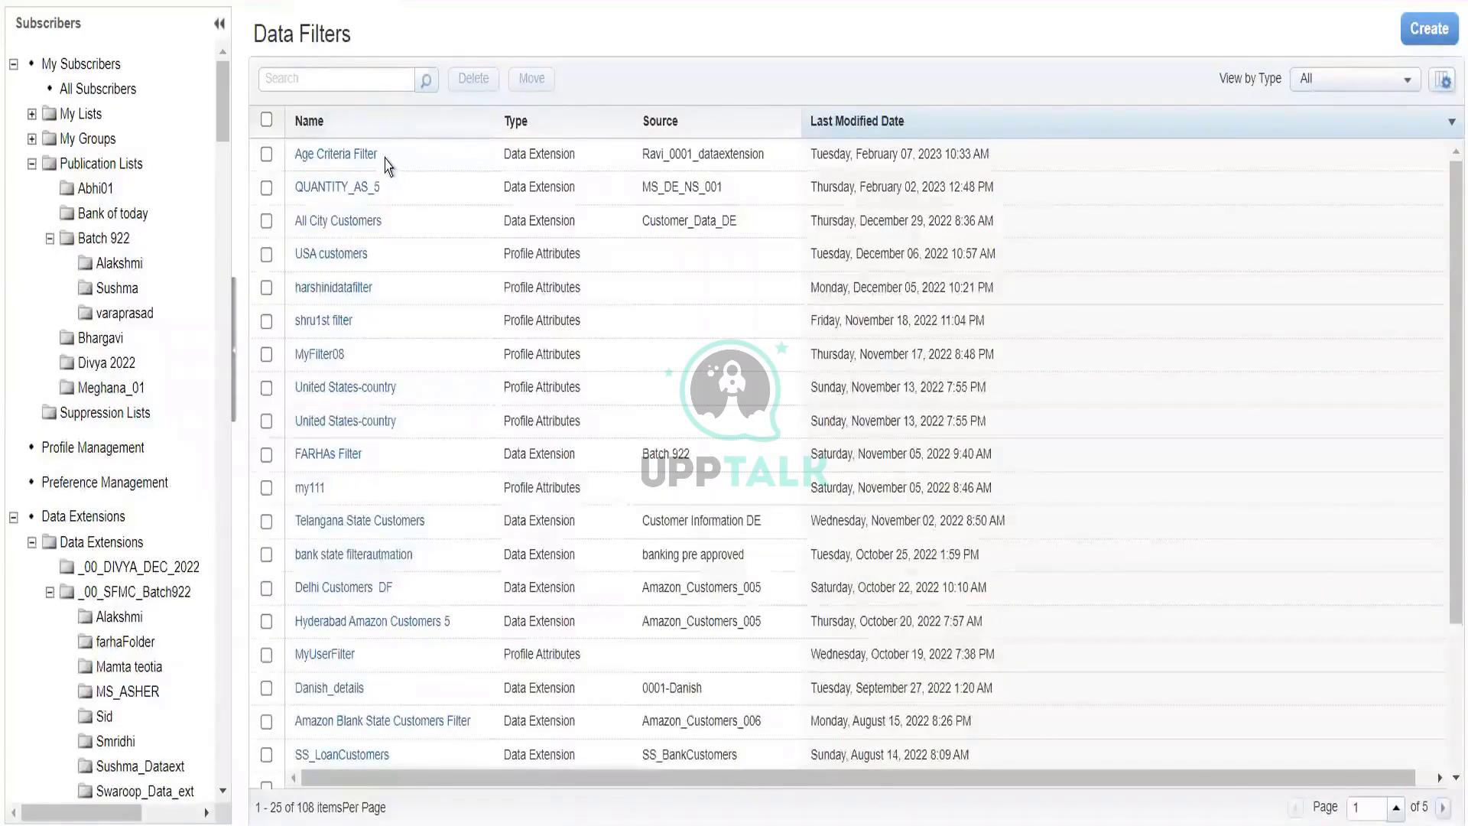
left_click_drag(327, 168, 297, 165)
left_click(403, 168)
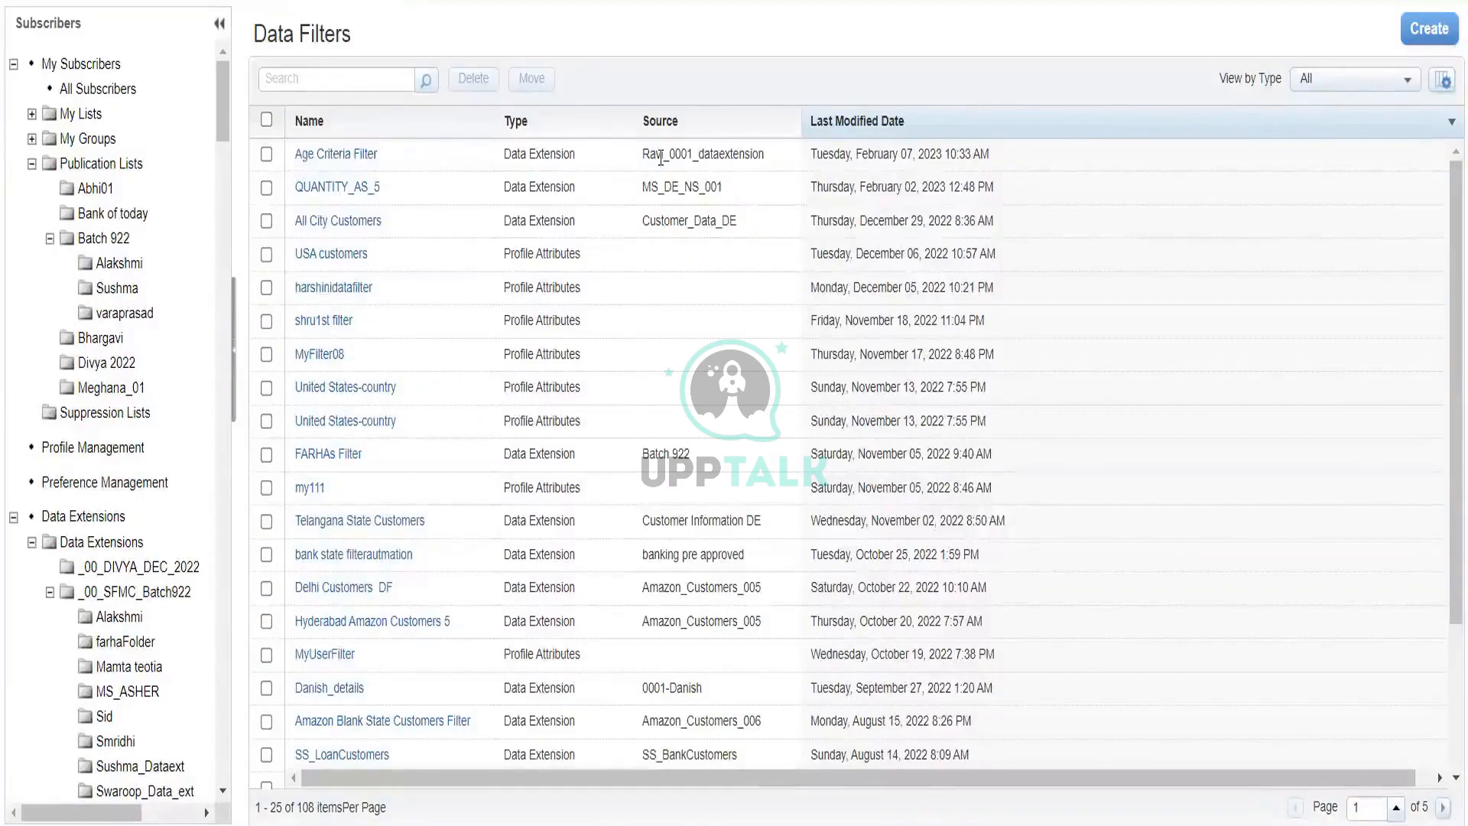
left_click_drag(784, 164, 638, 166)
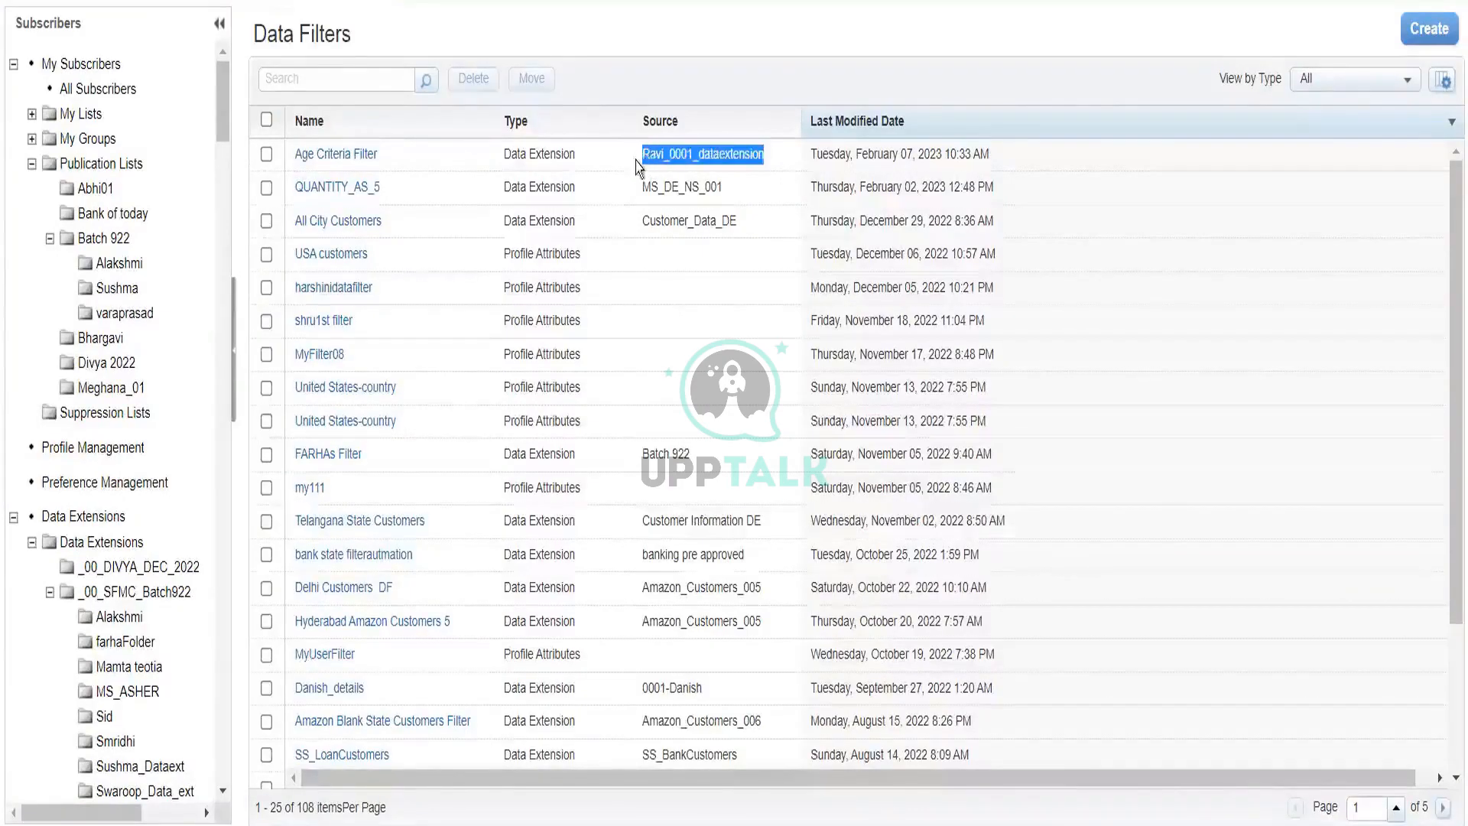
left_click(362, 158)
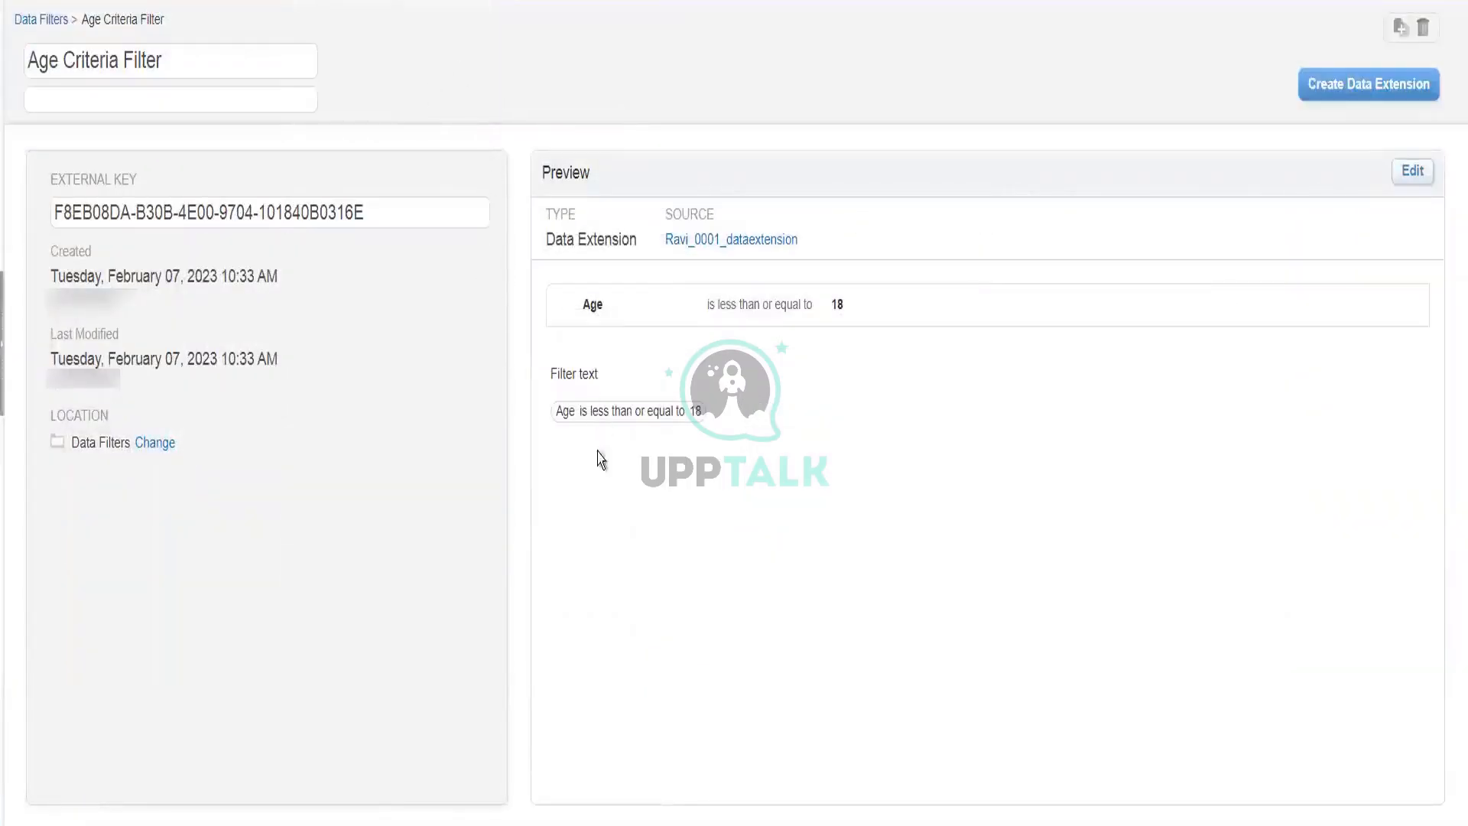
left_click(34, 20)
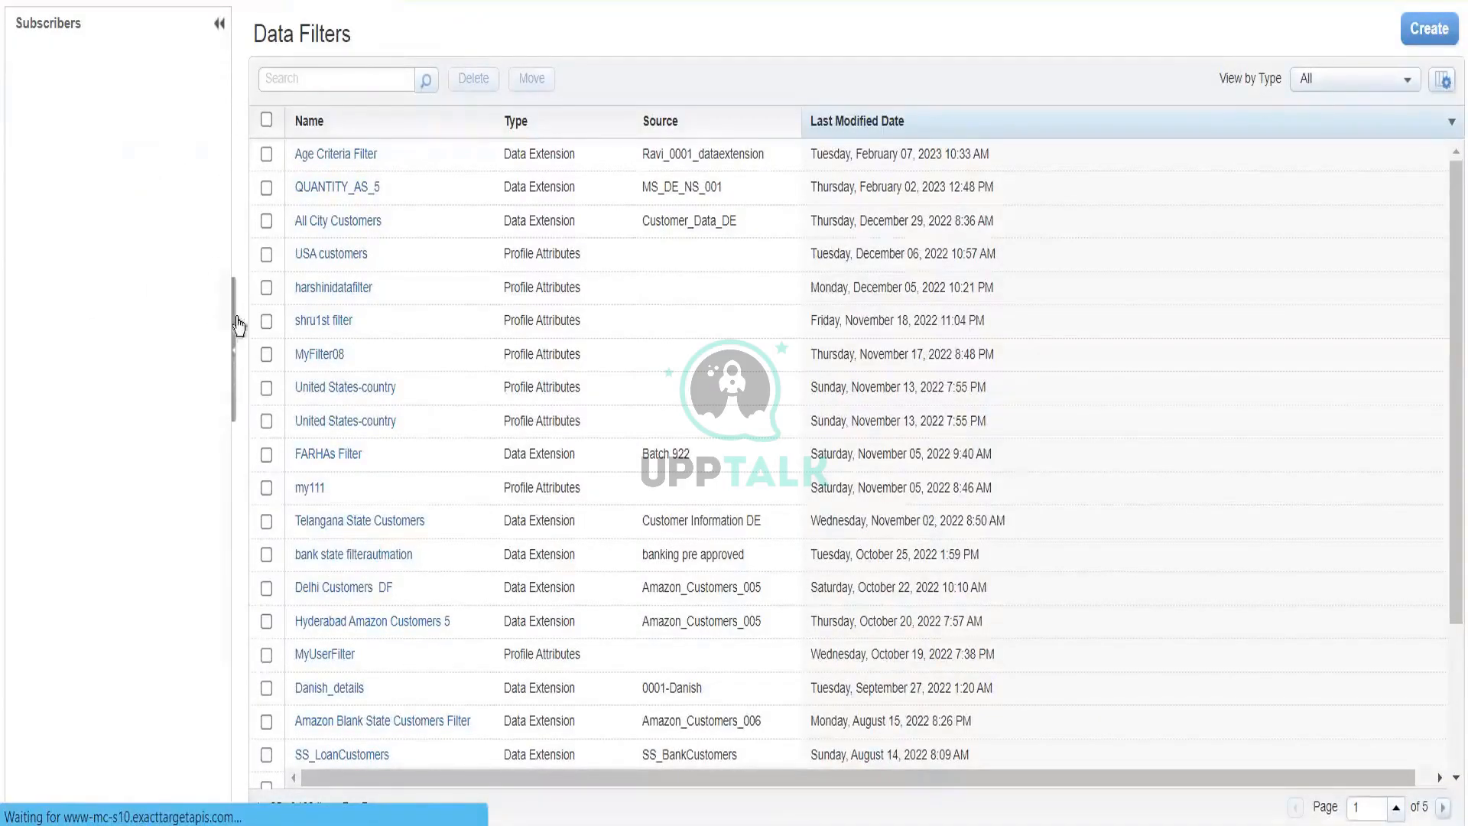
View the records of the Customer Information DE 010 data extension in the 010 folder.
left_click_drag(219, 94, 216, 192)
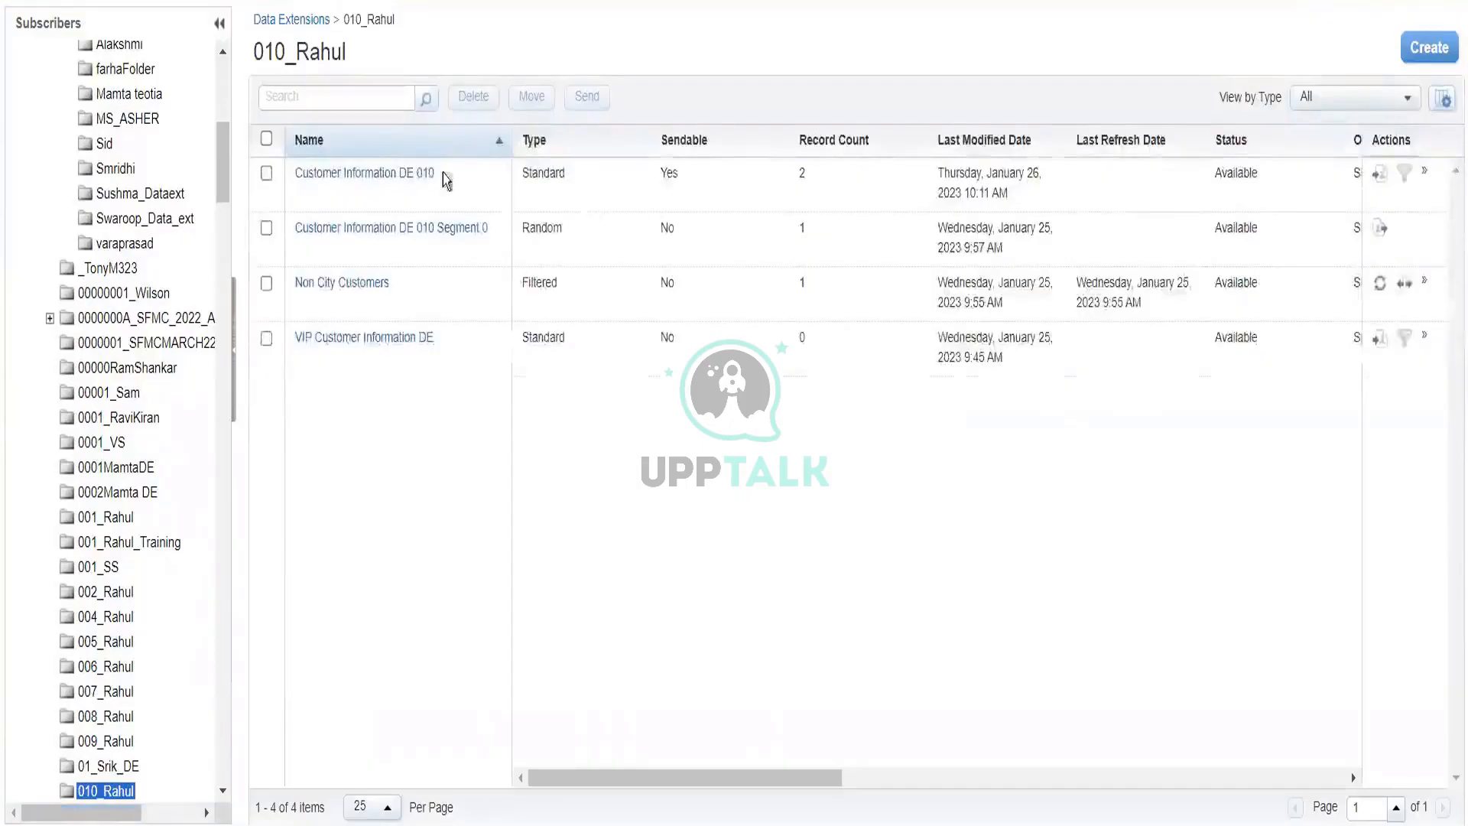
left_click(410, 175)
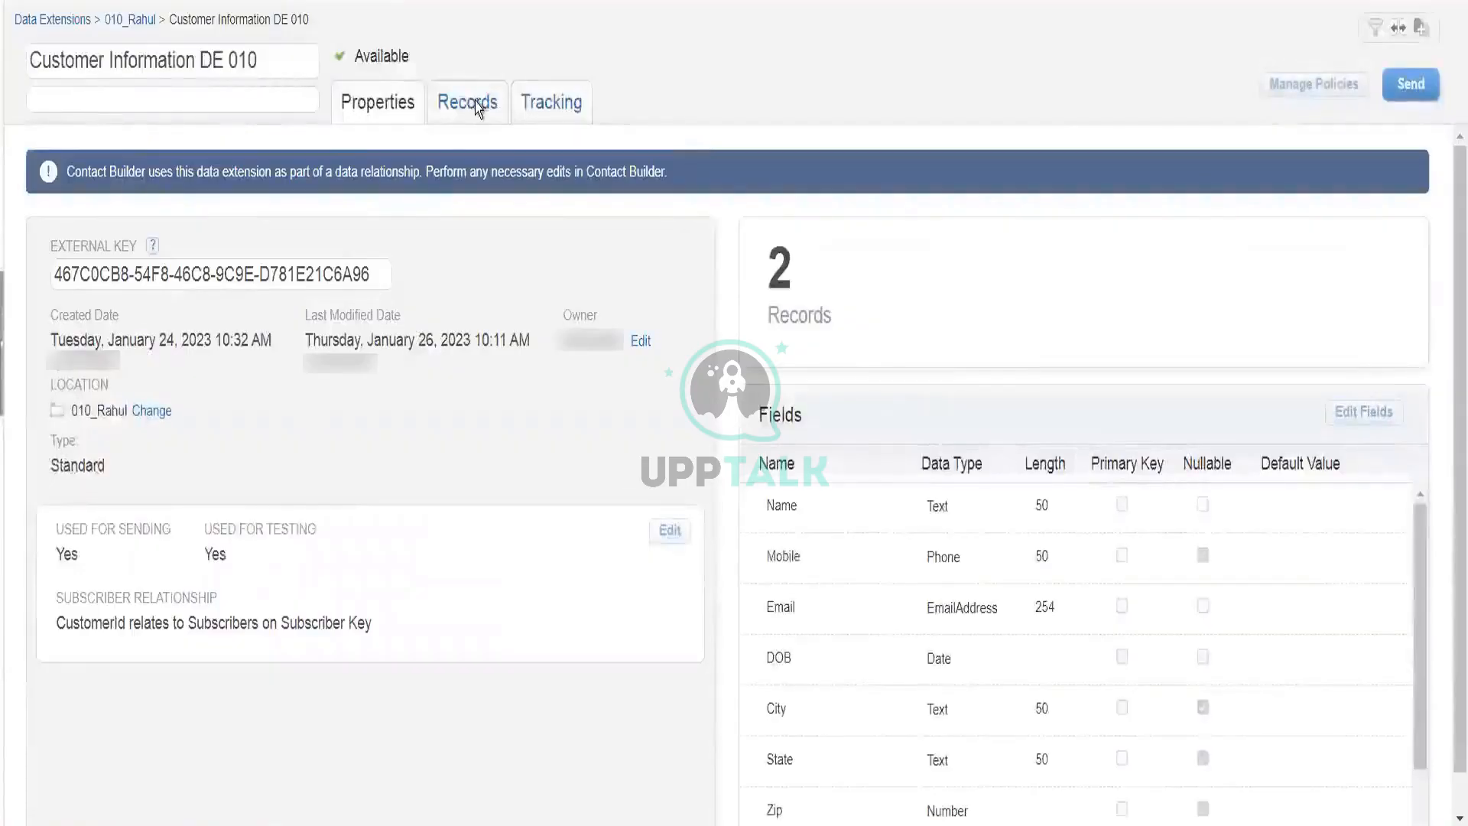
left_click(476, 109)
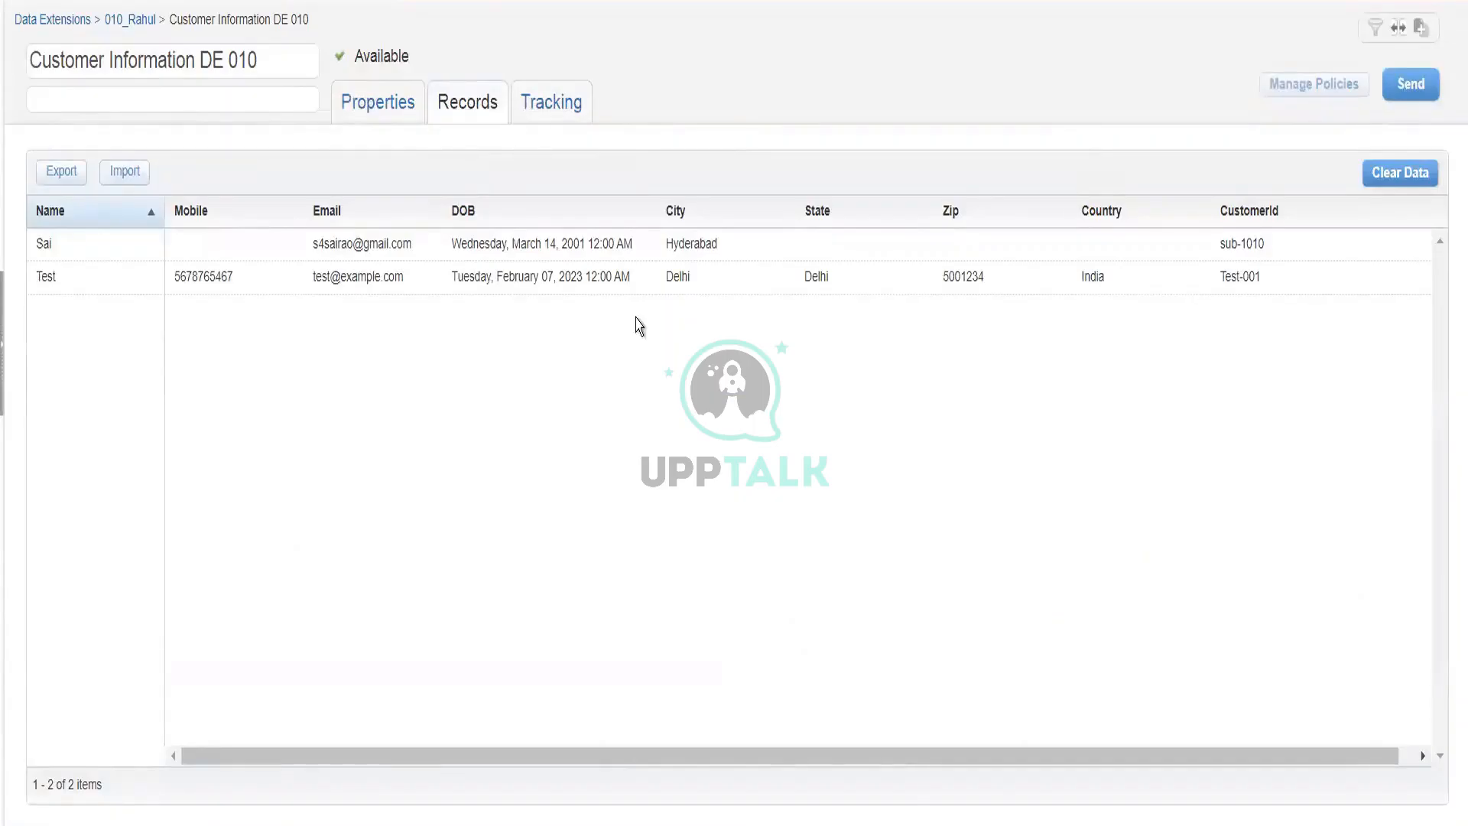
Start a new data filter built from a data extension.
left_click(344, 2)
mouse_move(370, 4)
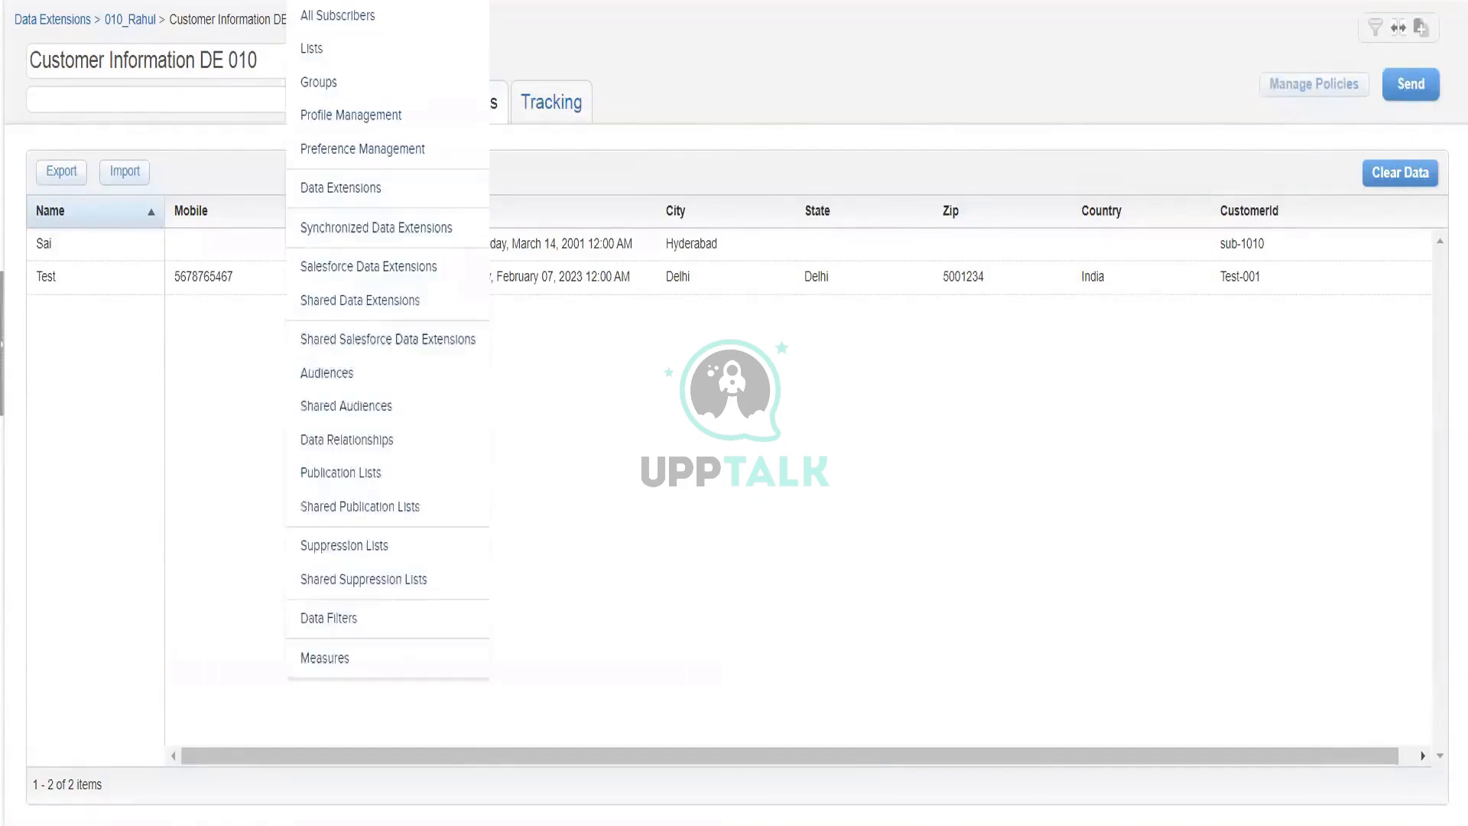
left_click(362, 621)
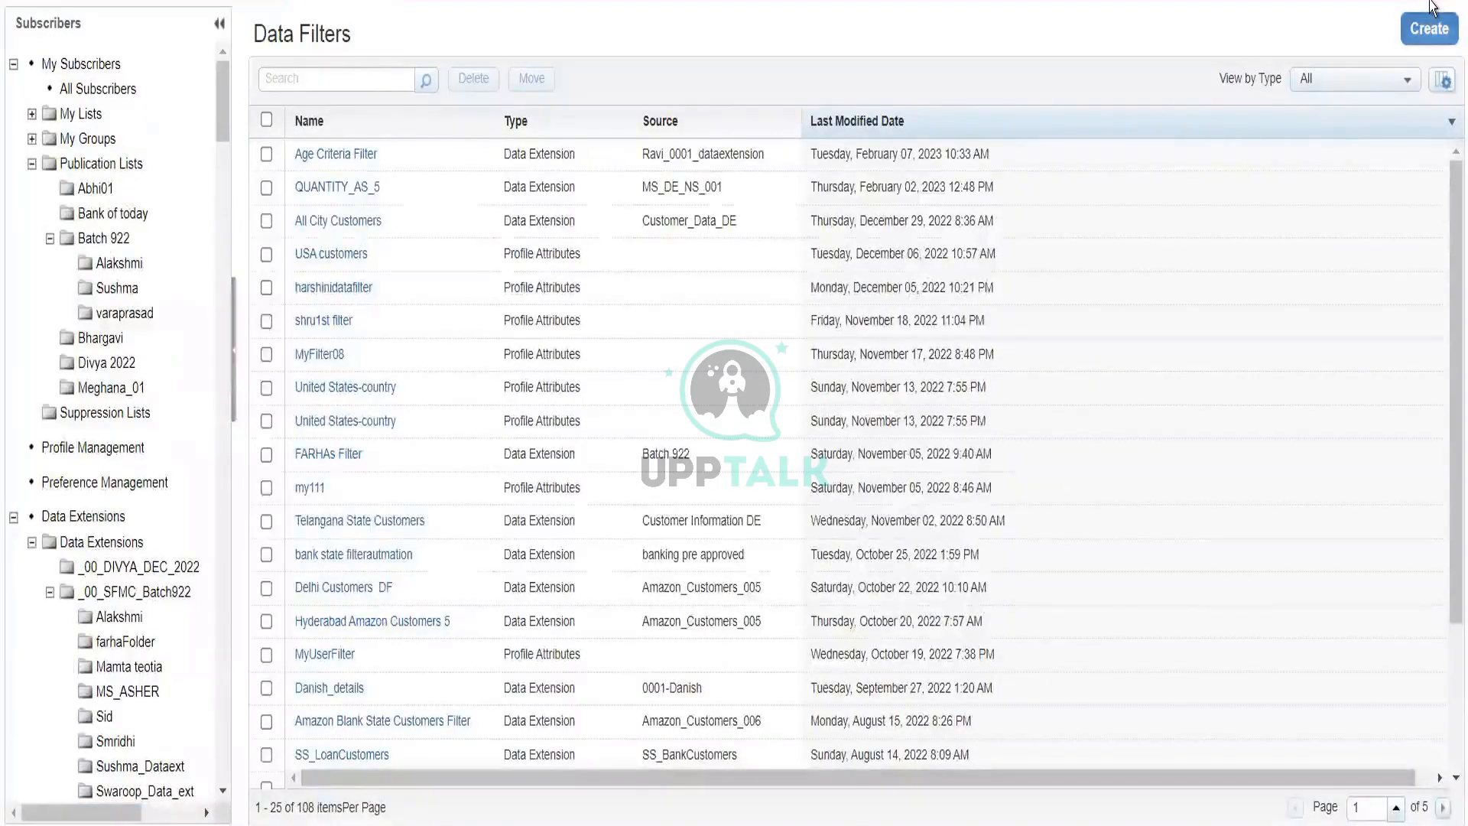
left_click(1430, 23)
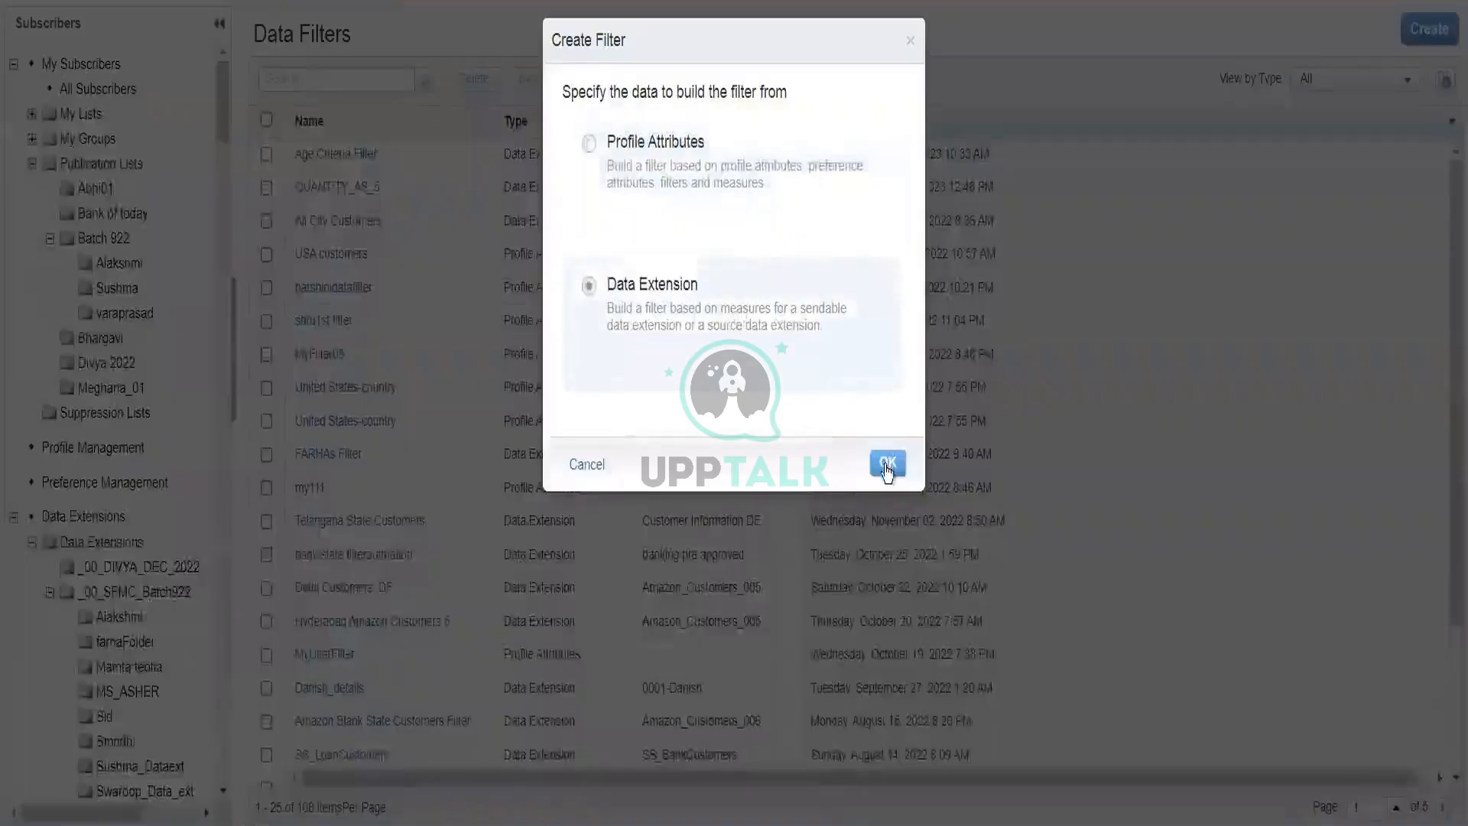
left_click(887, 464)
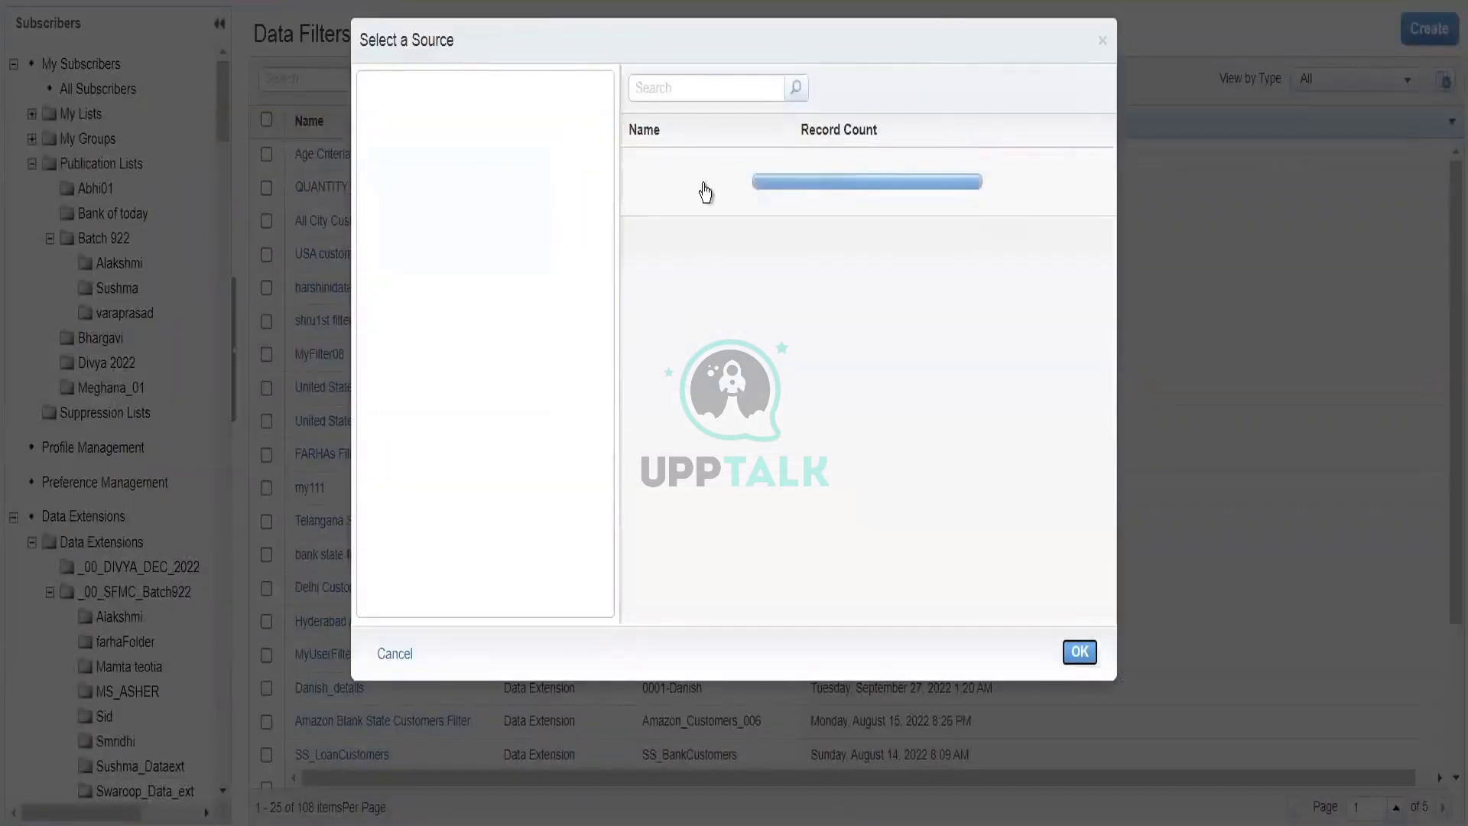
Select Customer Information DE 010 from the 010 folder as the source of the new filter.
left_click(372, 98)
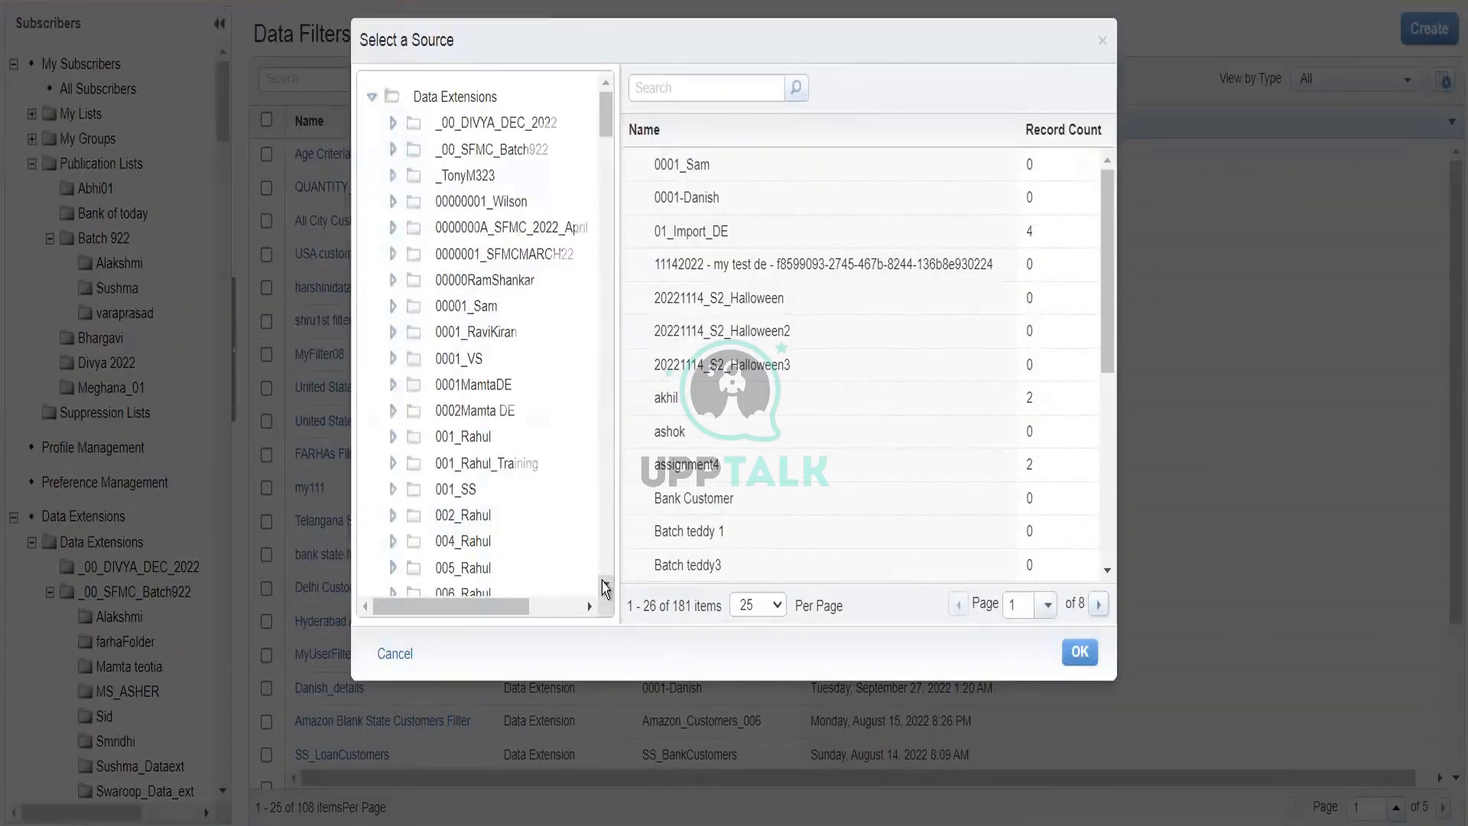
scroll(604, 587, "down", 2)
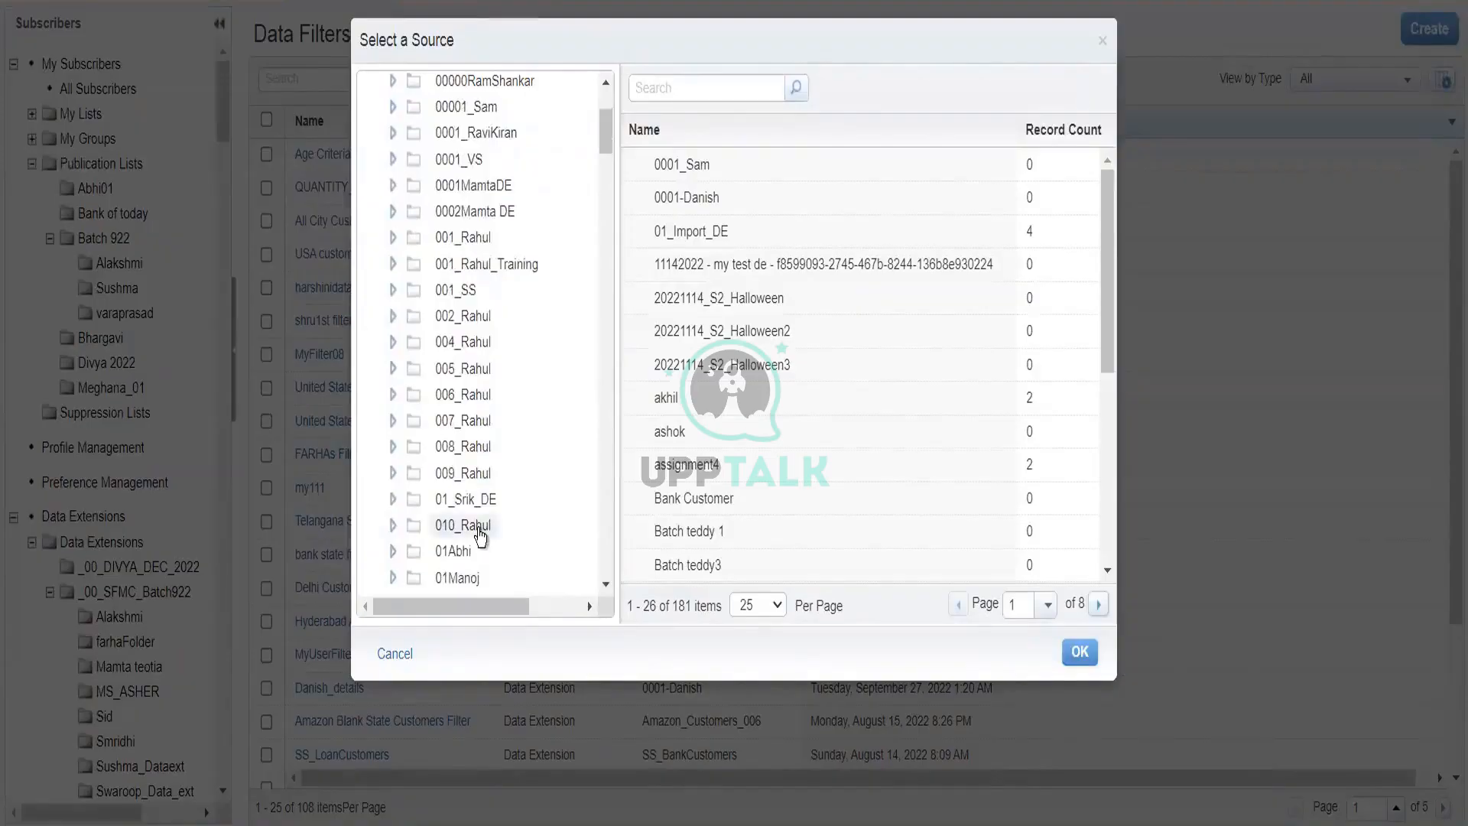
left_click(479, 529)
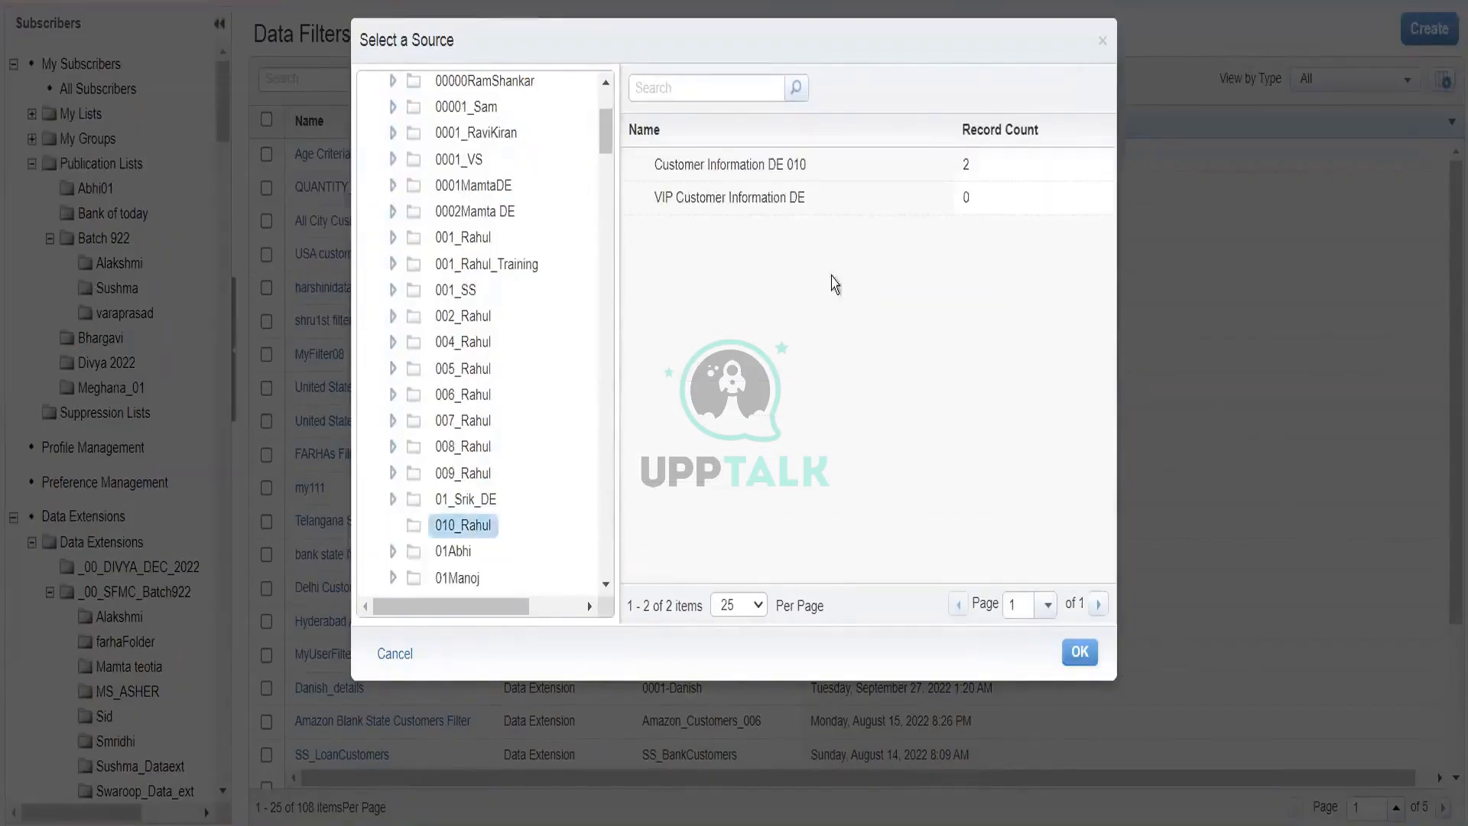
left_click(789, 182)
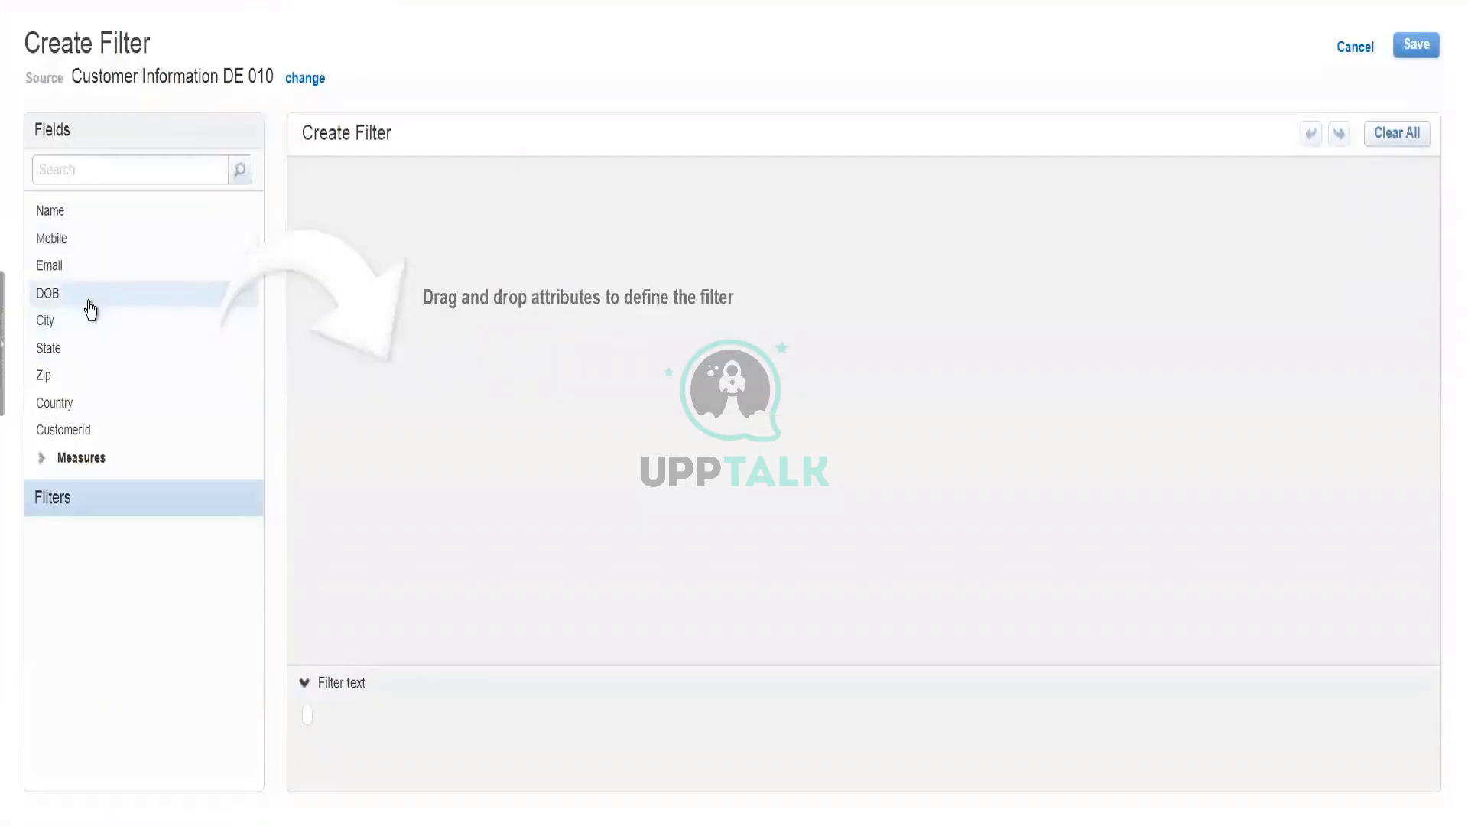
Add a filter condition requiring City to be equal to Delhi.
left_click_drag(91, 321, 528, 245)
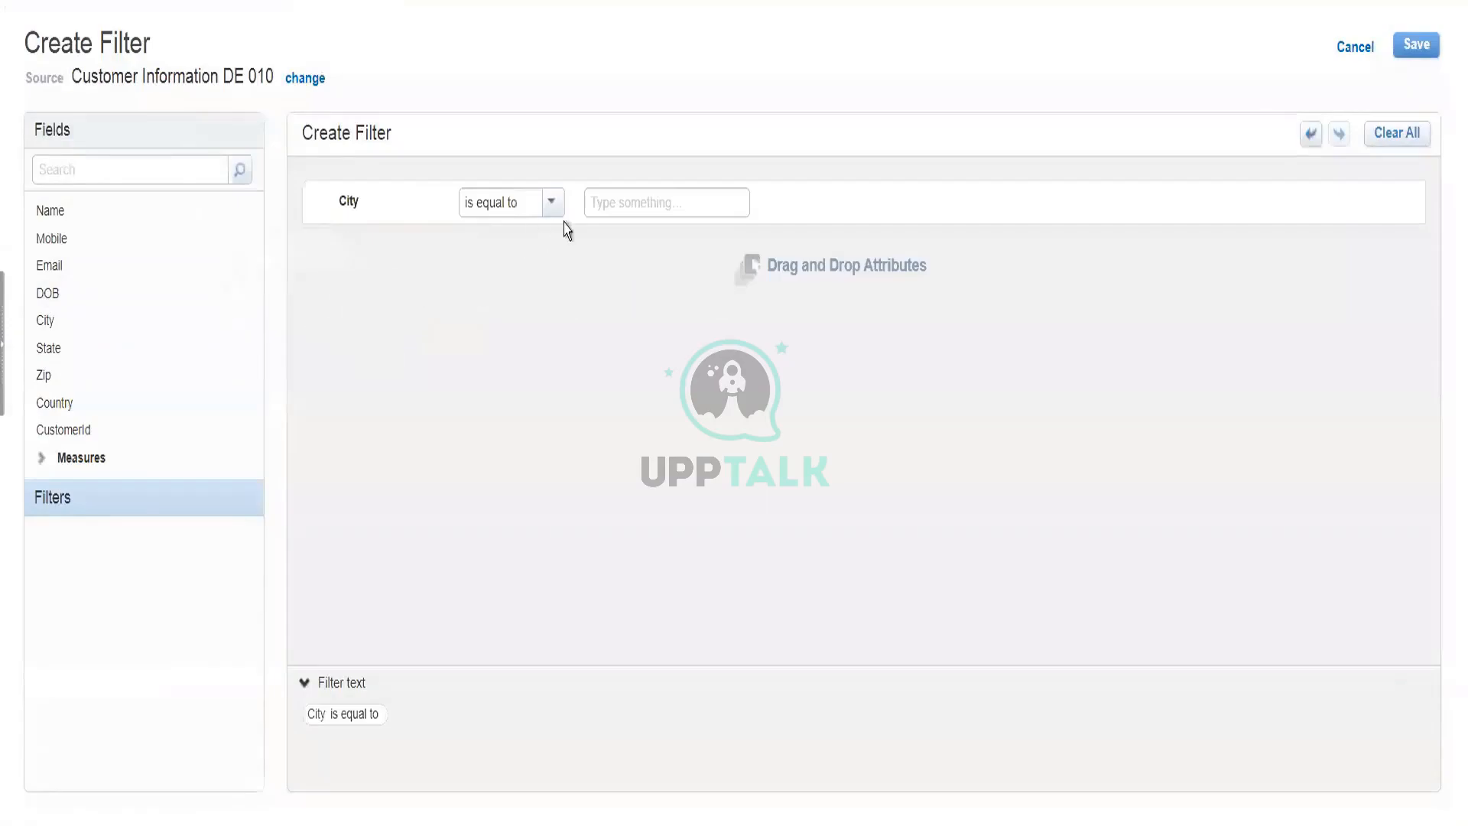
left_click(620, 214)
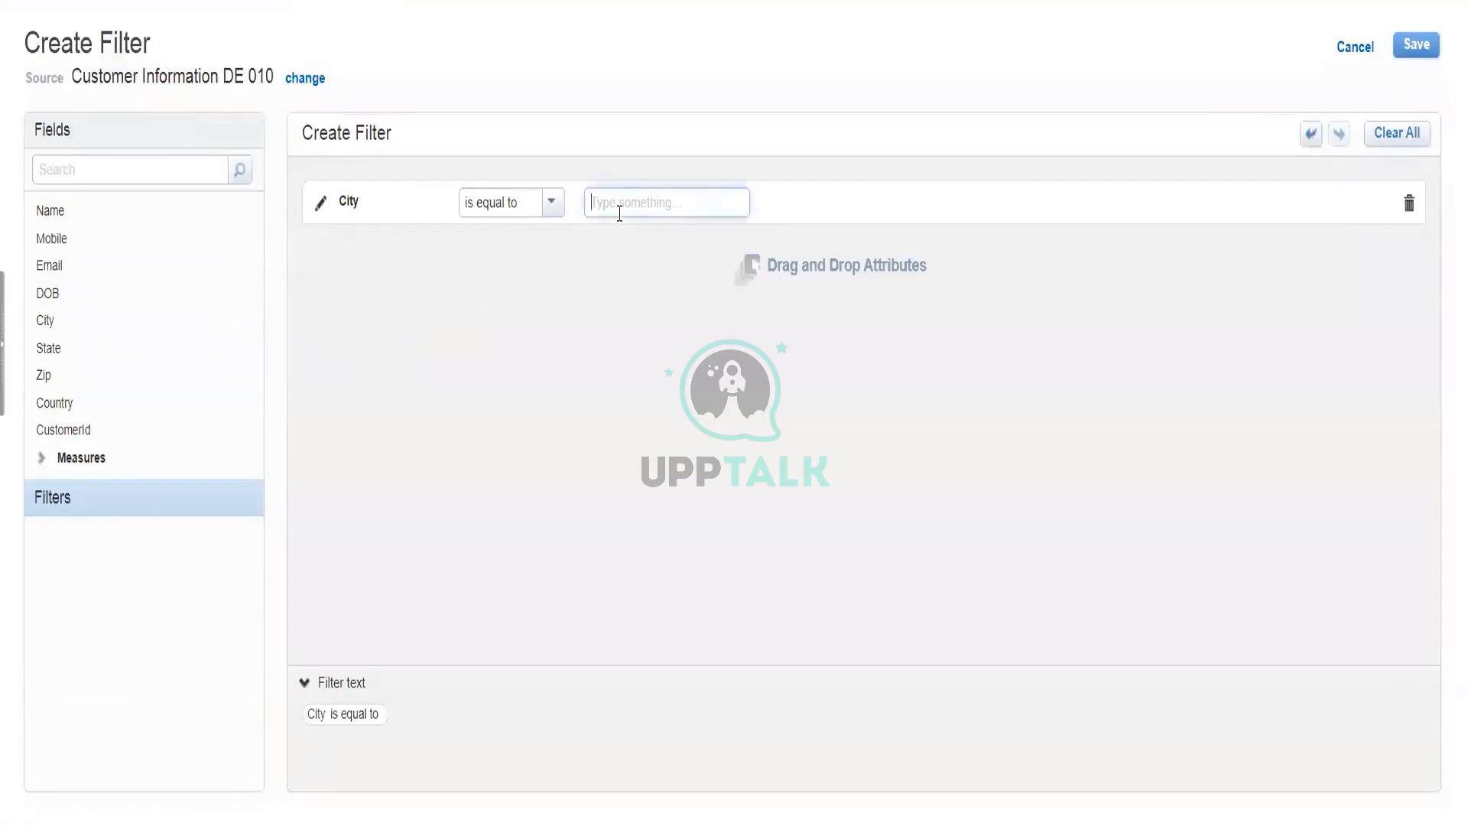
type("Delhi")
left_click(840, 496)
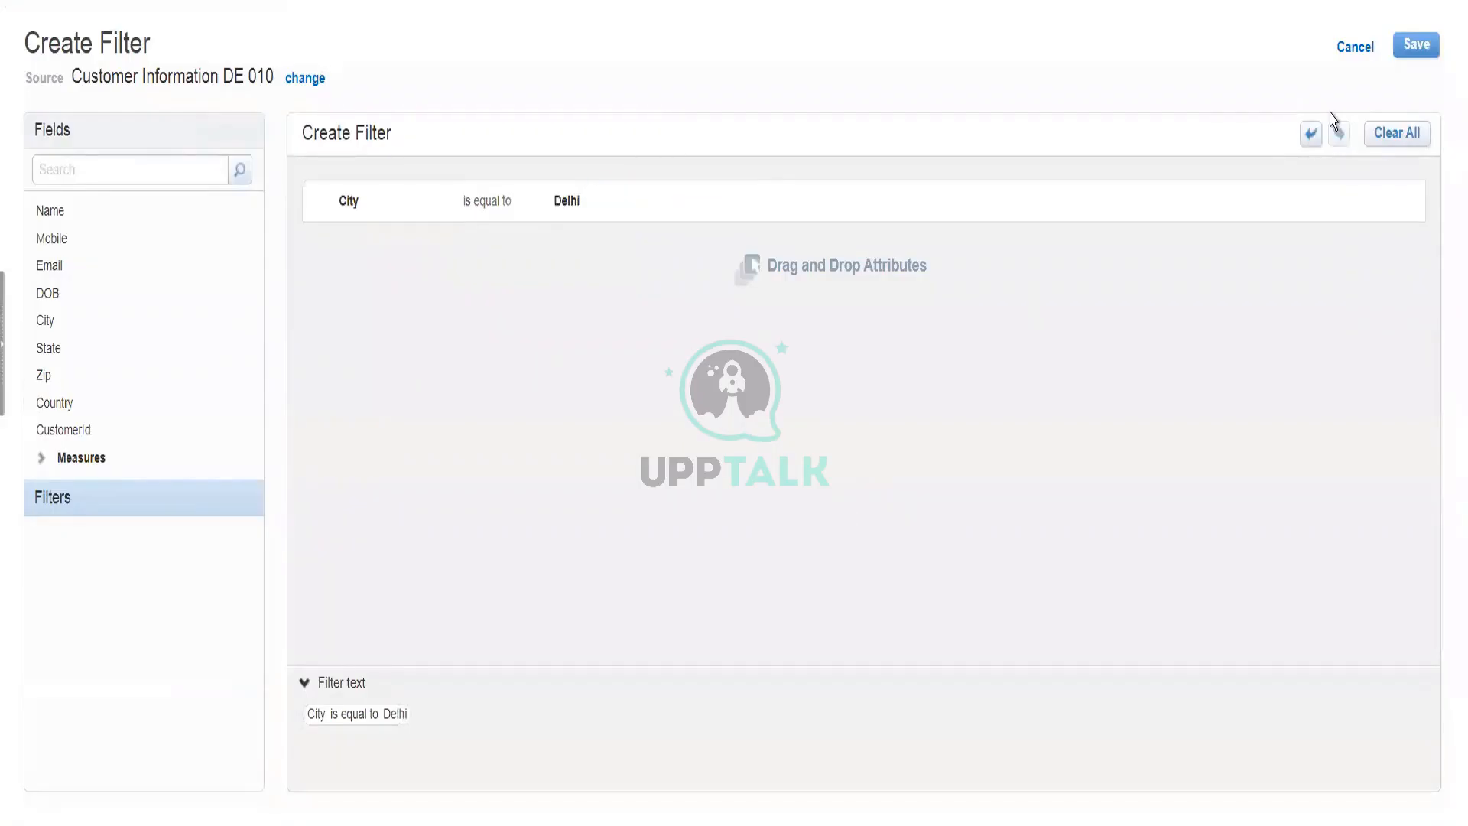
Save the City filter as Delhi Customers 010 in the Data Filters folder.
left_click(1416, 44)
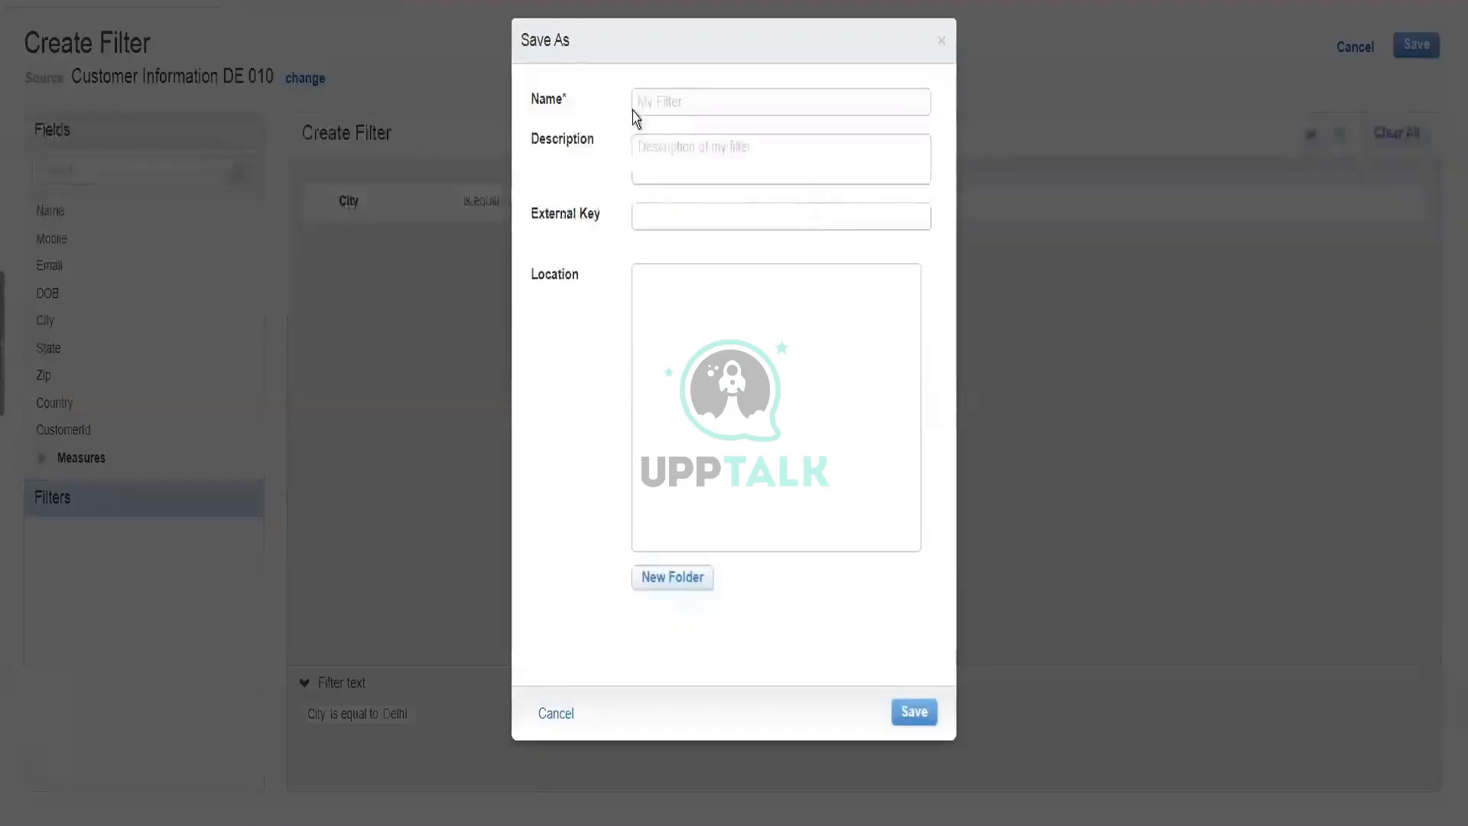
type("Dek")
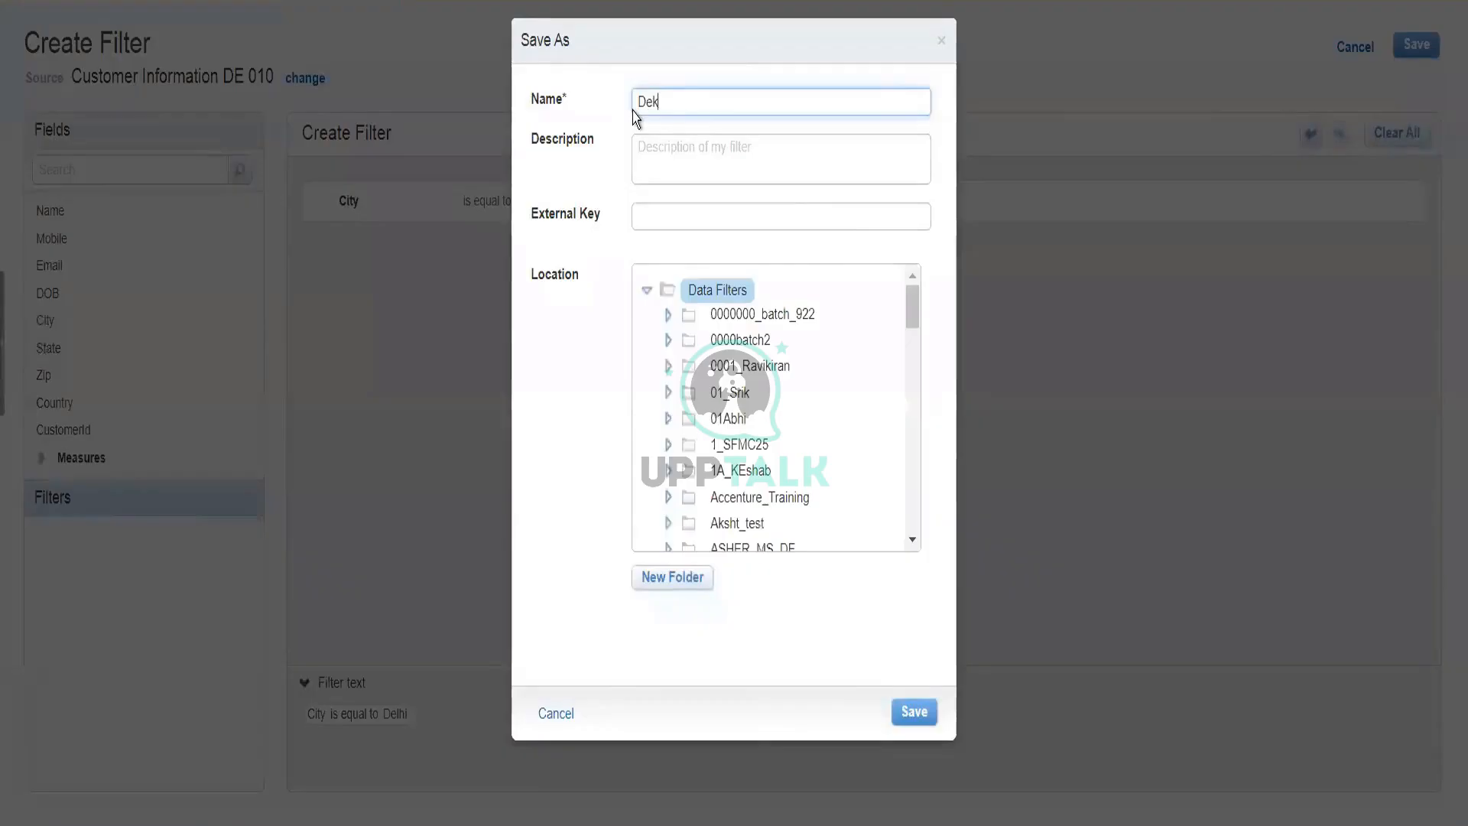
type("hi Customers 010")
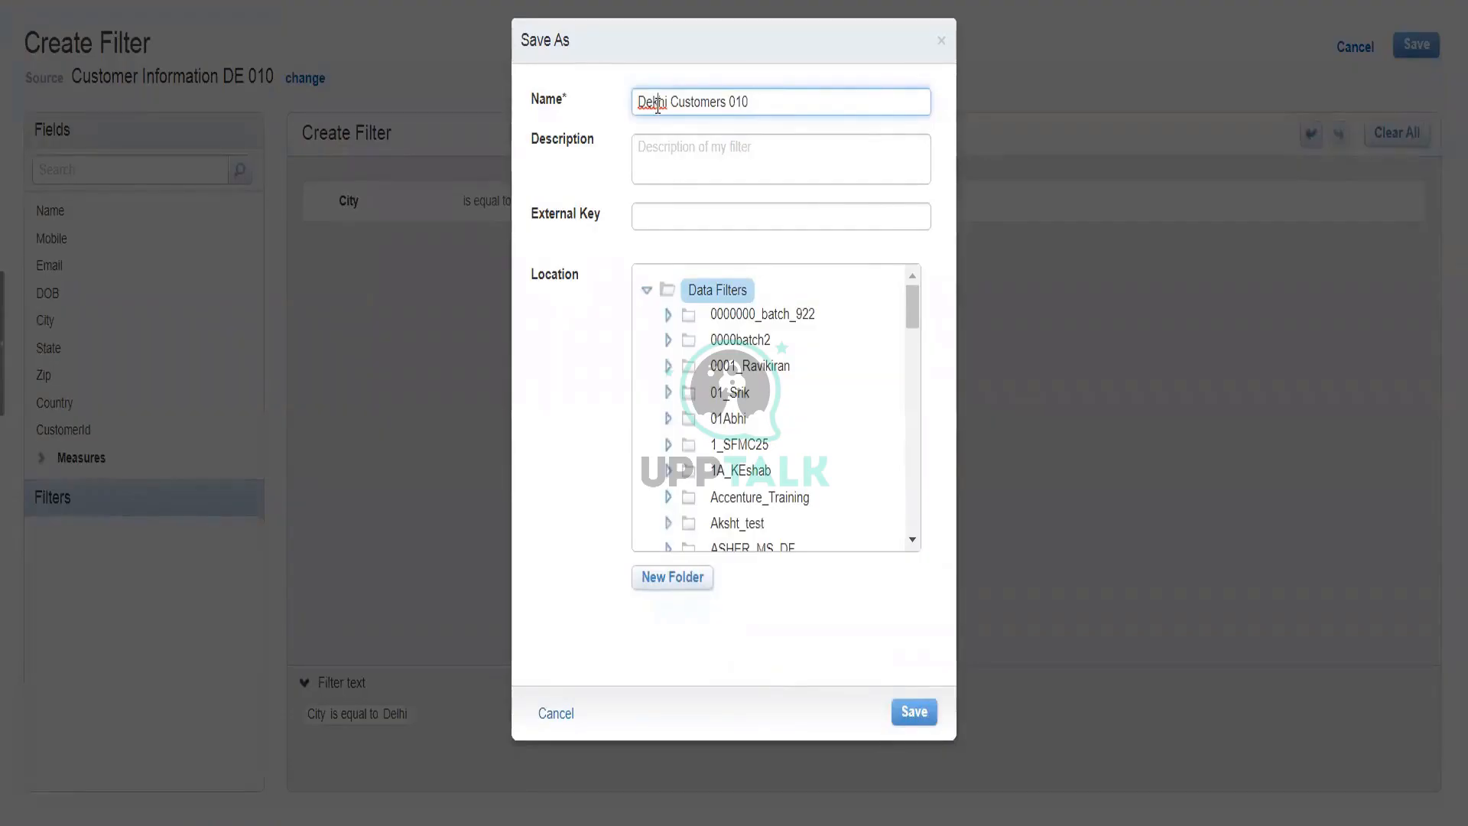
left_click(658, 105)
key("BackSpace")
type("l")
left_click(585, 397)
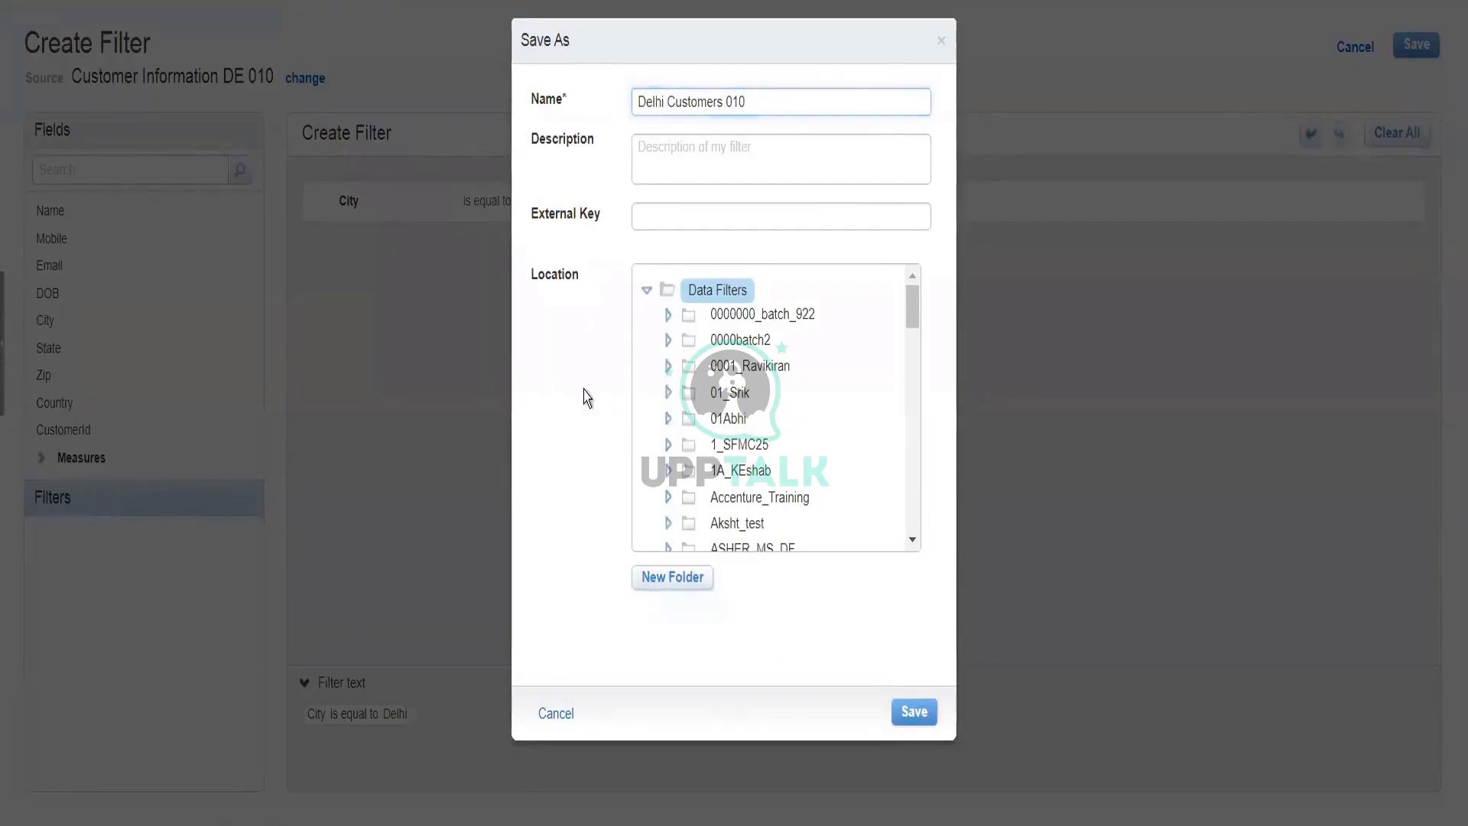
left_click(914, 713)
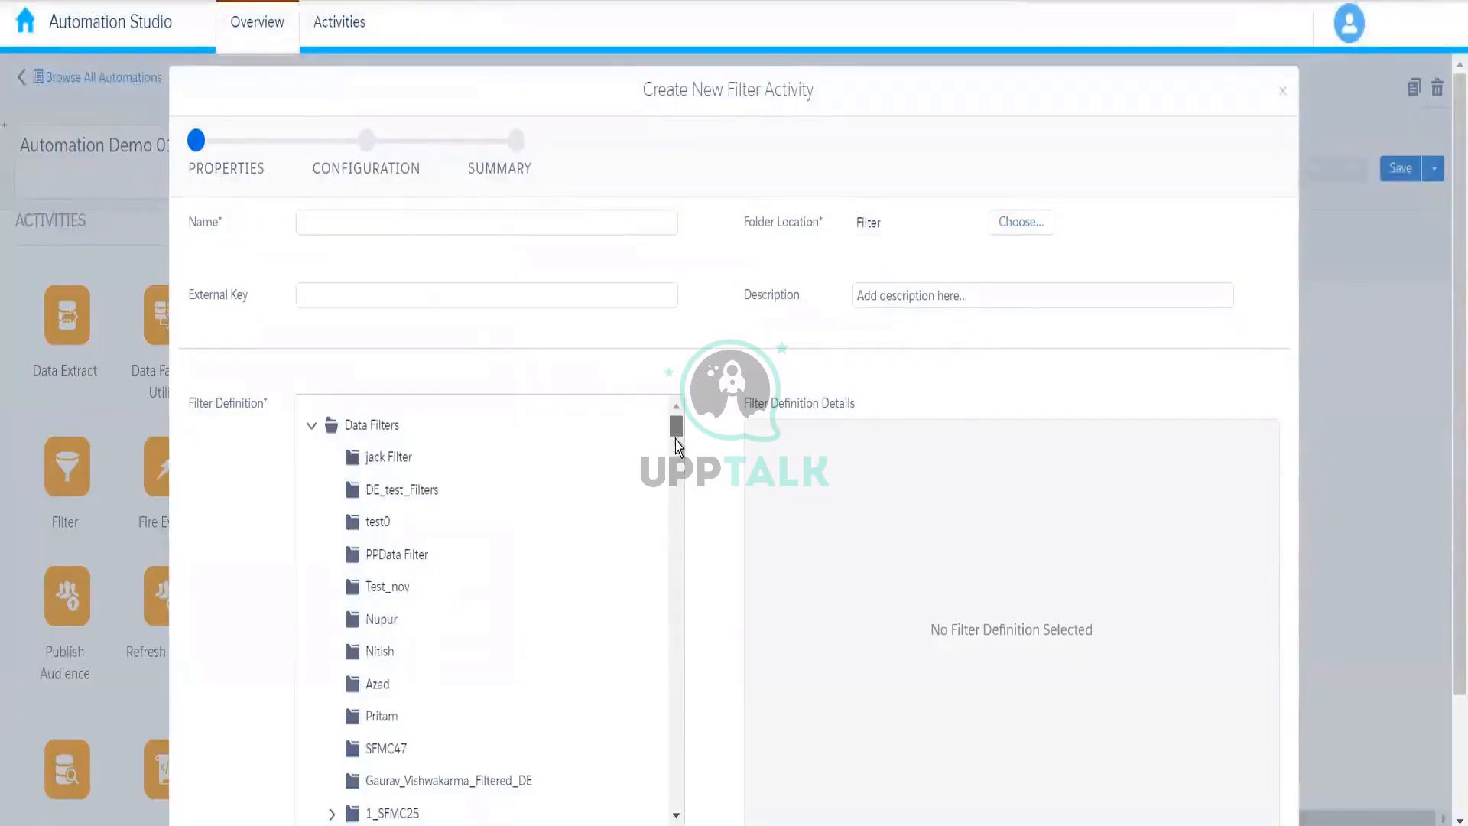
In Automation Studio, discard the open filter activity form and start a fresh new filter activity for the automation.
left_click_drag(677, 434, 680, 468)
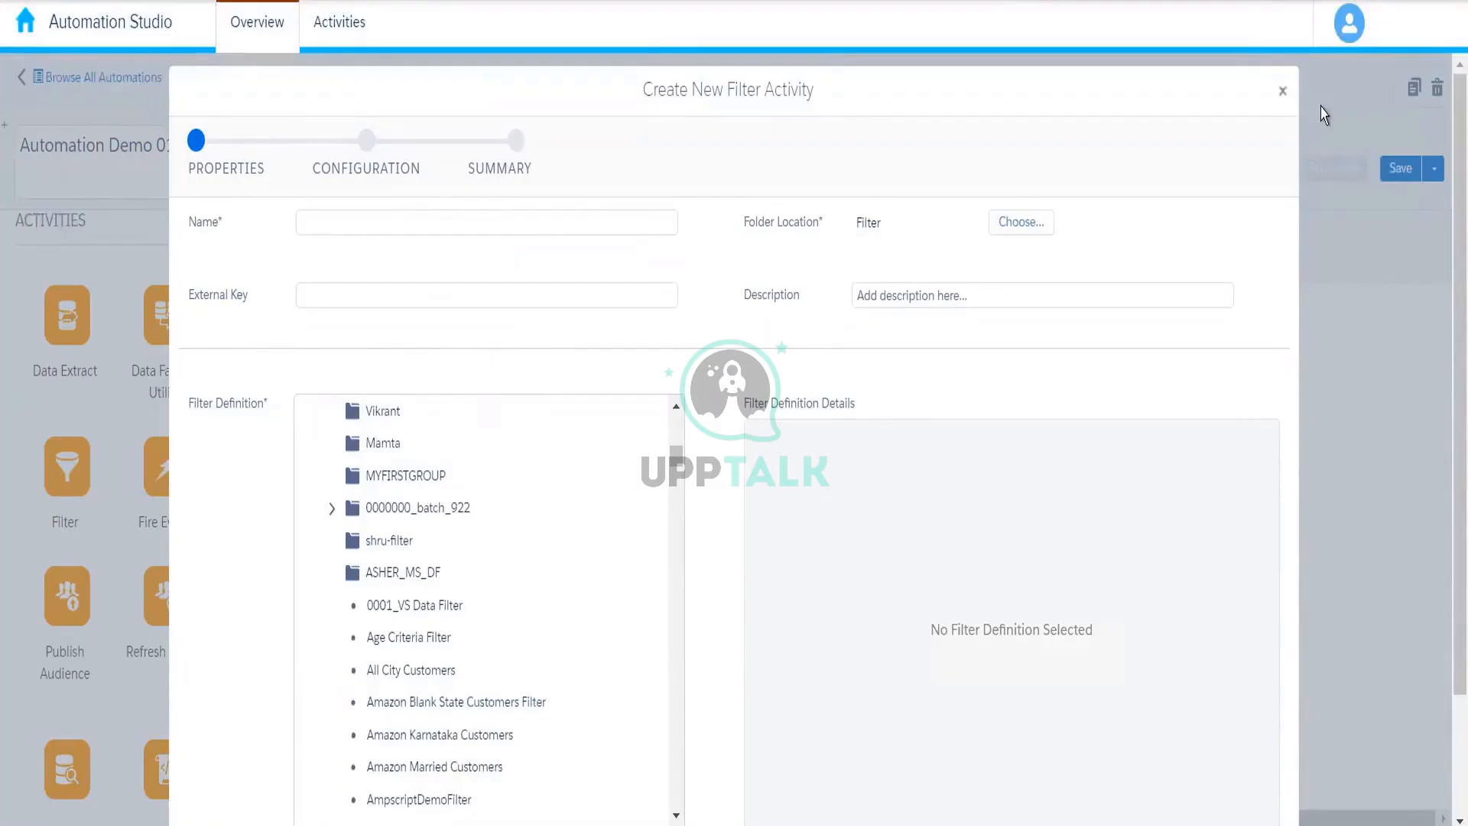
left_click(1282, 90)
left_click(1356, 206)
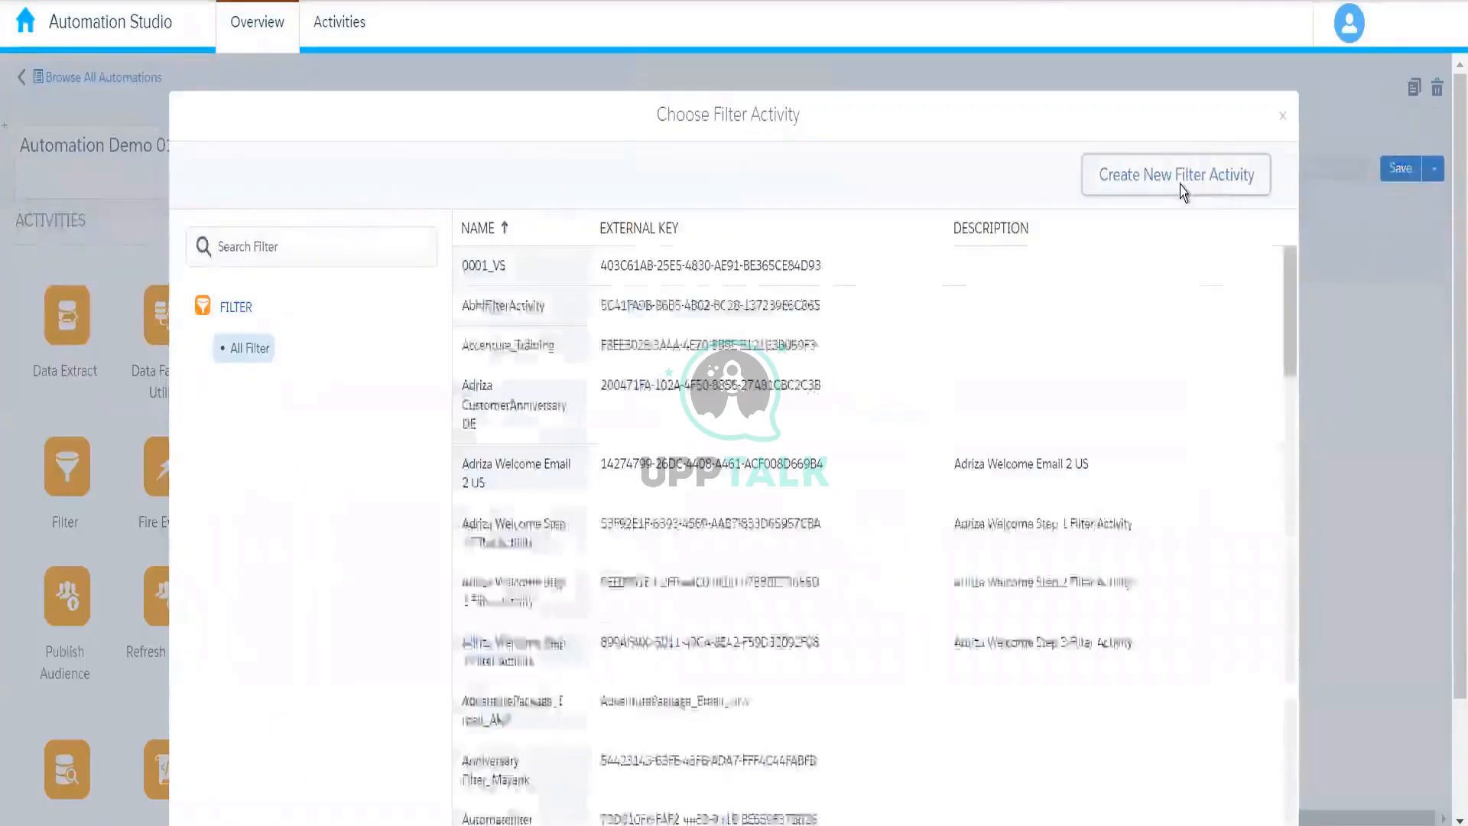
left_click(1212, 184)
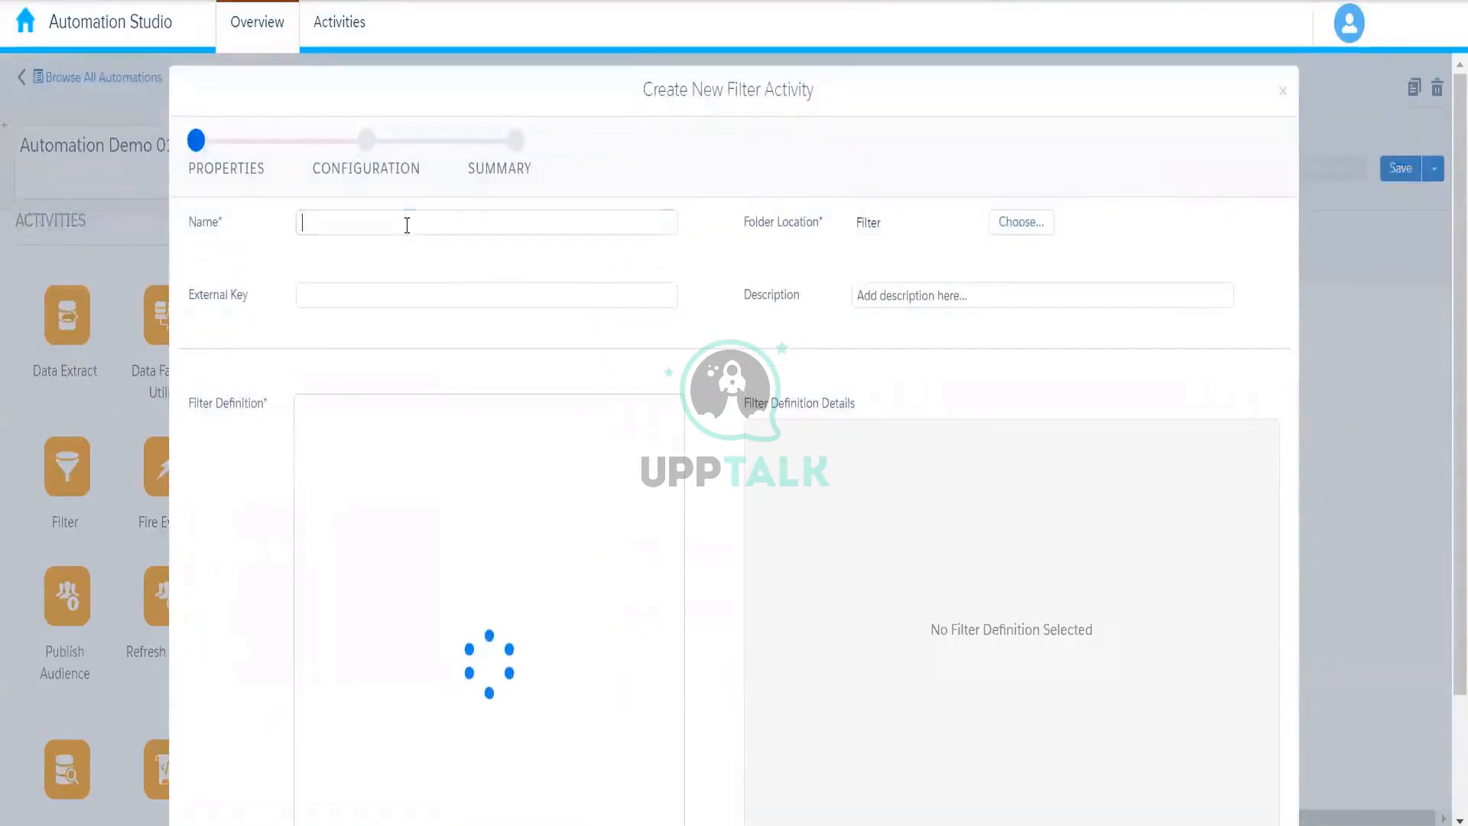
Name the activity Filter Delhi Customers and choose Delhi Customers 010 as its filter definition.
left_click(407, 225)
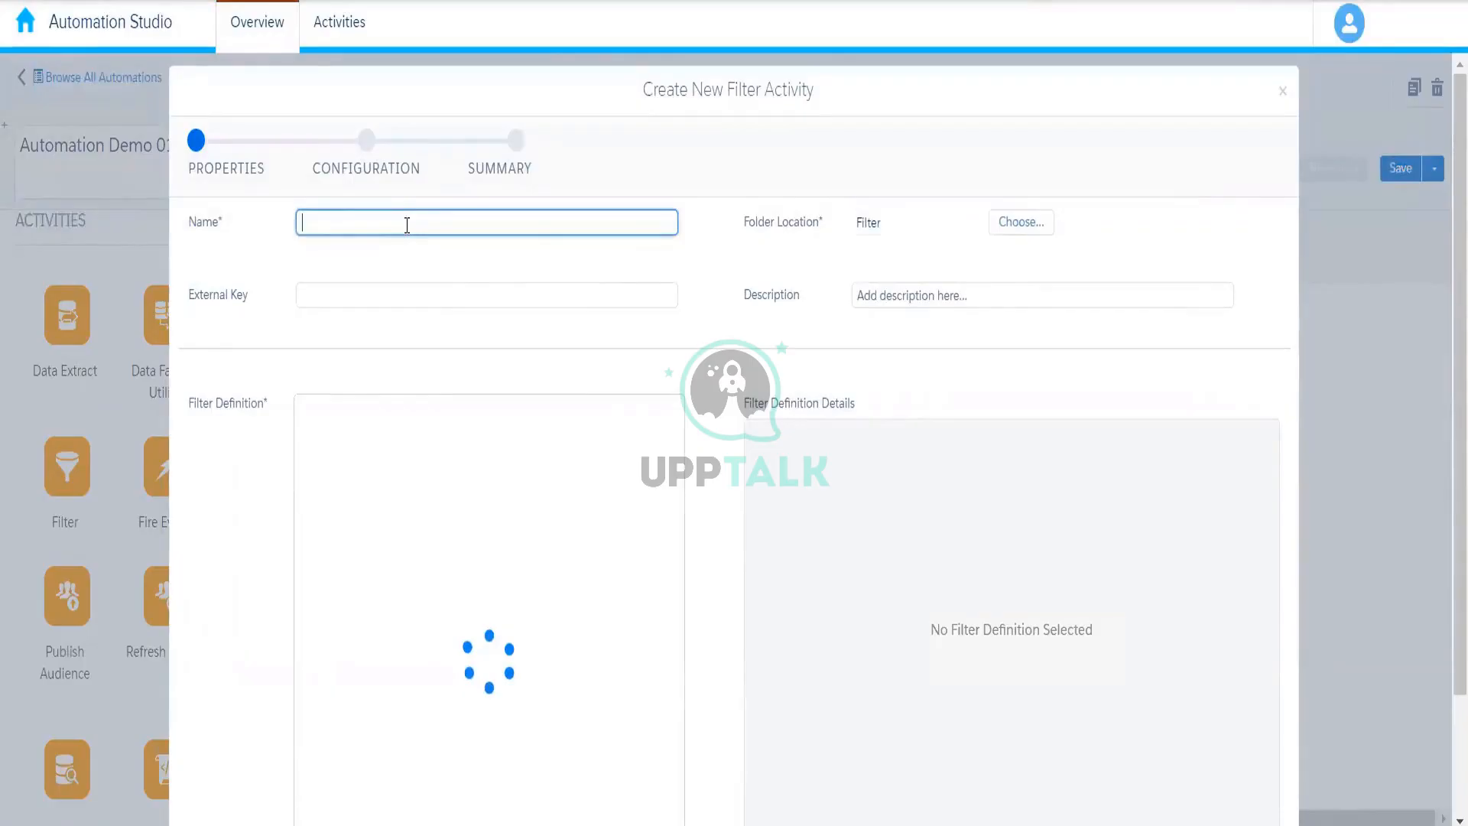
type("Delhi Customers")
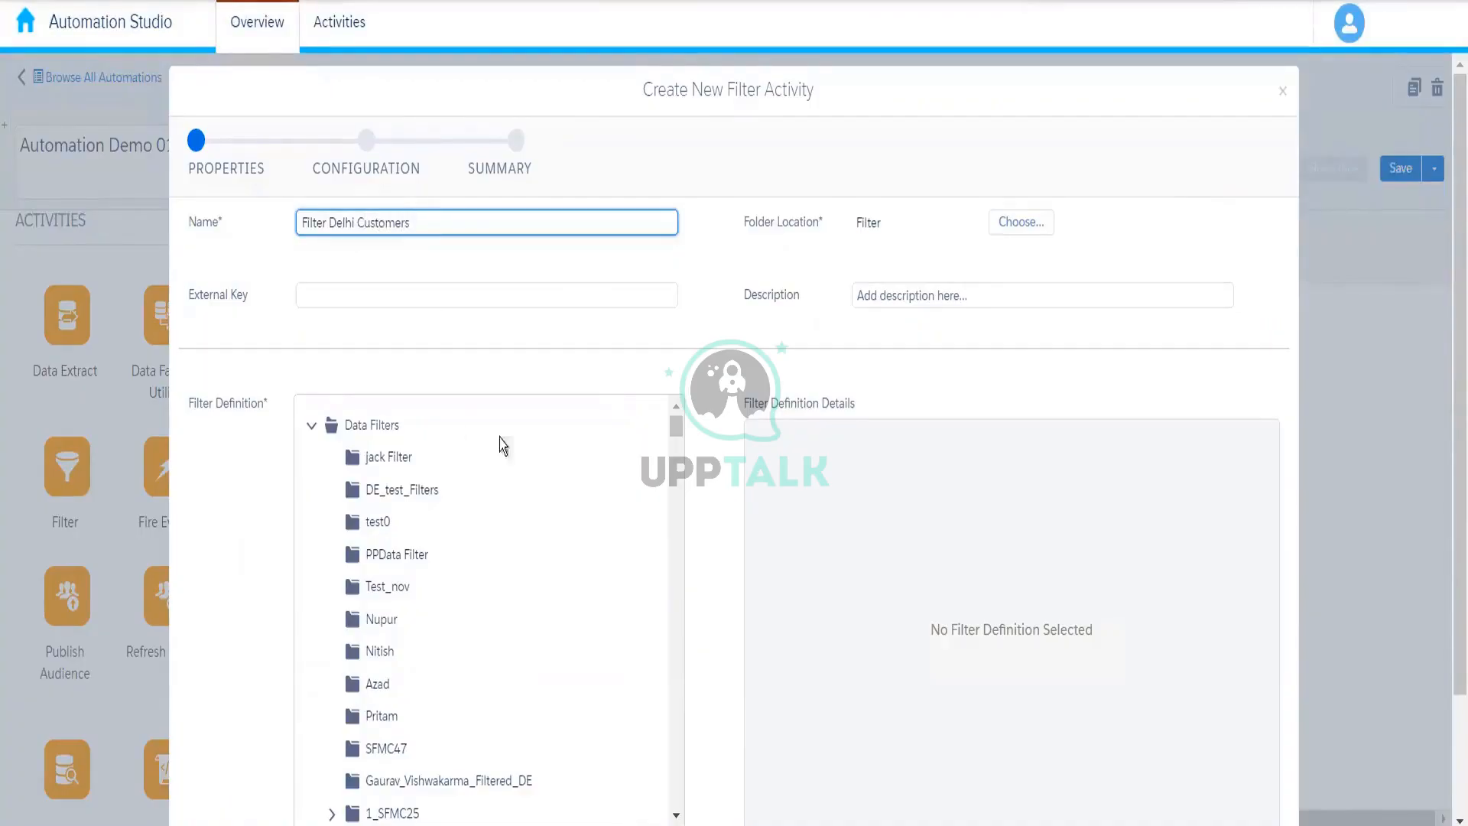
left_click(178, 544)
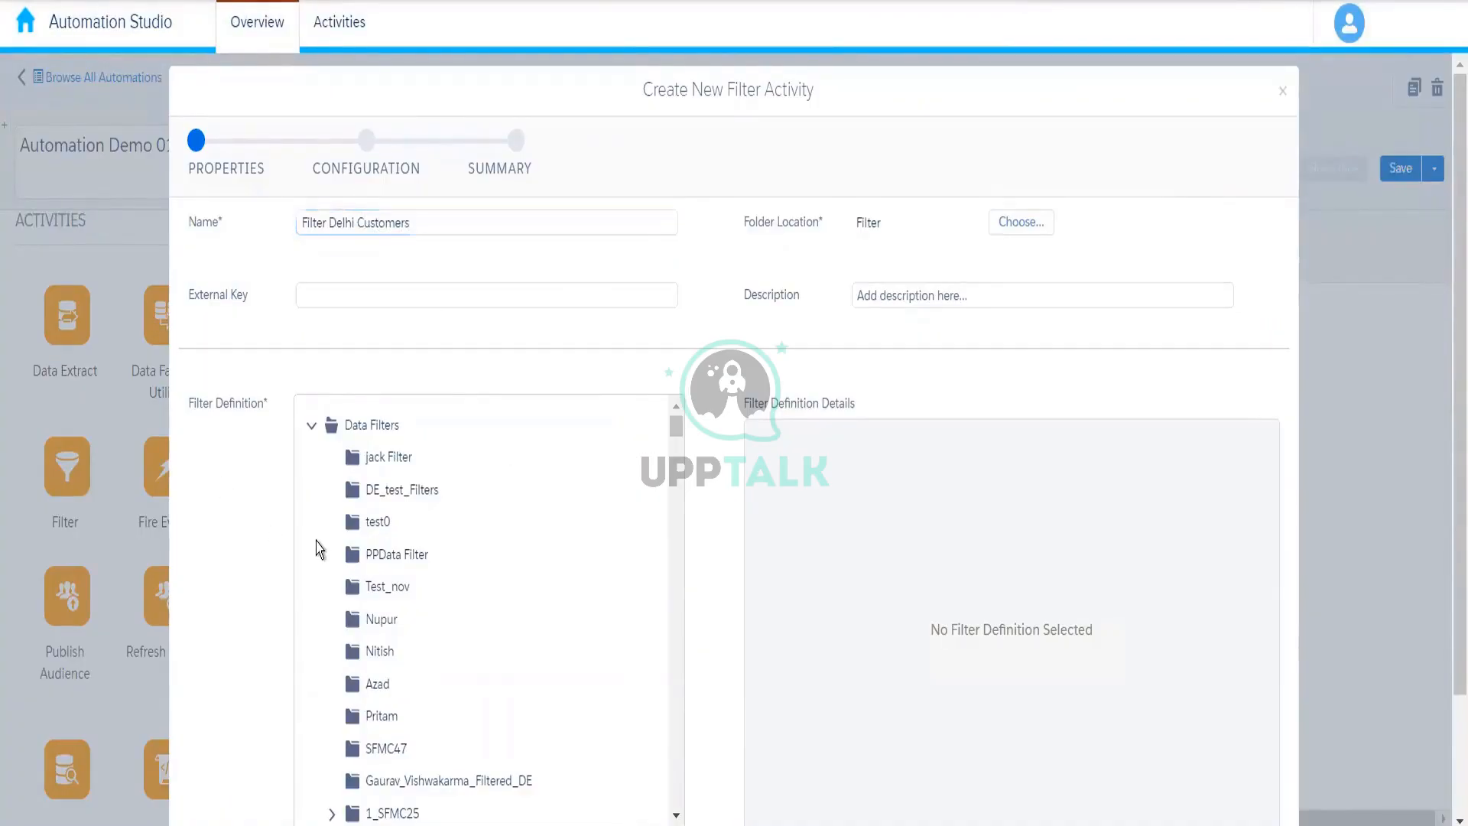
type("Delhi")
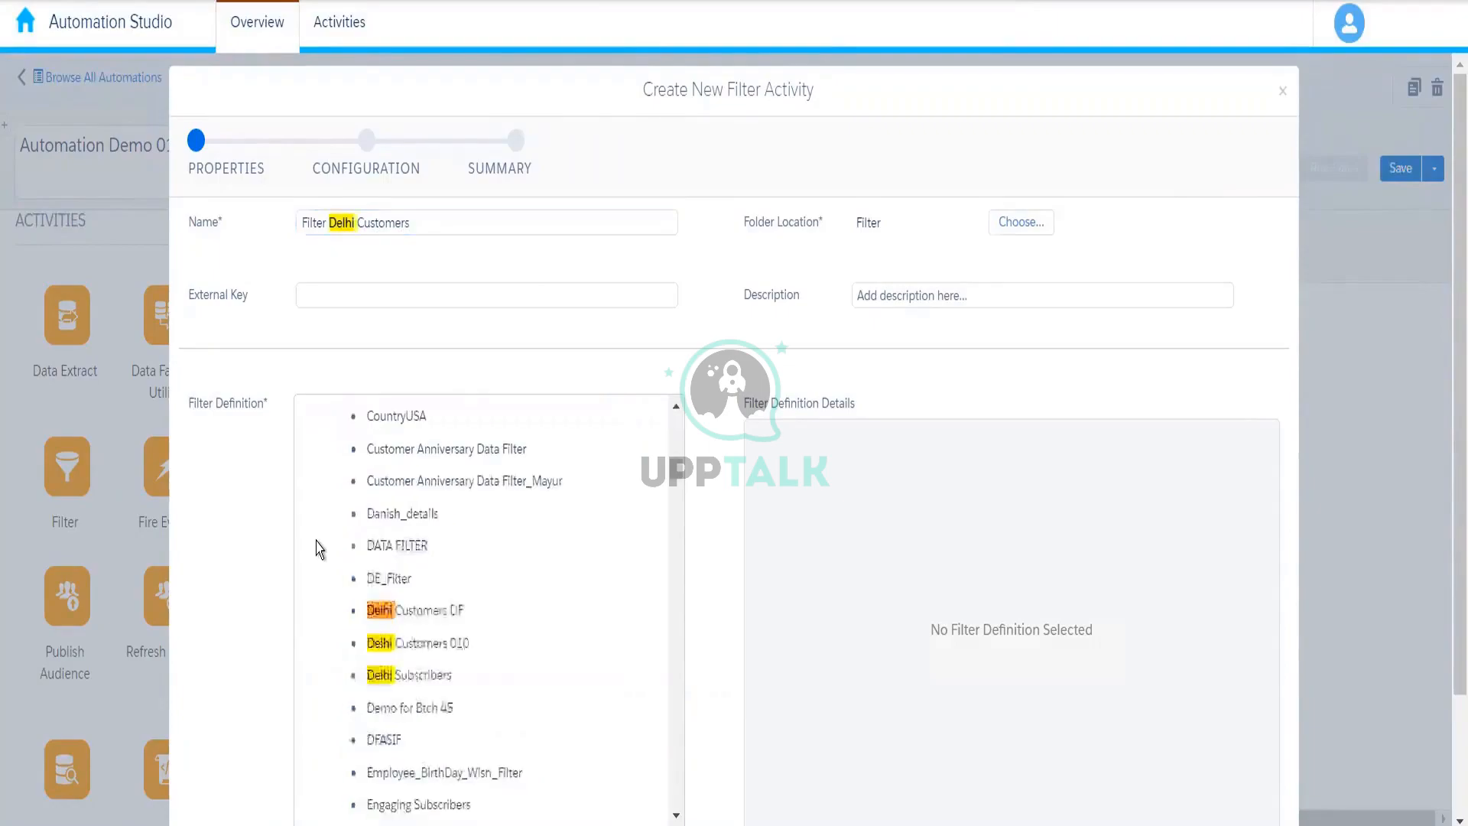
left_click(446, 656)
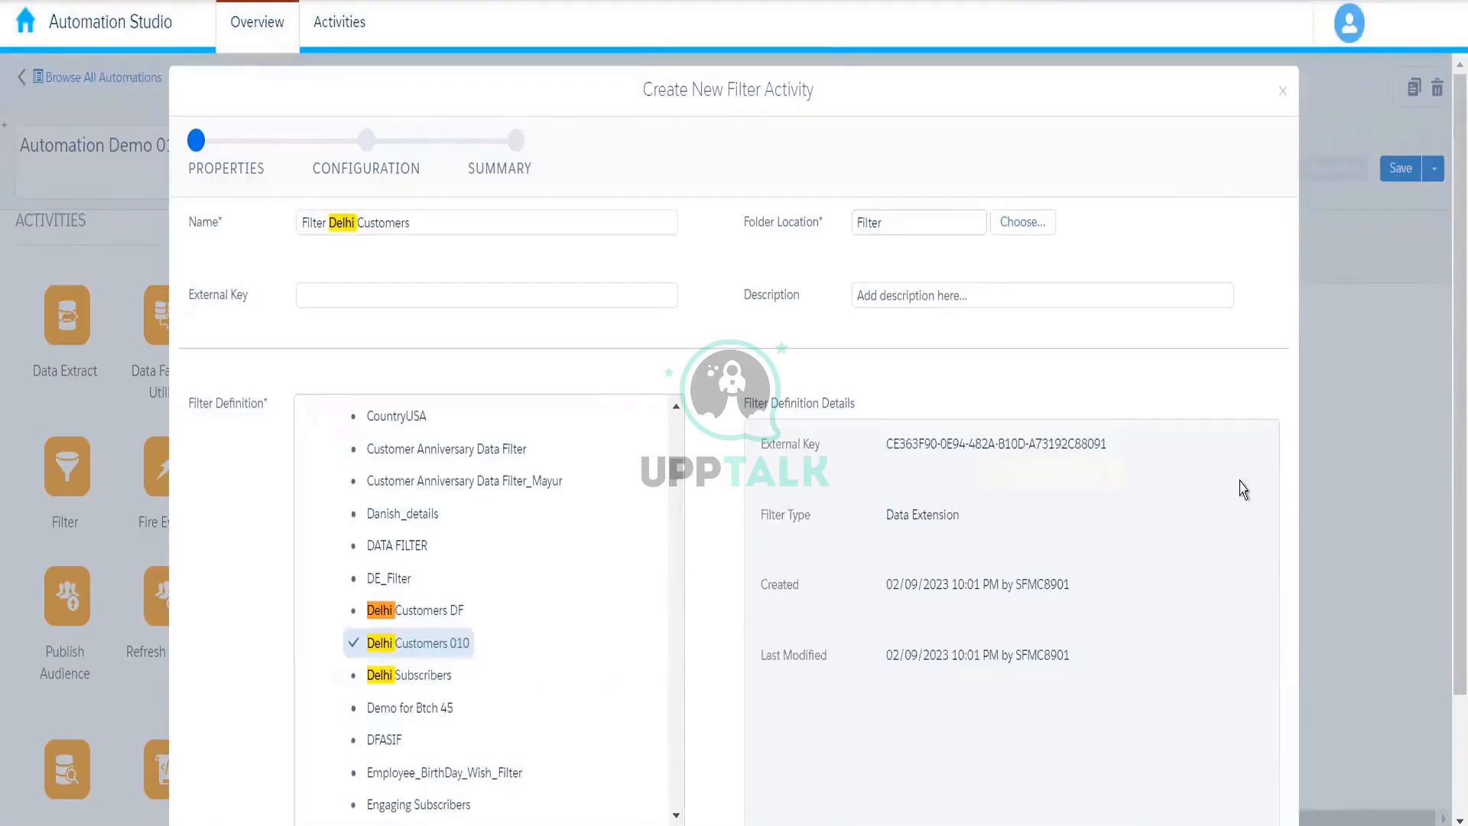
Change the activity's name to Filter Delhi Customers 010 and proceed to its configuration.
scroll(1447, 480, "down", 2)
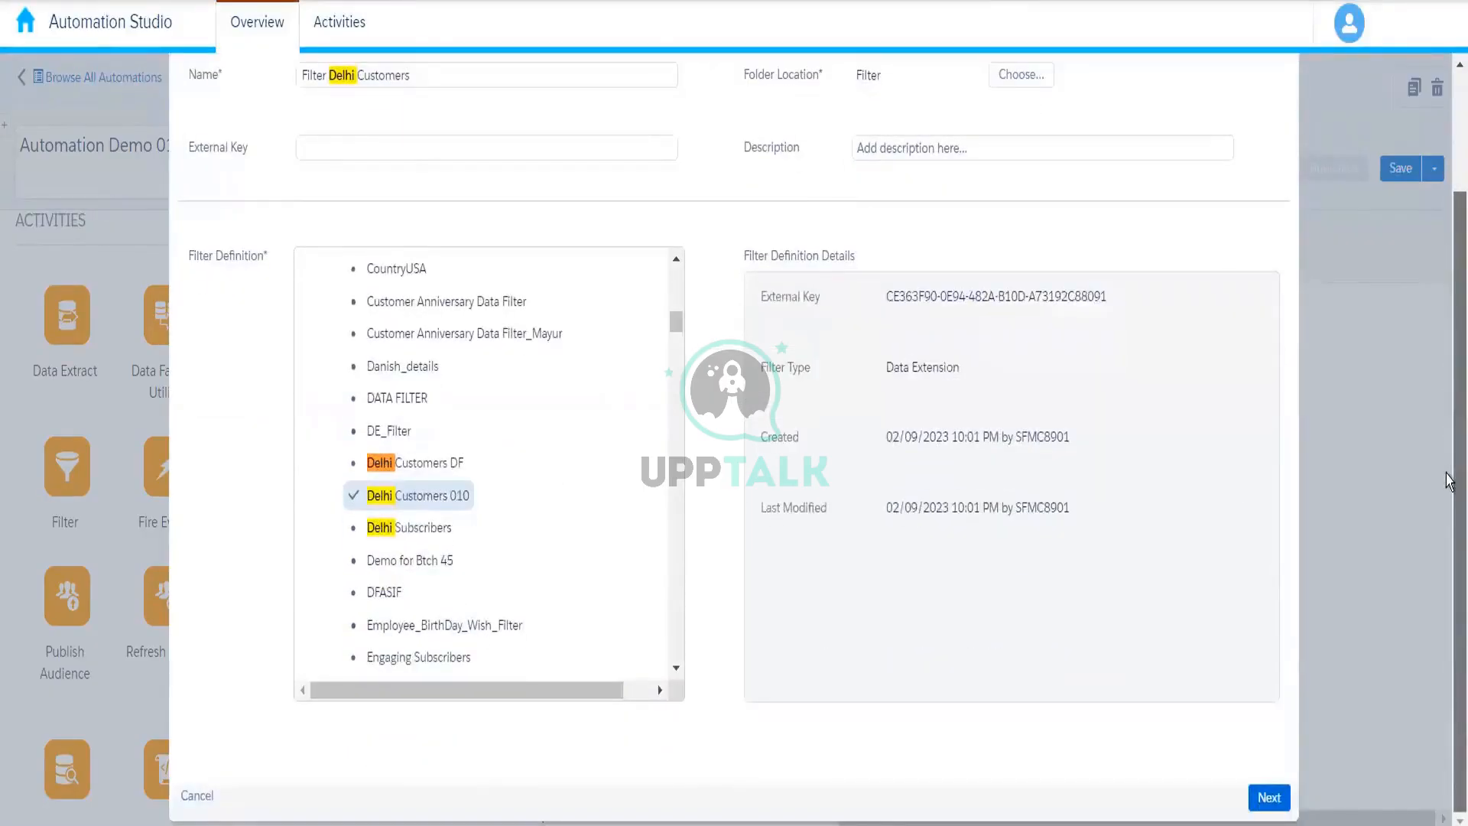
left_click(1272, 807)
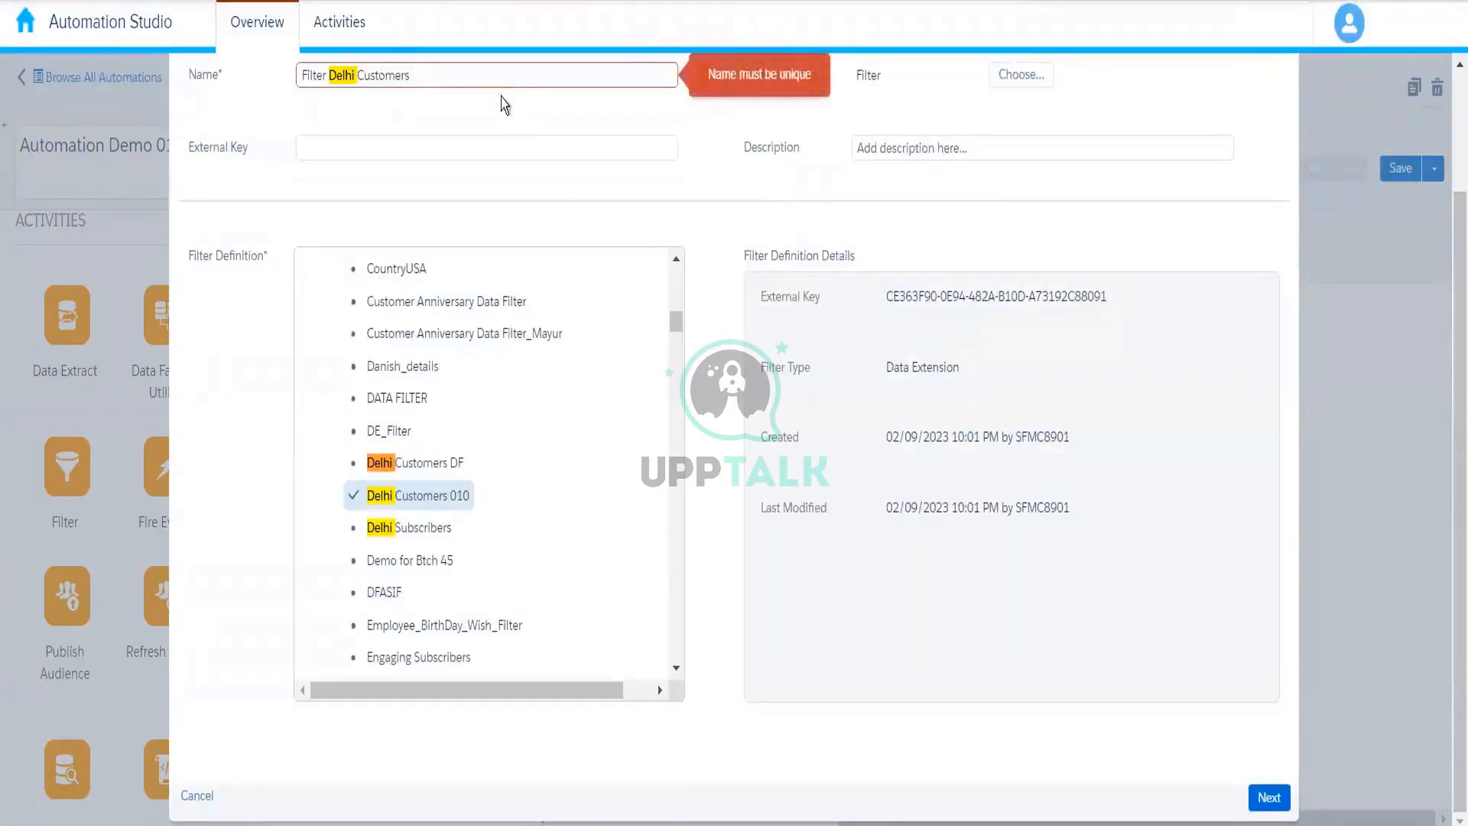
type("010")
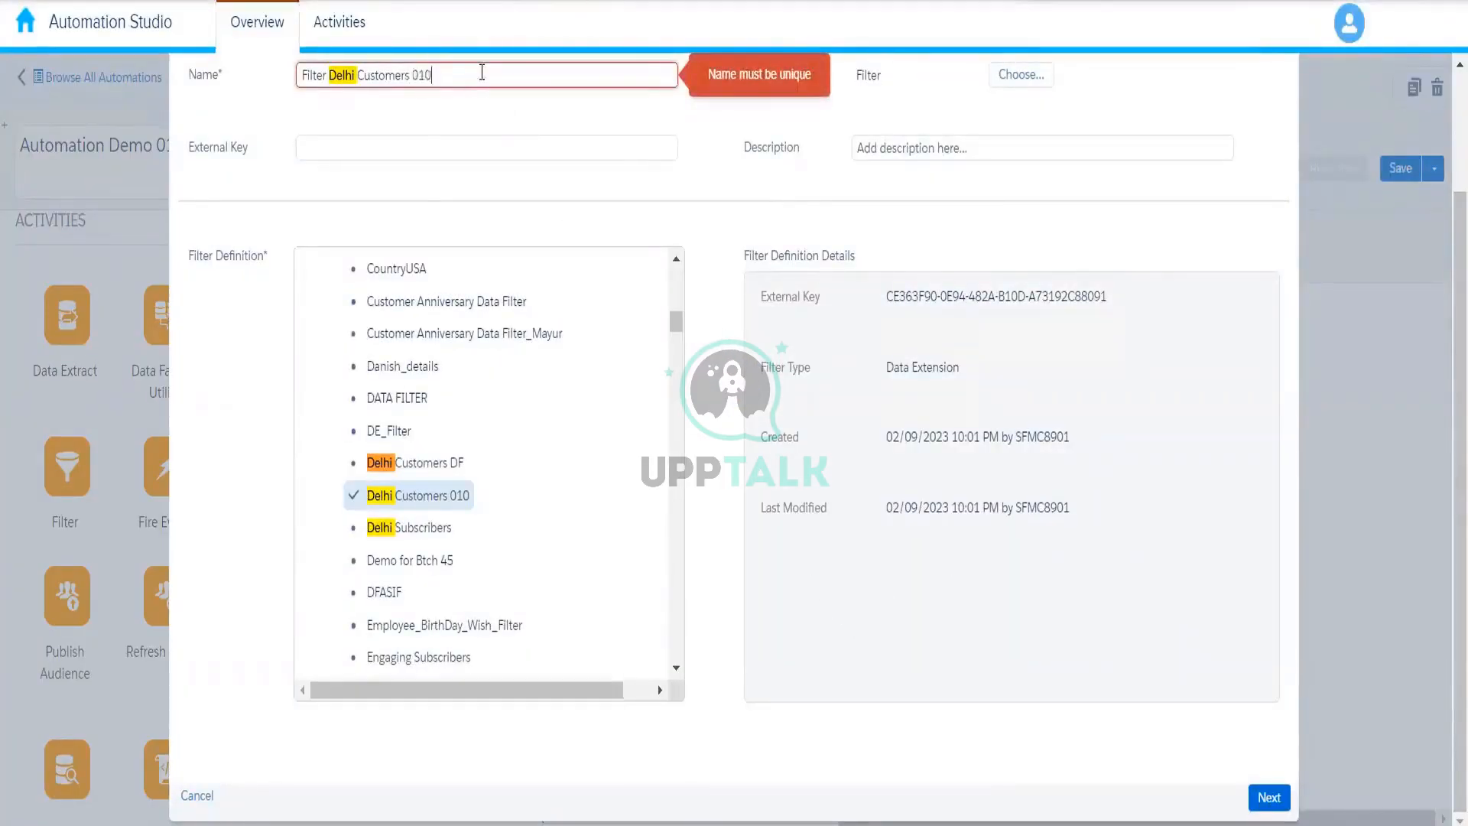
left_click(1258, 800)
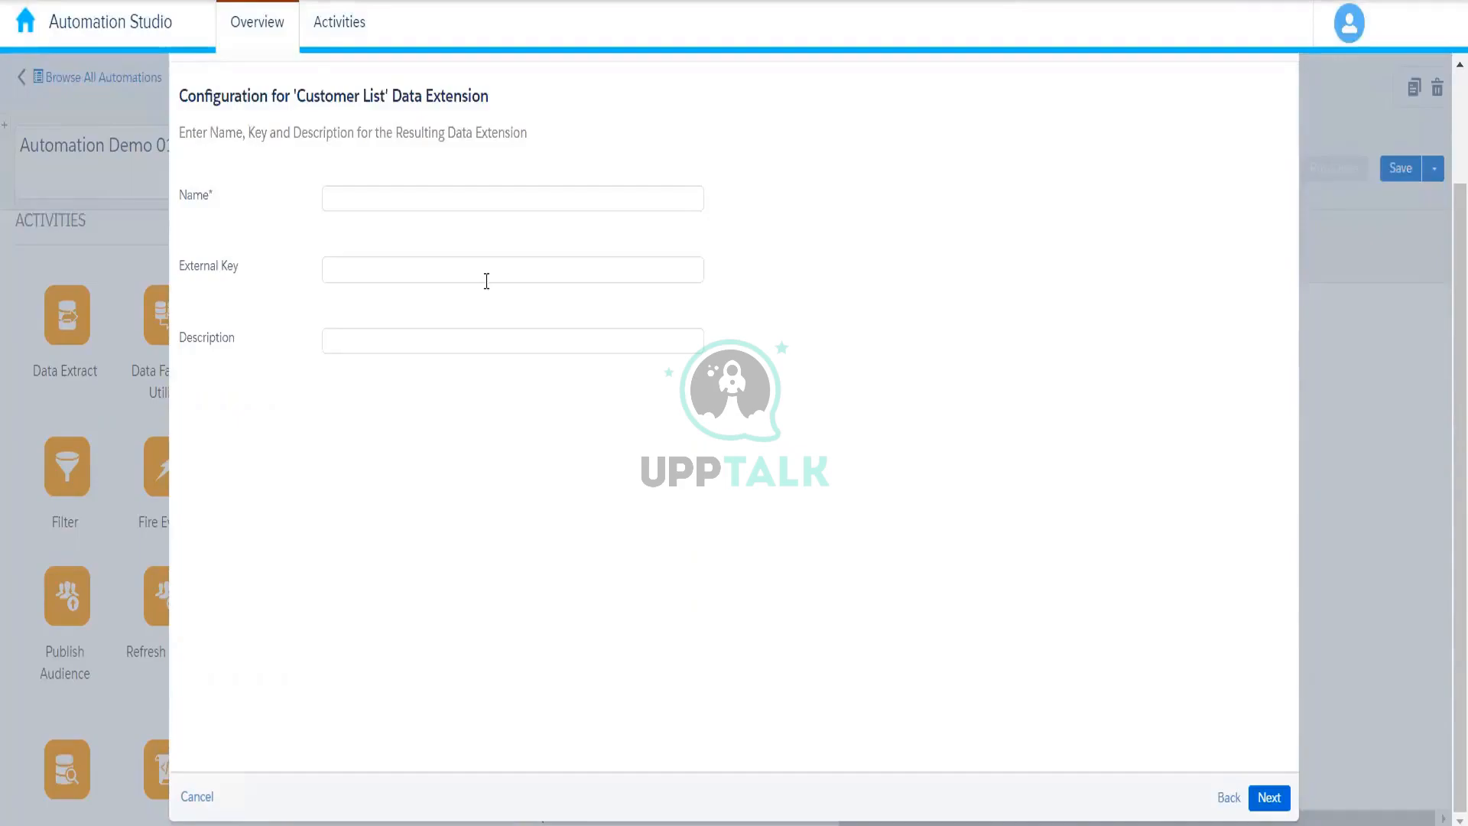
Name the resulting data extension Delhi Customers DE 010 and proceed to the activity summary.
left_click(407, 202)
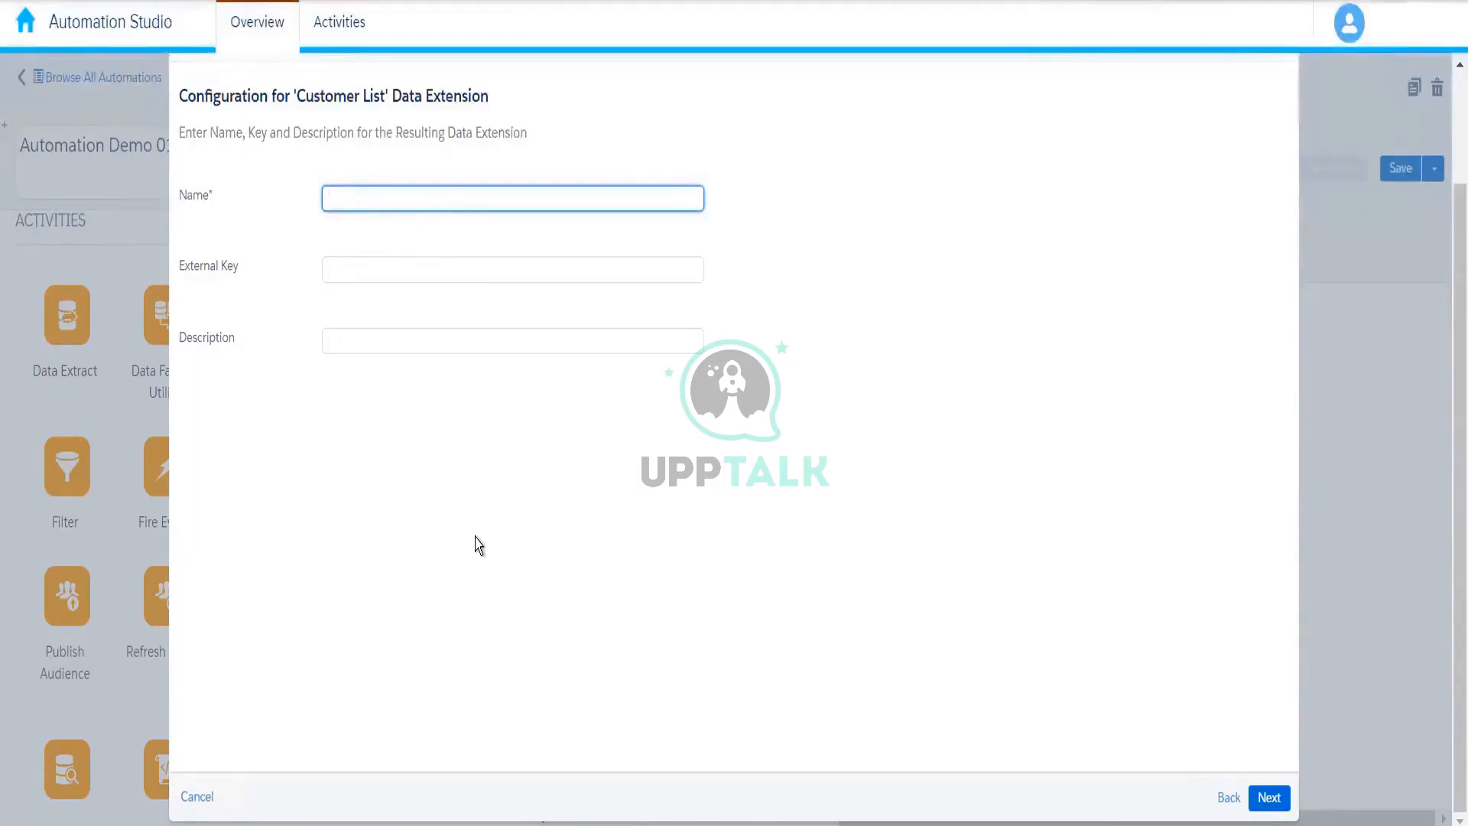
type("Delhi Customers DE")
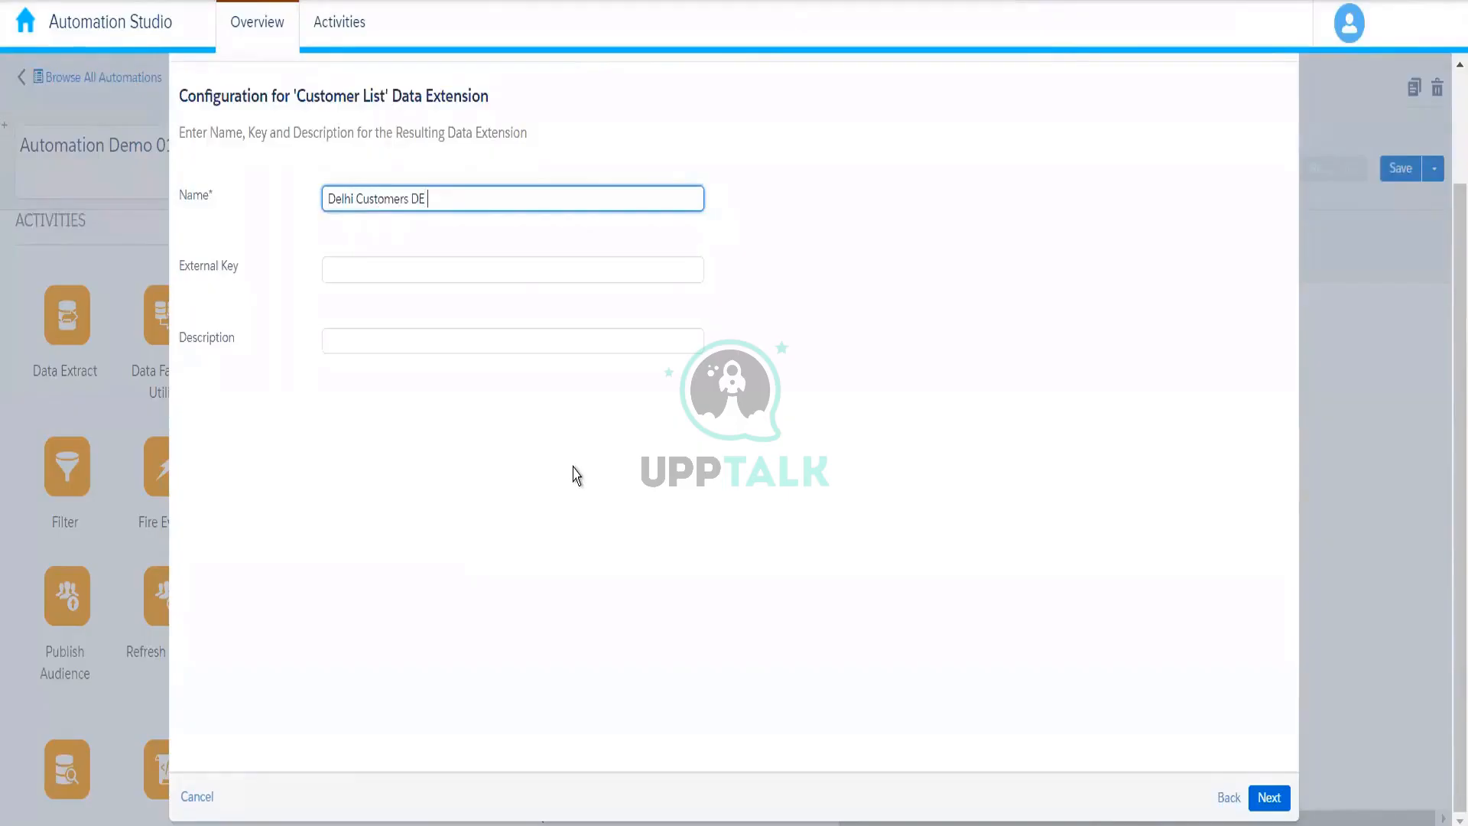
type(" 010")
left_click(1279, 803)
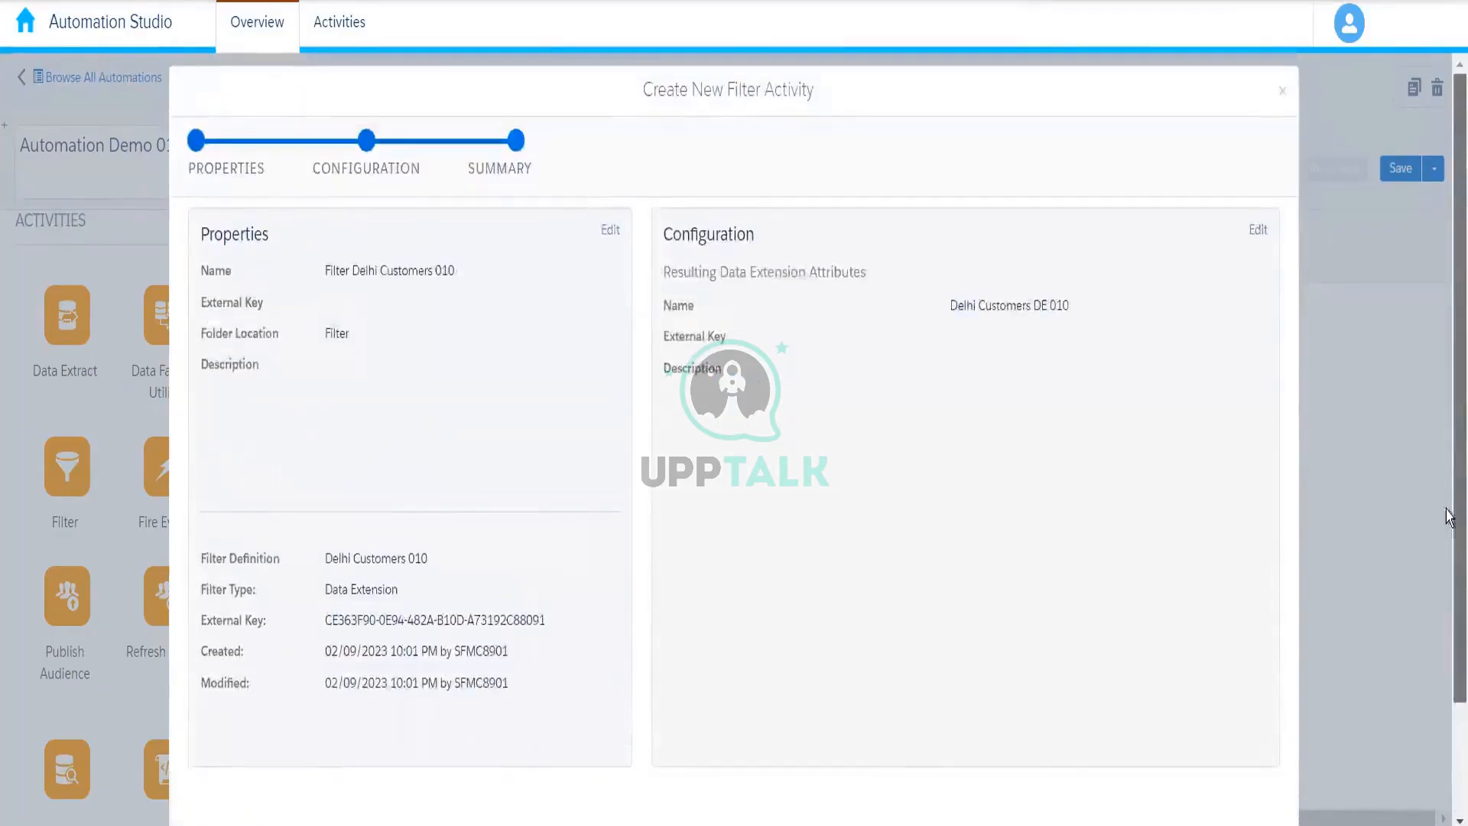
Finish creating the filter activity and save the automation.
scroll(1449, 514, "down", 2)
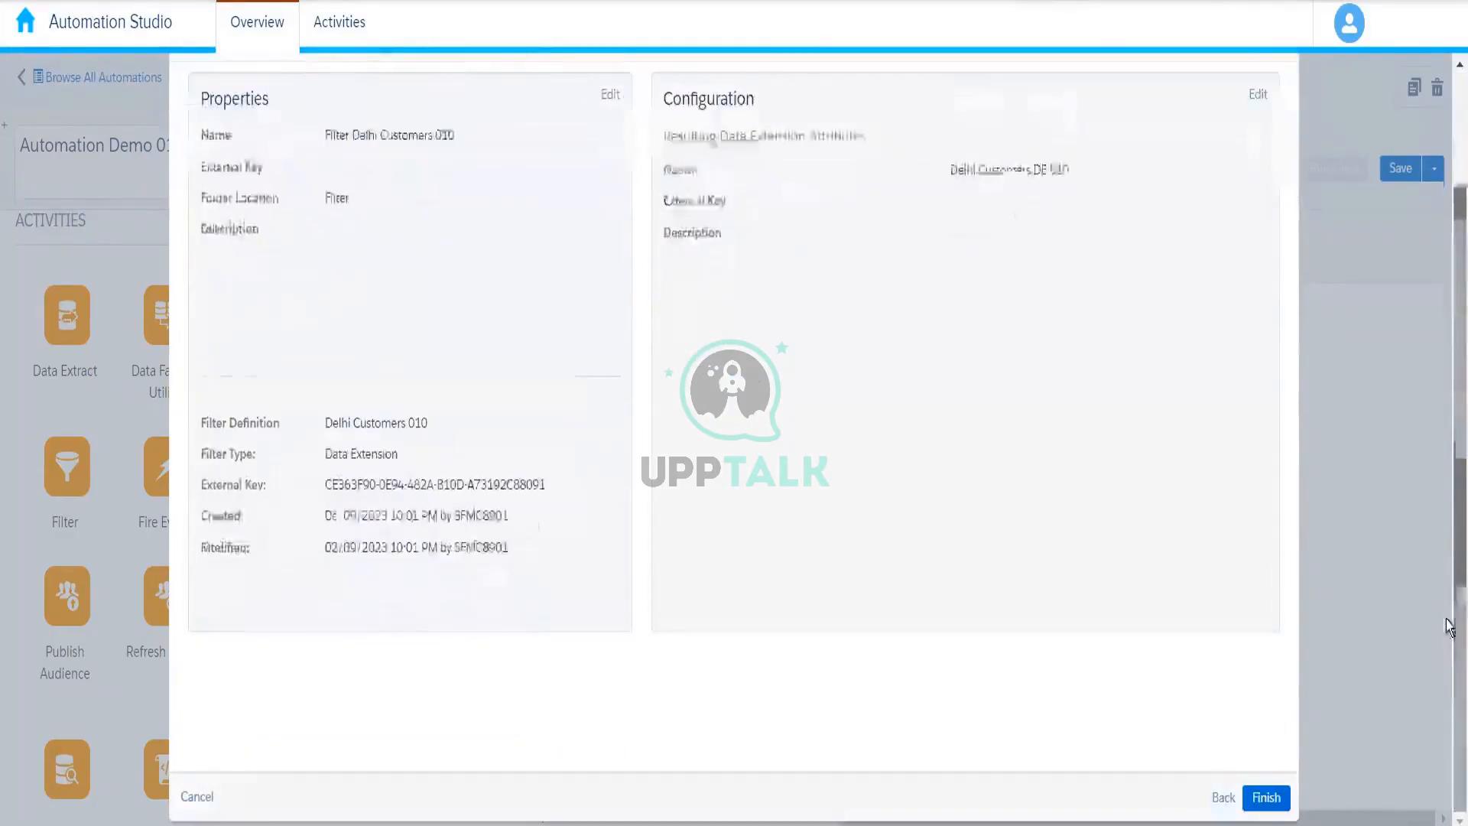
left_click(1265, 800)
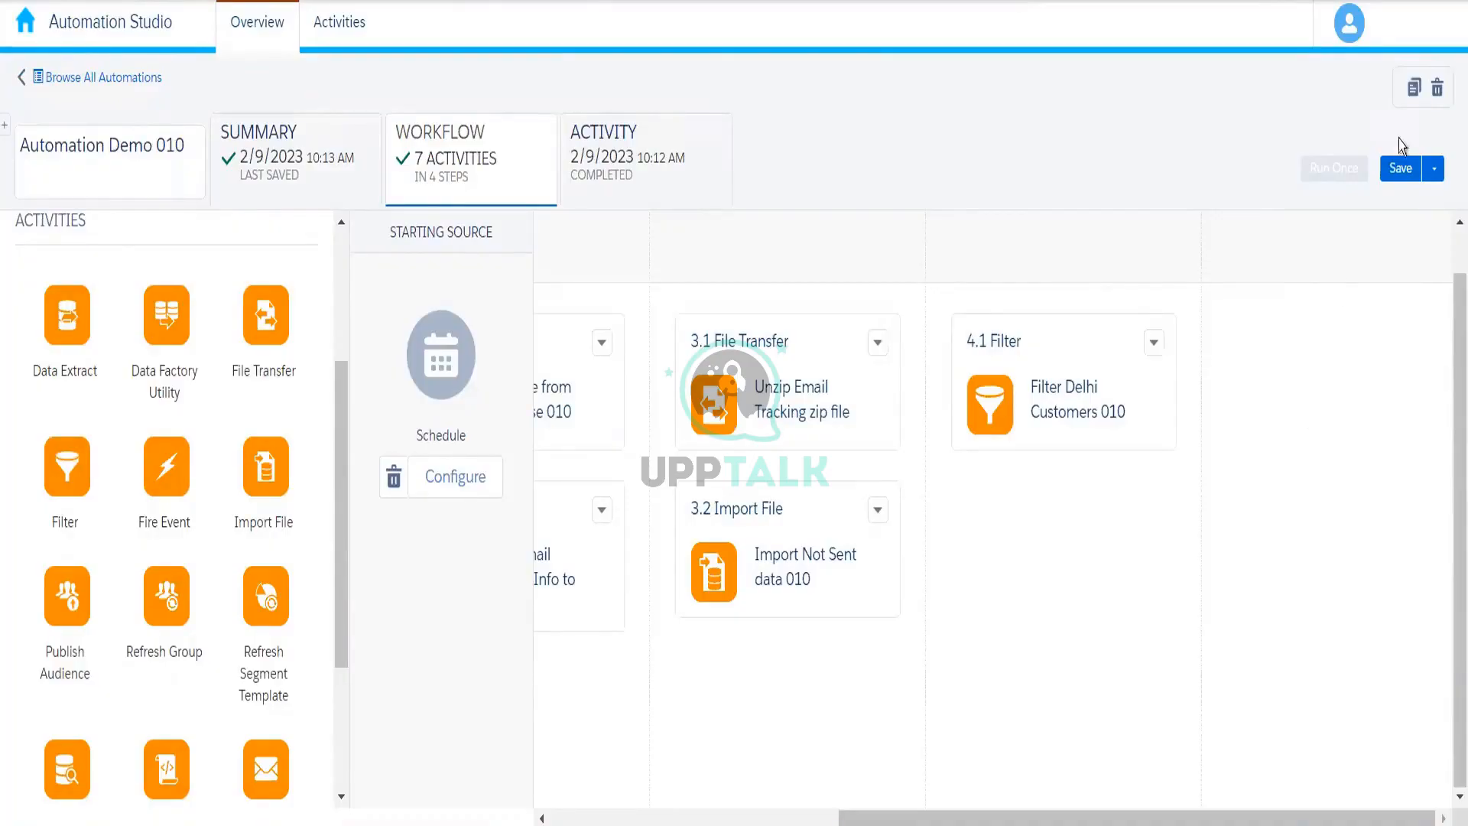
left_click(1402, 174)
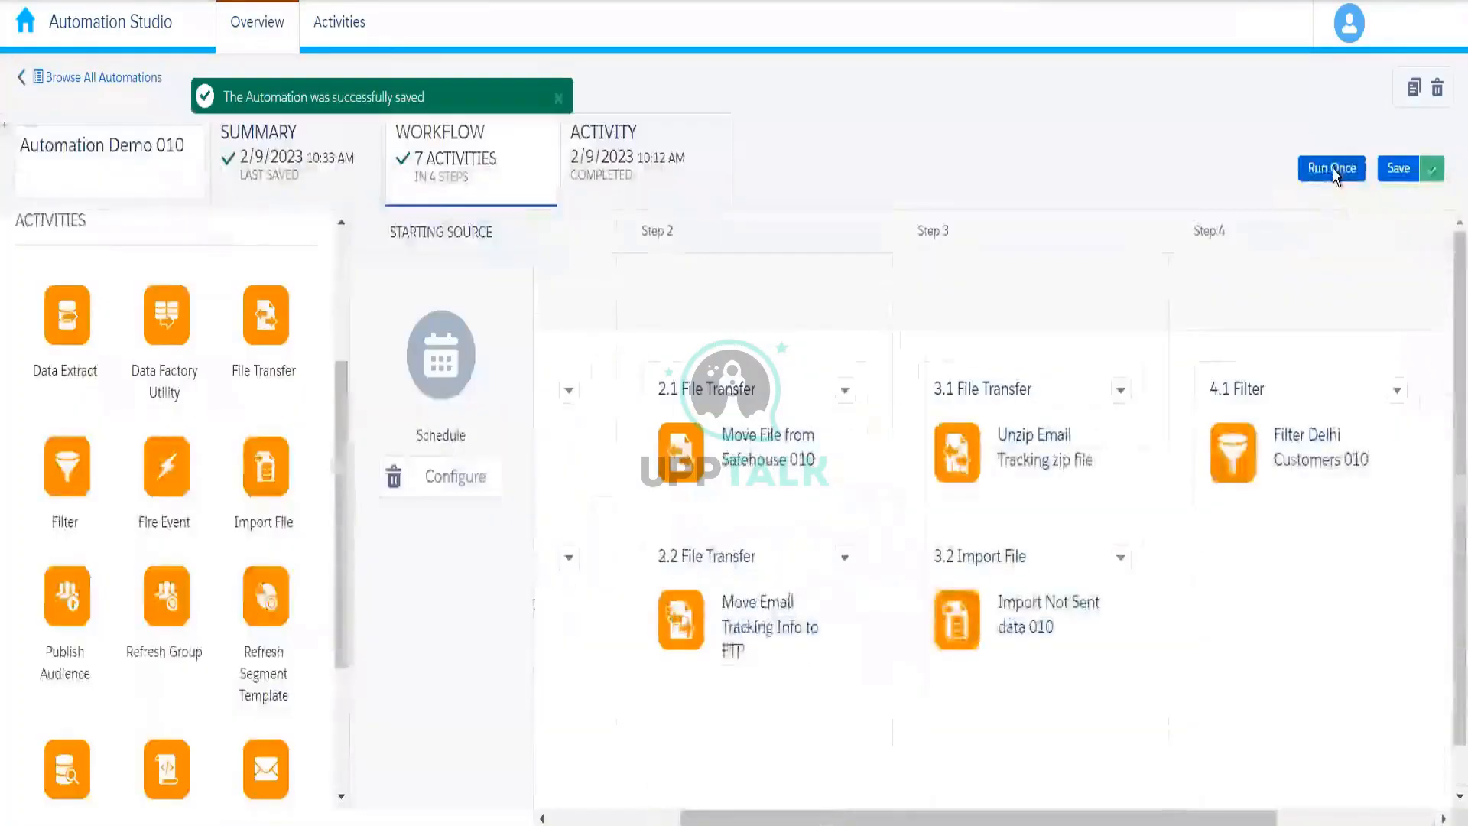
Run only the Filter Delhi Customers 010 activity of the automation once and open the automation's activity history.
left_click(1332, 168)
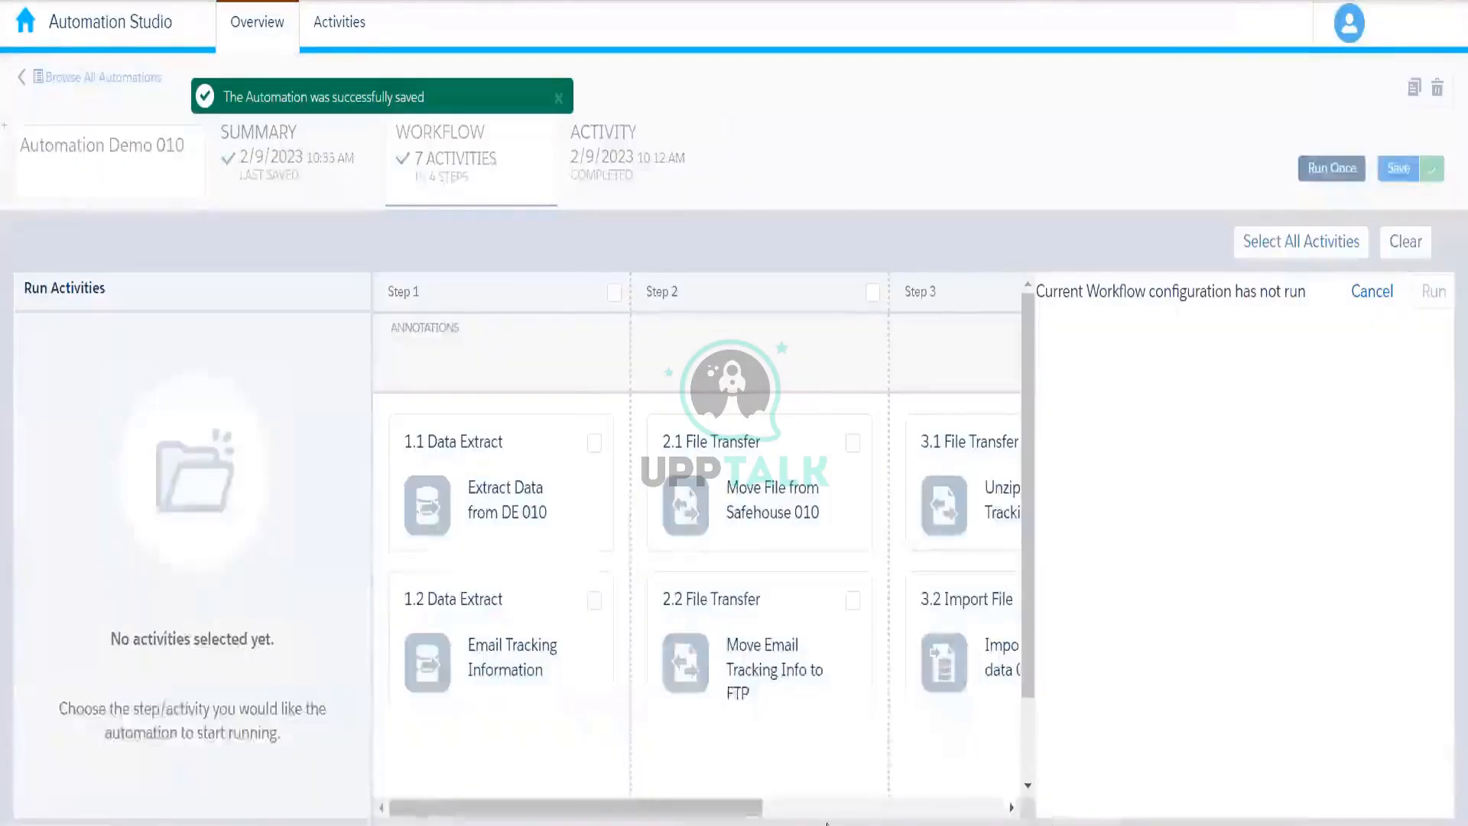
left_click_drag(756, 812, 1003, 803)
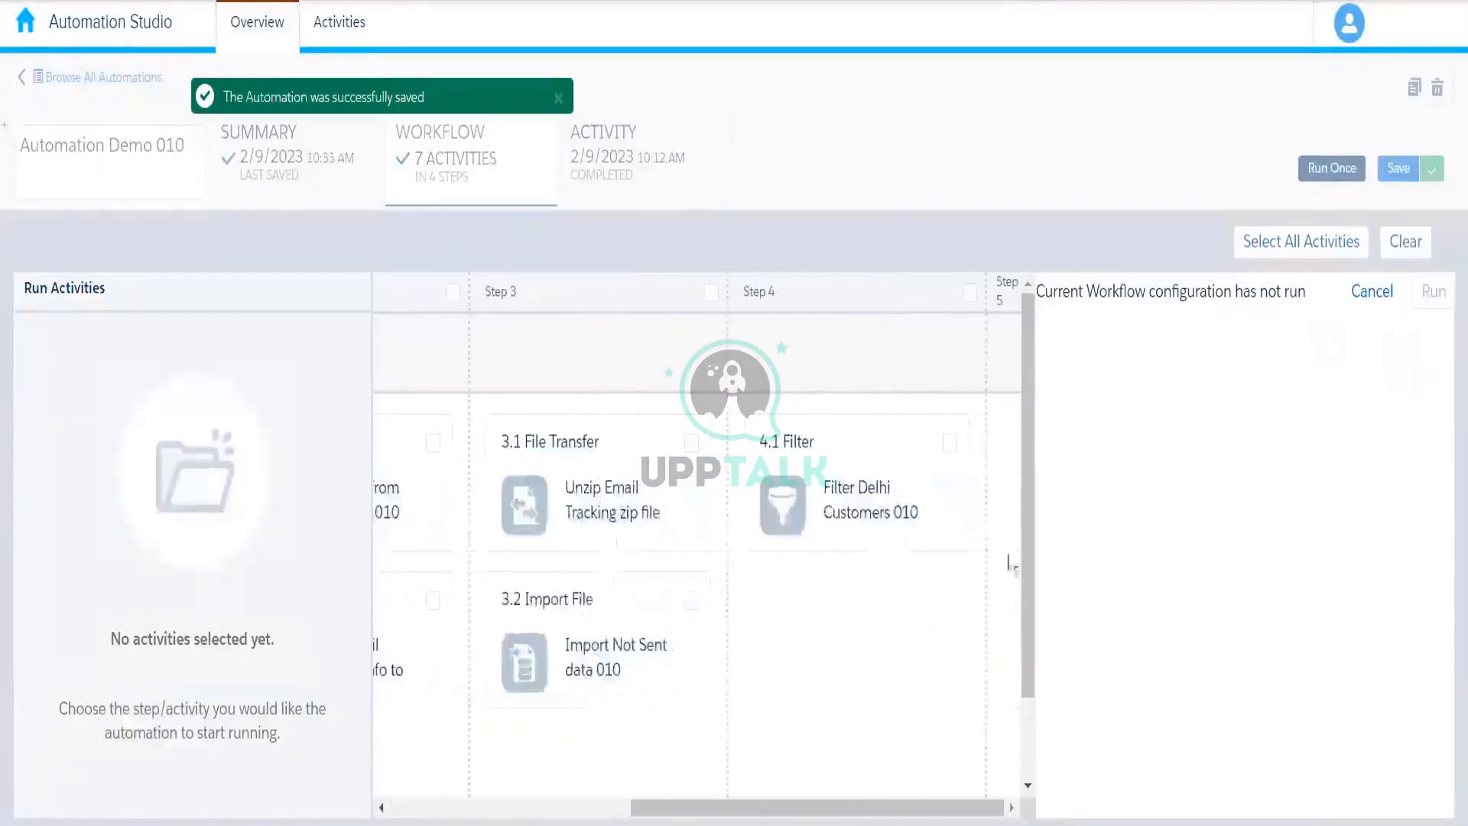
left_click(951, 444)
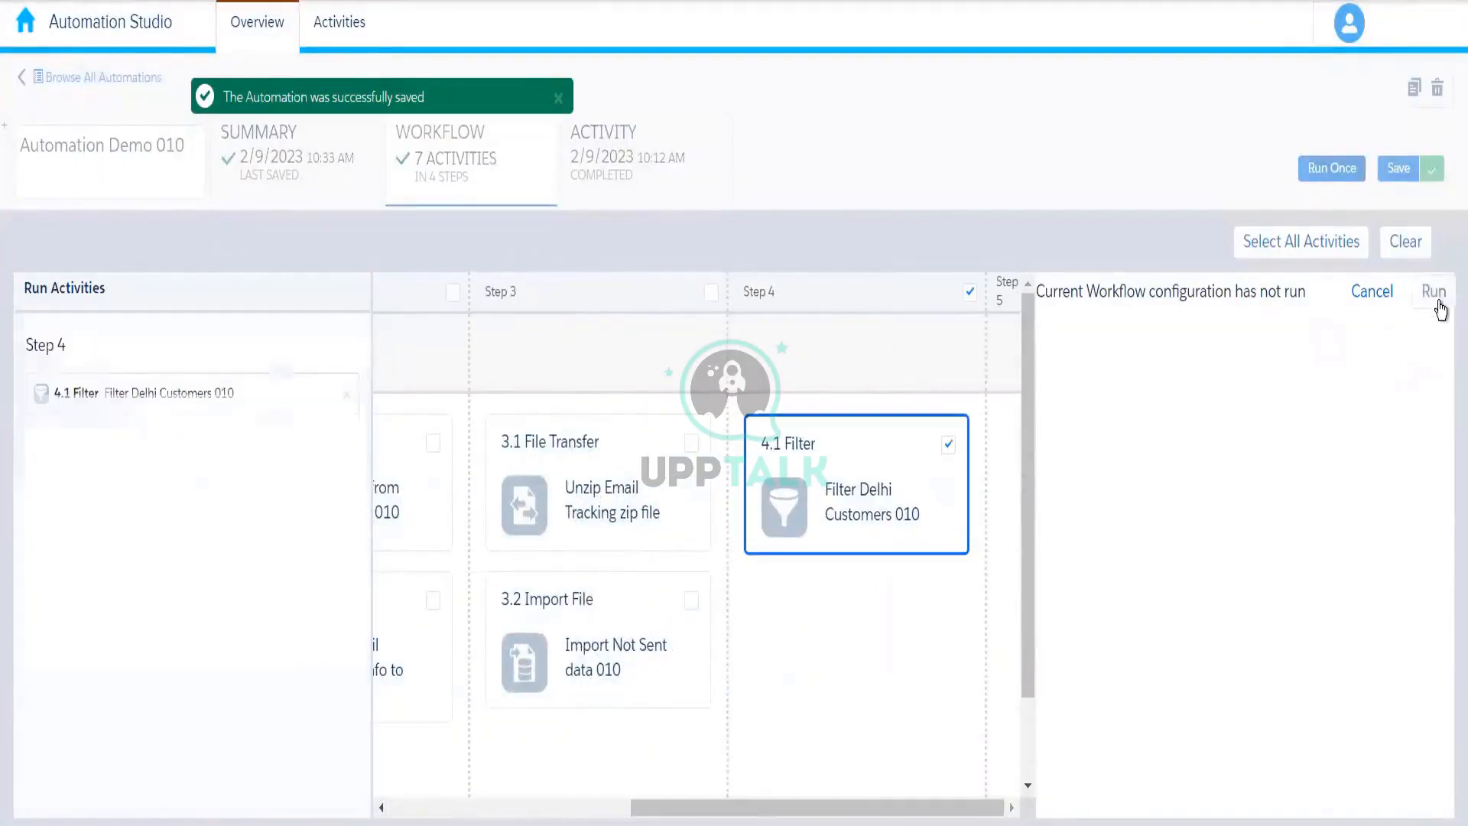
left_click(1434, 292)
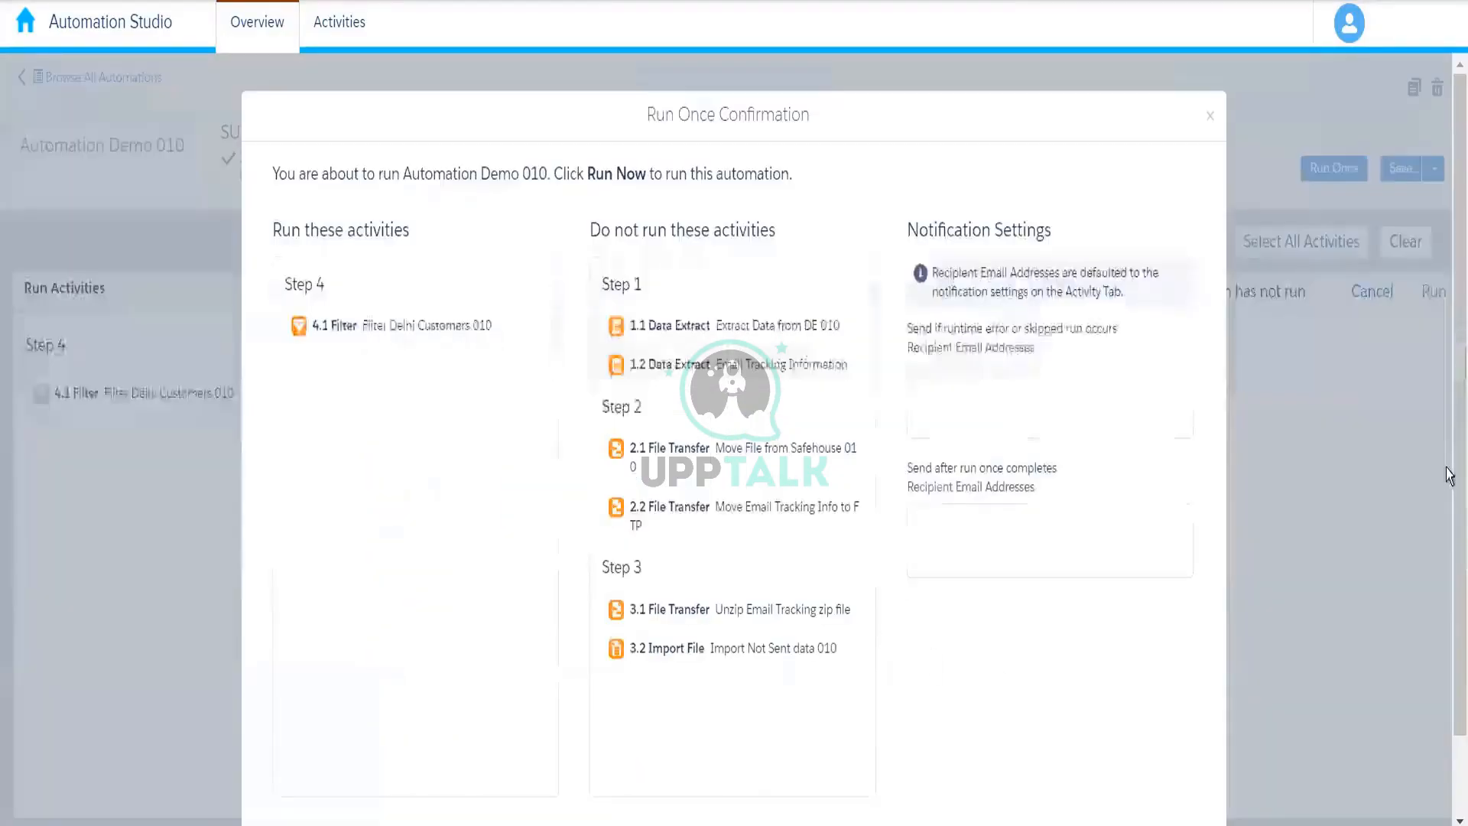
scroll(1450, 475, "down", 1)
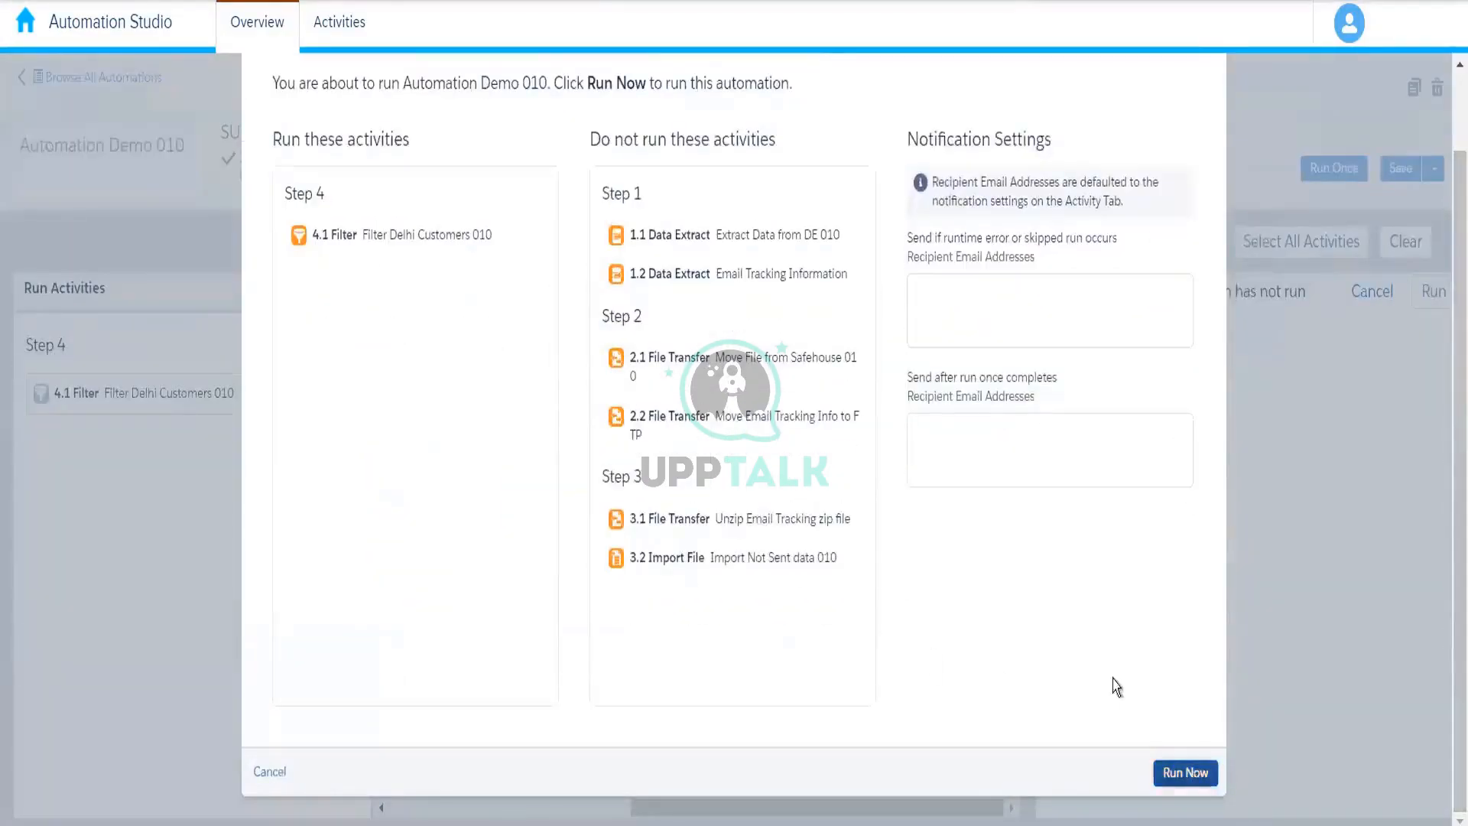
left_click(1185, 772)
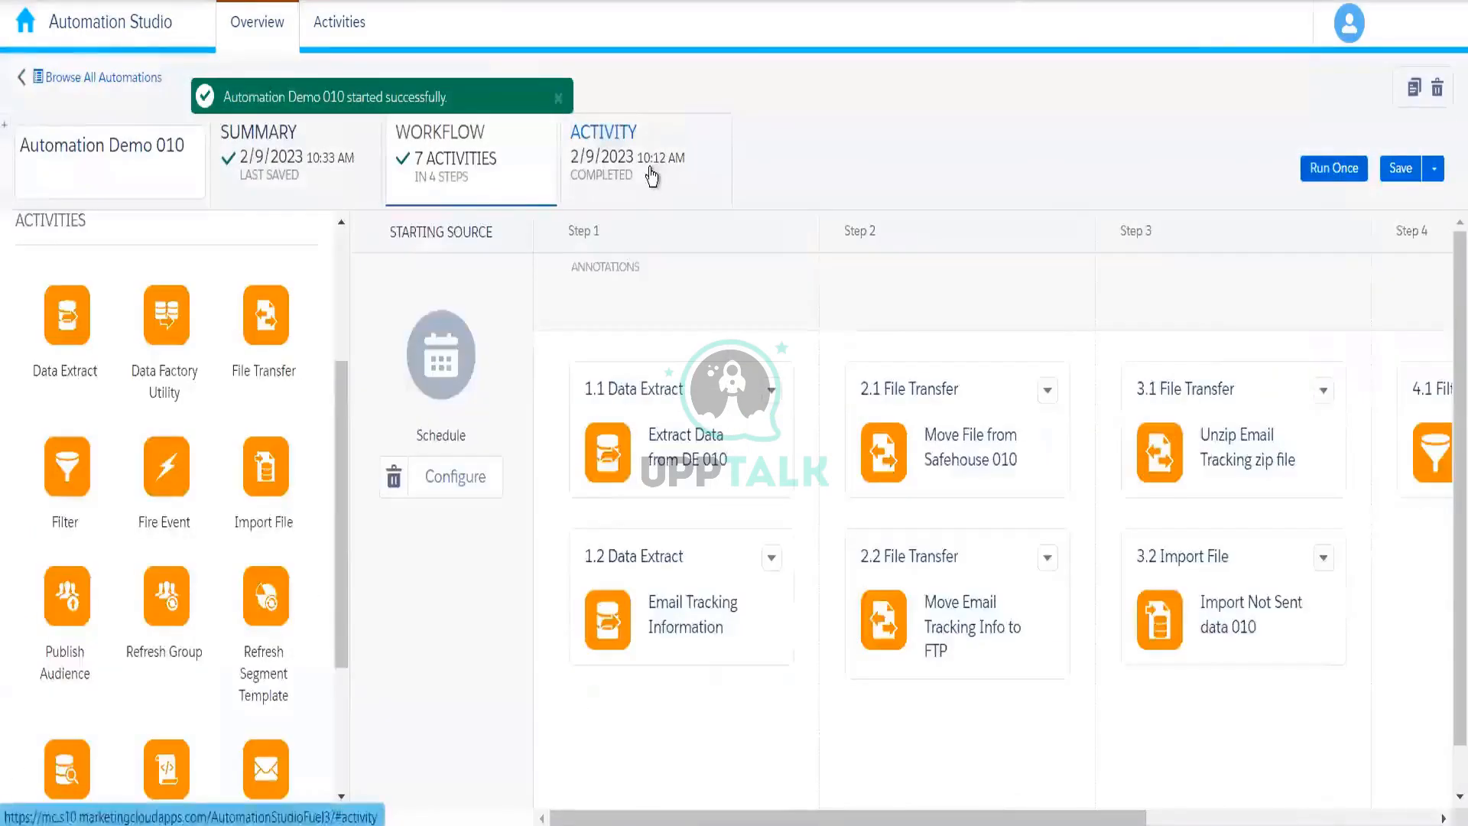
left_click(652, 178)
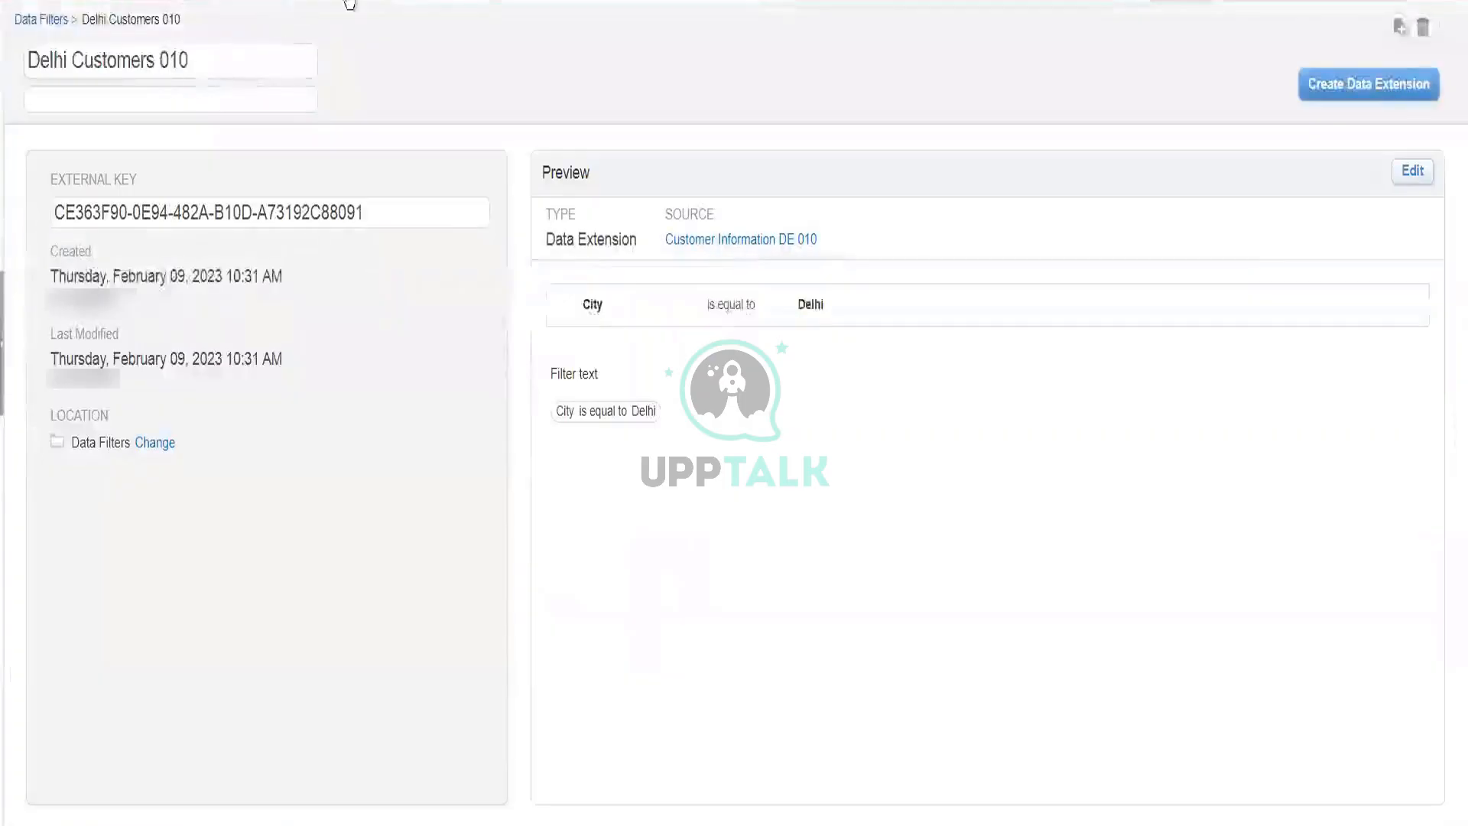
Return to the subscribers' data extensions, open the 010 folder and check the record count of Delhi Customers DE 010.
left_click(350, 2)
left_click(368, 199)
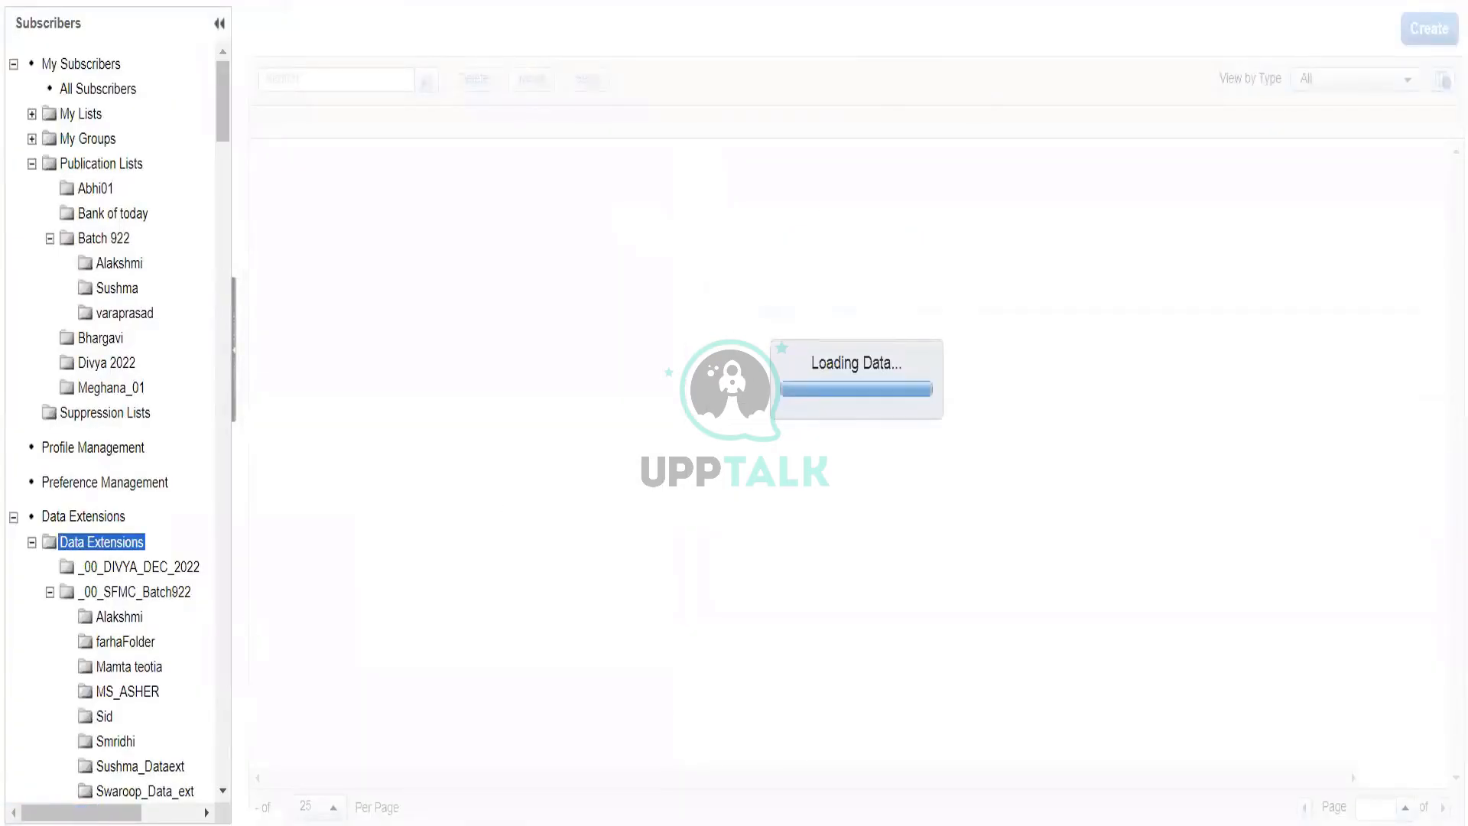
left_click(222, 795)
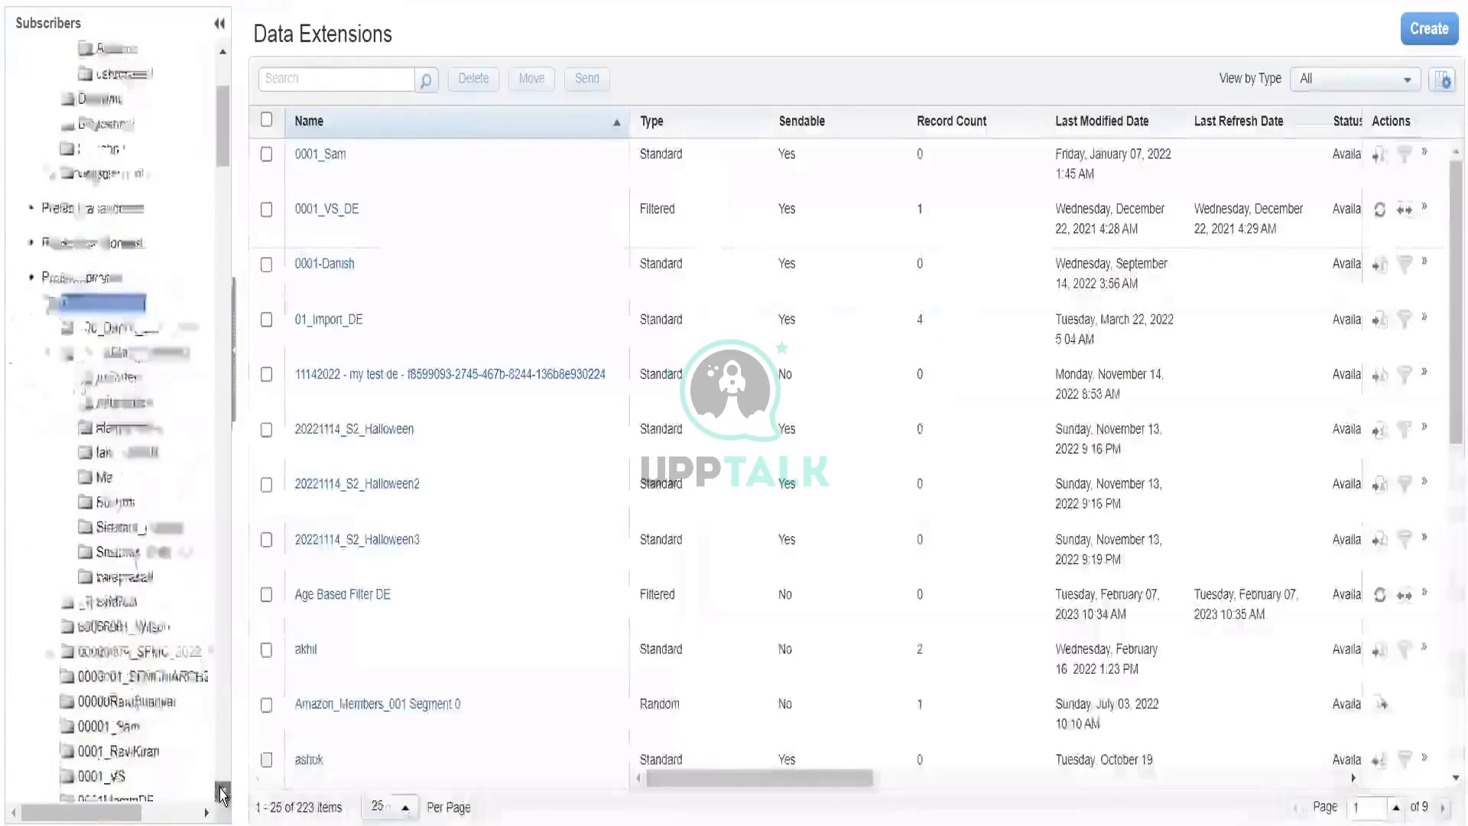
scroll(222, 795, "down", 5)
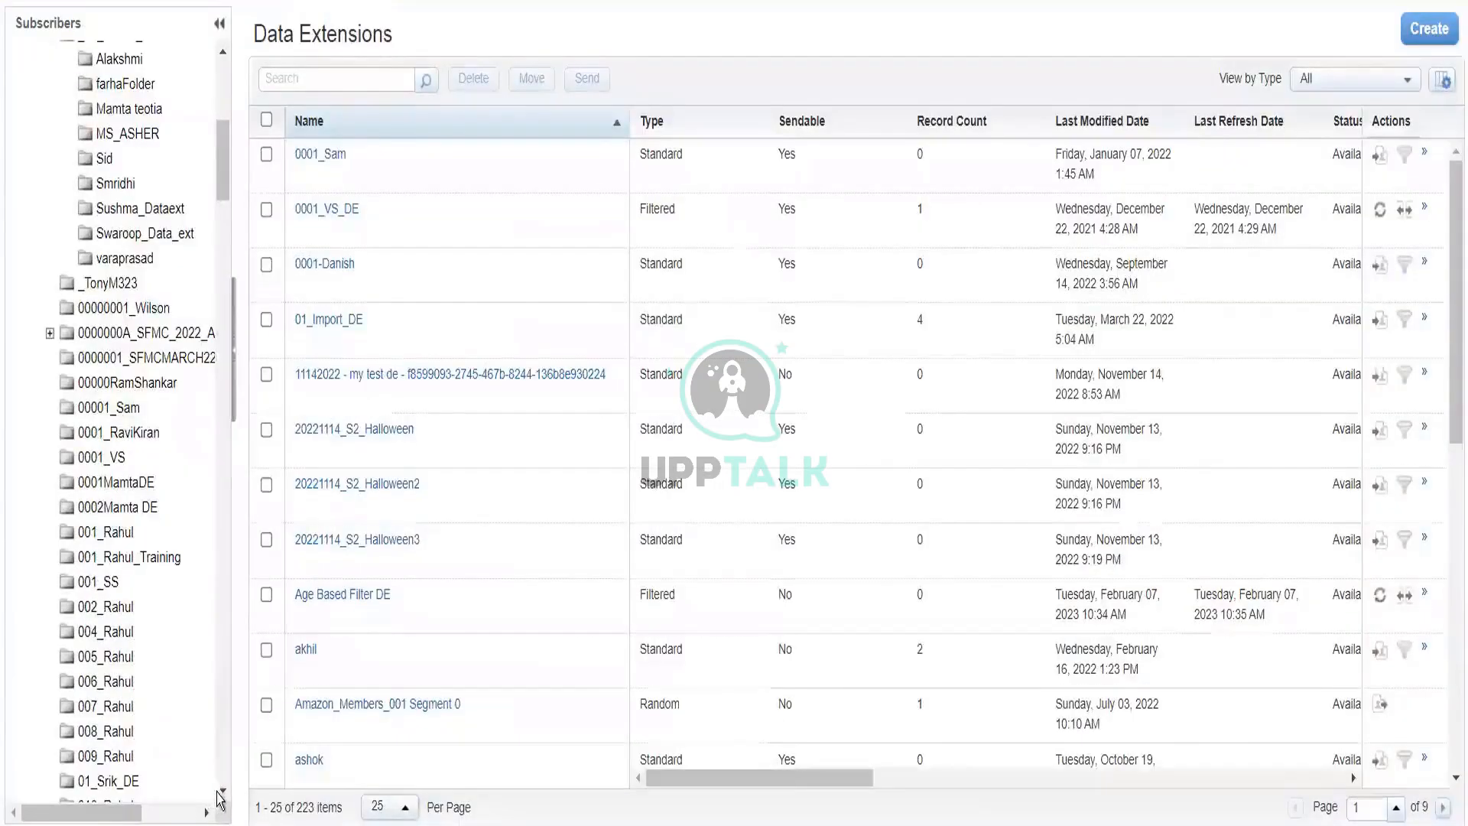
scroll(134, 742, "down", 1)
left_click(114, 728)
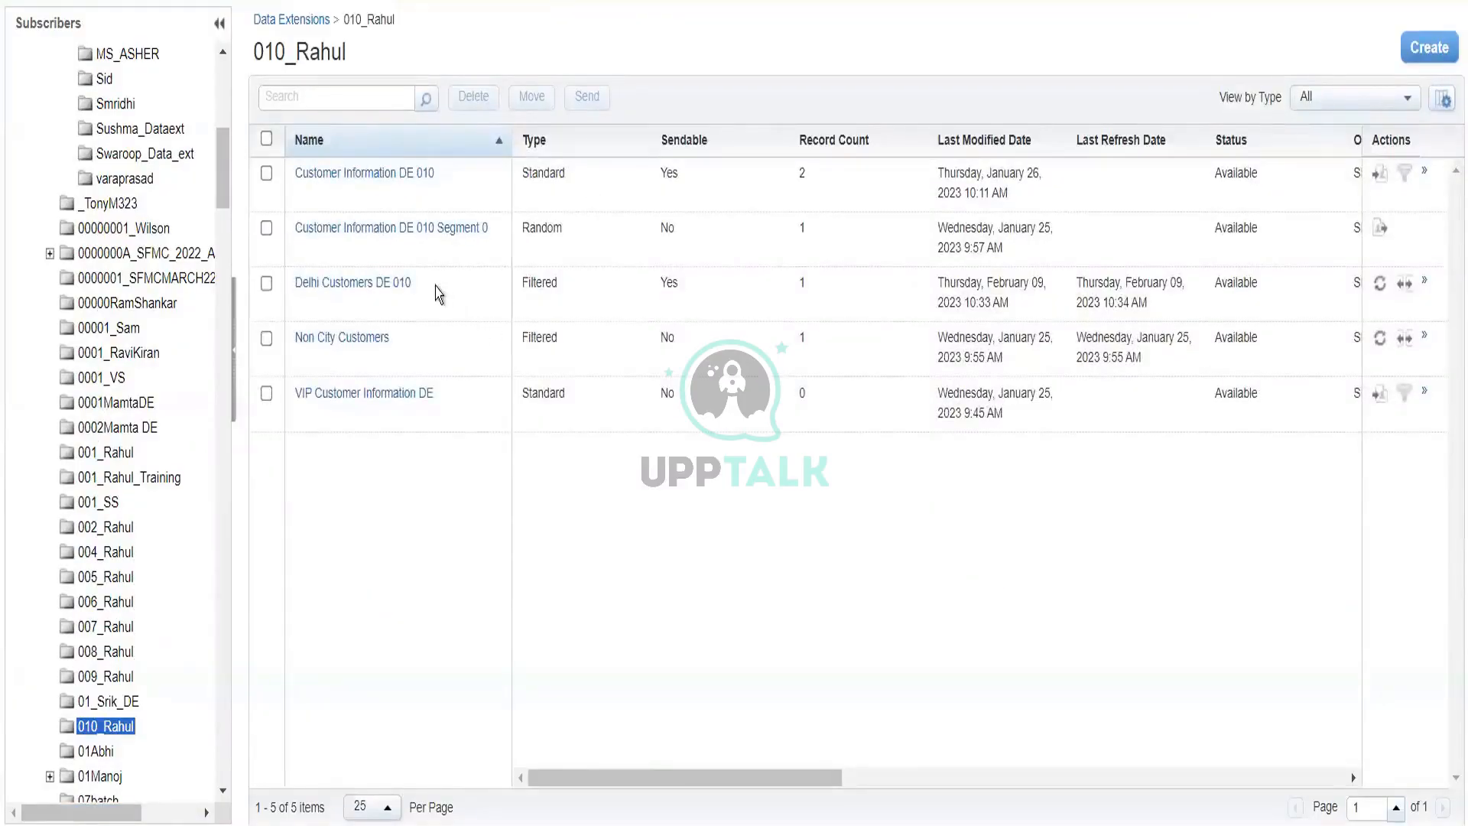
left_click_drag(435, 290, 297, 300)
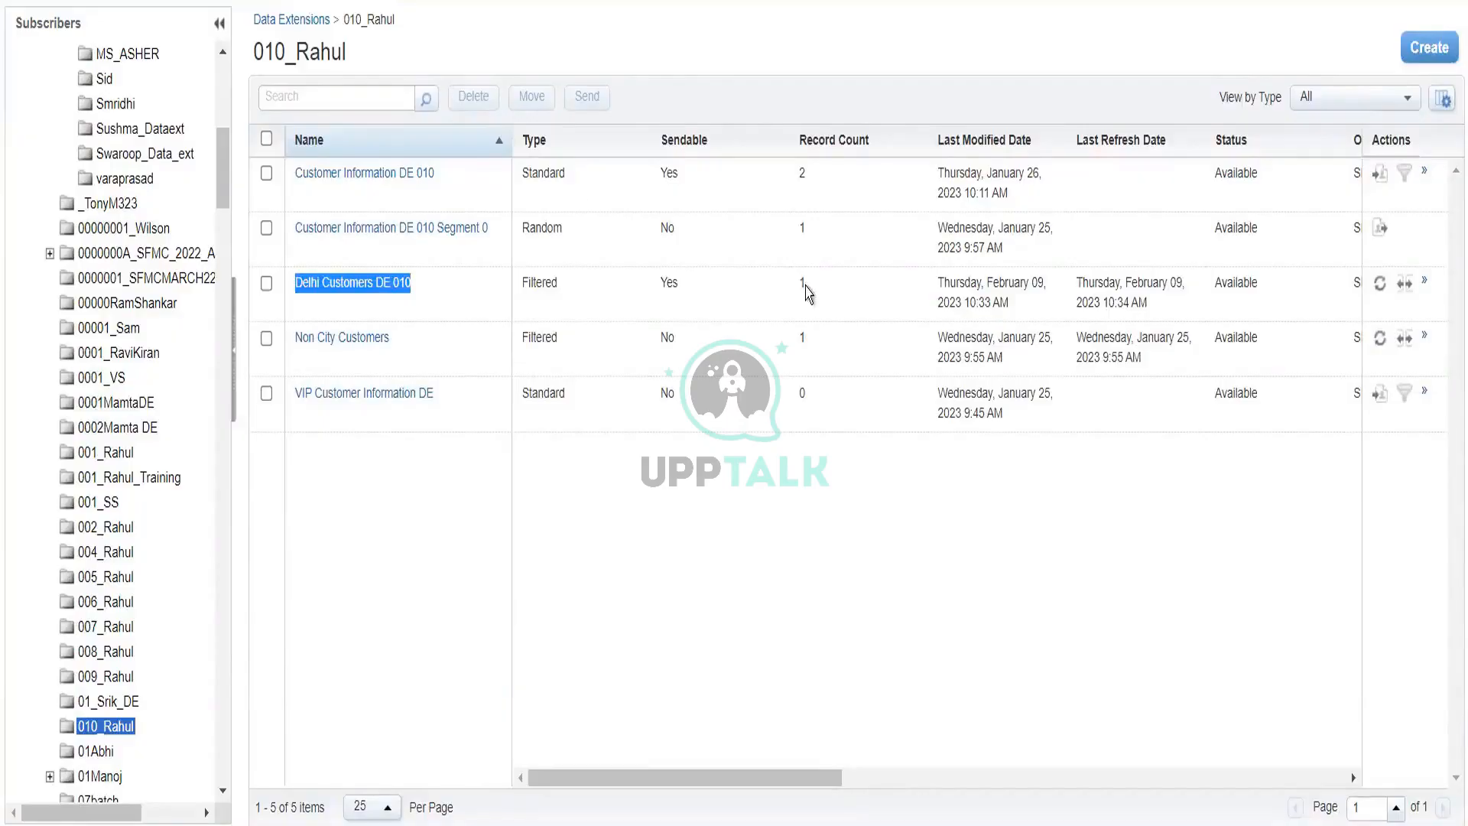
Switch back to the automation's activity history in Automation Studio and refresh its run log.
left_click(391, 2)
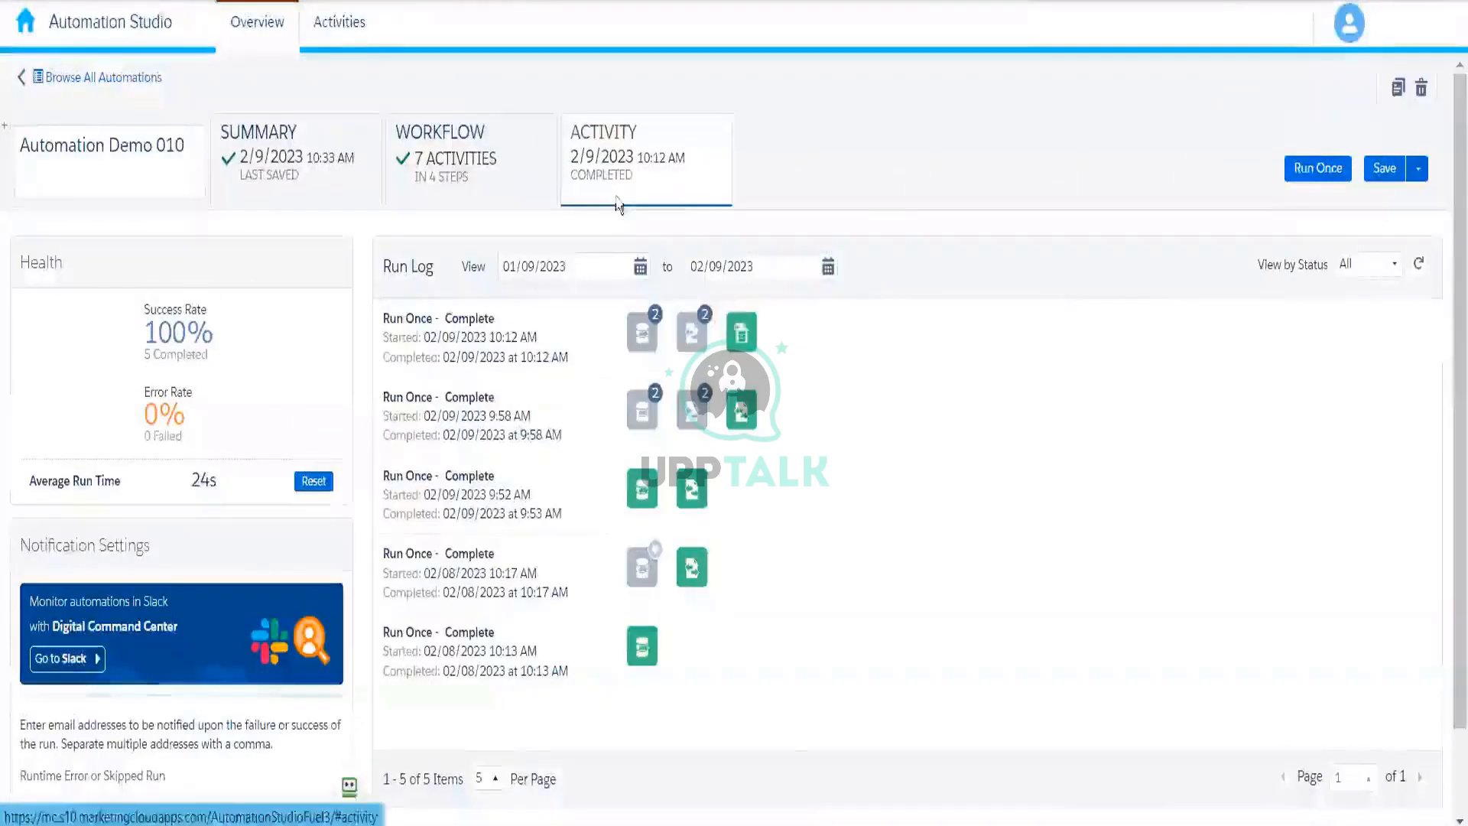
left_click(1420, 265)
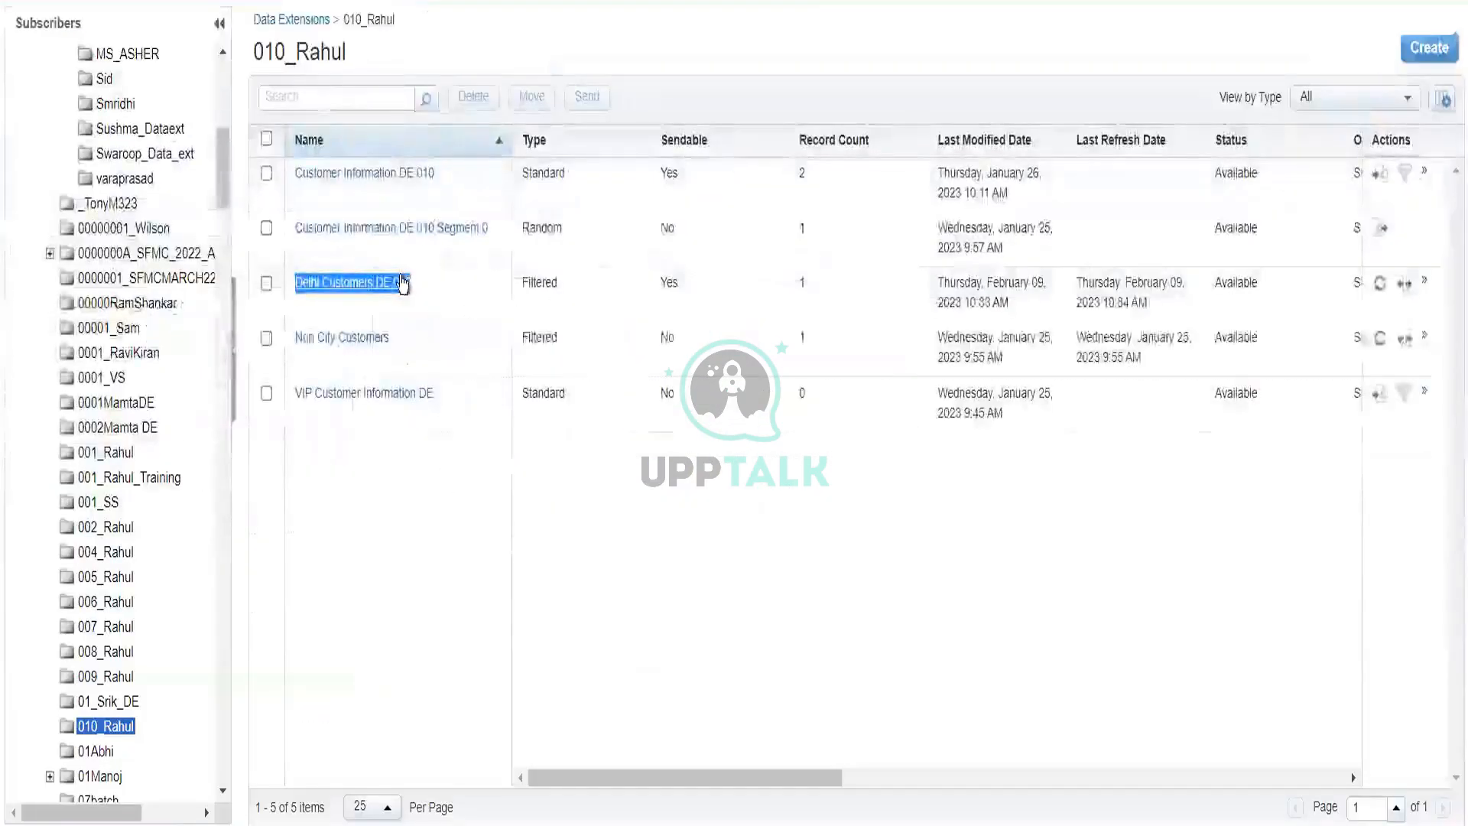
View the records in Delhi Customers DE 010, and return to the 010 folder to compare it with Customer Information DE 010.
left_click(403, 283)
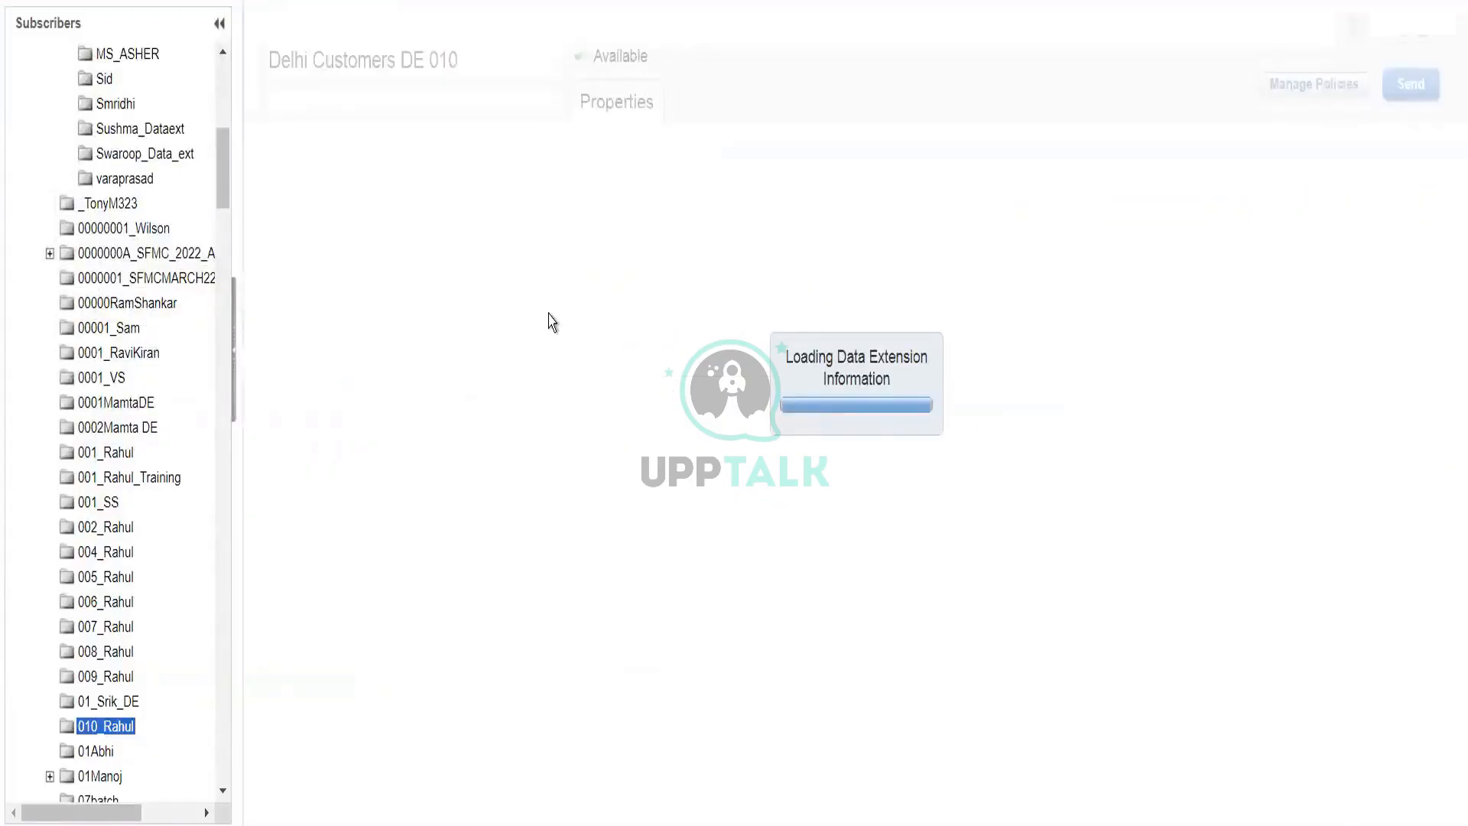
left_click(499, 102)
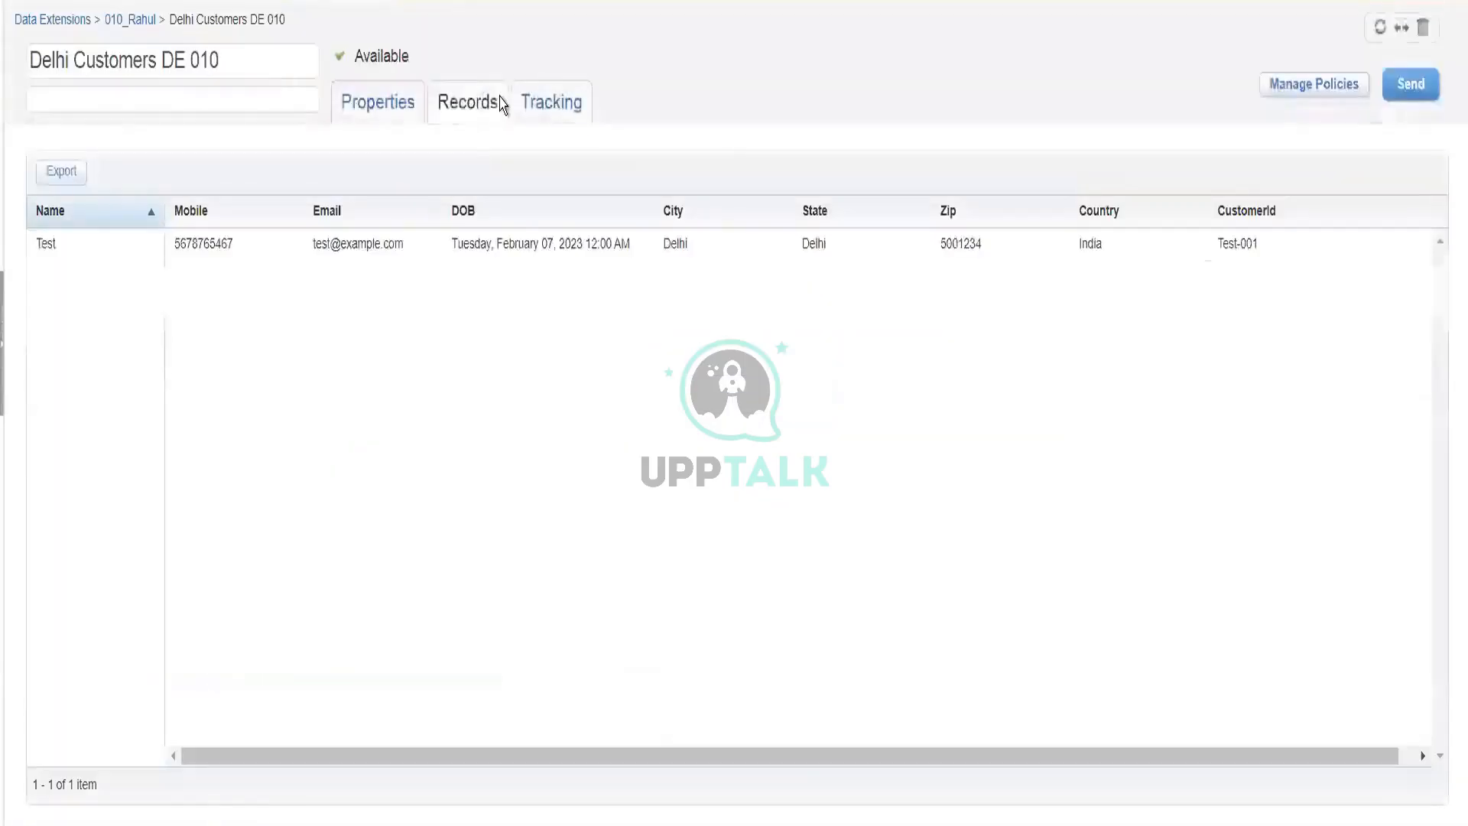
left_click(410, 107)
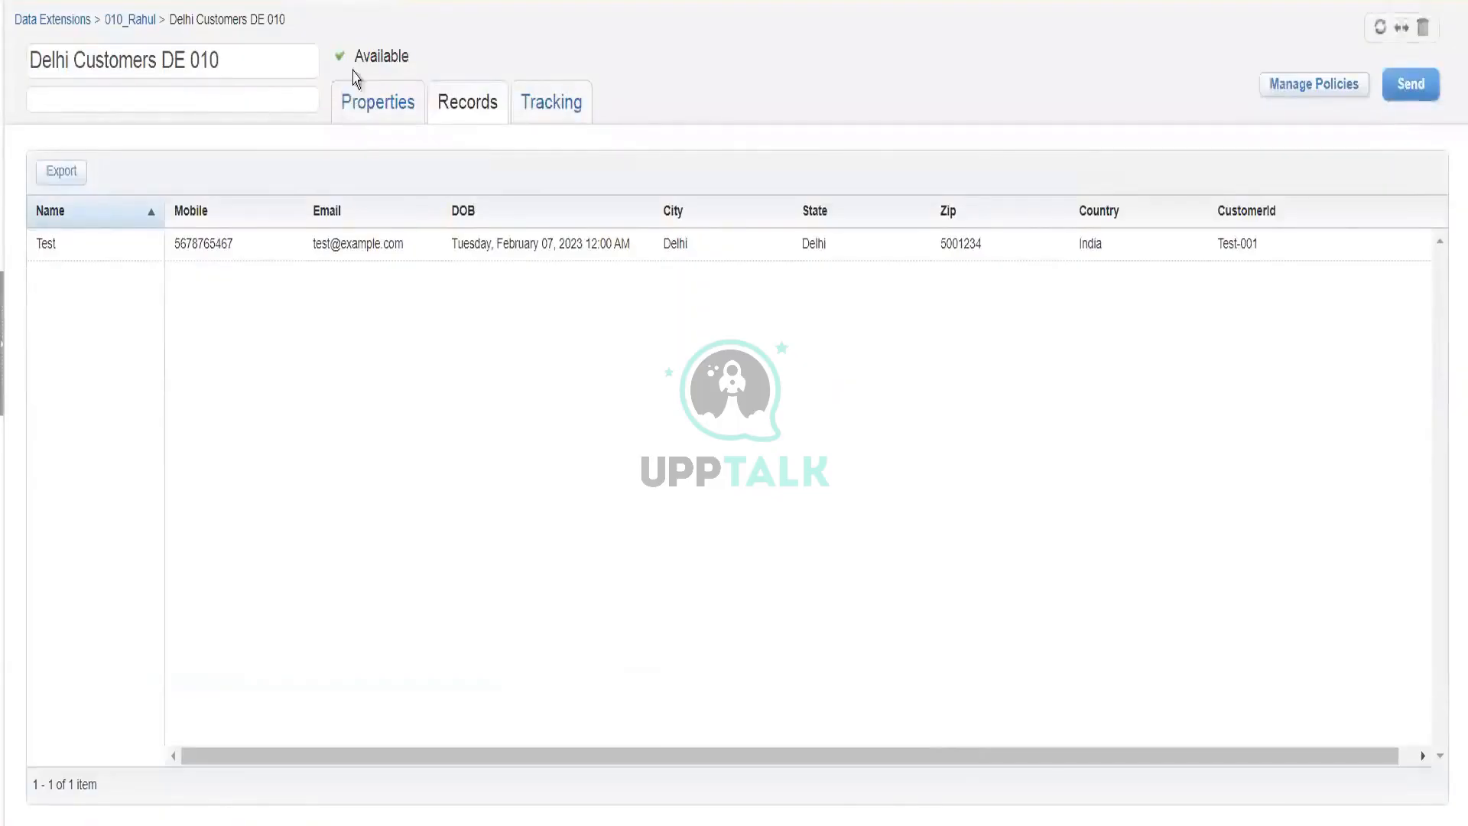
left_click(214, 23)
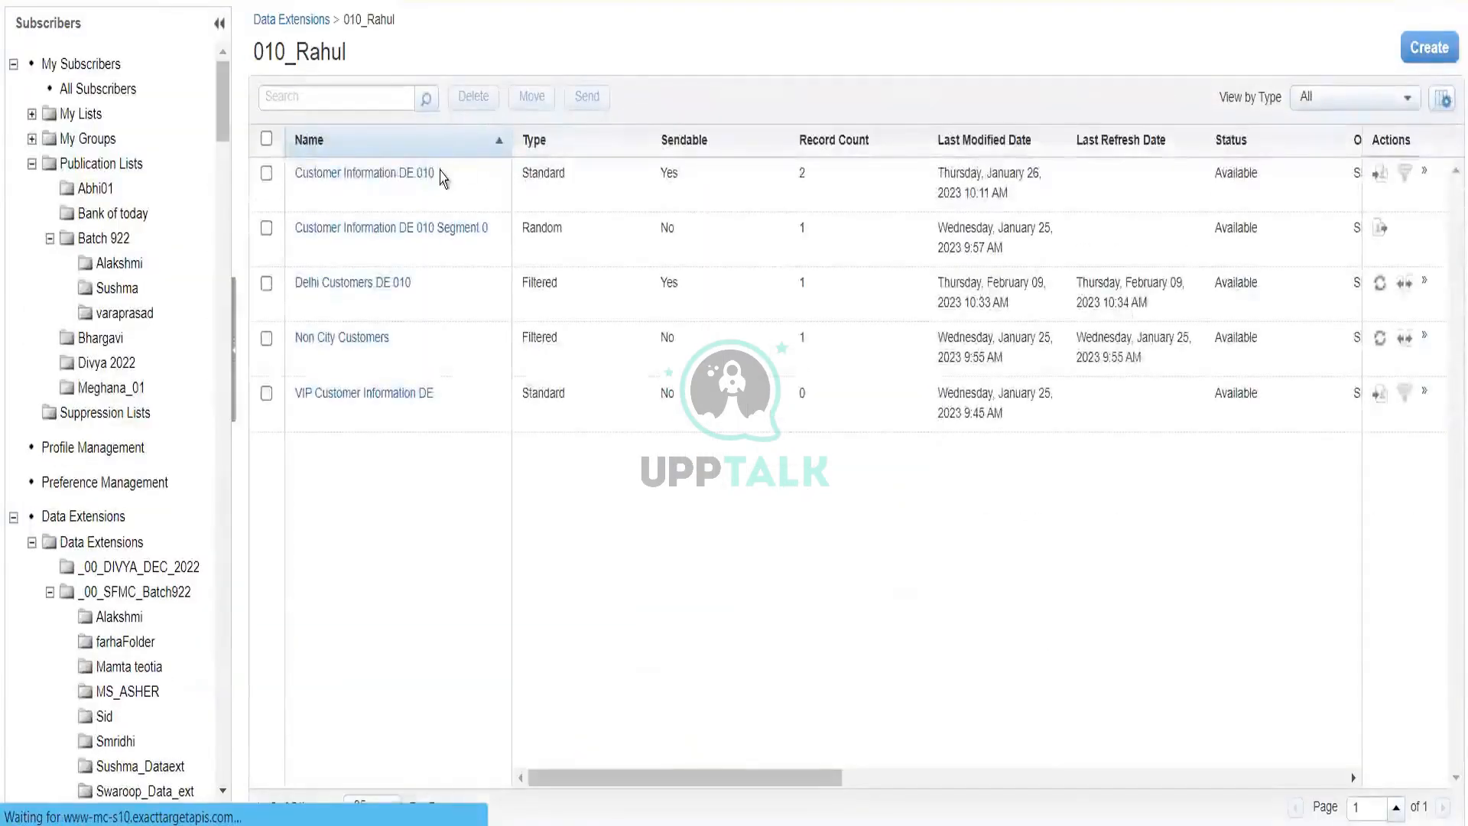
left_click_drag(442, 176, 291, 177)
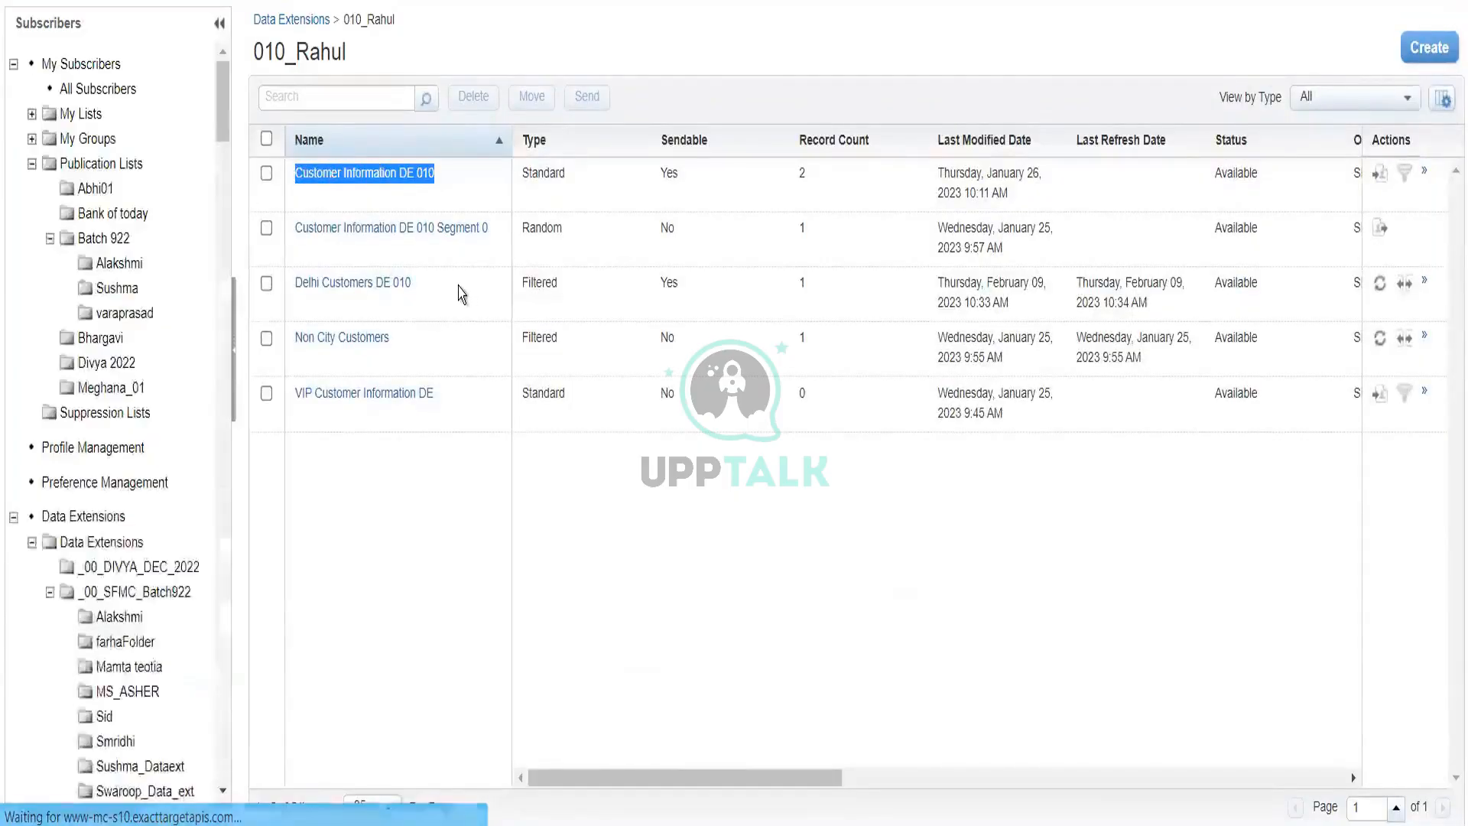
left_click_drag(424, 286, 274, 283)
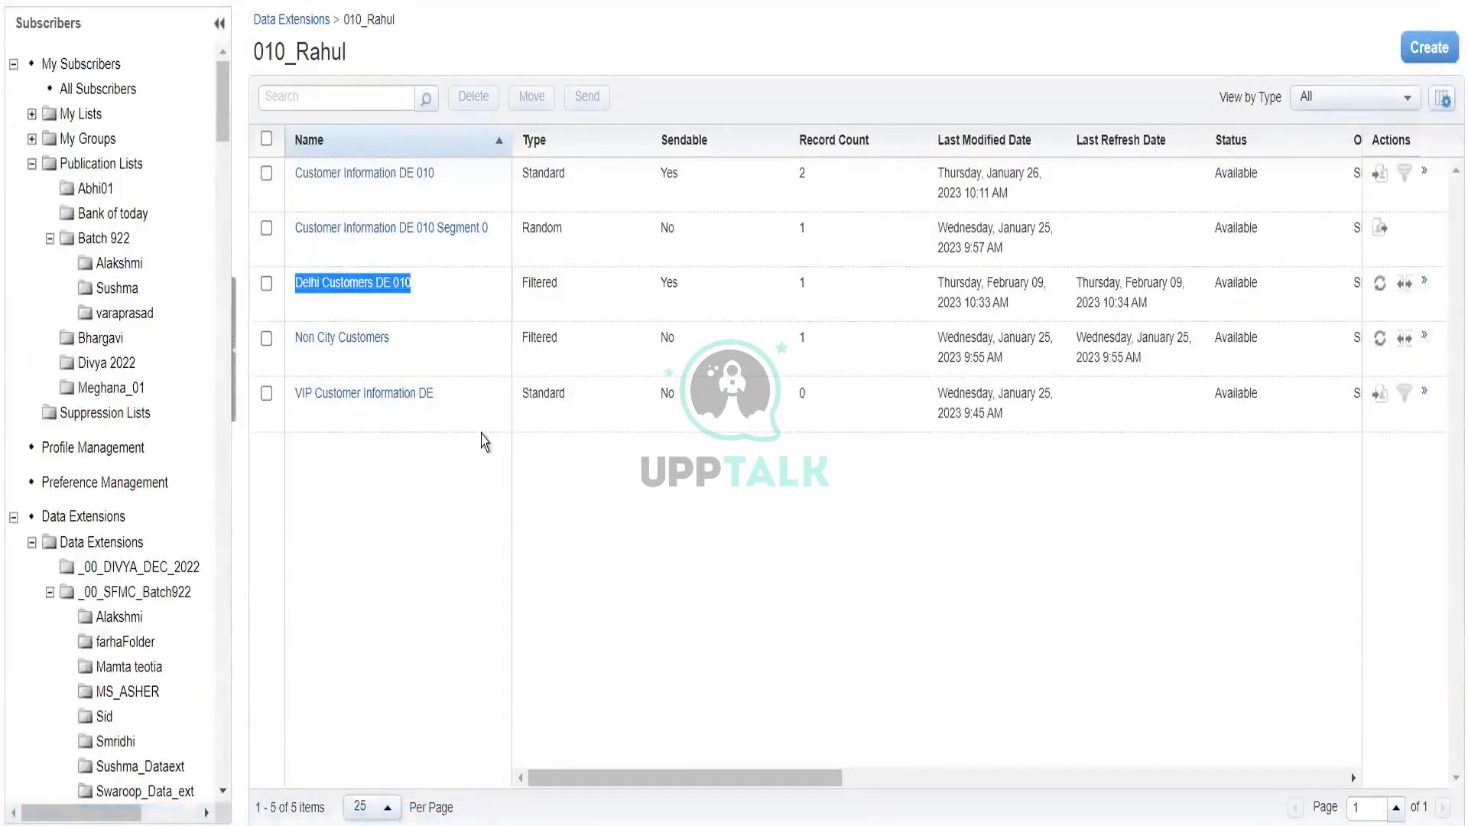